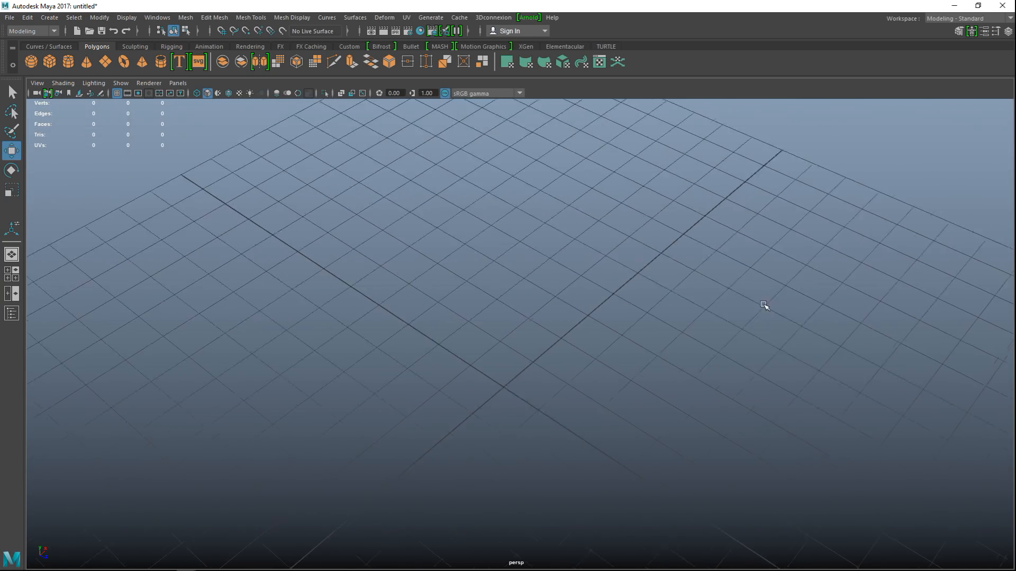
Create a polygon cylinder at the centre of the grid.
mouse_move(709, 340)
alt+mouse_down()
mouse_move(753, 336)
mouse_move(710, 338)
mouse_move(716, 323)
mouse_move(730, 331)
mouse_move(730, 365)
mouse_move(714, 348)
alt+mouse_up()
alt+middle_drag(714, 350, 700, 370)
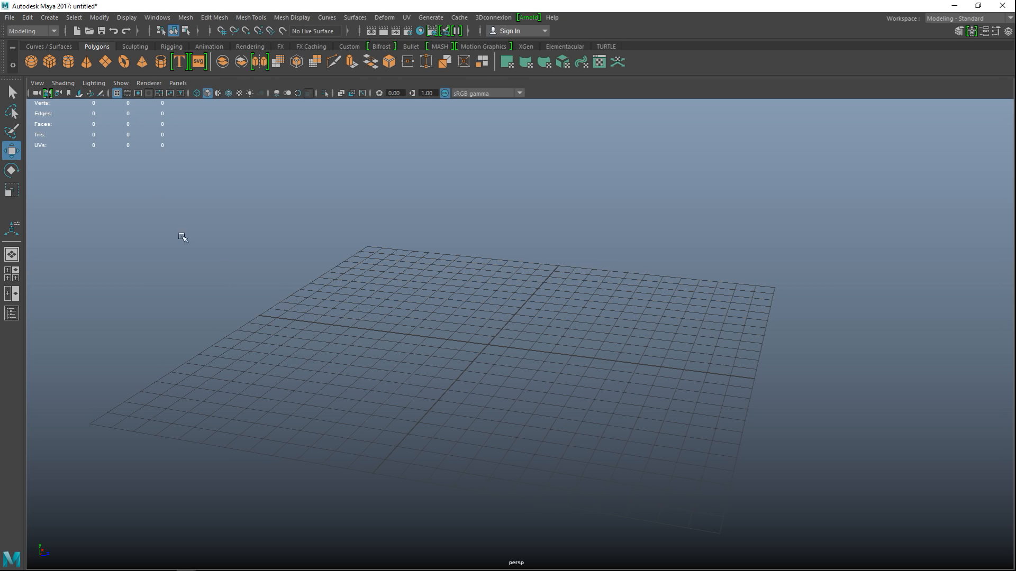
click(66, 64)
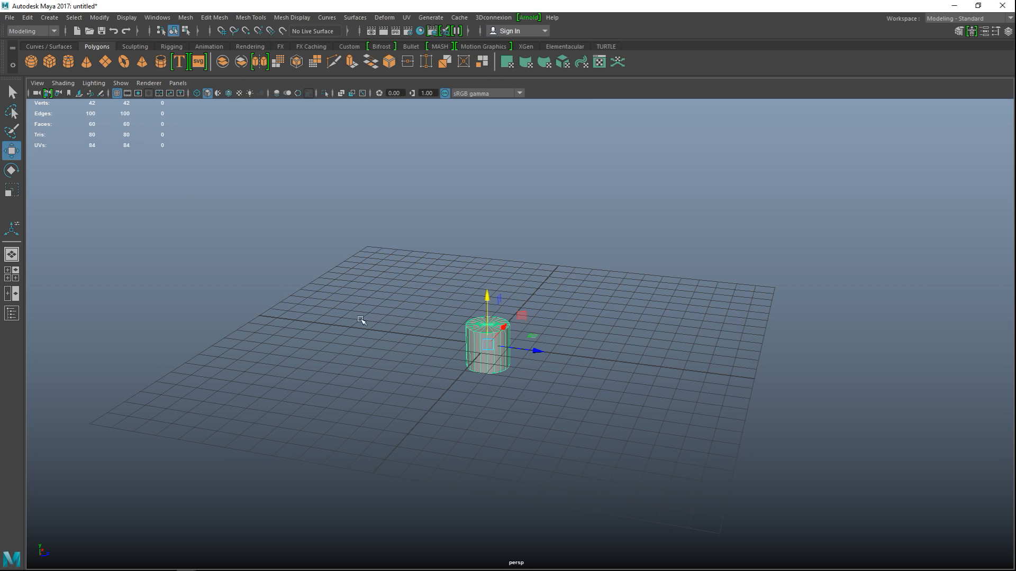
mouse_move(528, 374)
alt+right_down()
mouse_move(542, 386)
mouse_move(545, 374)
alt+right_up()
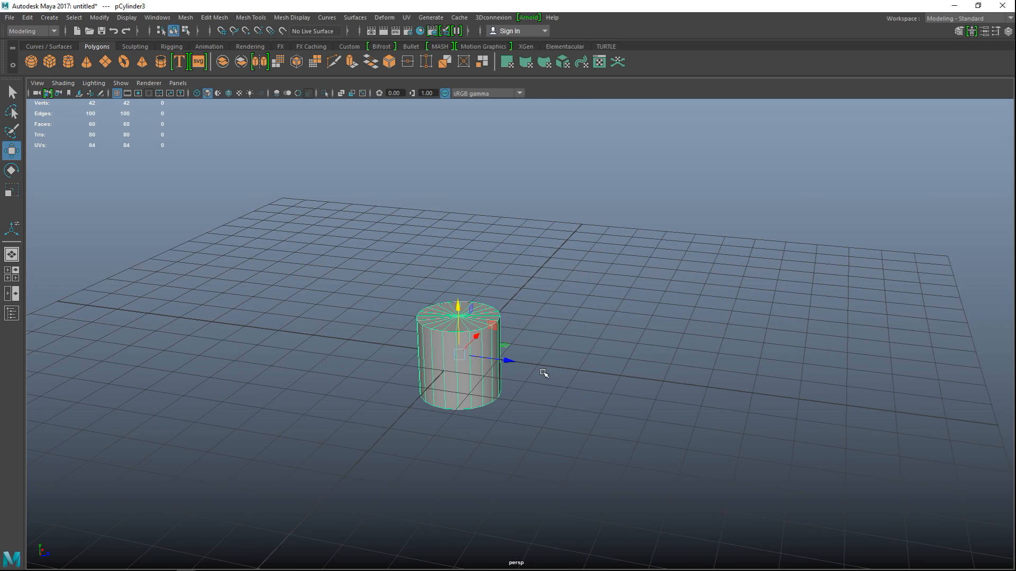
Set the cylinder's axis subdivisions to 16 and its cap subdivisions to 0.
key(ctrl+a)
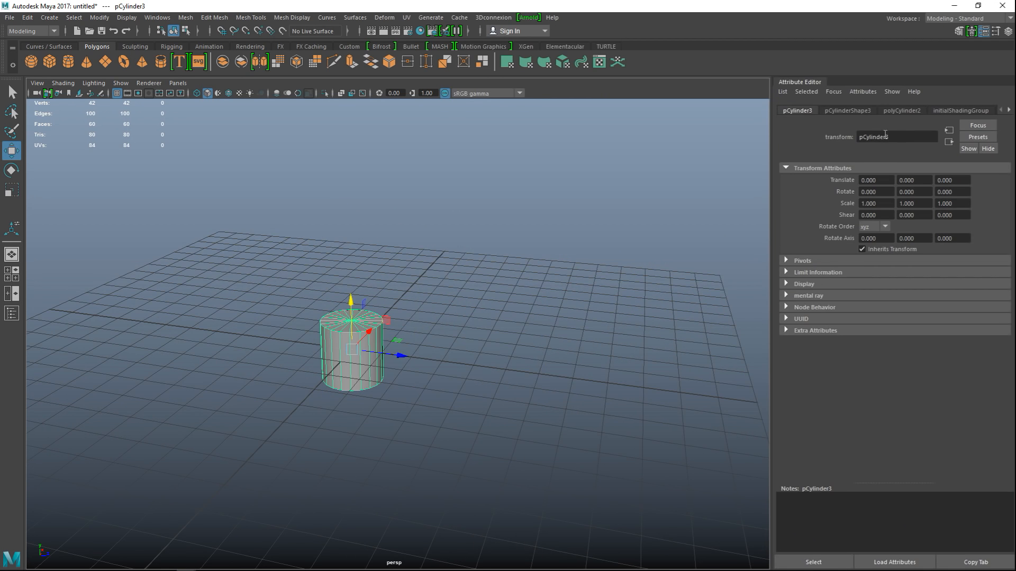
click(858, 111)
click(895, 110)
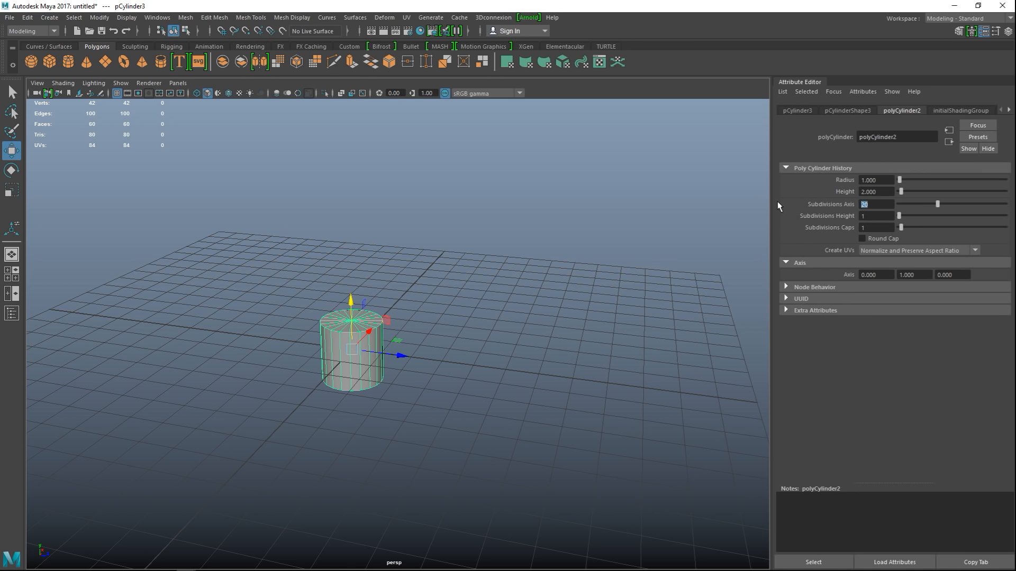
text(16)
key(Return)
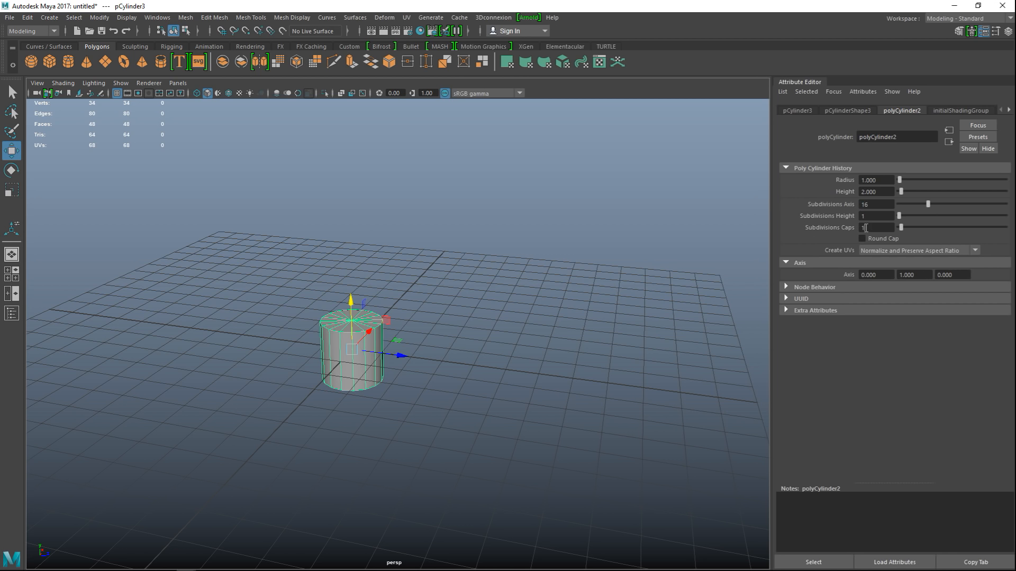
text(0)
key(Return)
Delete the cylinder's top cap face, leaving the upper end open.
scroll(556, 376, up, 3)
right_click(312, 317)
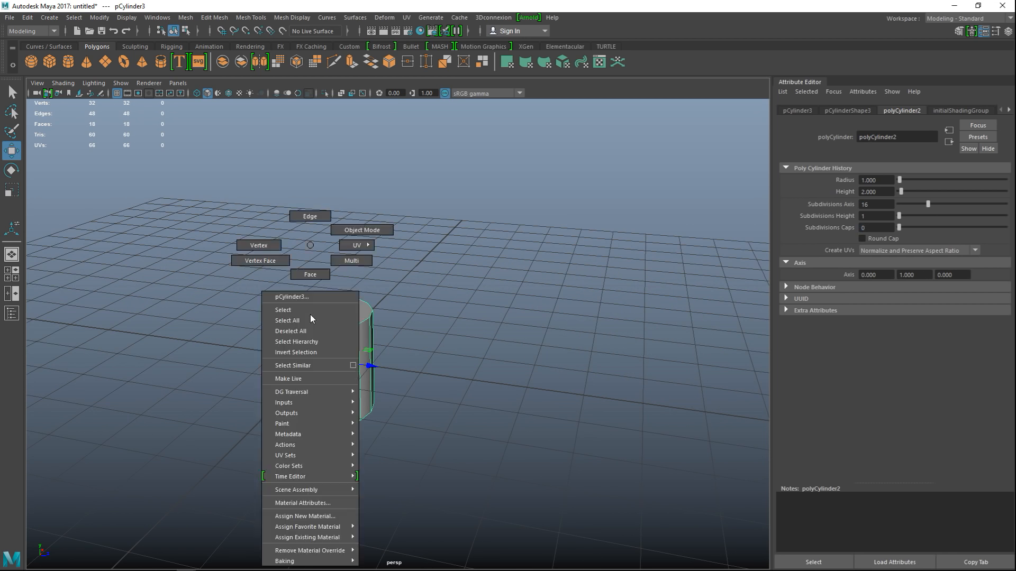
click(310, 275)
click(312, 313)
key(Delete)
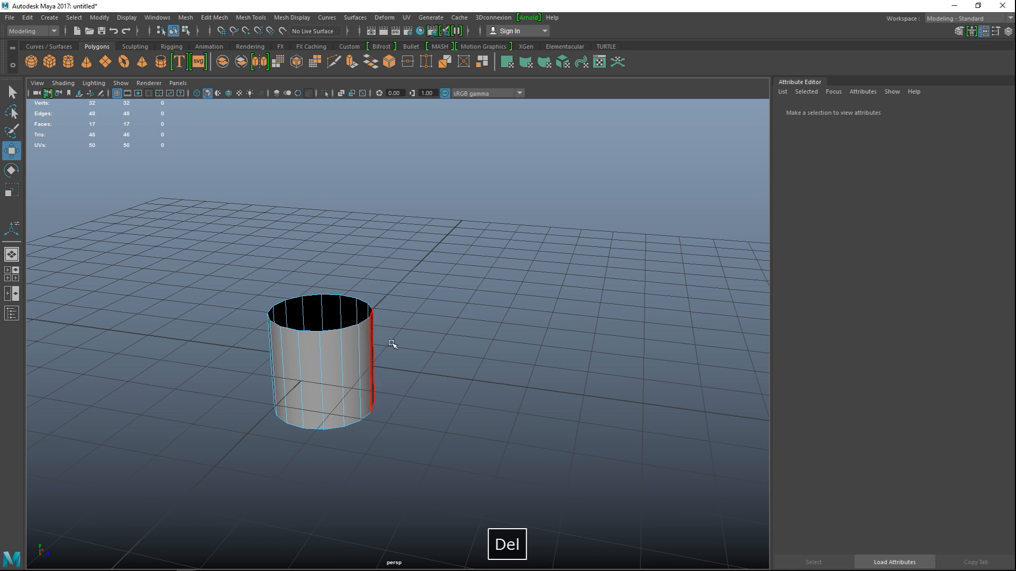
scroll(402, 354, down, 3)
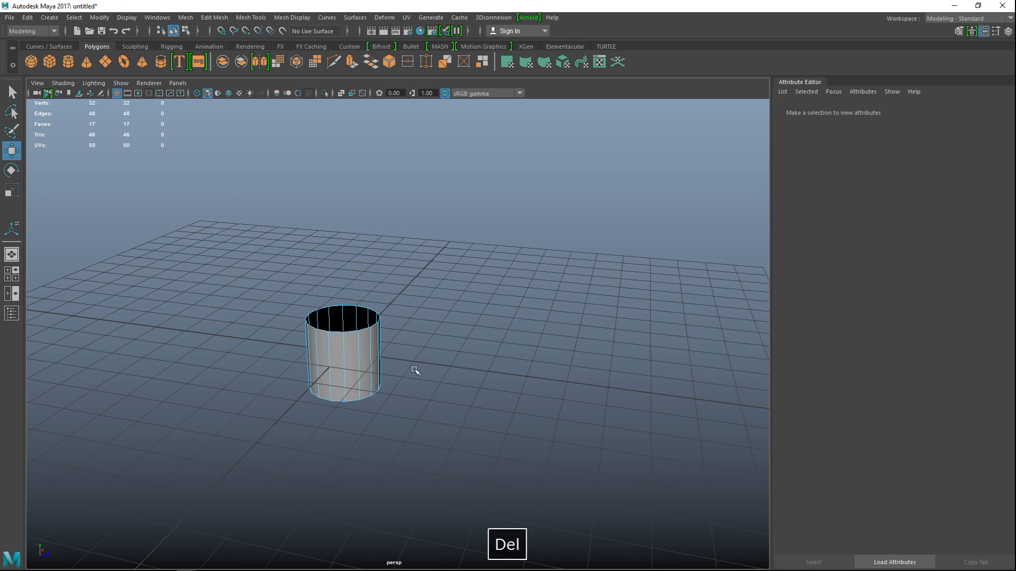
Lower the cylinder's top ring of vertices in the front view to leave a shallow base about 0.27 units high.
click(11, 274)
key(space)
alt+middle_drag(414, 447, 402, 363)
right_drag(365, 245, 314, 244)
drag(229, 272, 581, 324)
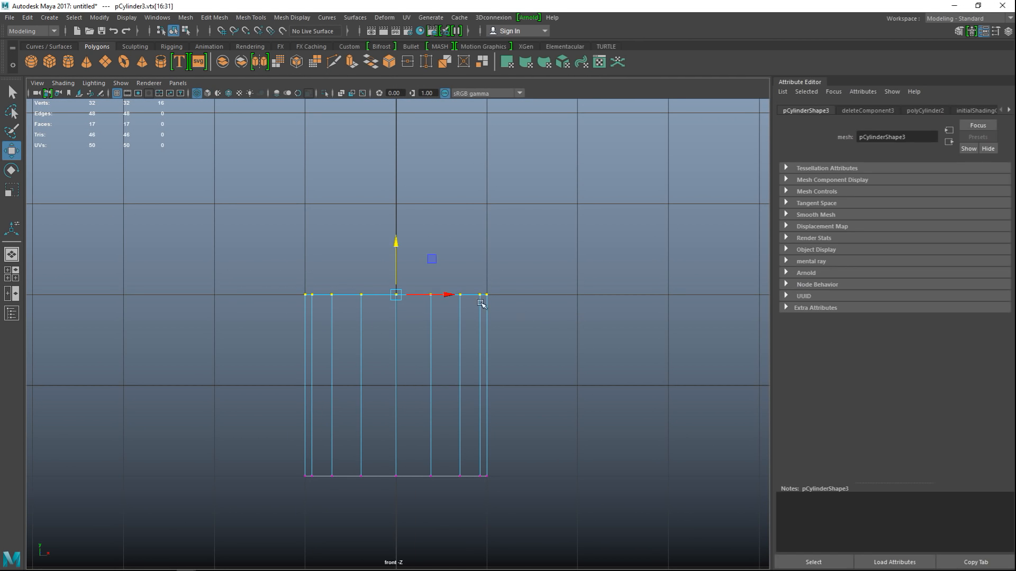
drag(397, 247, 419, 392)
Extrude the top border edge loop upward about 0.1 units and scale it slightly inward to form a bevel.
click(11, 277)
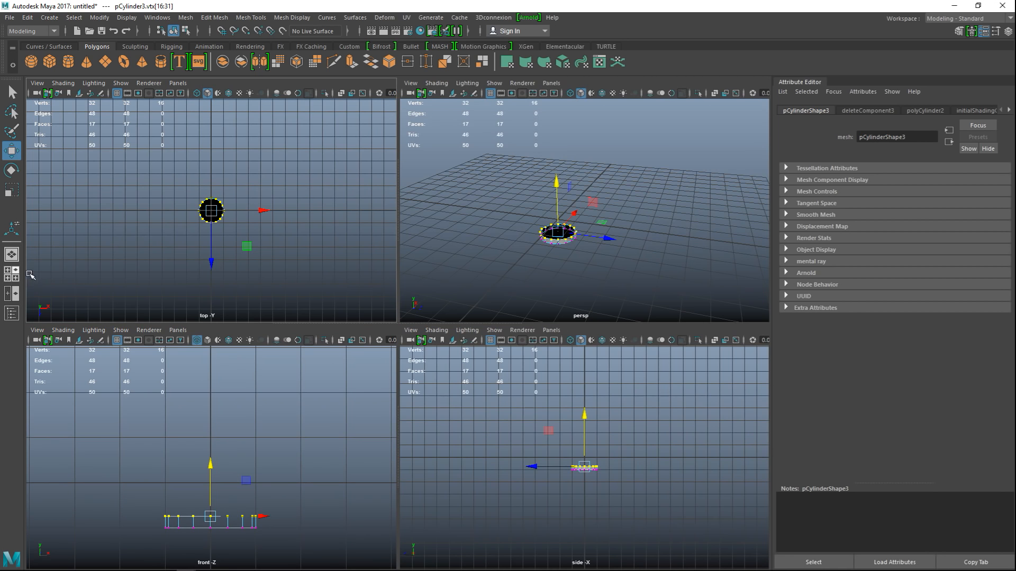
scroll(547, 255, up, 5)
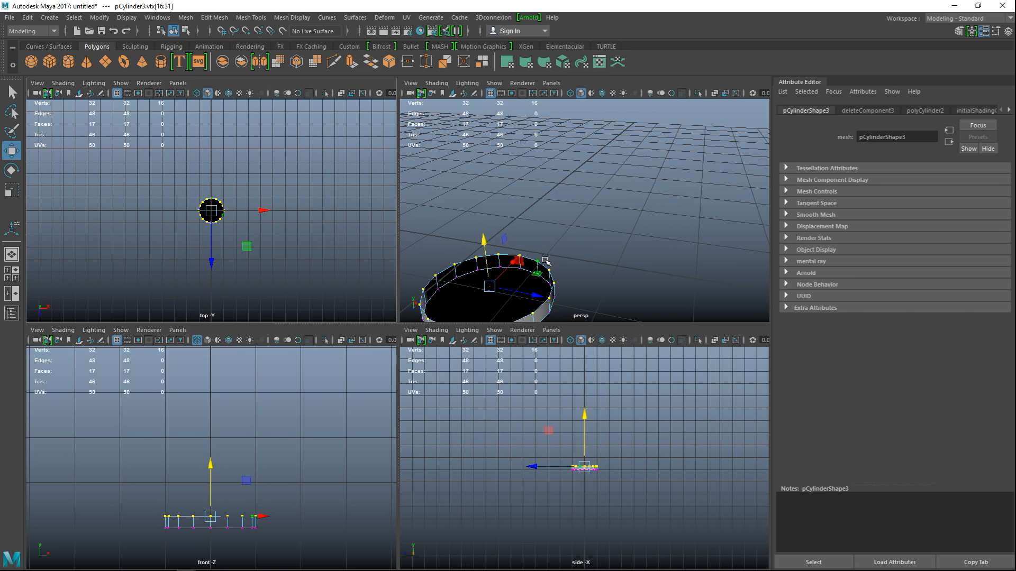
key(f)
right_click(537, 225)
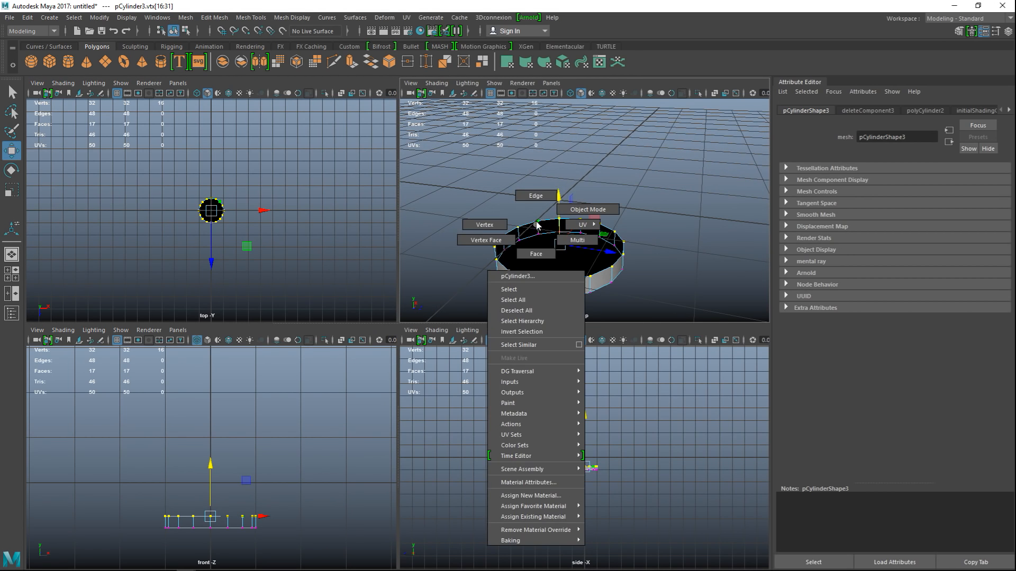
click(525, 194)
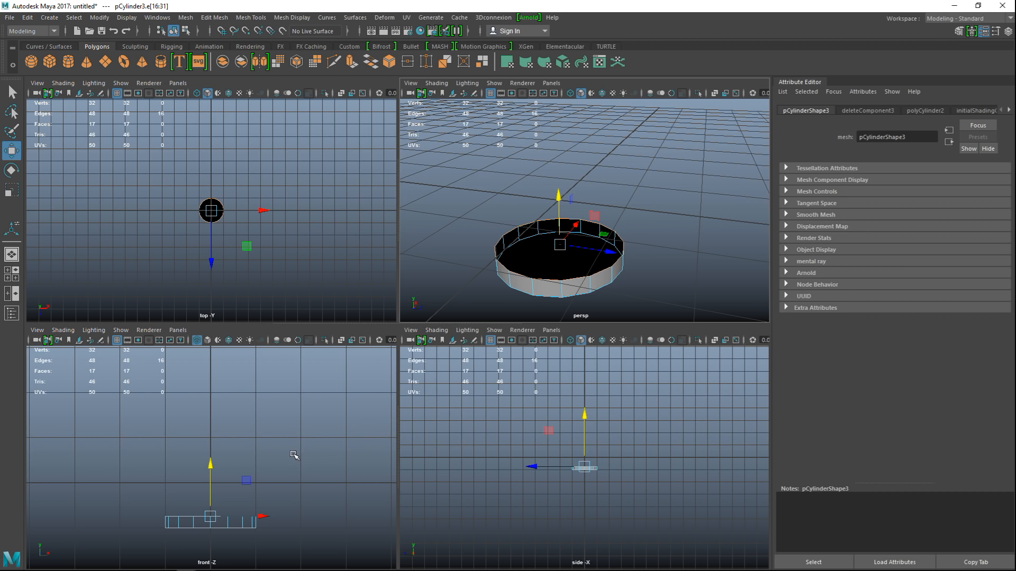
key(space)
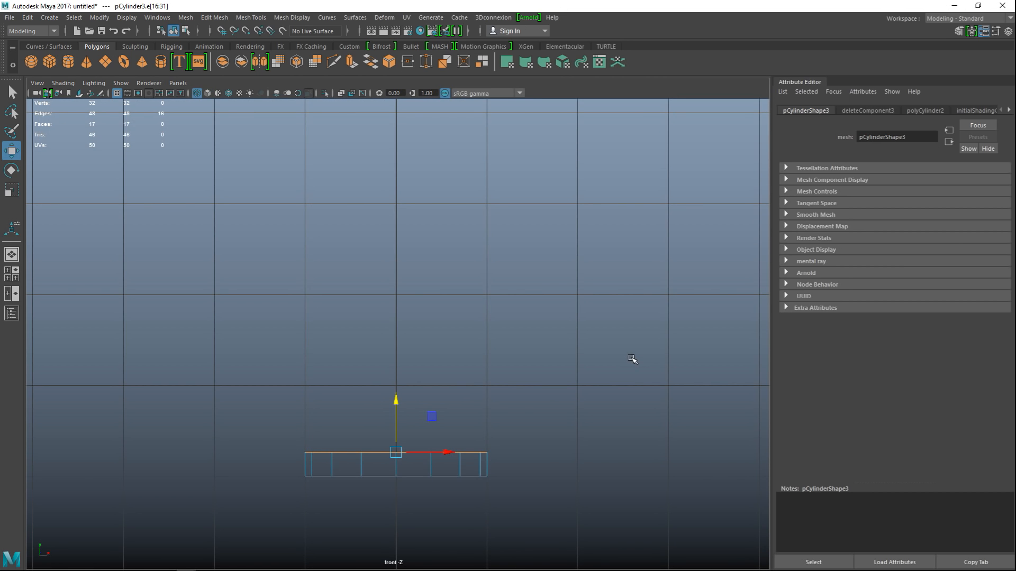
key(ctrl+e)
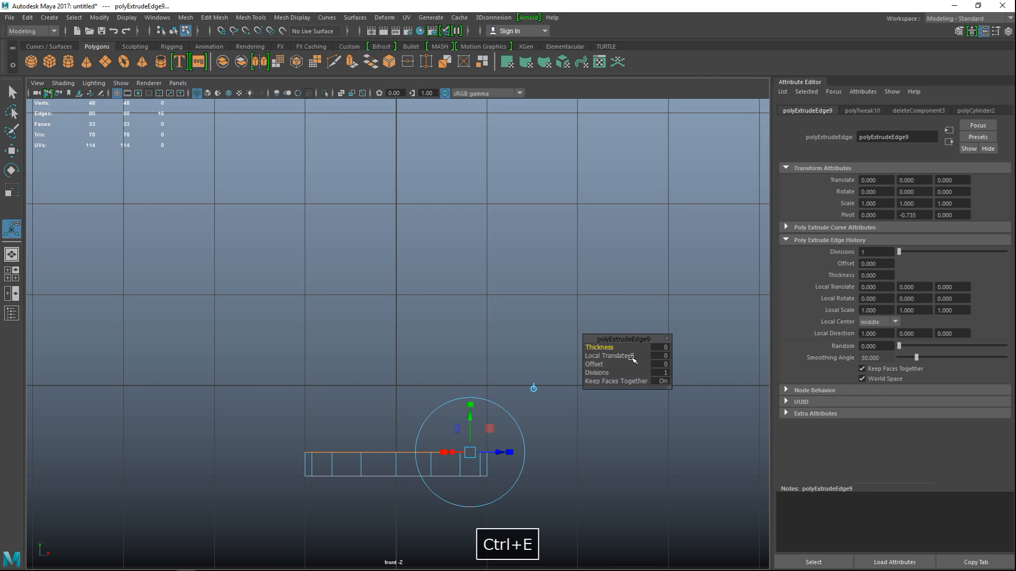
key(w)
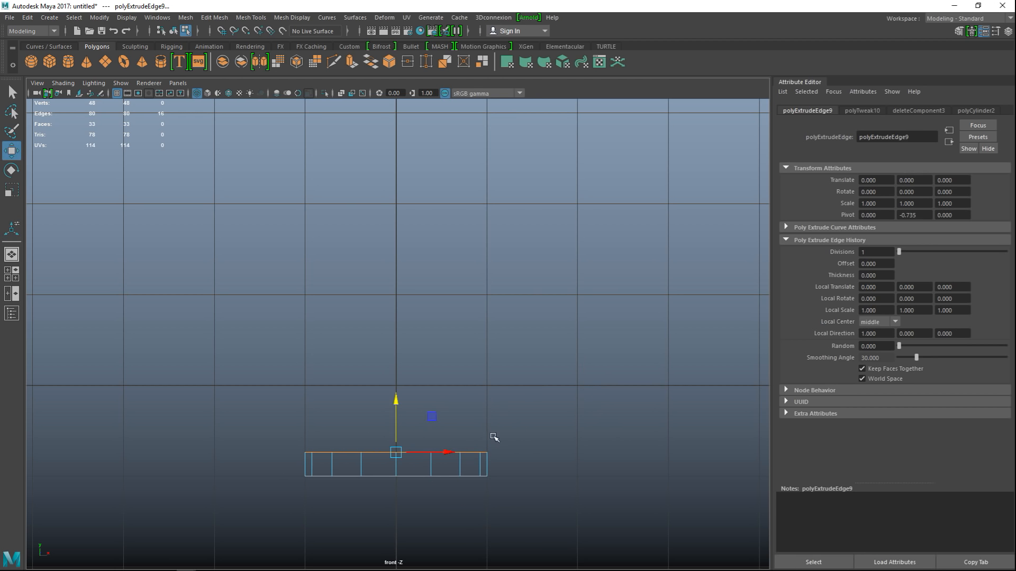
drag(394, 396, 396, 390)
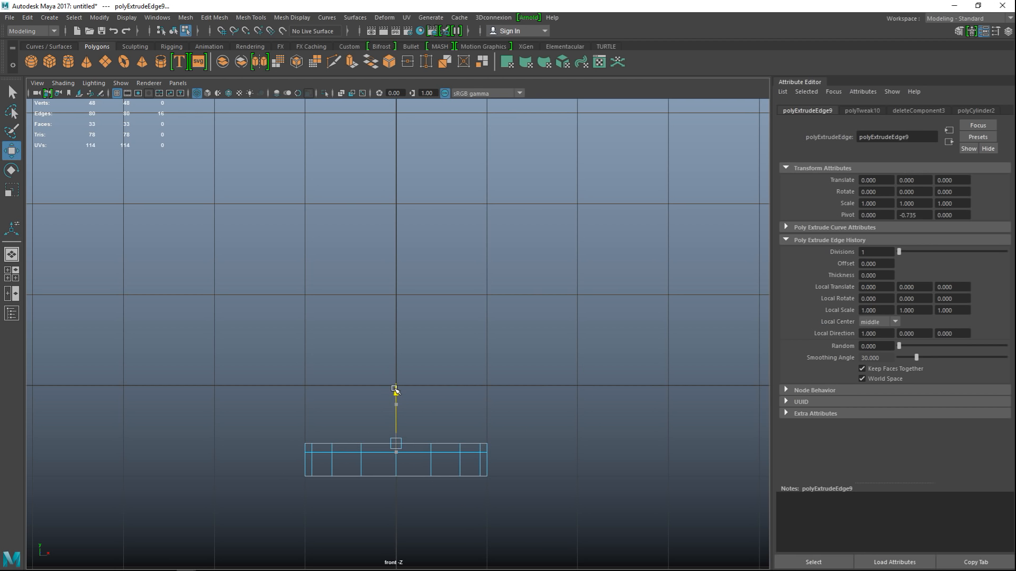
key(r)
drag(397, 444, 387, 448)
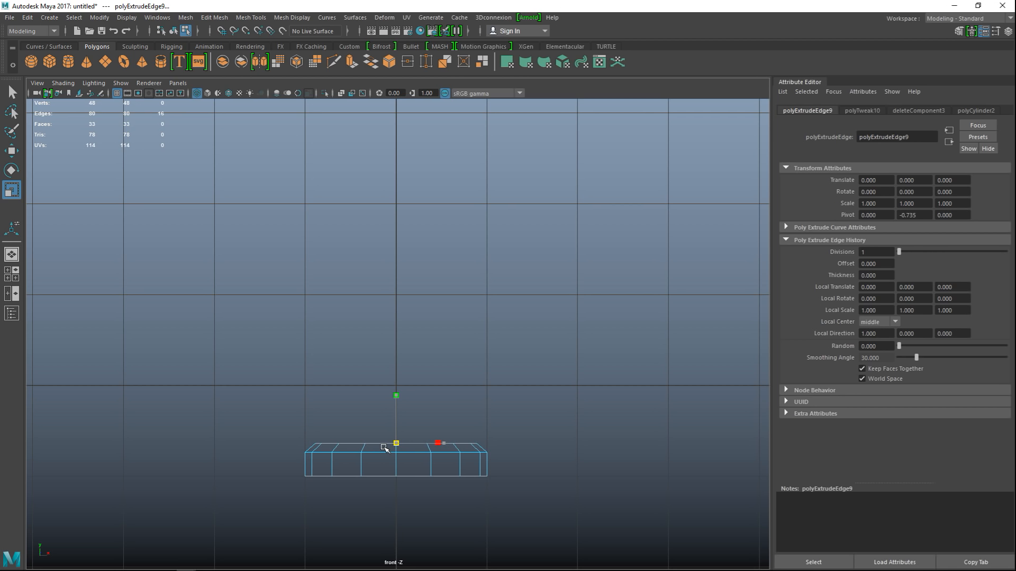
Extrude the top edge loop straight up about 0.08 units, then extrude it the same amount again and scale it out to the base width.
key(ctrl+e)
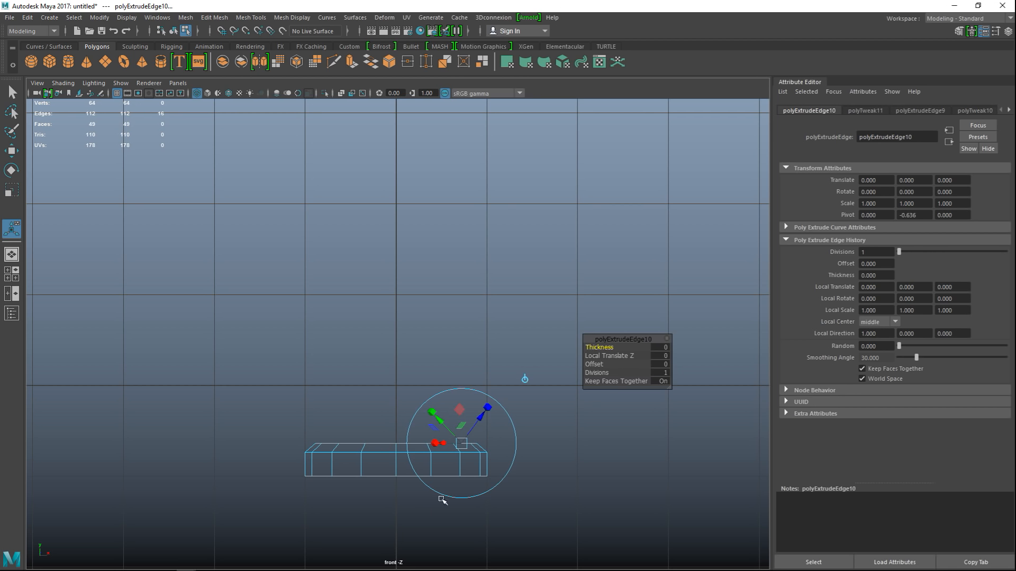
key(w)
drag(393, 391, 401, 382)
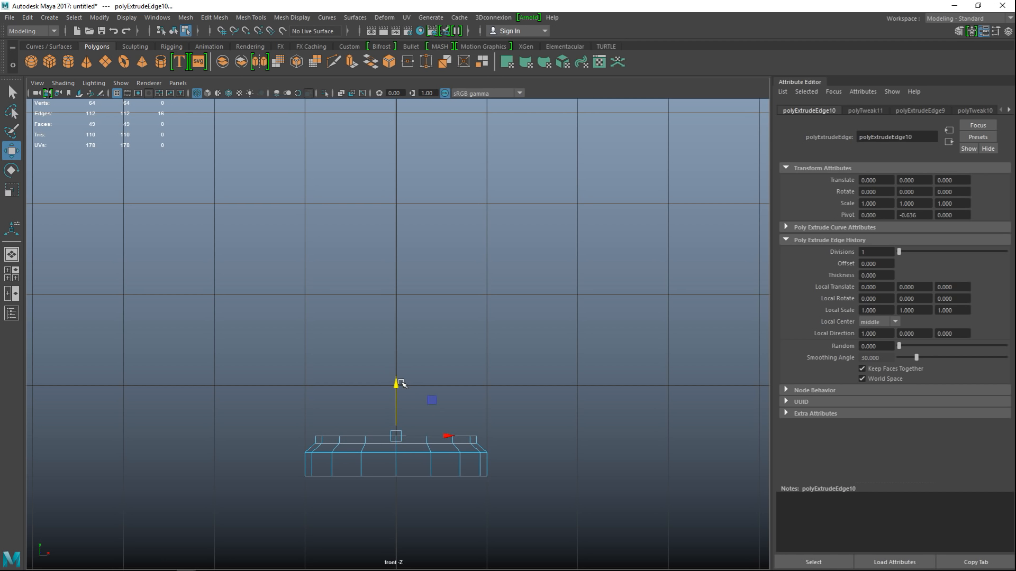
key(ctrl+e)
key(w)
drag(397, 380, 397, 375)
key(r)
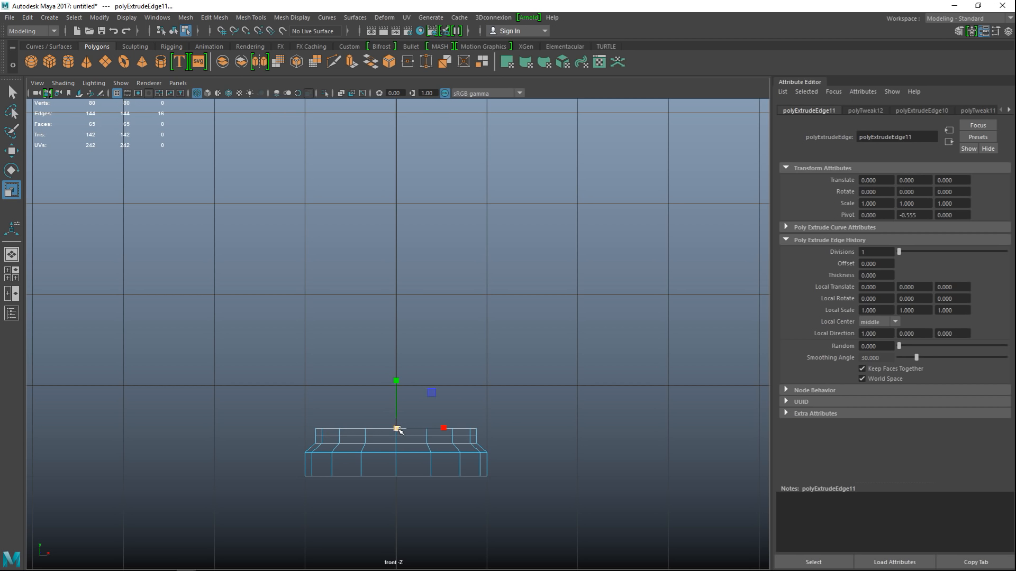
drag(401, 429, 412, 427)
Extrude the top edge loop straight up about 0.09 units, then extrude it about 0.12 units more and scale it slightly inward.
key(ctrl+e)
key(w)
drag(397, 377, 399, 368)
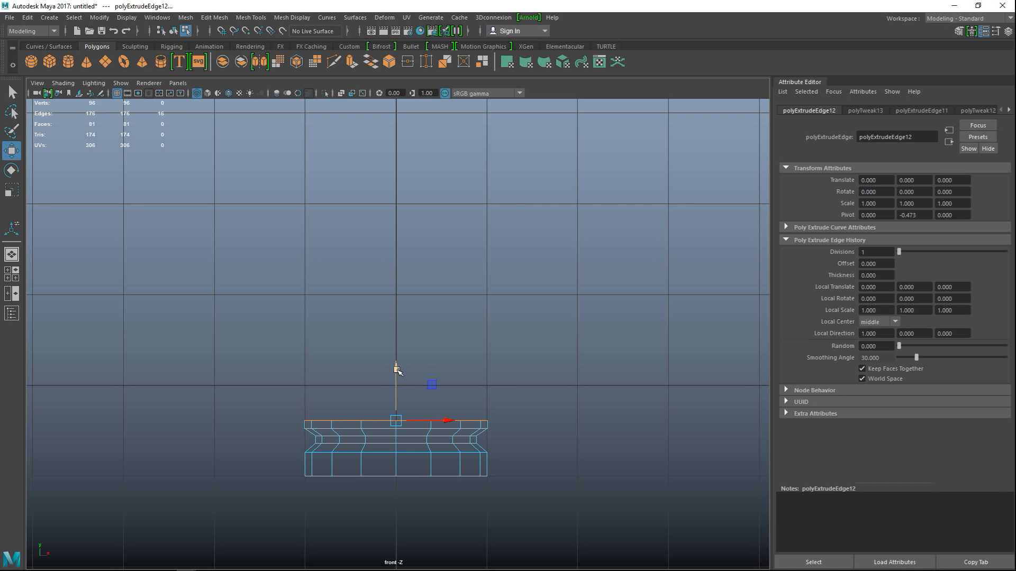
key(ctrl+e)
key(w)
drag(396, 369, 396, 359)
key(r)
drag(395, 410, 382, 411)
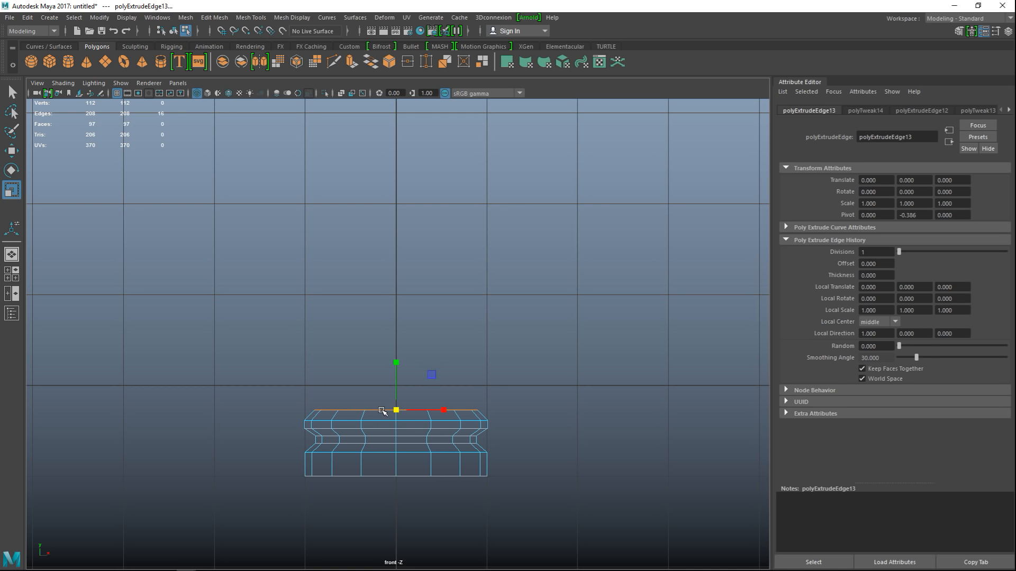
Extrude the top edge loop up about 0.06 units, then about 0.07 units more and scale it outward, completing a second groove.
key(ctrl+e)
key(w)
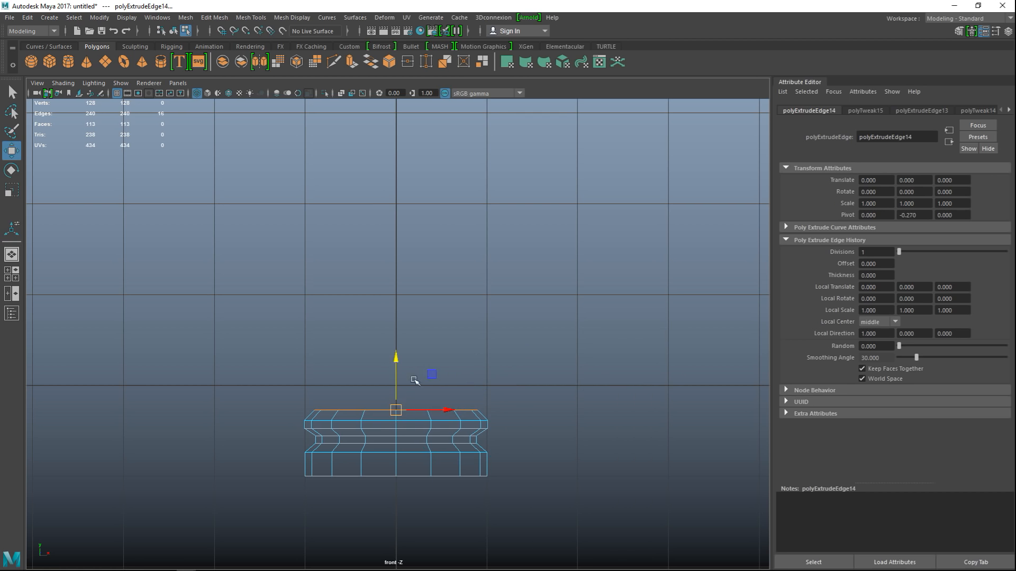
drag(401, 360, 395, 346)
key(t)
key(ctrl+e)
key(w)
key(r)
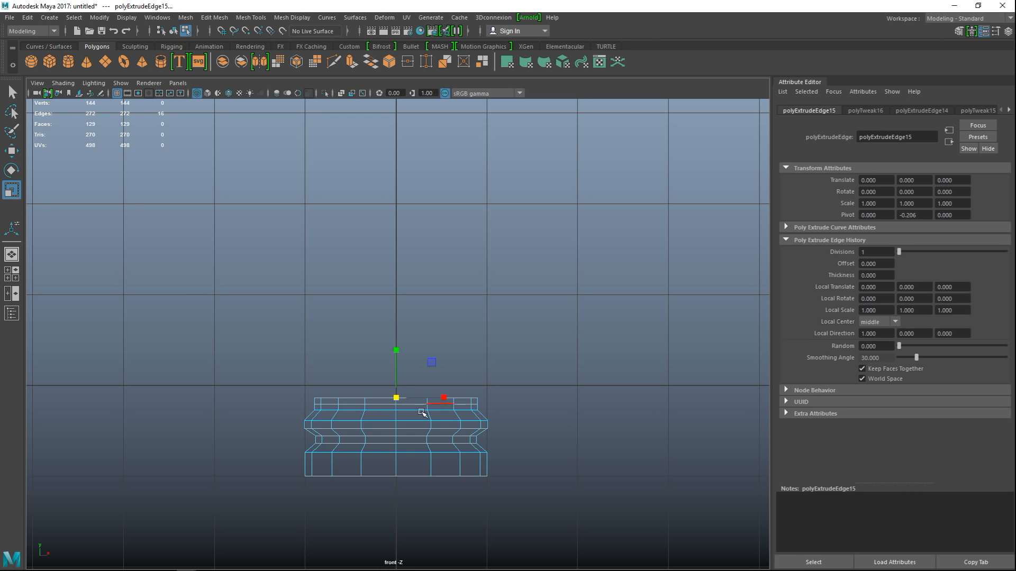
drag(398, 400, 408, 400)
Extrude the top edge loop straight up about 1.4 units to form a tall plain wall above the grooves.
shift+right_drag(407, 400, 401, 391)
drag(399, 349, 409, 217)
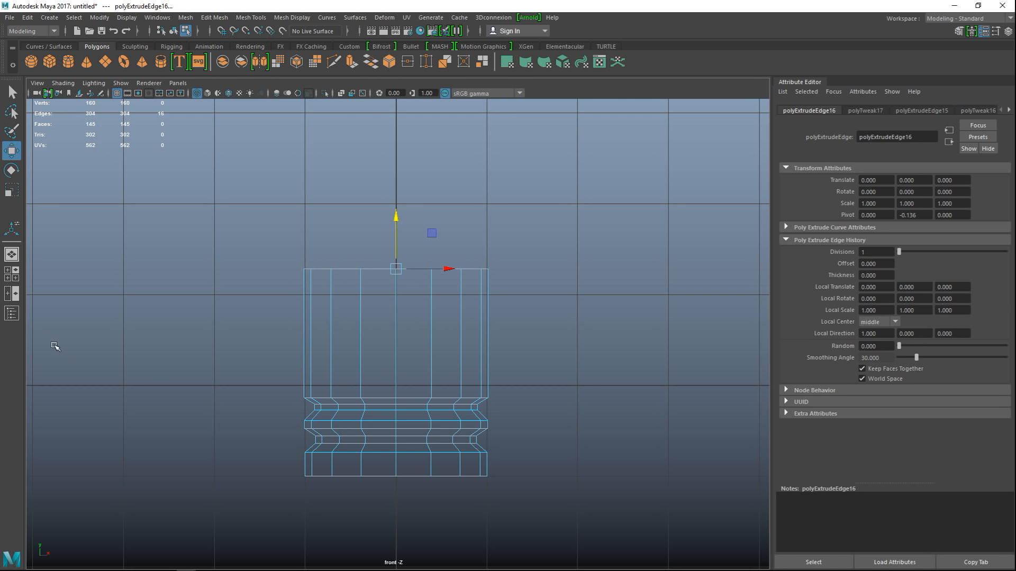
click(12, 273)
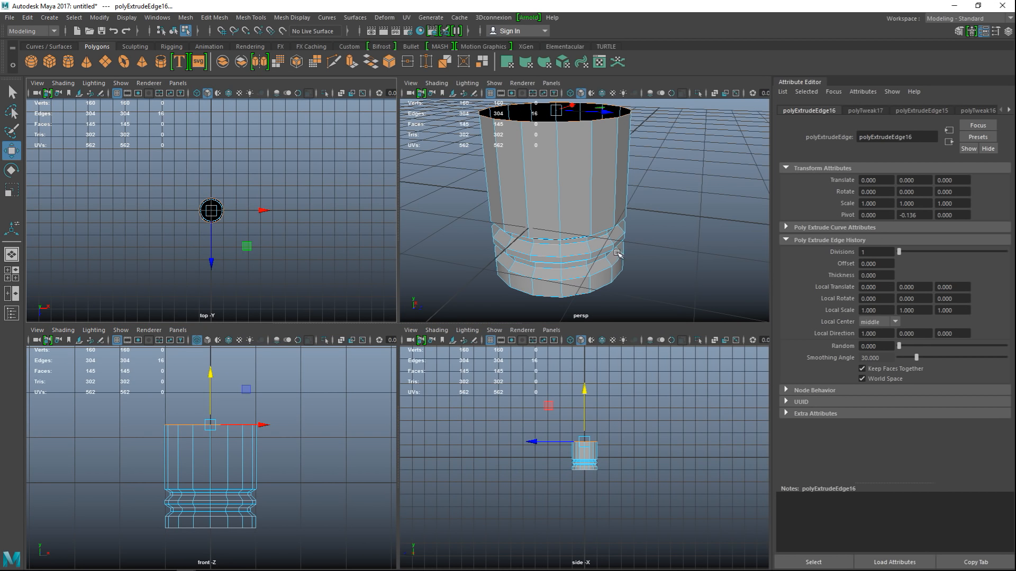
key(space)
alt+drag(554, 300, 524, 320)
alt+drag(517, 376, 558, 398)
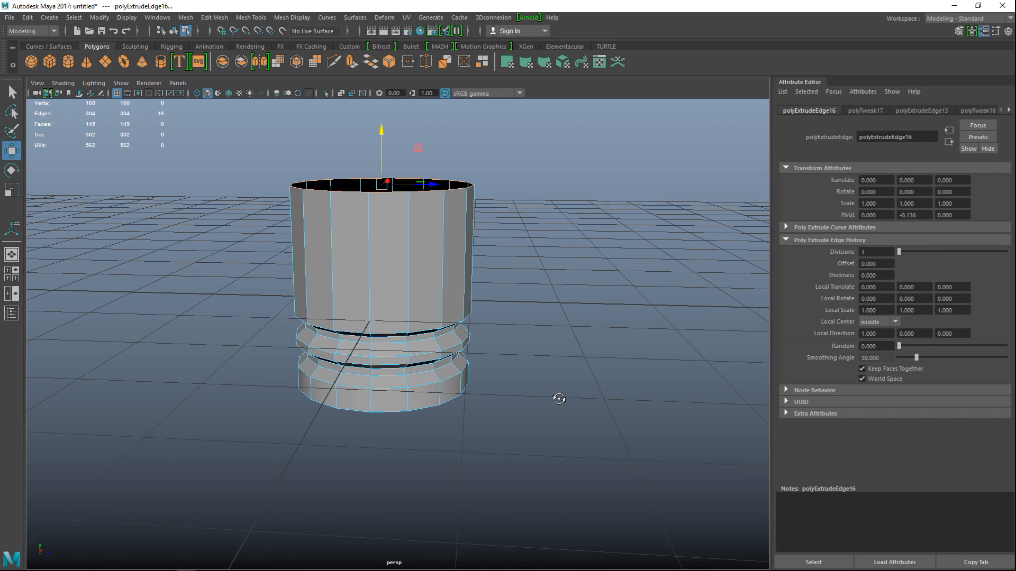
Duplicate the whole grooved cylinder mesh and rotate the copy upside down in the front view.
click(7, 278)
key(space)
right_drag(352, 246, 405, 230)
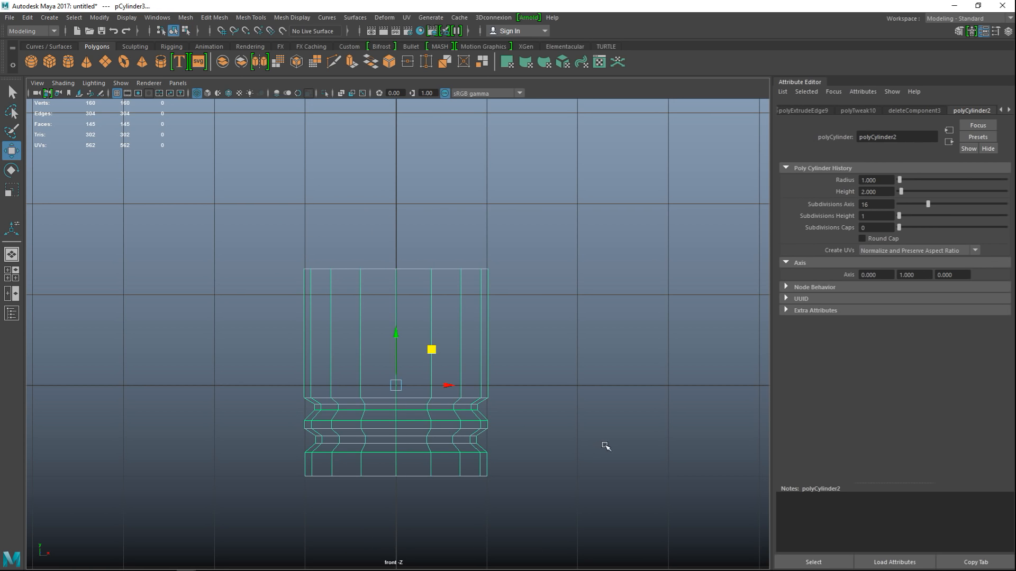
key(ctrl+d)
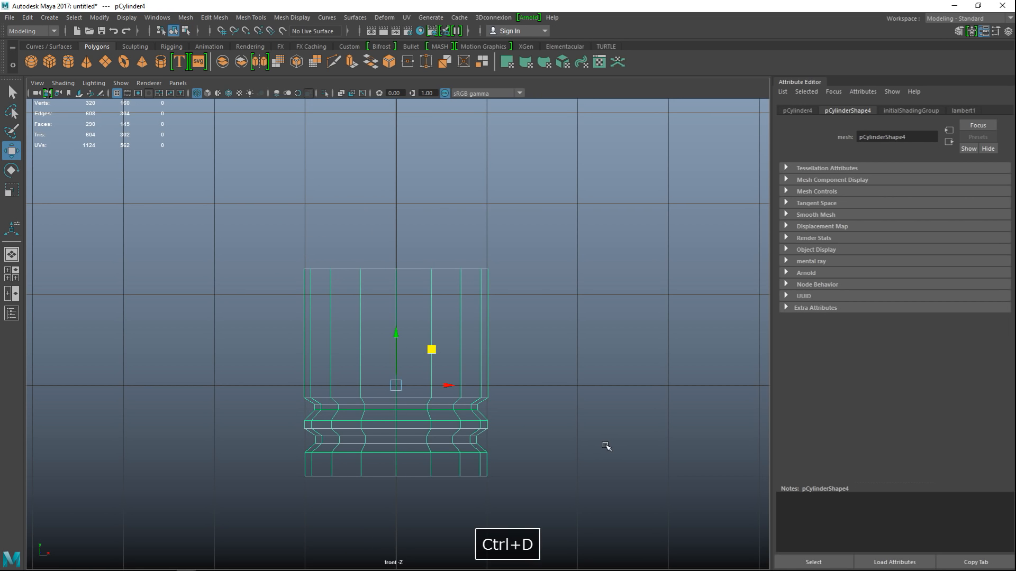
key(e)
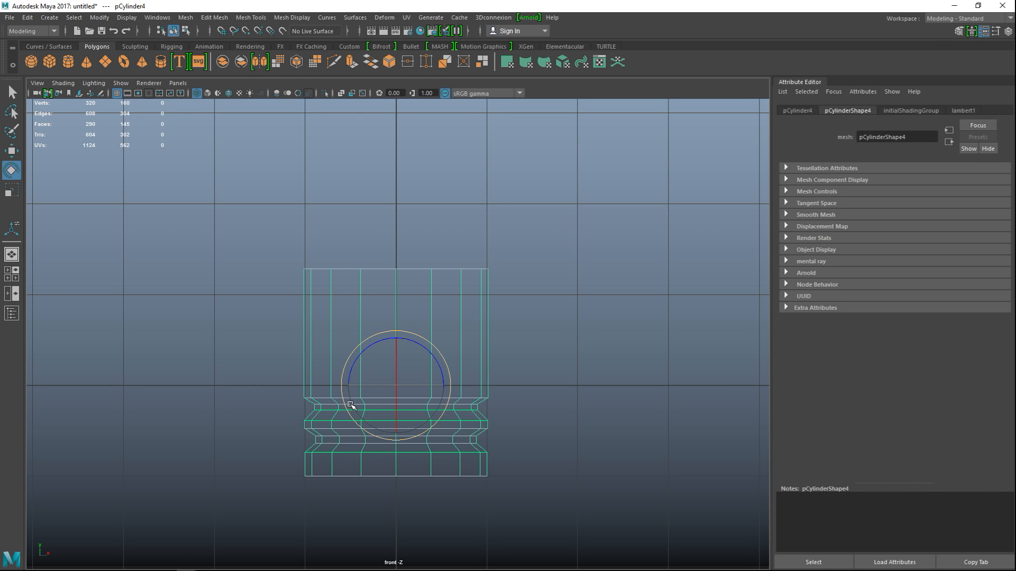
drag(431, 344, 431, 437)
drag(445, 374, 417, 428)
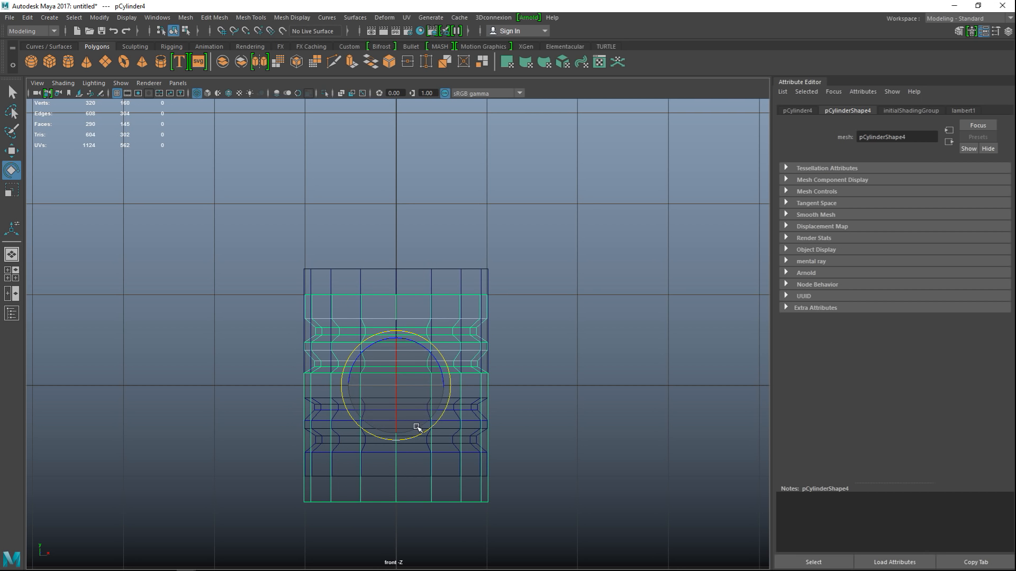
Move the flipped copy straight up until its open edge meets the top edge of the original cylinder.
key(w)
drag(401, 337, 411, 104)
scroll(430, 356, down, 5)
scroll(431, 356, up, 10)
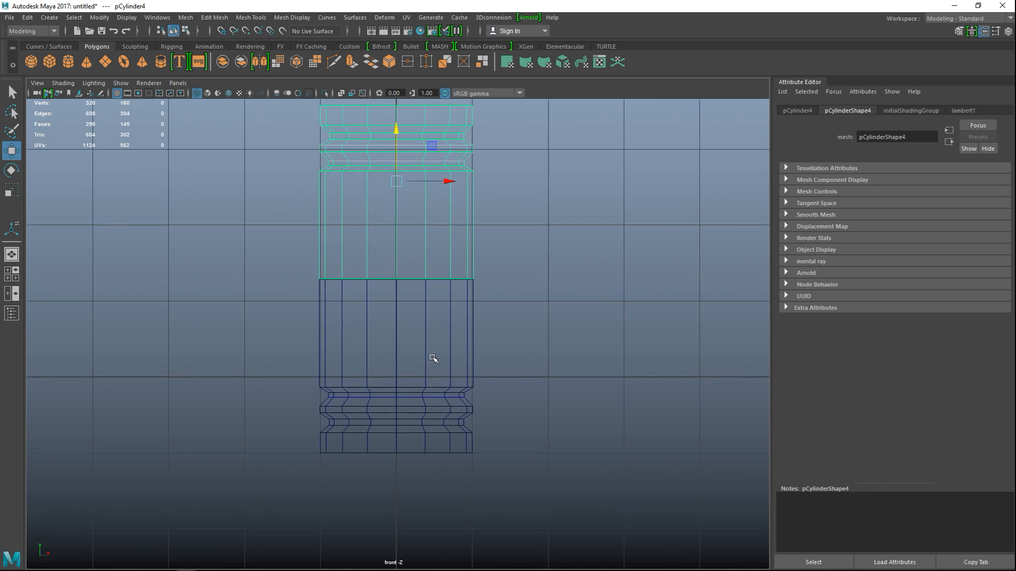
alt+middle_drag(449, 297, 452, 459)
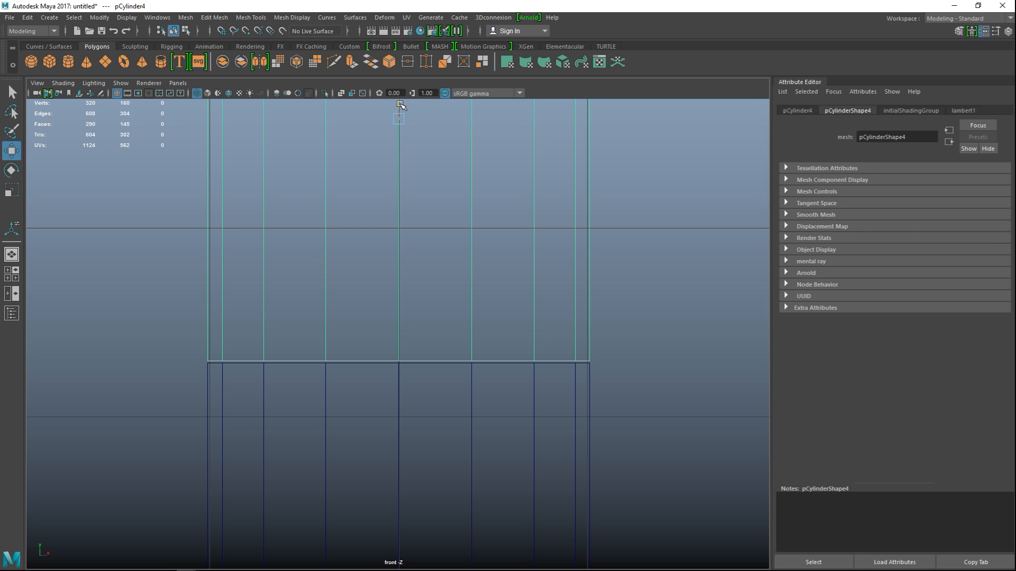
drag(400, 106, 402, 107)
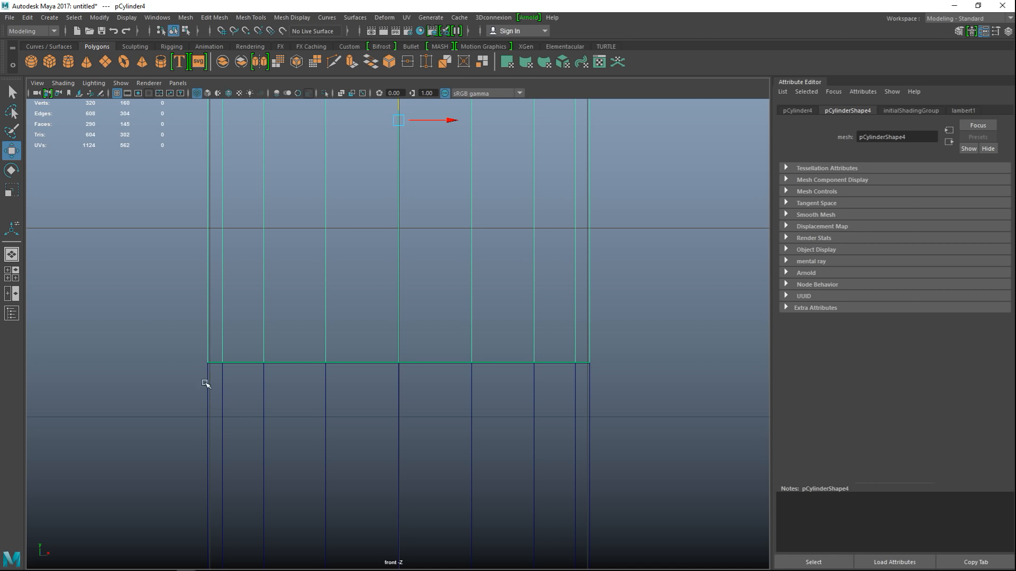
Combine the original cylinder and its flipped copy into a single mesh.
click(222, 413)
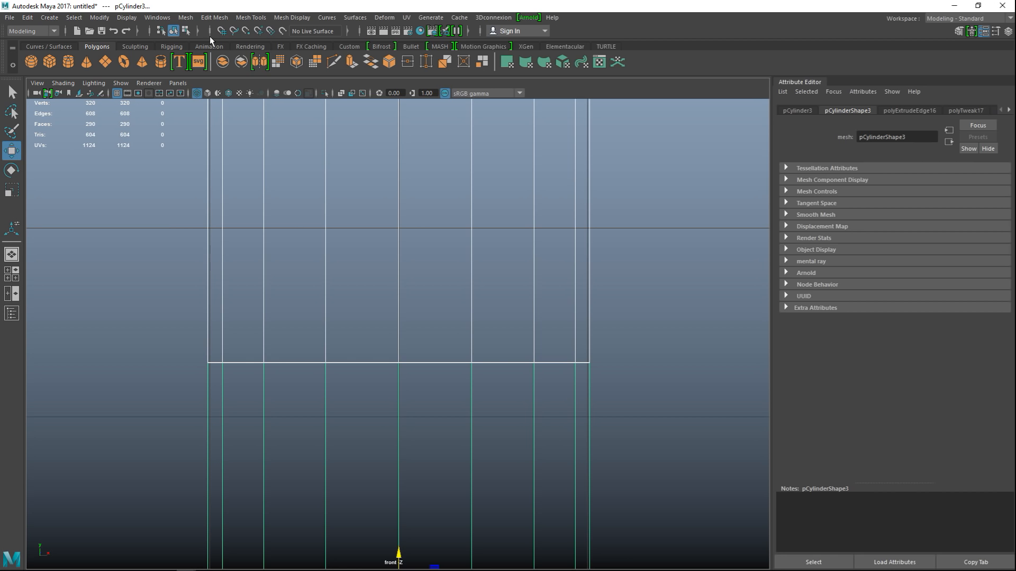
click(185, 17)
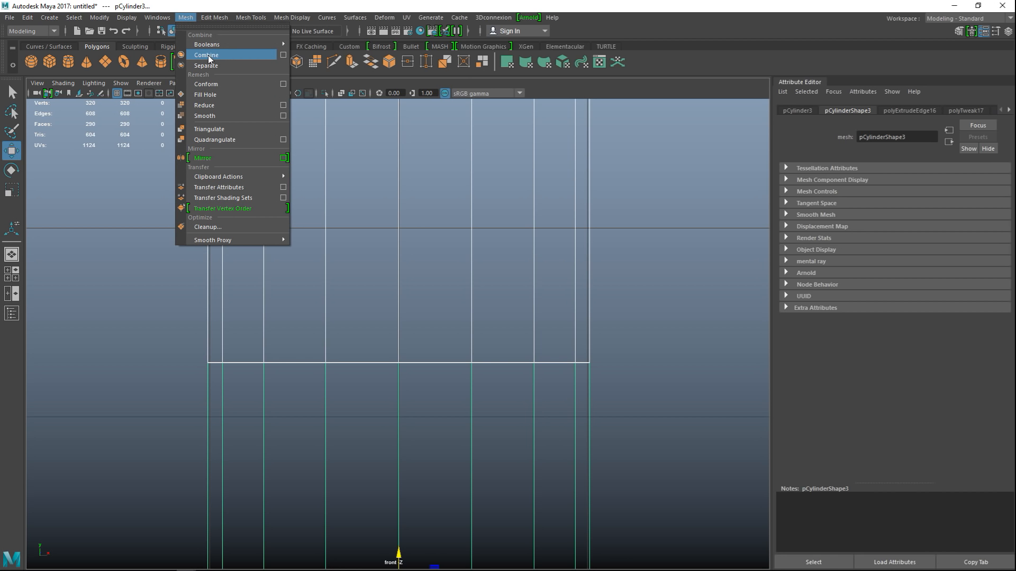
click(210, 56)
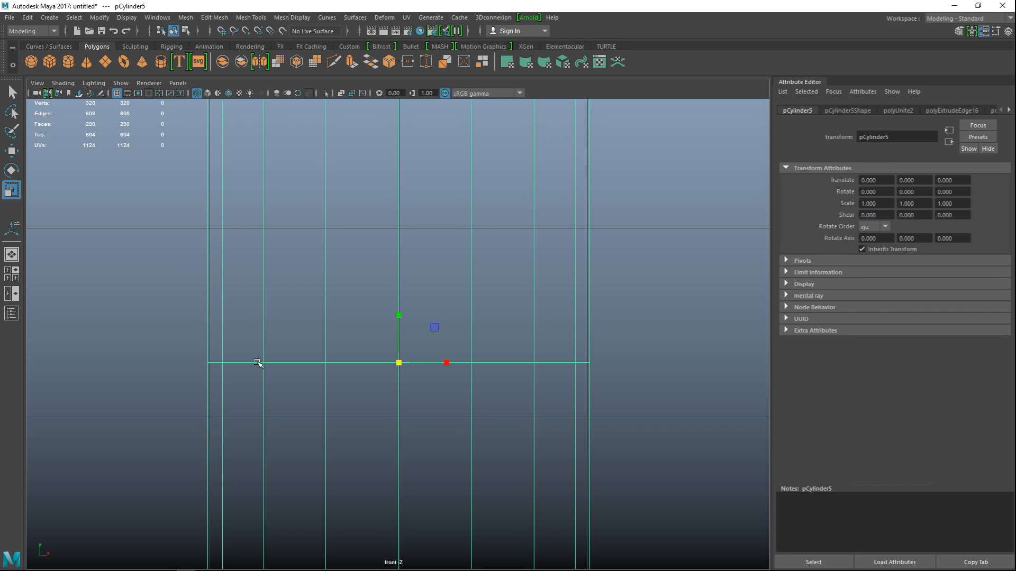
Merge all vertices along the seam between the two halves with a distance threshold of 0.01.
right_drag(257, 362, 215, 246)
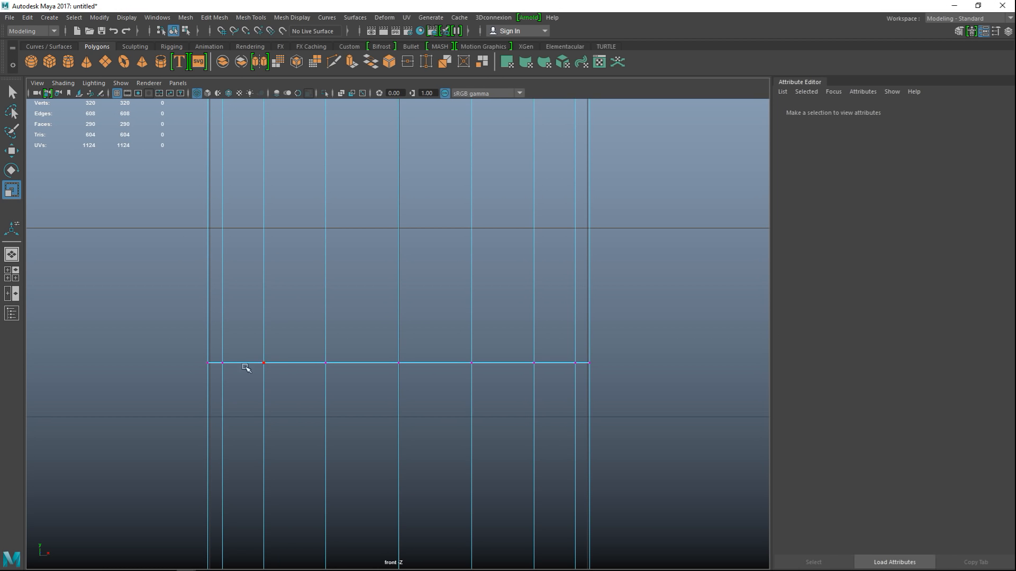
drag(118, 344, 659, 404)
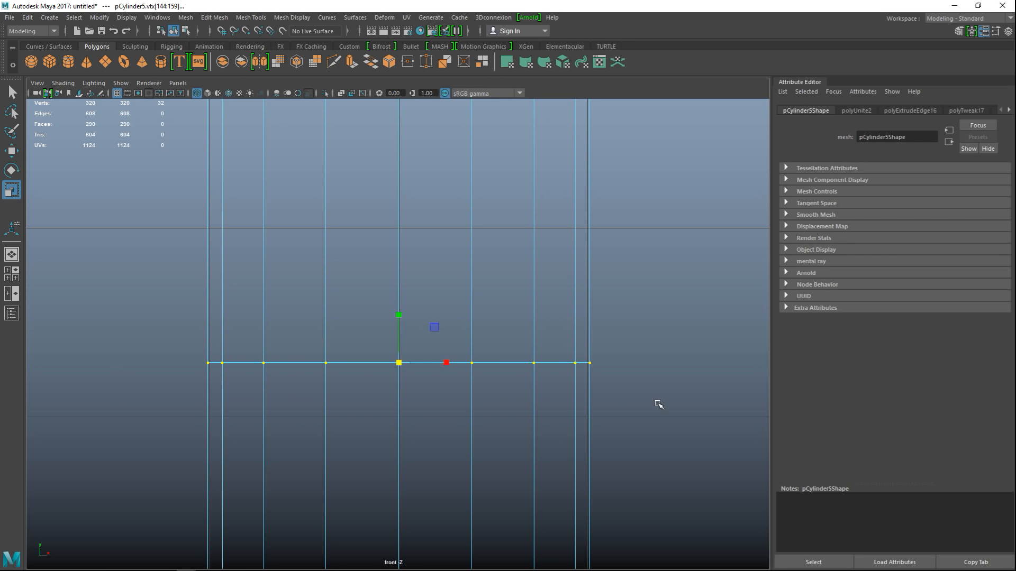
shift+right_drag(480, 364, 440, 356)
shift+right_drag(373, 370, 384, 345)
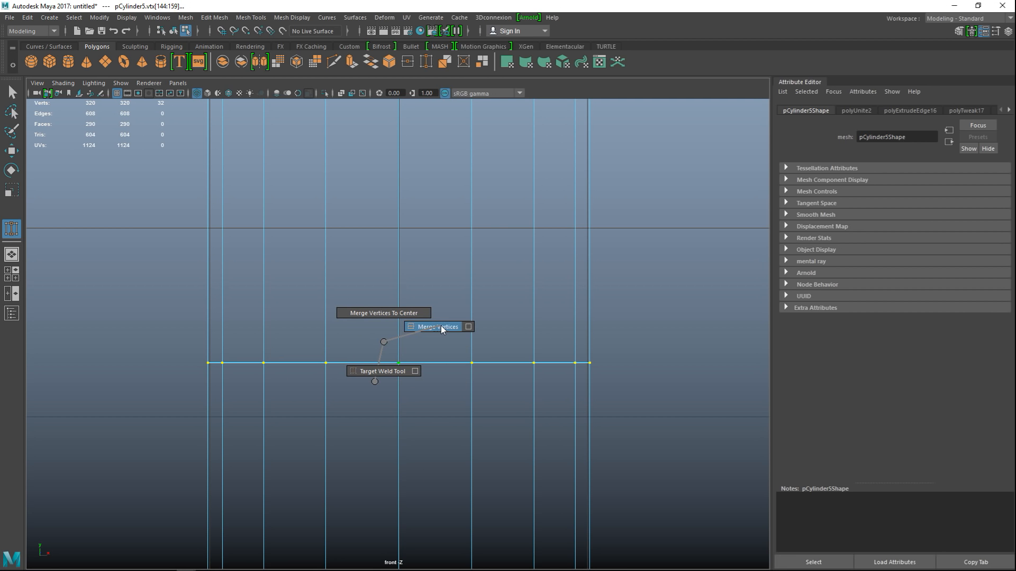
shift+right_drag(441, 328, 442, 328)
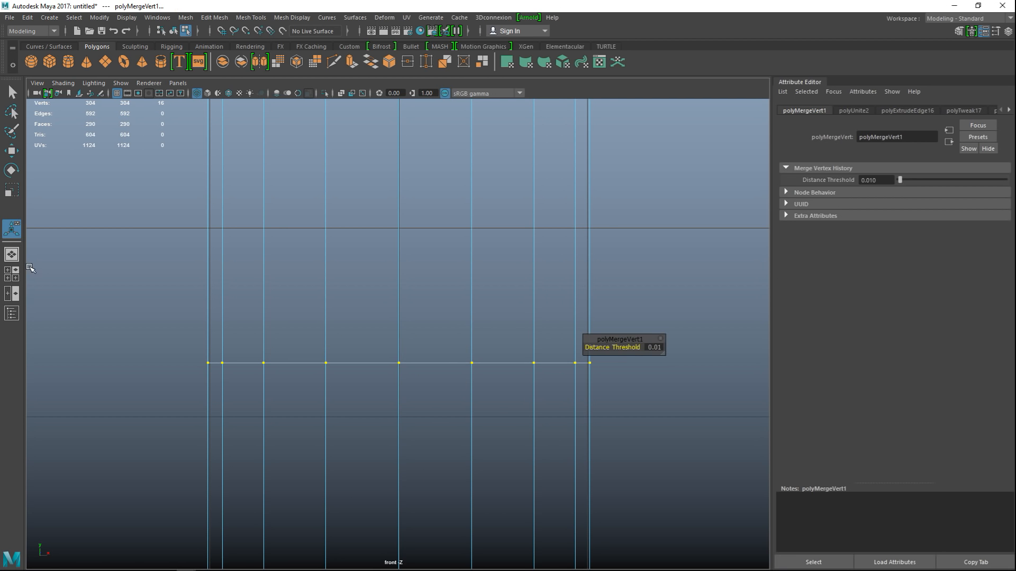
Move all vertices of the upper grooved section down about 1.2 units in the front view to shorten the body.
click(16, 279)
key(space)
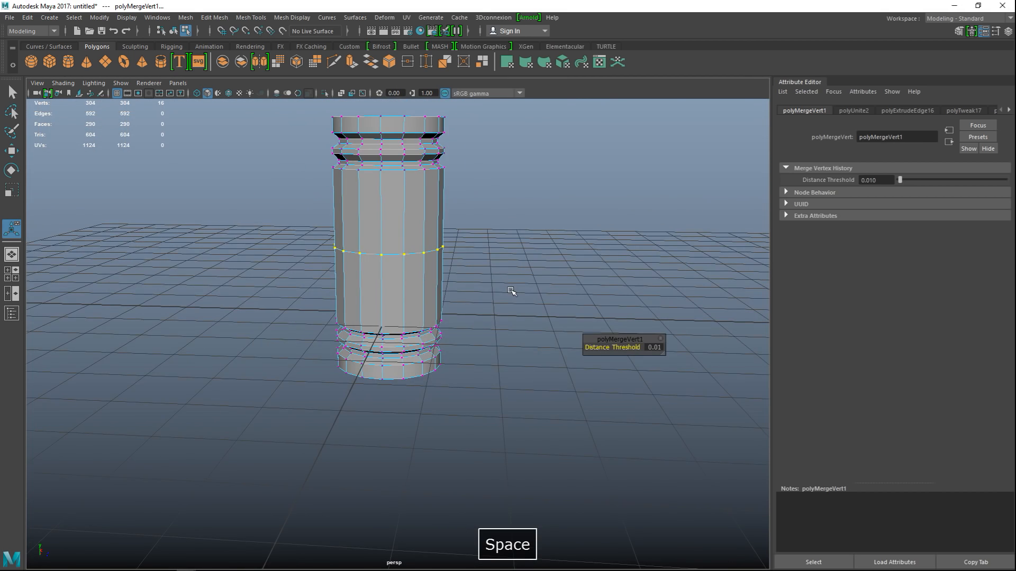
alt+drag(463, 310, 495, 374)
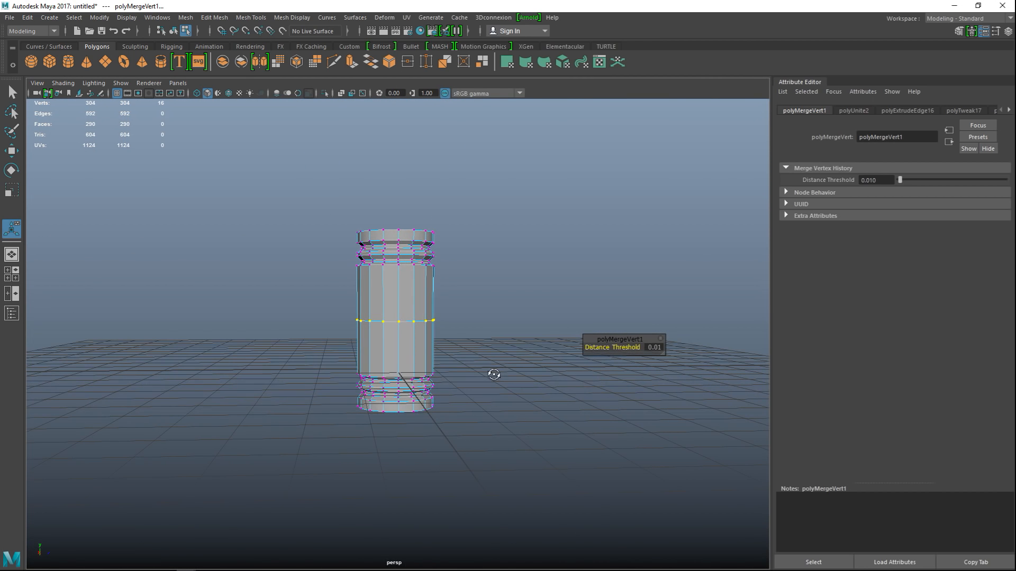
click(16, 278)
key(space)
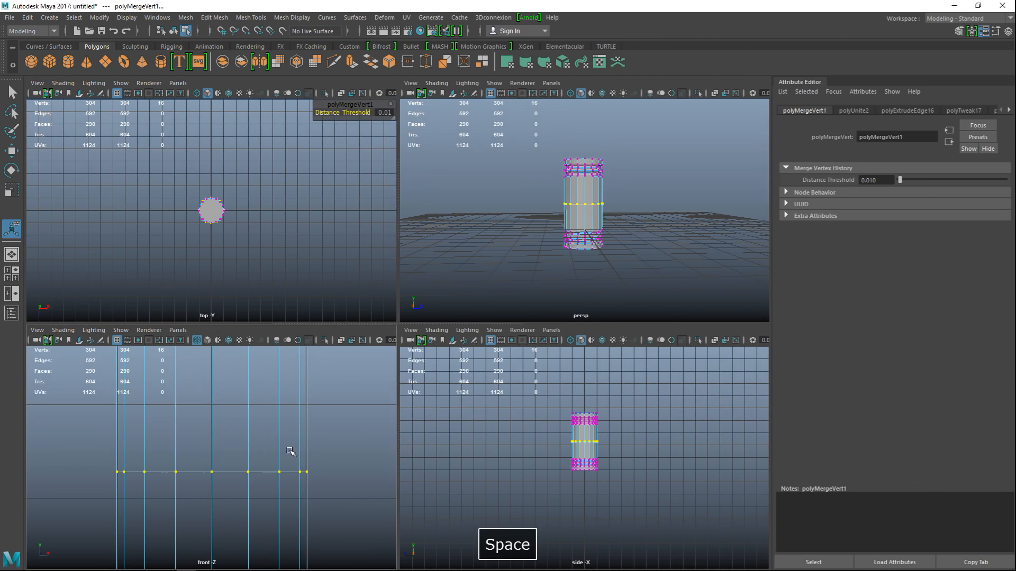
scroll(408, 291, up, 4)
right_drag(368, 245, 325, 245)
drag(277, 180, 524, 290)
key(w)
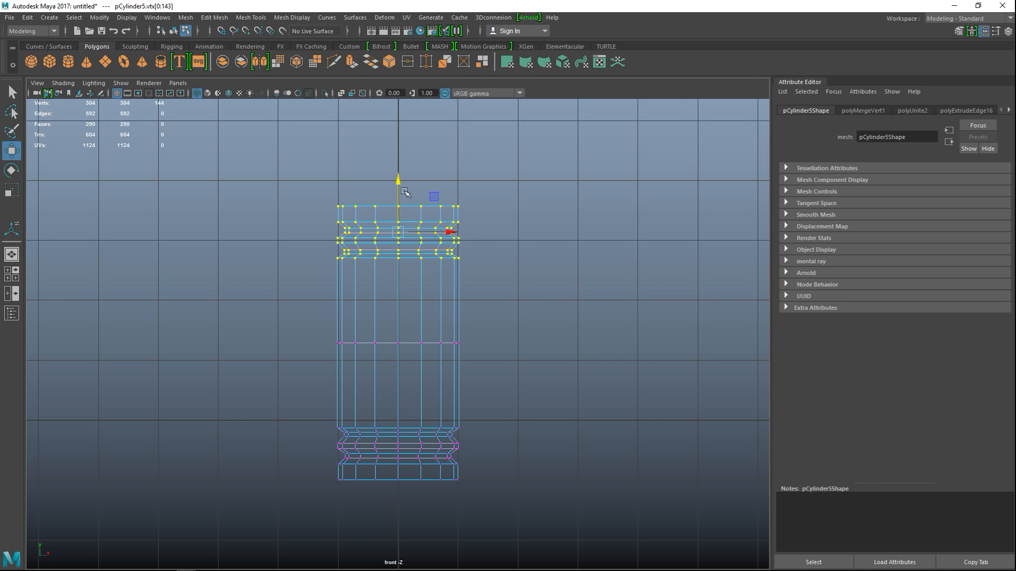
drag(399, 181, 401, 254)
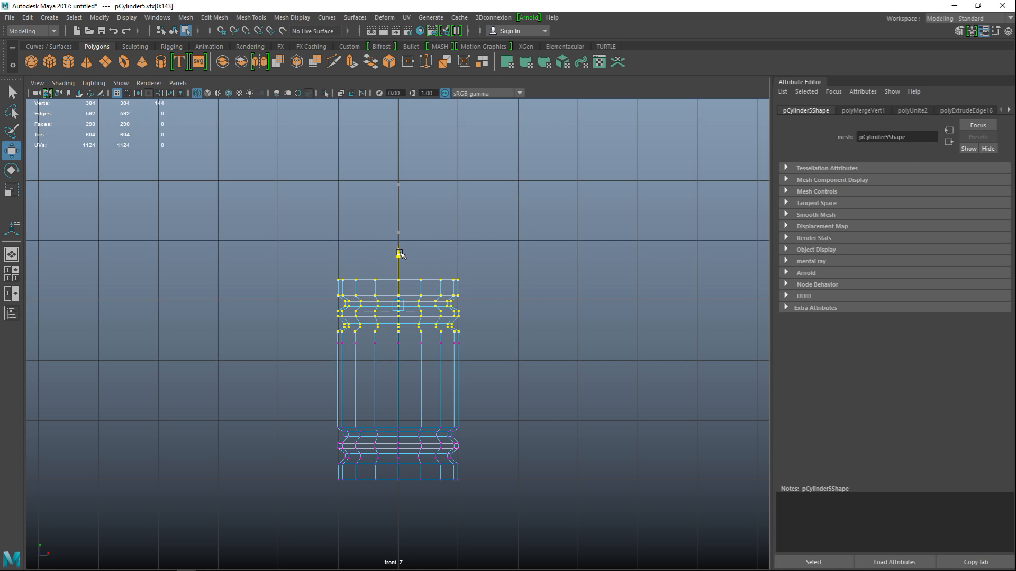
Lower the upper grooved section and middle loop about 0.5 units, then the middle loop alone about 0.3 units more to centre it.
drag(259, 245, 568, 371)
drag(398, 257, 400, 290)
drag(282, 390, 502, 371)
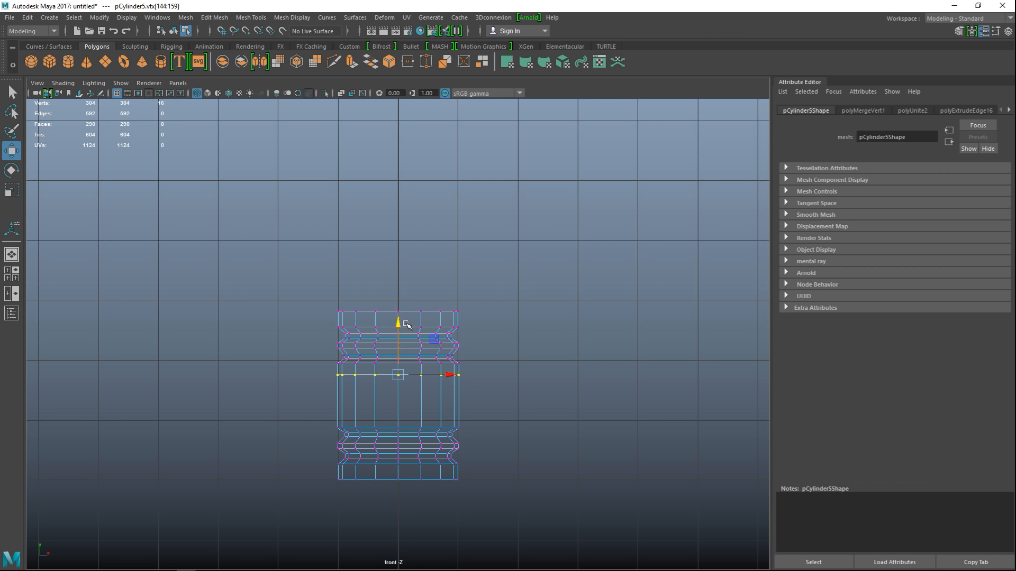
drag(399, 323, 400, 342)
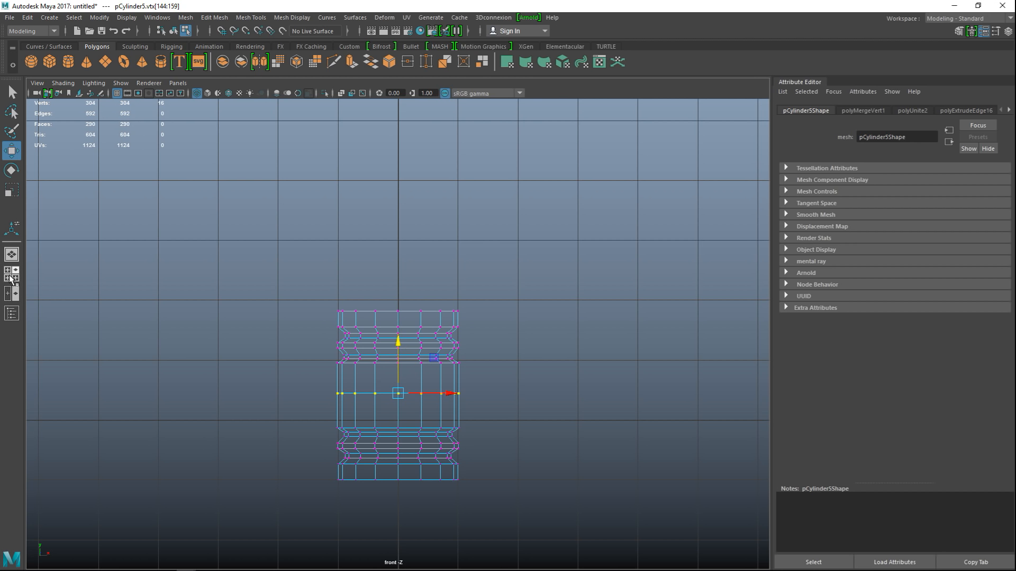
Extrude the top cap face of the shortened body straight up about 0.15 units.
key(space)
key(space)
scroll(564, 294, up, 5)
mouse_move(542, 330)
alt+mouse_down()
mouse_move(554, 342)
mouse_move(554, 333)
alt+mouse_up()
mouse_move(376, 285)
right_down()
mouse_move(367, 273)
mouse_move(383, 280)
right_up()
click(383, 279)
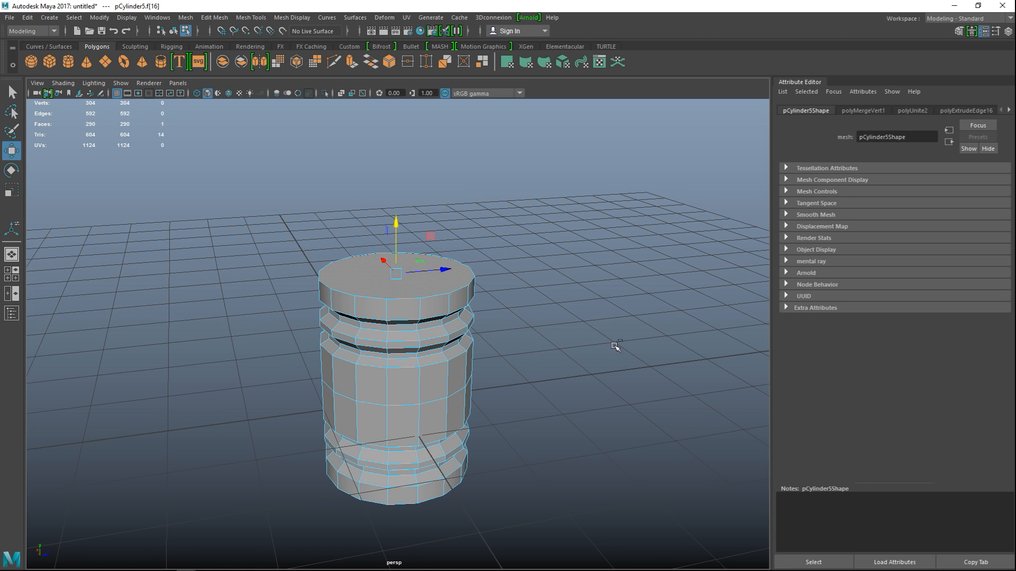
key(ctrl+e)
key(w)
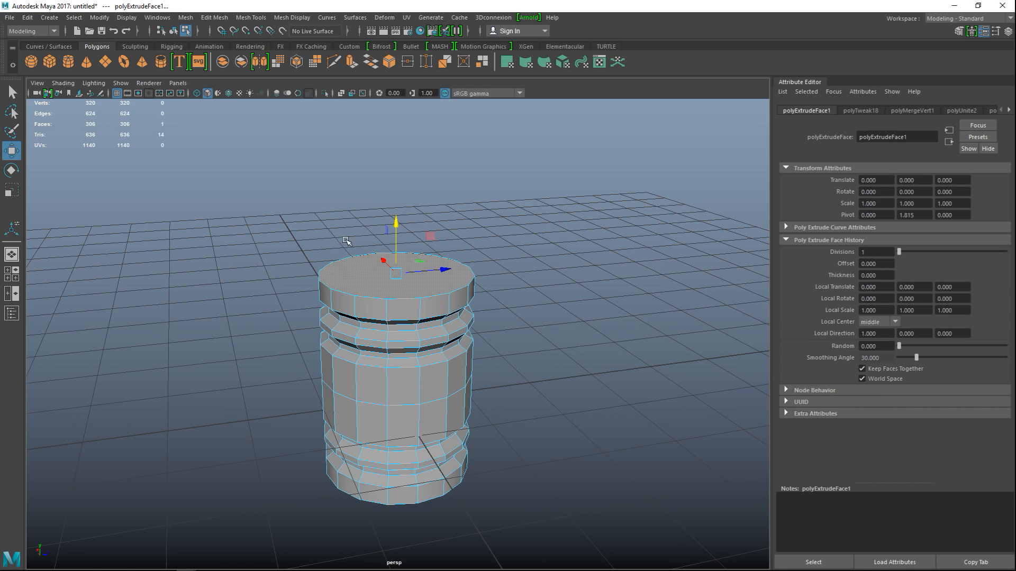
drag(396, 224, 396, 216)
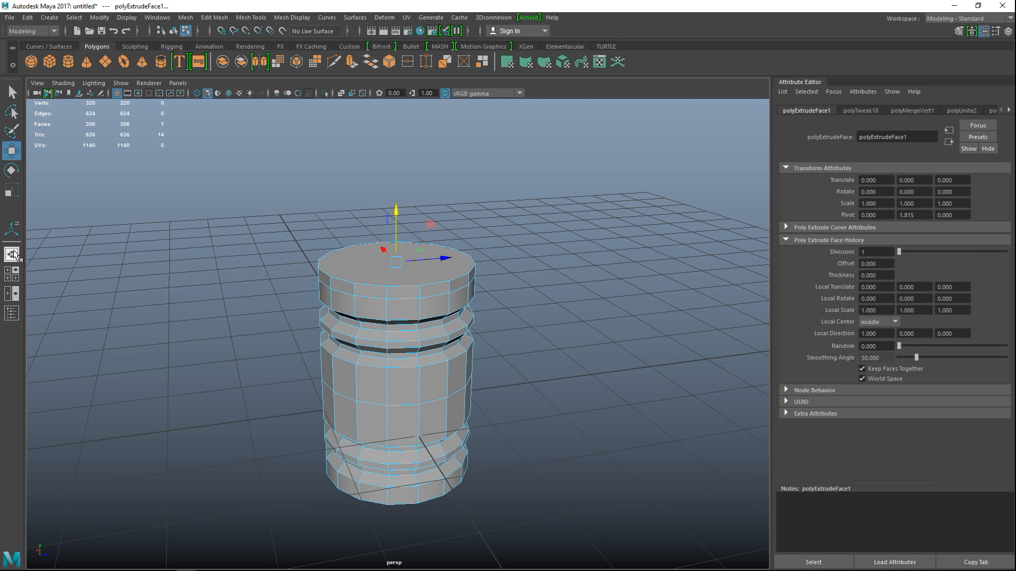
Scale the extruded top face inward to about 88% to begin the sloping shoulder.
click(12, 273)
key(space)
scroll(447, 431, up, 3)
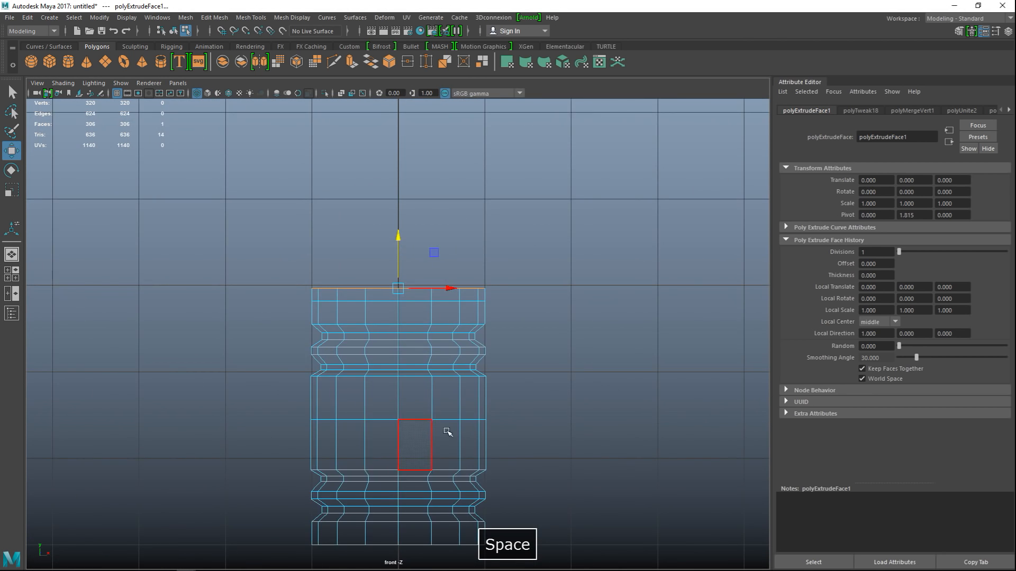
key(r)
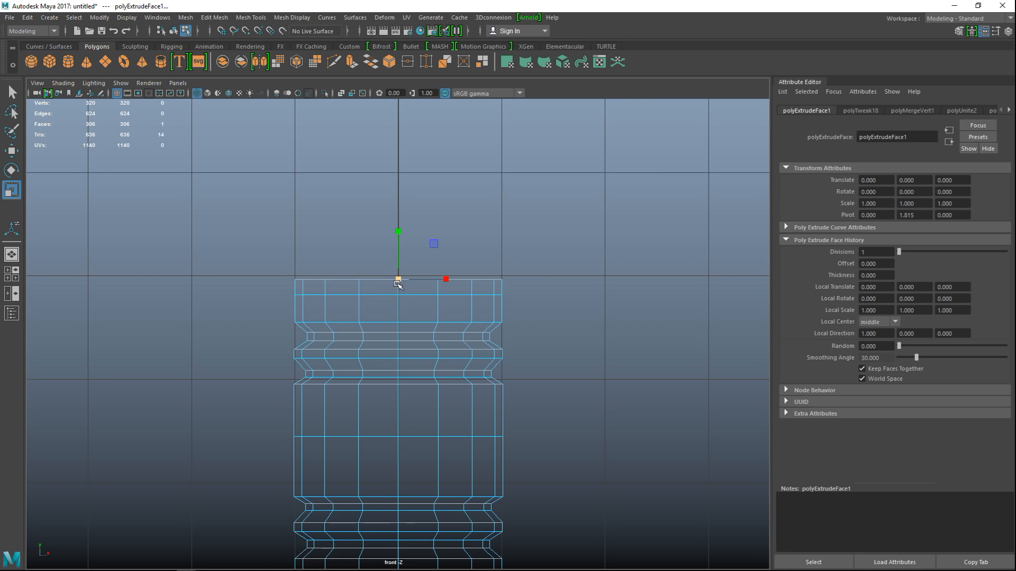
drag(398, 280, 397, 284)
Extrude the top face up about 0.17 units and scale it inward to about 80%.
key(ctrl+e)
key(w)
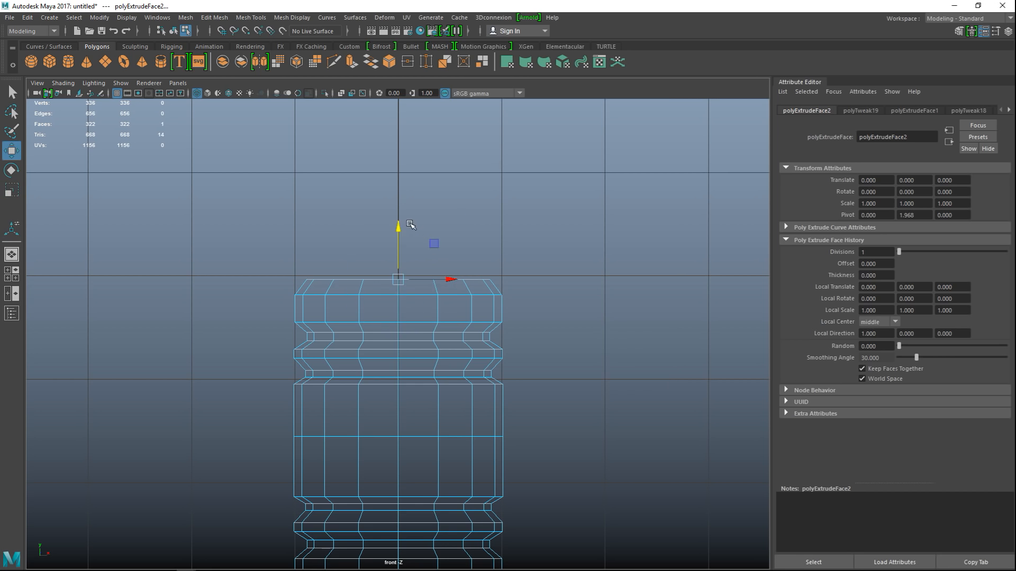
drag(400, 228, 399, 210)
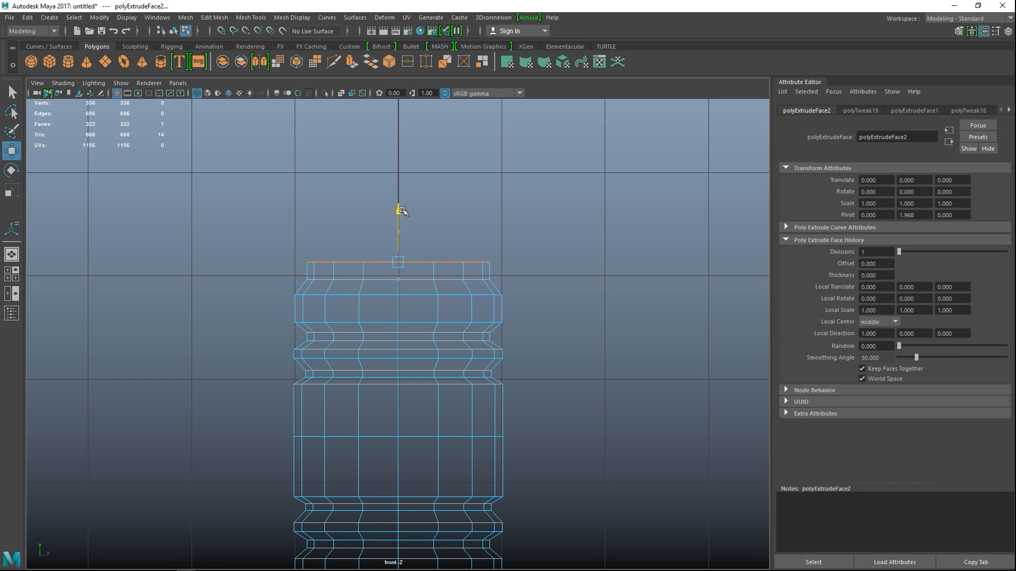
key(r)
drag(398, 263, 375, 271)
Extrude the top face up about 0.15 units and scale it inward to about 72%, continuing the rounded shoulder.
key(ctrl+e)
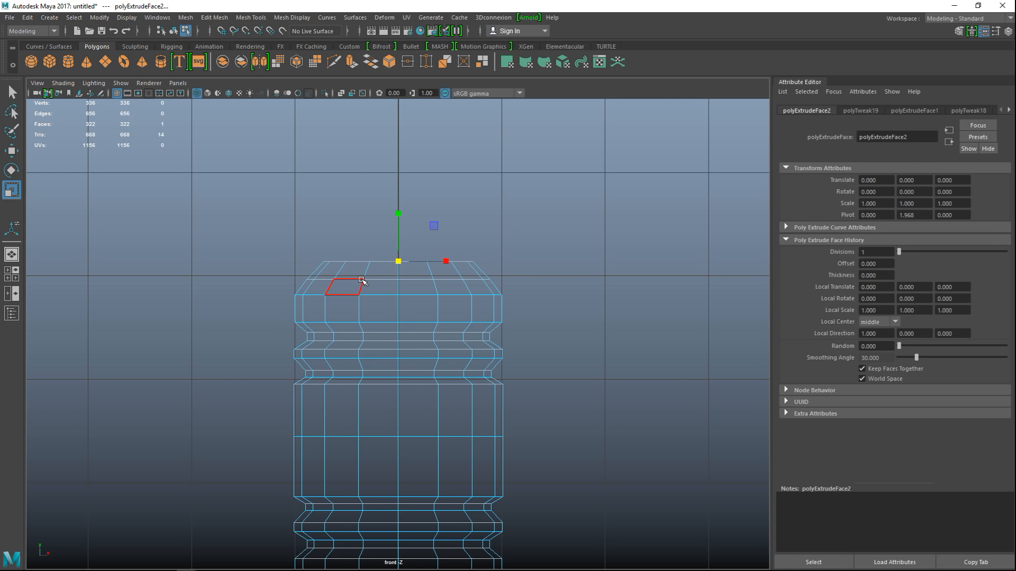
key(w)
drag(401, 210, 406, 189)
key(r)
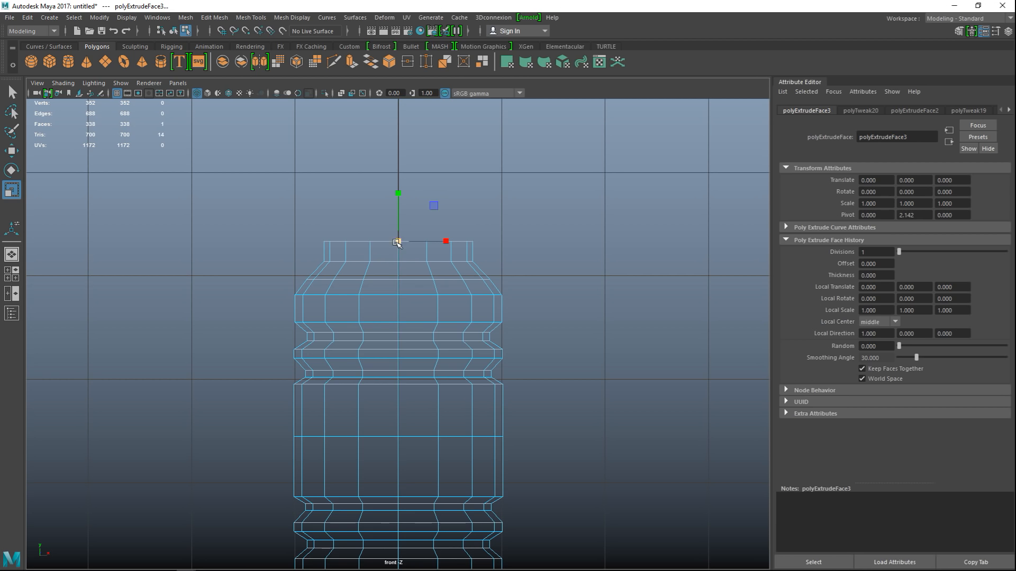
drag(398, 241, 372, 252)
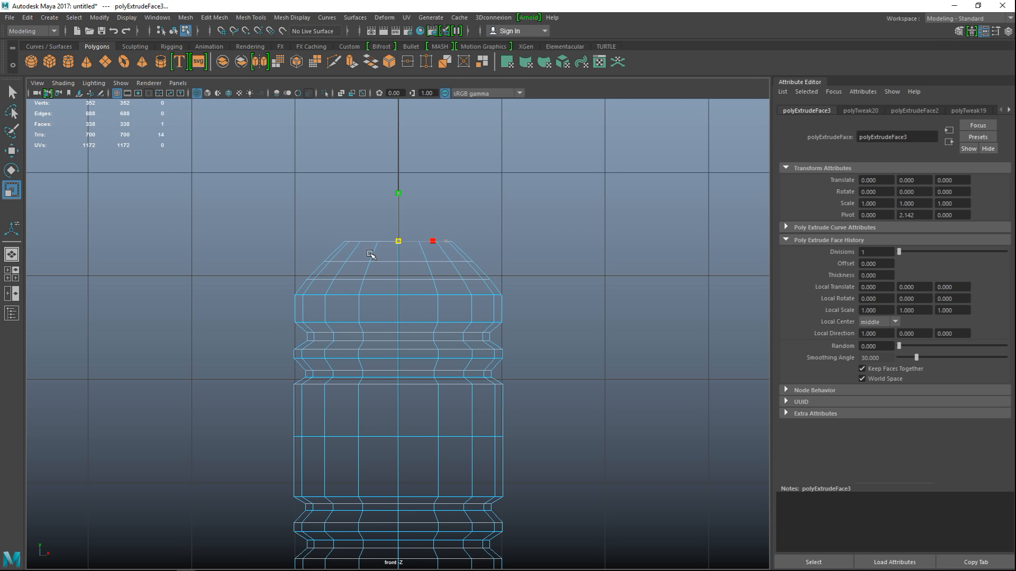
key(w)
drag(403, 190, 402, 194)
key(t)
Extrude the top face up about 0.17 units and scale it to about half its width, closing the shoulder to neck size.
key(ctrl+e)
key(w)
drag(400, 195, 399, 177)
key(r)
drag(398, 227, 361, 236)
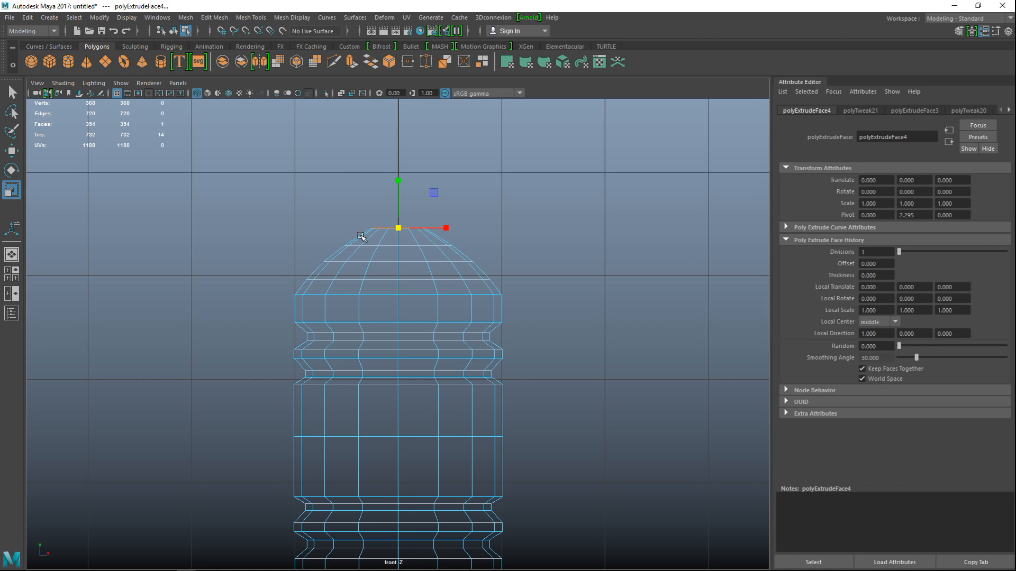
Extrude the small top face straight up about 0.18 units to form the bottle neck.
key(ctrl+e)
key(w)
drag(397, 175, 401, 160)
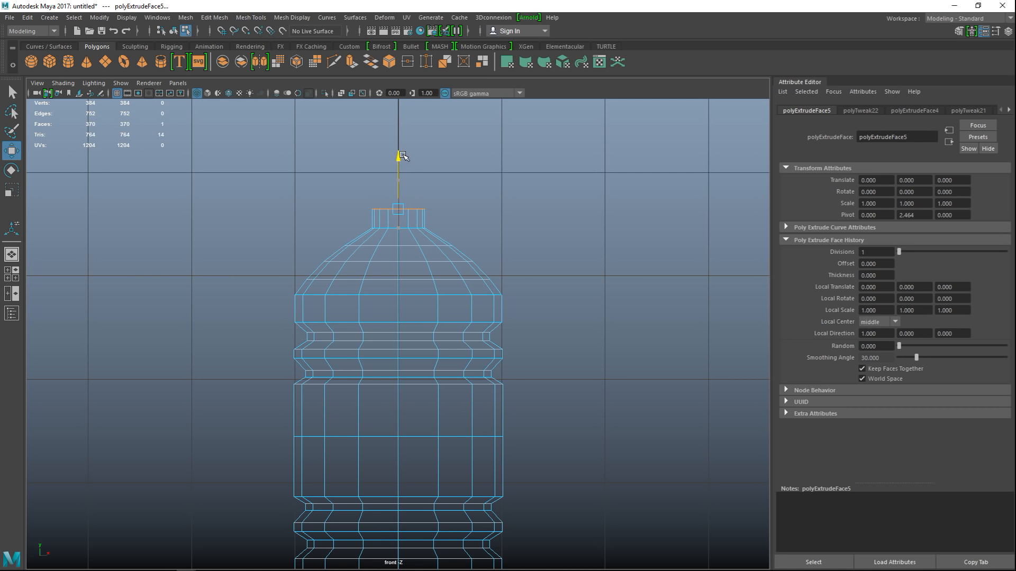
Extrude the neck's top face in place and scale it slightly outward to form the underside of the cap.
scroll(533, 274, down, 5)
scroll(521, 282, up, 2)
scroll(521, 282, up, 6)
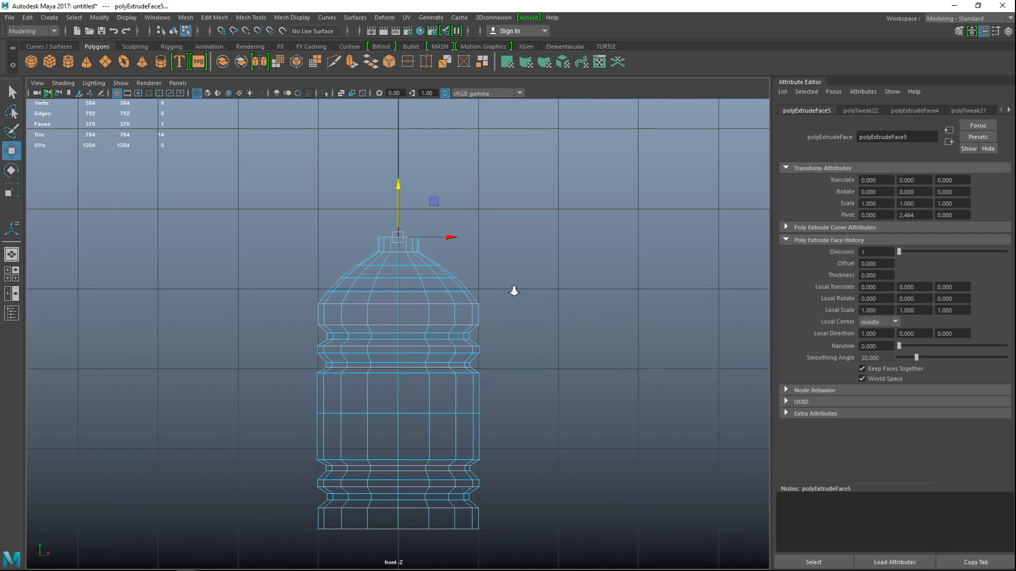
key(ctrl+e)
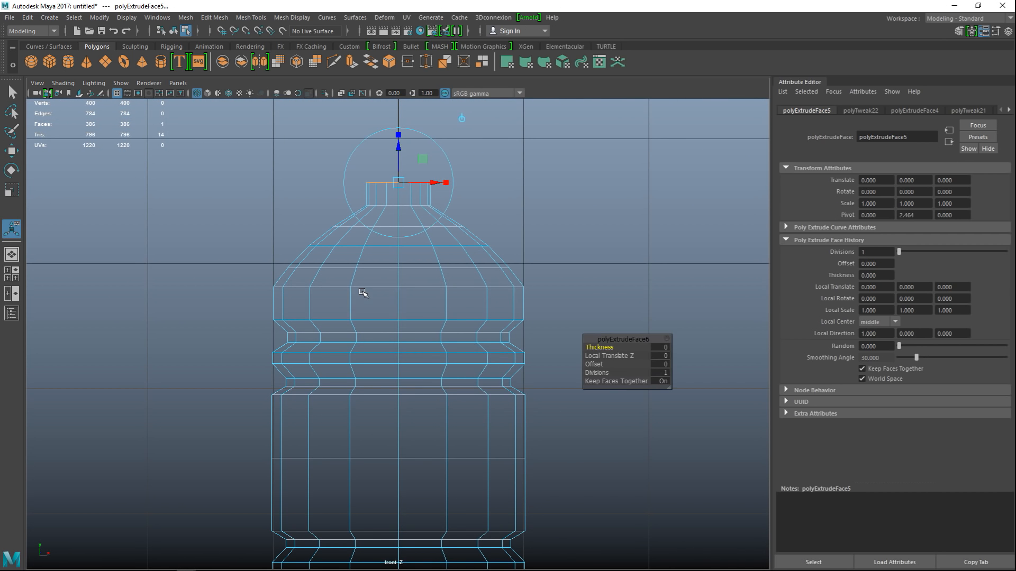
key(r)
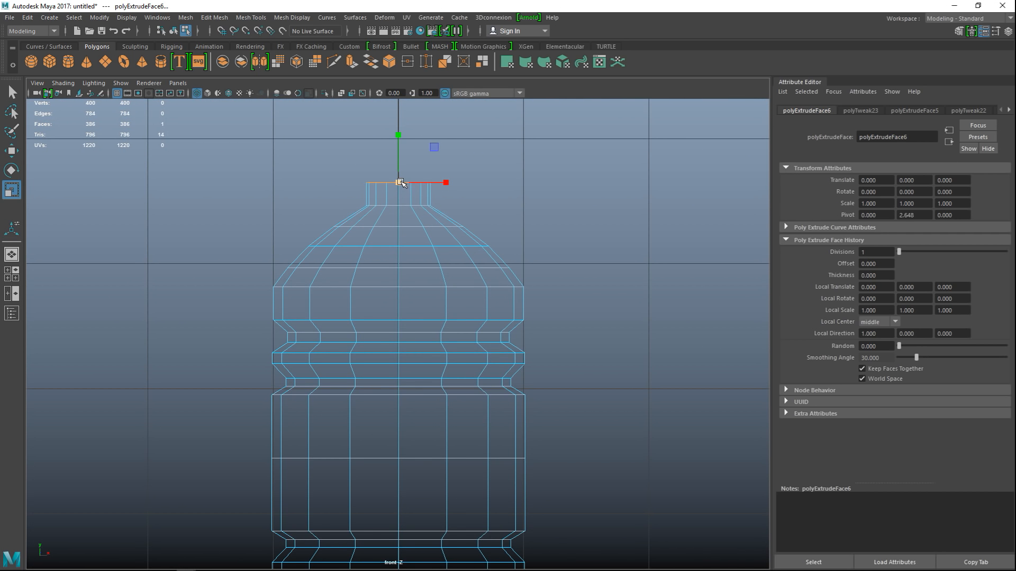
drag(401, 183, 408, 181)
Extrude the widened top face straight up about 0.3 units to form the cap and return to the perspective view.
key(ctrl+e)
key(w)
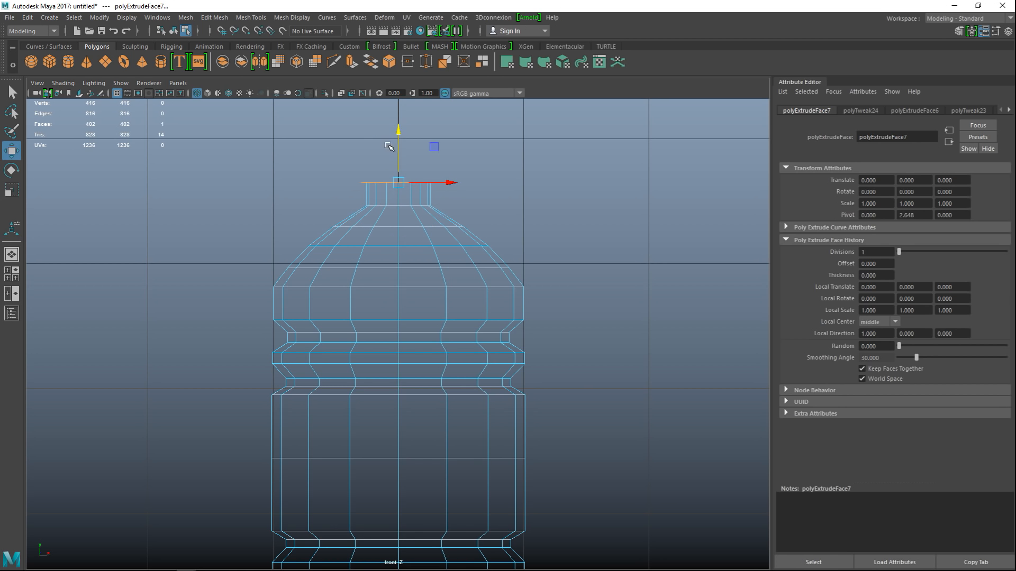
drag(404, 130, 406, 91)
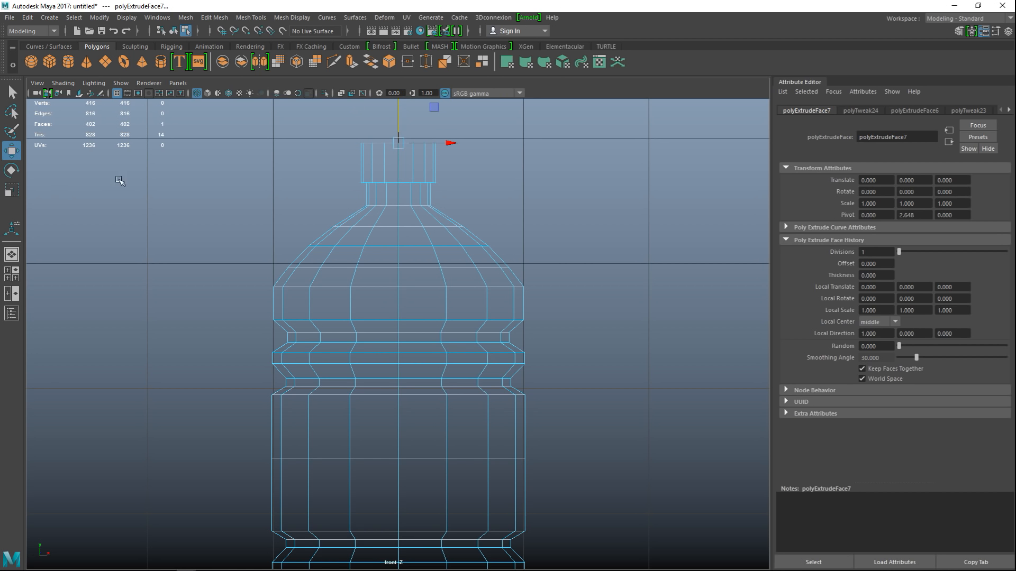
key(space)
key(space)
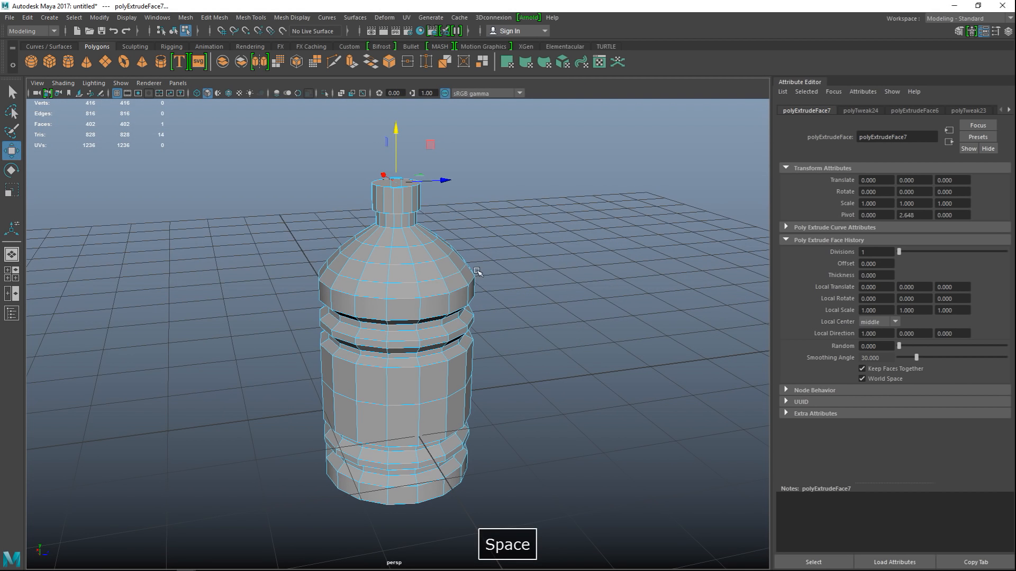
key(f)
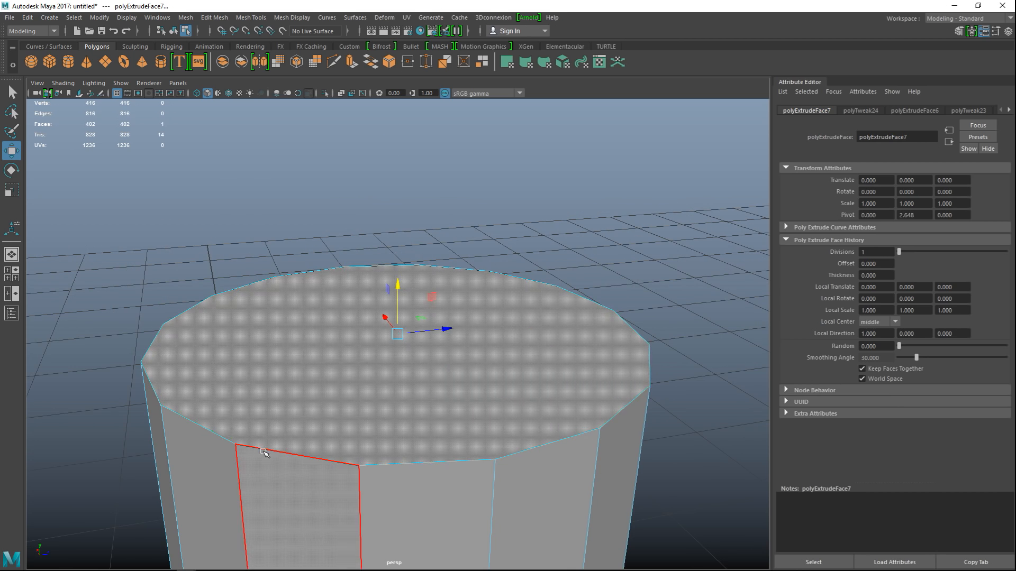
right_drag(277, 257, 272, 217)
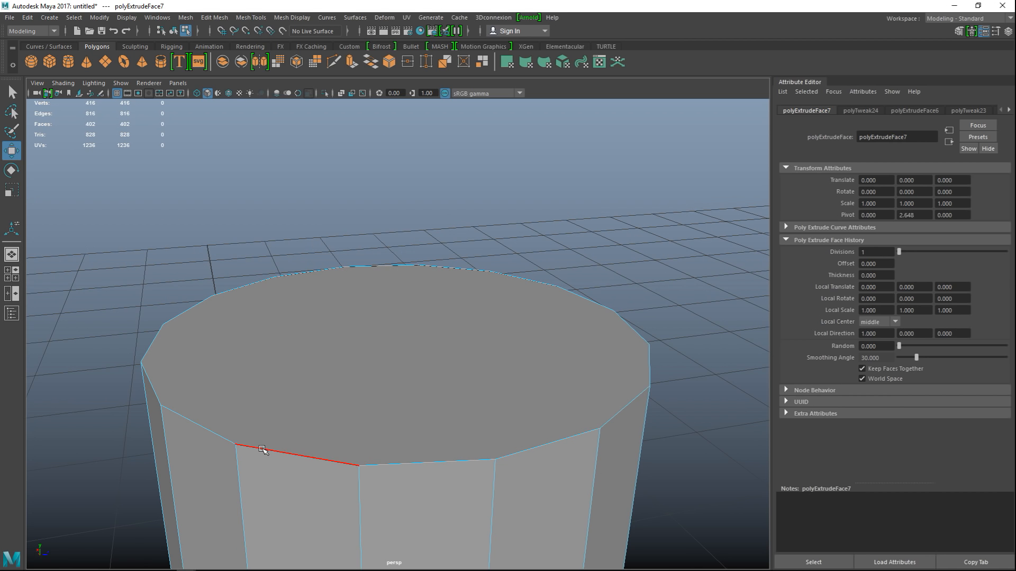
click(261, 450)
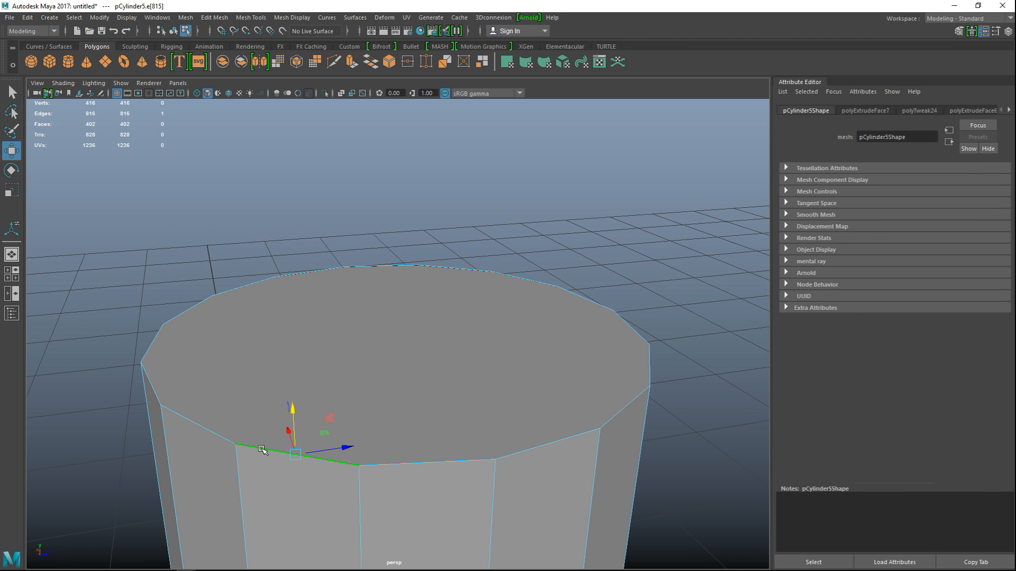
click(203, 432)
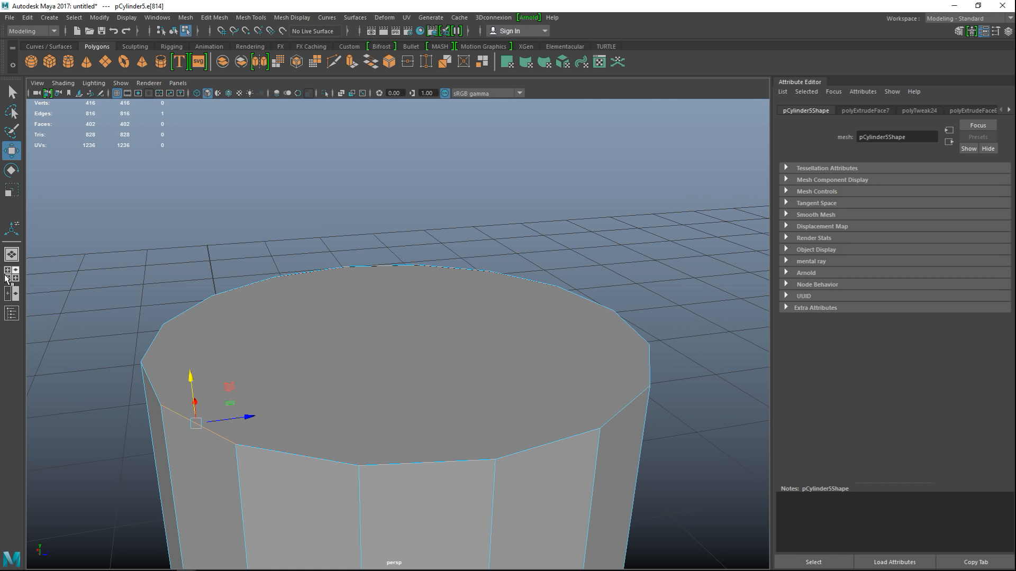
click(8, 274)
key(space)
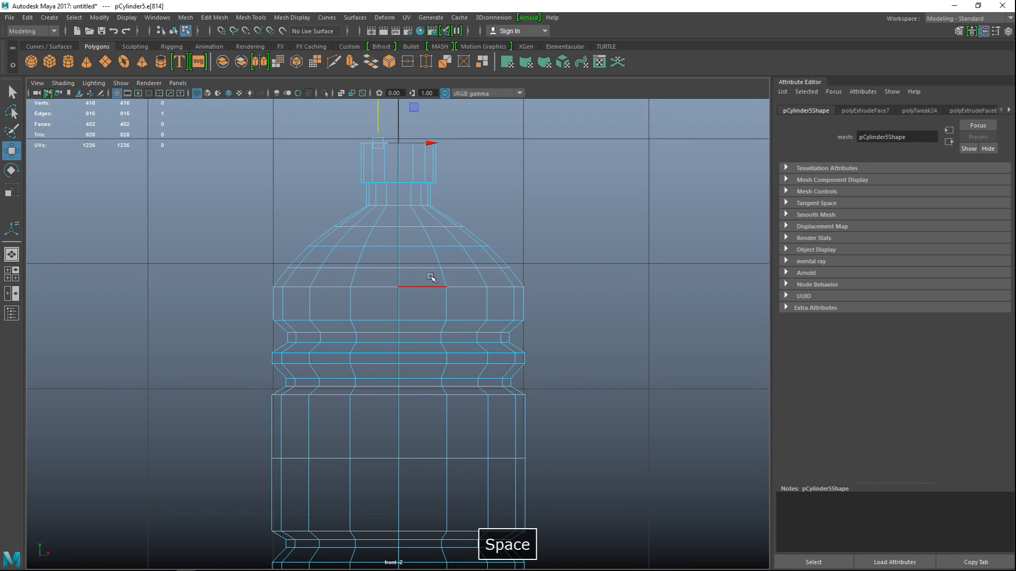
scroll(418, 286, up, 5)
right_drag(420, 205, 358, 205)
drag(227, 140, 530, 177)
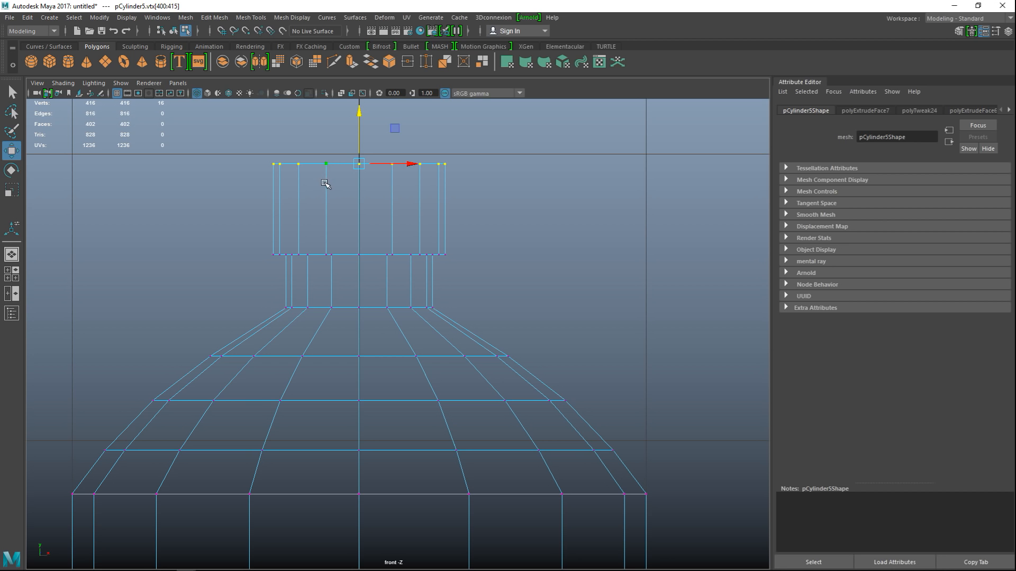
key(F9)
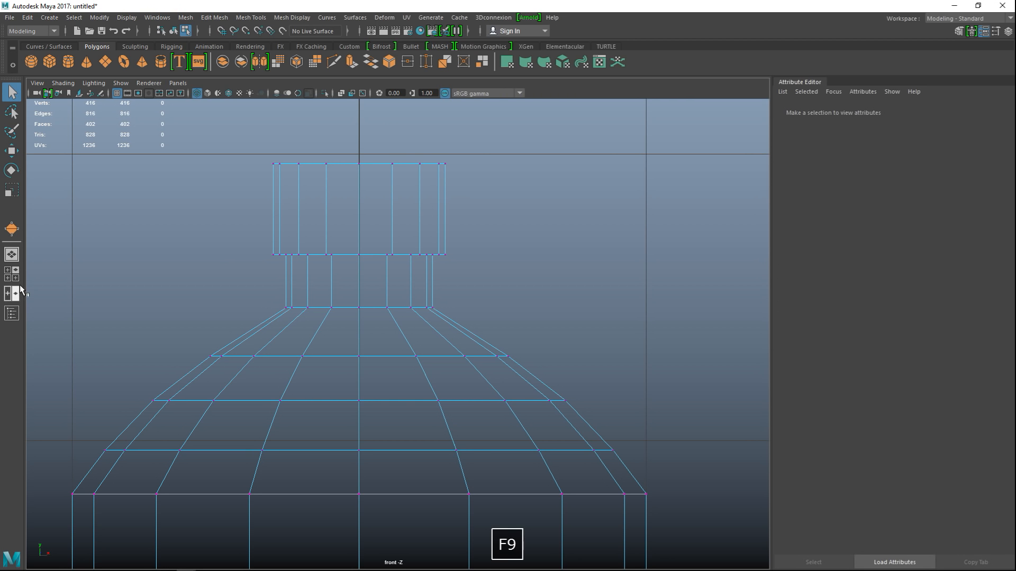
click(11, 273)
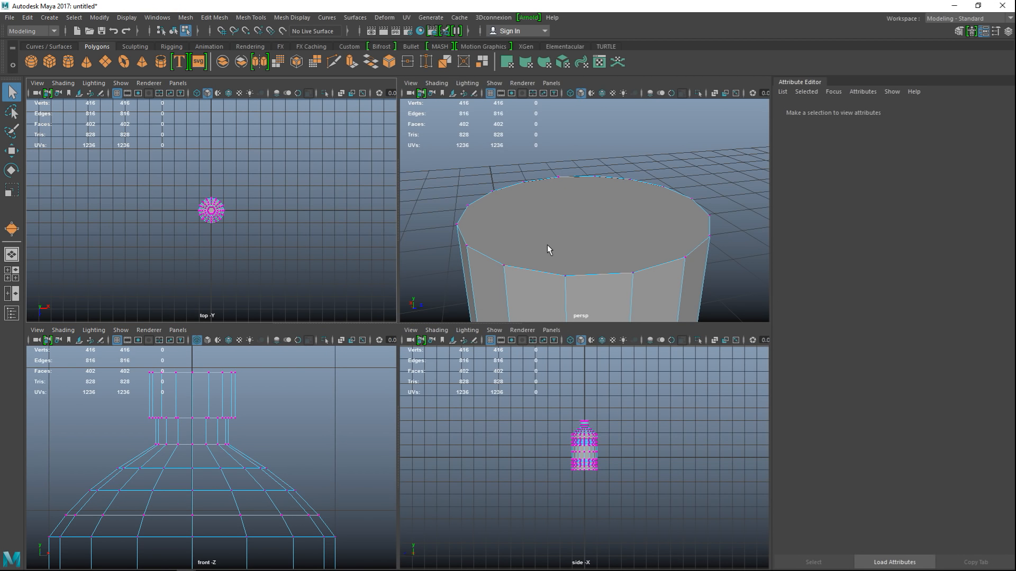
key(space)
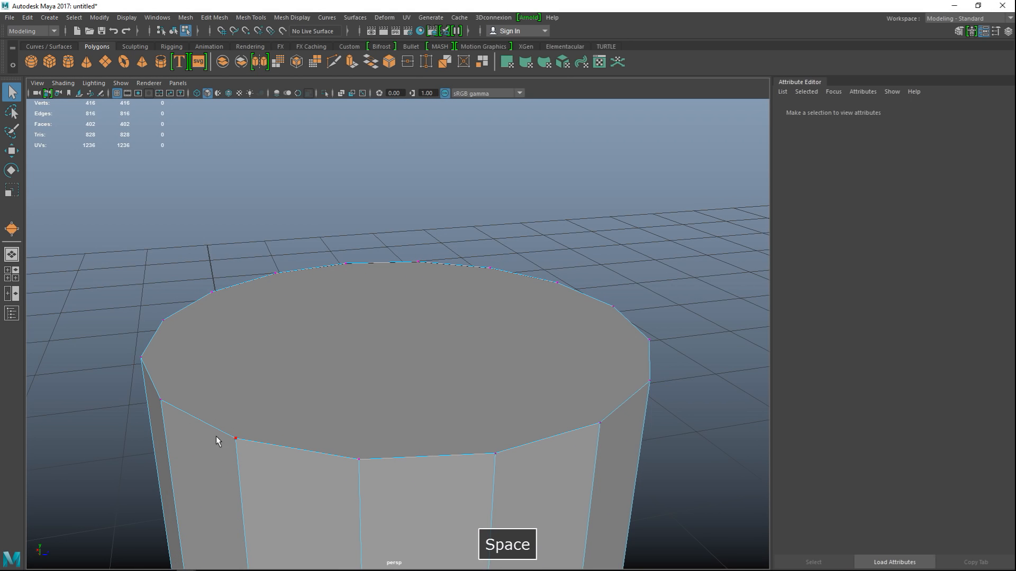
Select all the edges around the cap's top rim in the perspective view.
right_drag(217, 439, 233, 221)
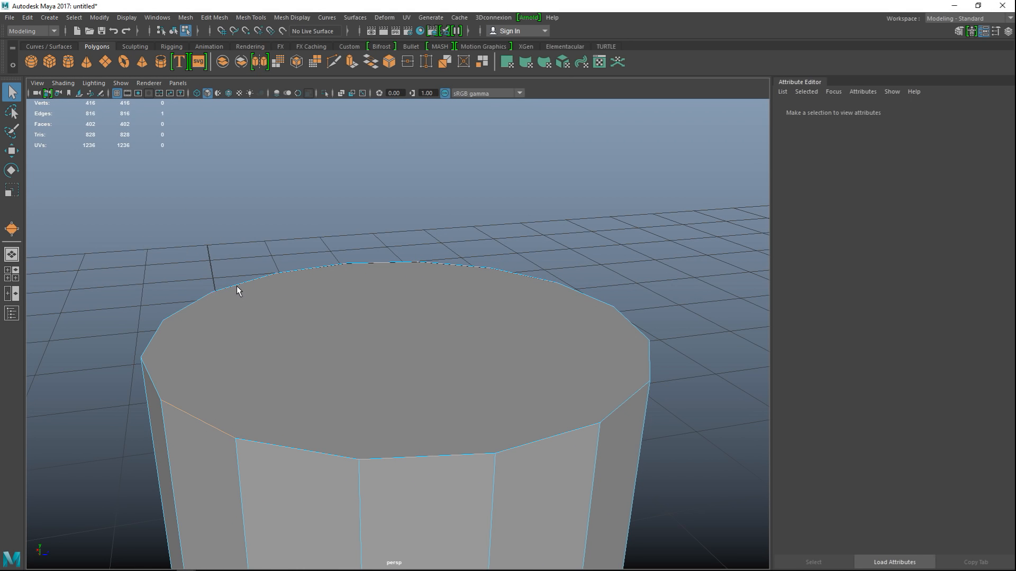
click(237, 284)
shift+click(193, 306)
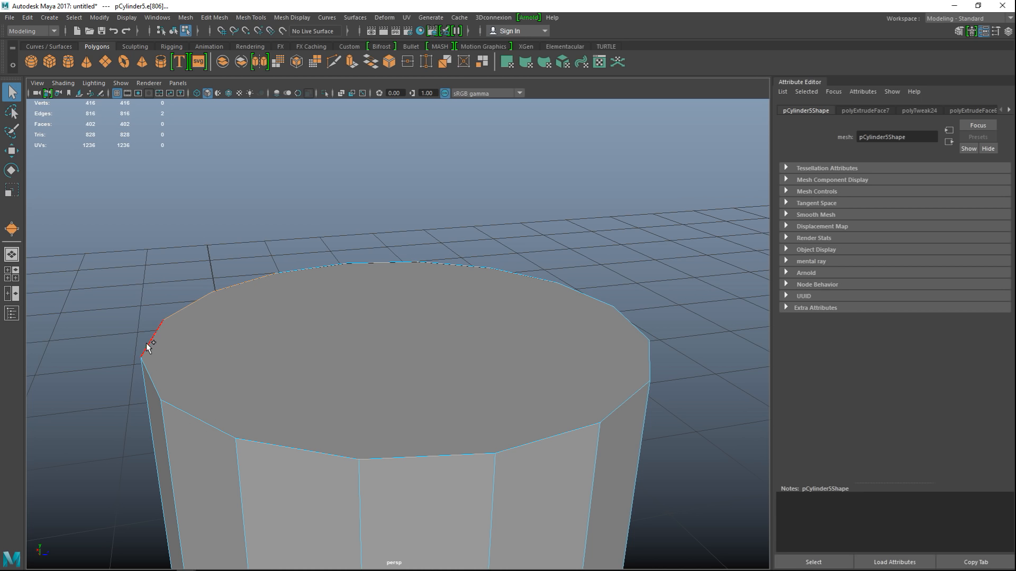
shift+click(145, 376)
shift+click(188, 412)
shift+click(277, 440)
shift+click(406, 463)
shift+click(551, 442)
shift+click(635, 328)
shift+click(587, 294)
shift+click(514, 278)
shift+click(383, 264)
key(4)
scroll(328, 309, down, 3)
scroll(589, 232, down, 3)
key(5)
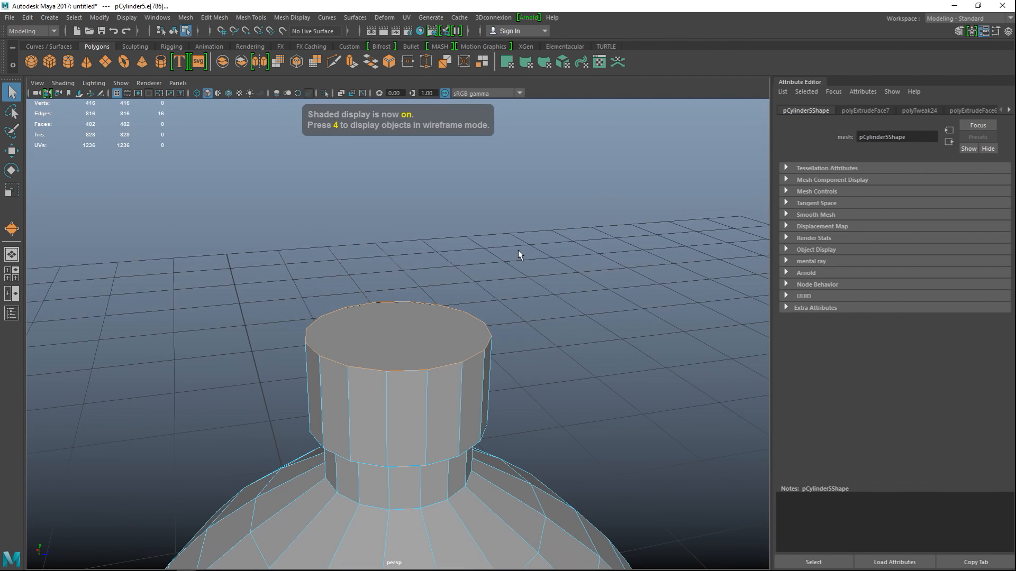
Try to bevel the cap's top rim with the stored bevel settings, and undo it.
click(186, 17)
mouse_move(214, 17)
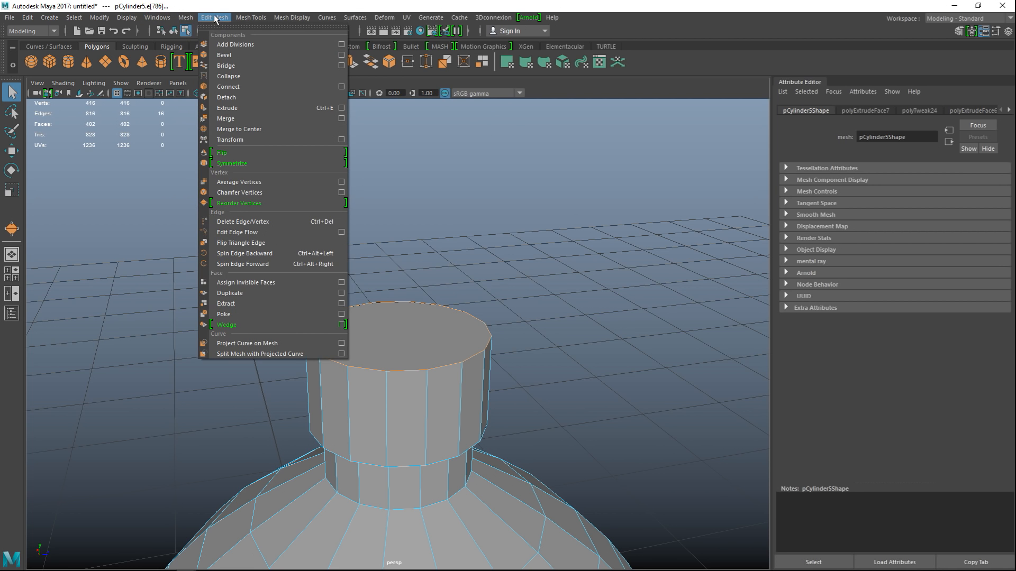
click(261, 58)
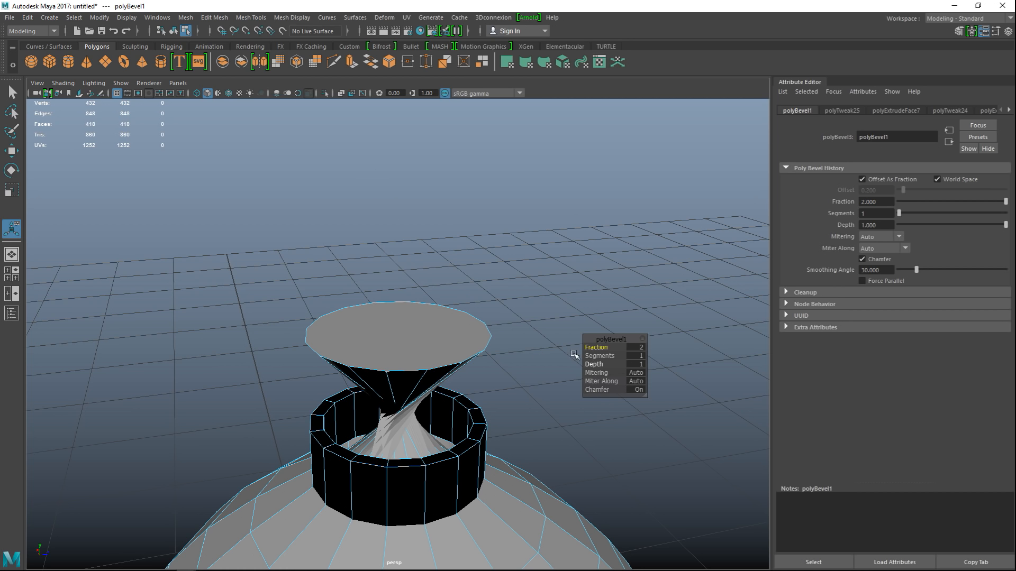
key(ctrl+z)
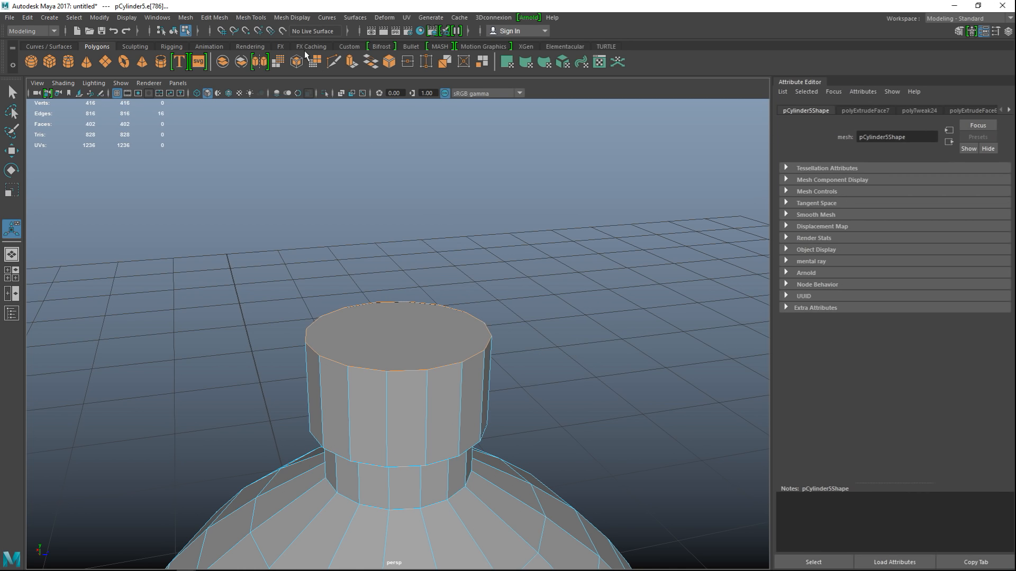
Reset the Bevel options and bevel the cap's top rim edges with a fractional width of 0.5 and 1 segment.
click(215, 18)
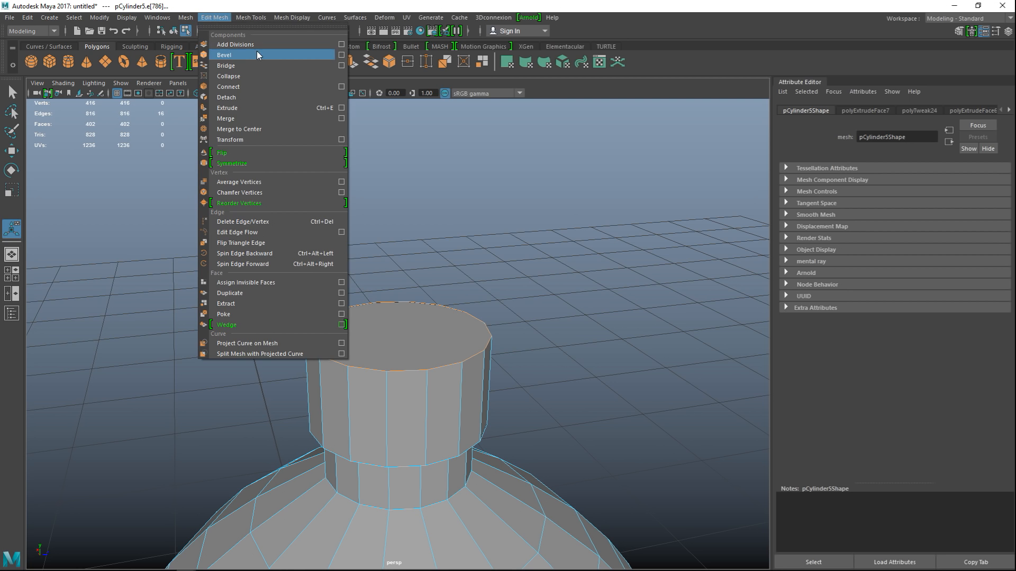
click(344, 54)
click(688, 221)
click(725, 245)
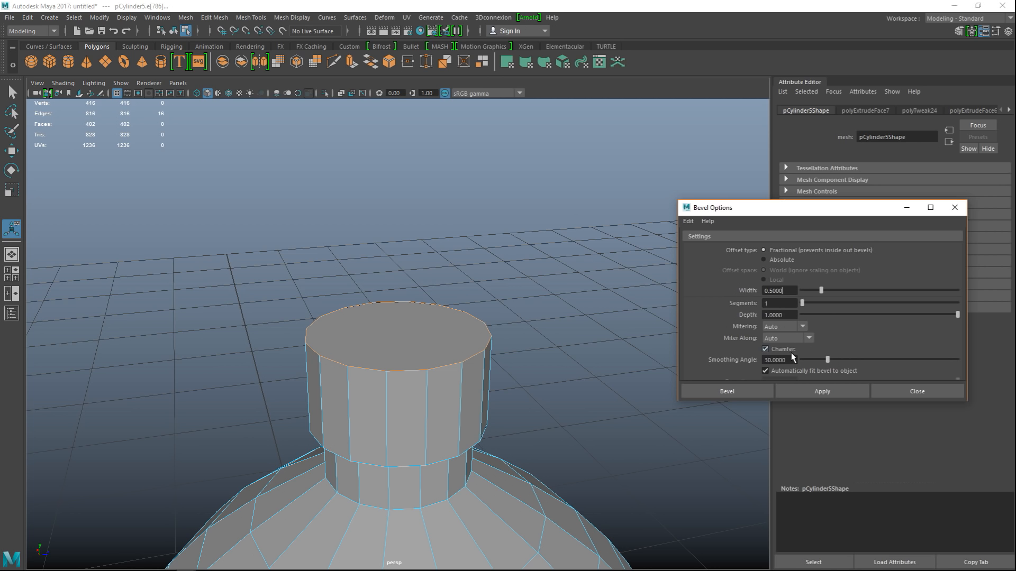
click(728, 391)
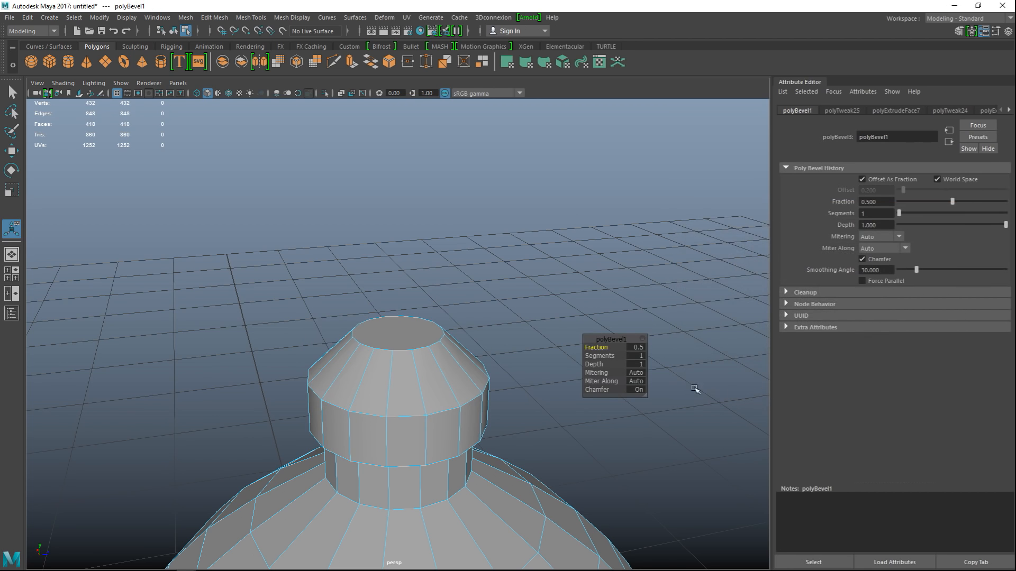
Set the cap bevel's fraction to 0.05 and clear the selection.
drag(593, 349, 591, 351)
click(635, 348)
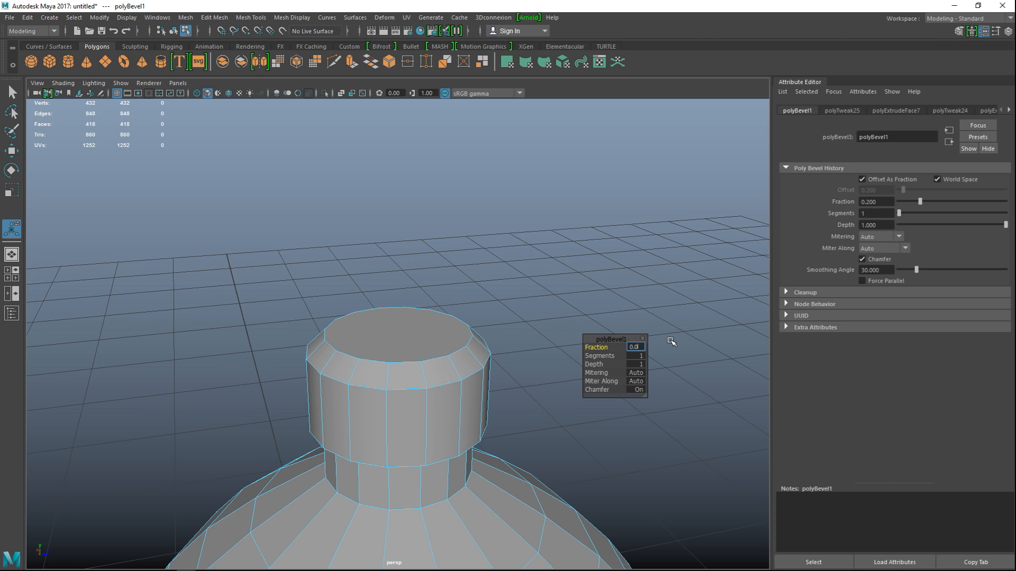
key(Return)
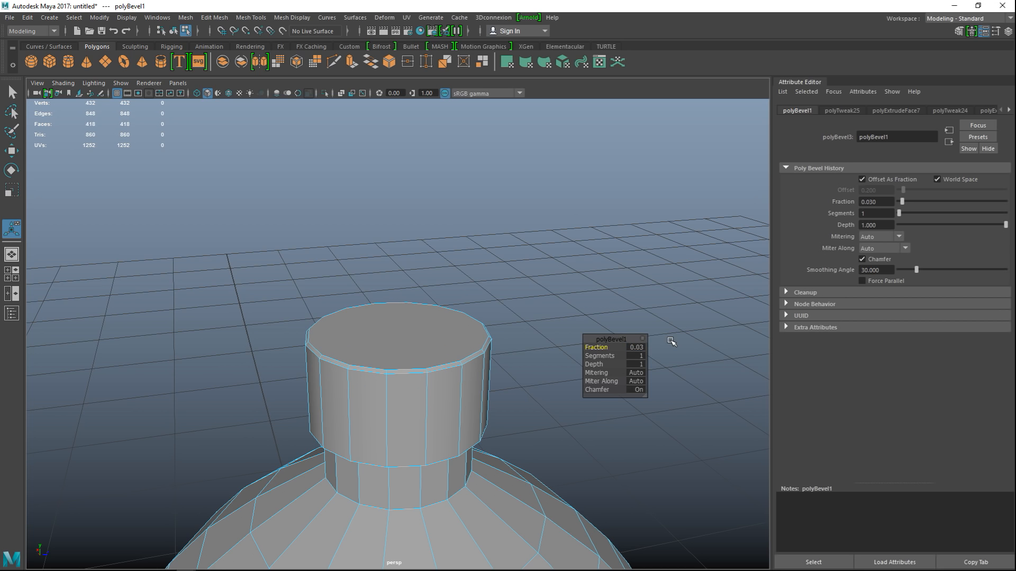
click(635, 350)
text(0.05)
key(Return)
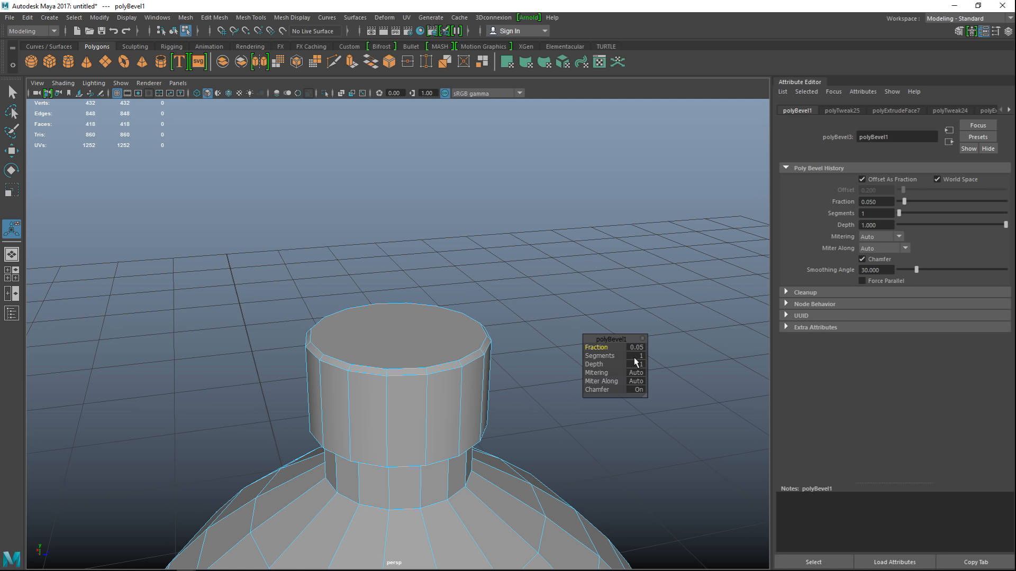
click(535, 266)
In the front view, delete the faces on the body's right side, from the topmost groove down through the upper of the two bottom grooves.
scroll(529, 286, down, 3)
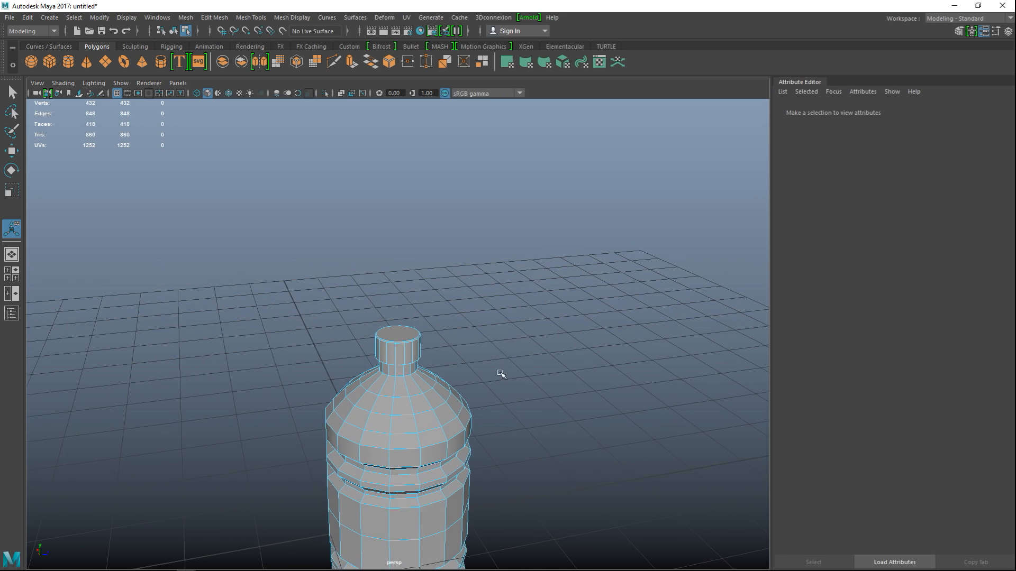
alt+drag(504, 378, 530, 284)
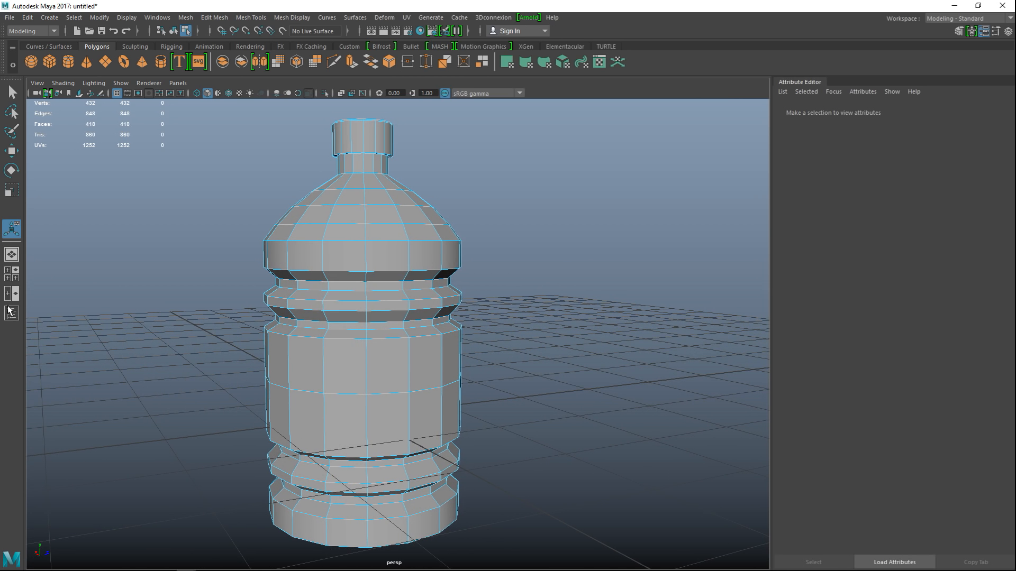
click(12, 274)
key(space)
scroll(427, 418, down, 5)
scroll(446, 338, up, 3)
scroll(499, 372, up, 5)
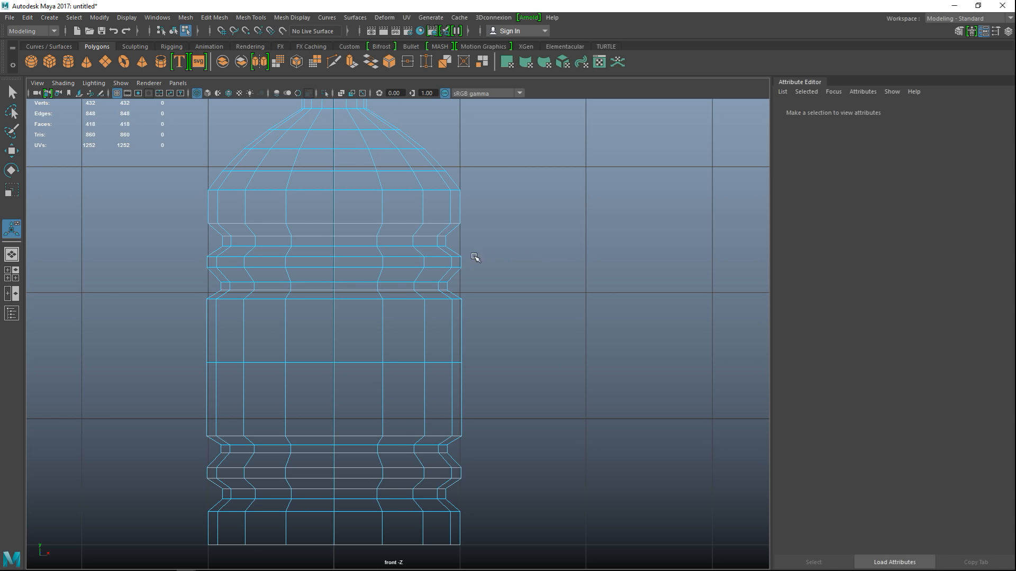
mouse_move(454, 263)
right_down()
mouse_move(430, 263)
mouse_move(458, 278)
right_up()
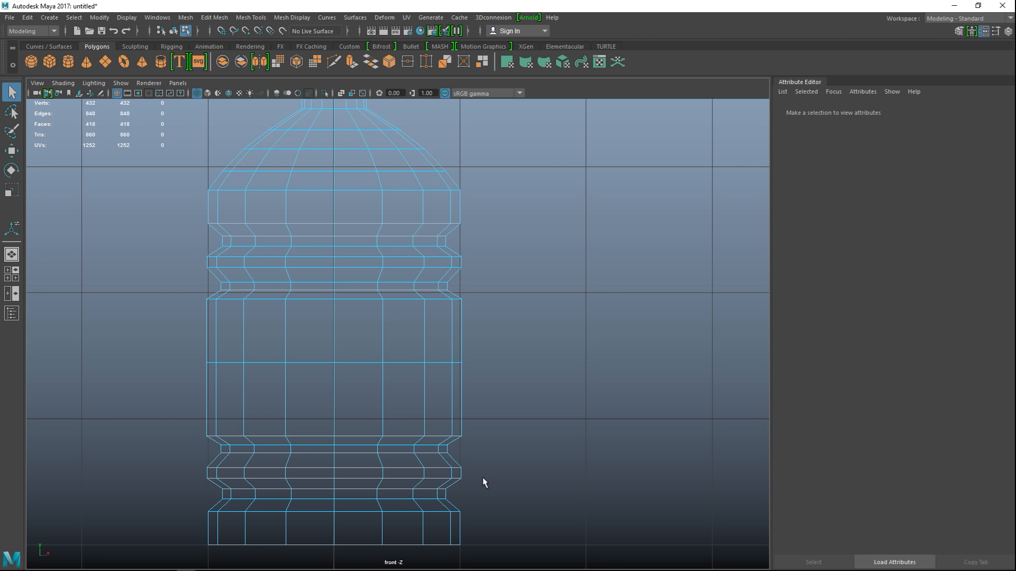
drag(437, 449, 389, 240)
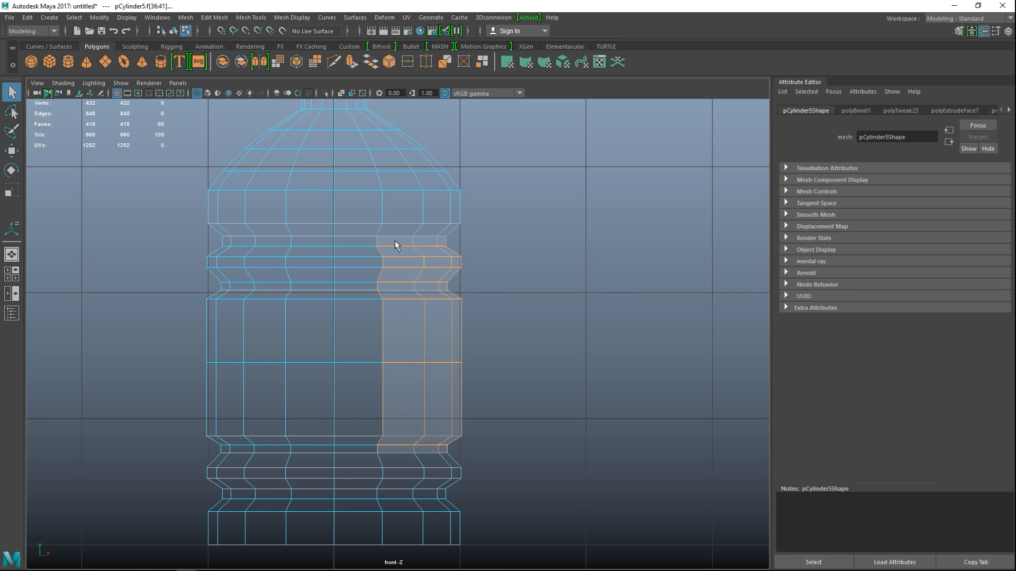
key(Delete)
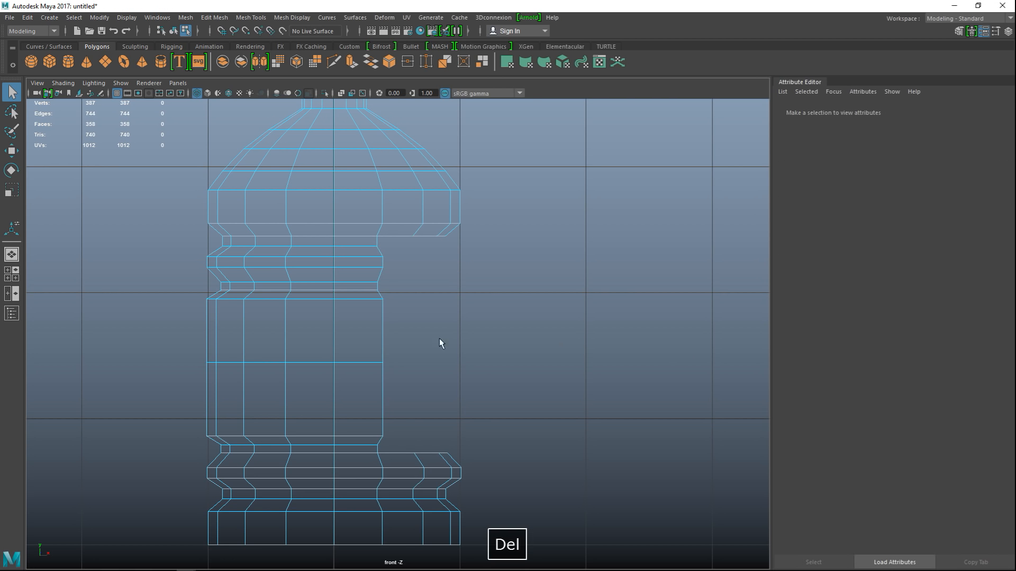
In the perspective view, select the vertical border edges along both sides of the opening in the bottle's body.
key(space)
key(space)
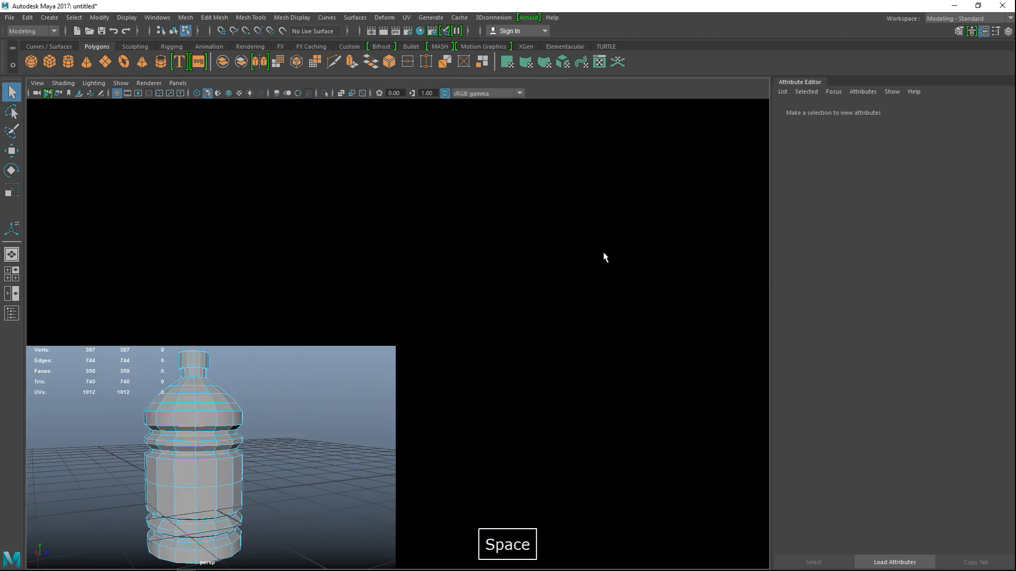
alt+drag(547, 308, 454, 349)
alt+drag(455, 349, 449, 356)
alt+drag(367, 355, 348, 248)
right_click(349, 228)
right_drag(349, 225, 338, 265)
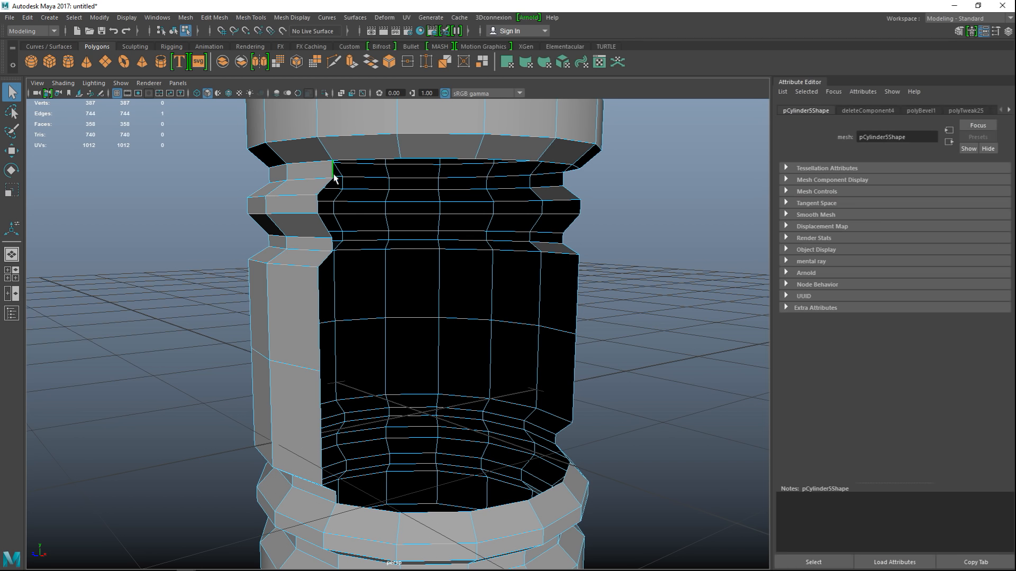
alt+drag(286, 492, 256, 456)
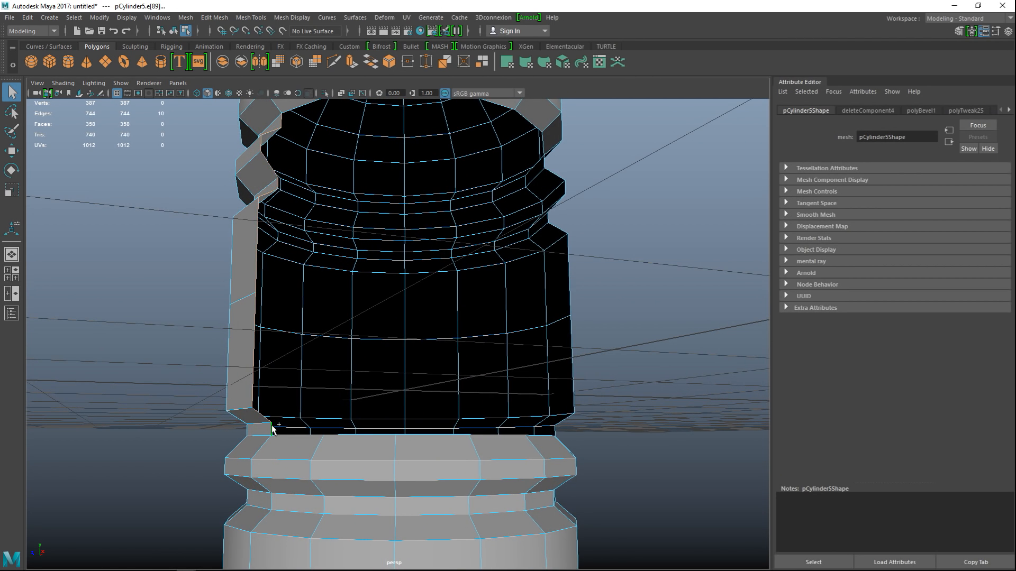
alt+drag(295, 428, 506, 426)
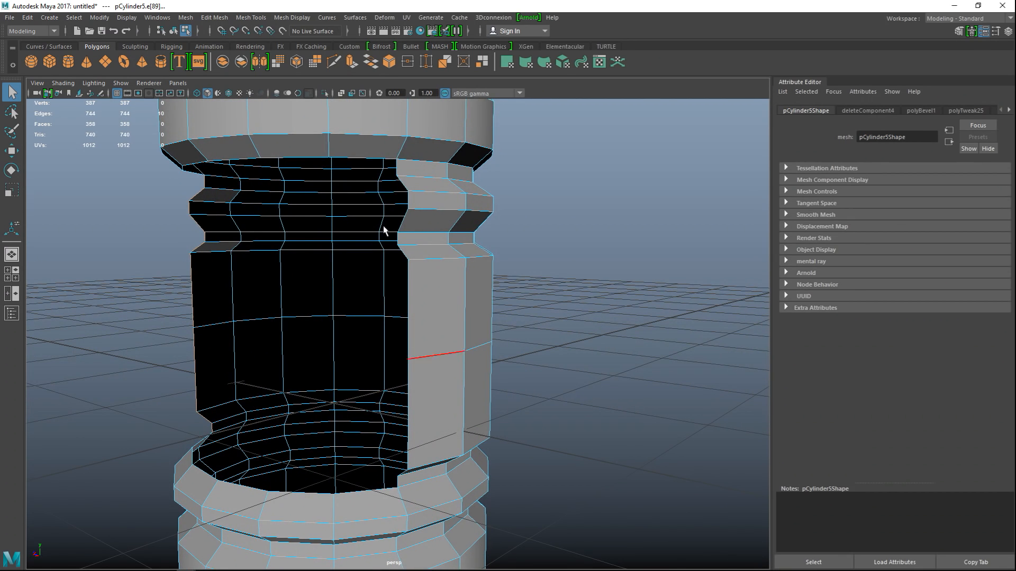
shift+click(397, 168)
Reset the Bridge options and bridge the opening's two vertical borders with a linear path and 0 divisions.
click(237, 18)
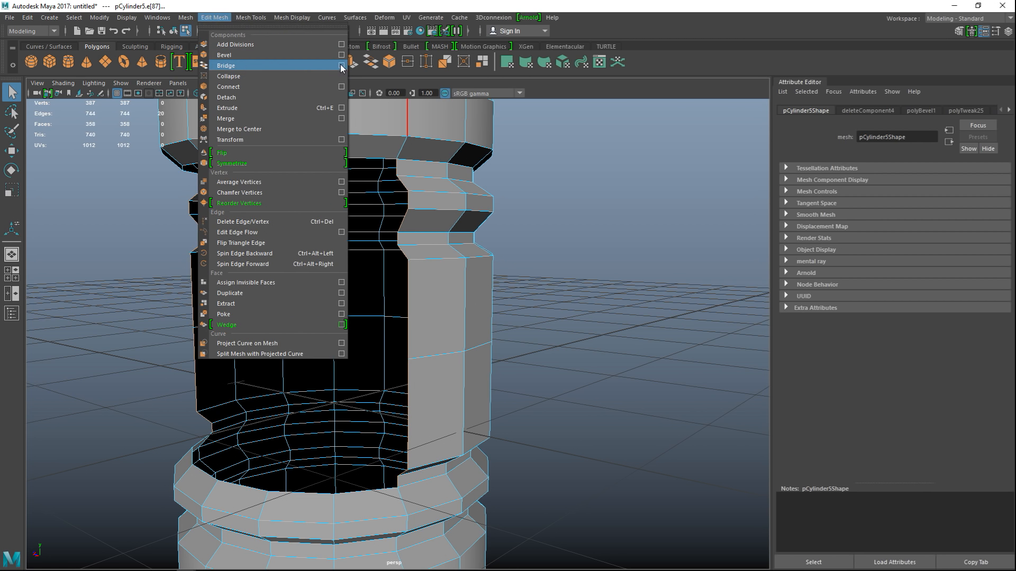
click(340, 66)
click(688, 222)
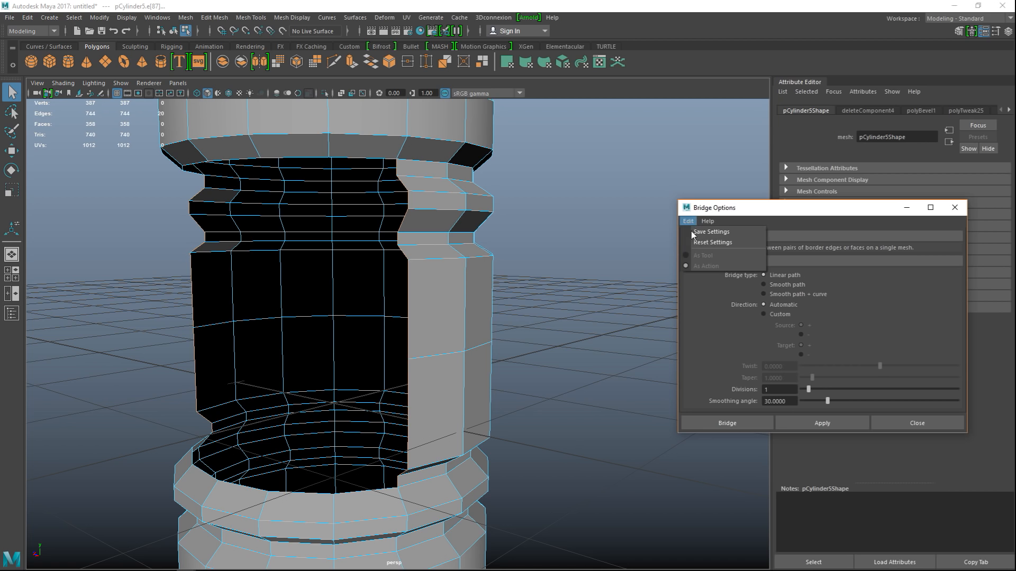
click(700, 242)
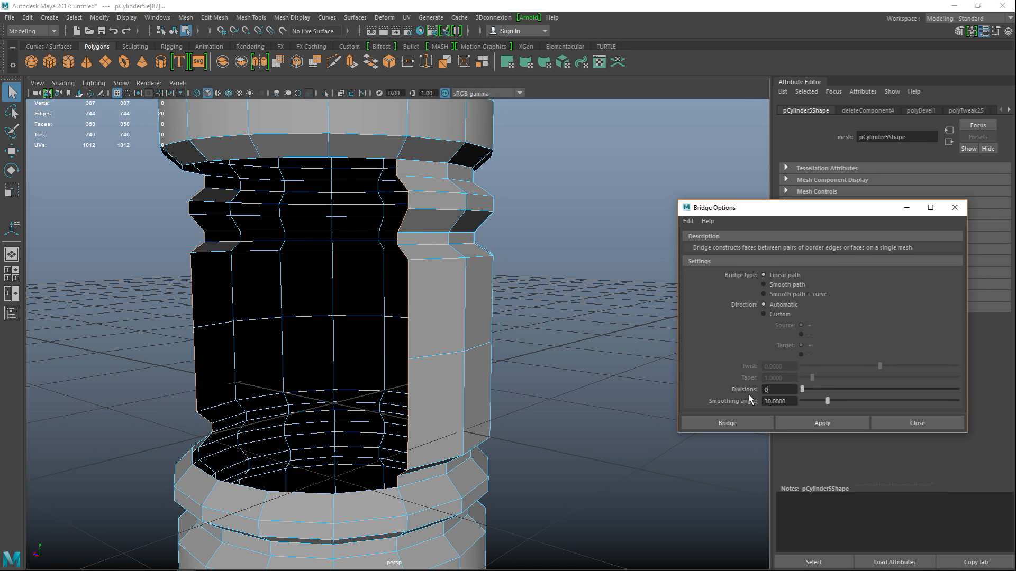
click(735, 422)
alt+drag(577, 320, 516, 361)
scroll(501, 291, up, 2)
alt+middle_drag(501, 309, 415, 356)
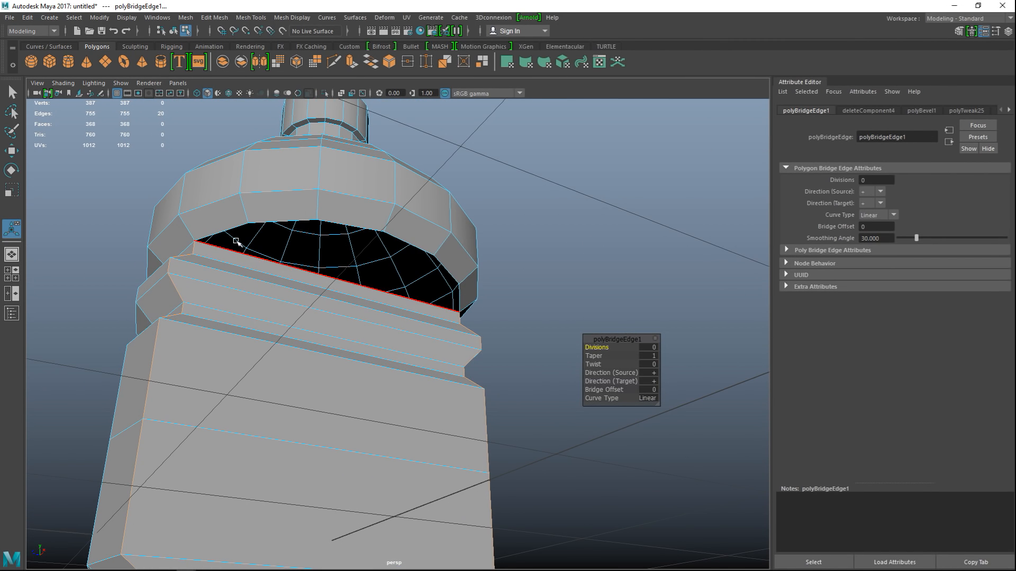
Select the border edges of the openings above and below the bridged section and fill both holes.
click(231, 232)
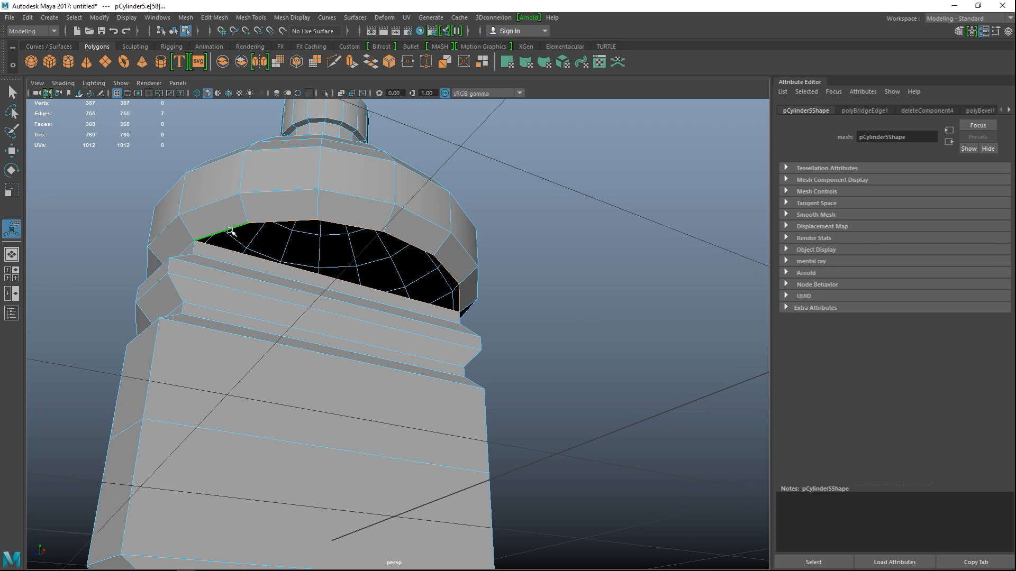
alt+drag(354, 286, 520, 130)
alt+right_drag(441, 325, 545, 217)
shift+click(264, 442)
alt+drag(270, 447, 397, 431)
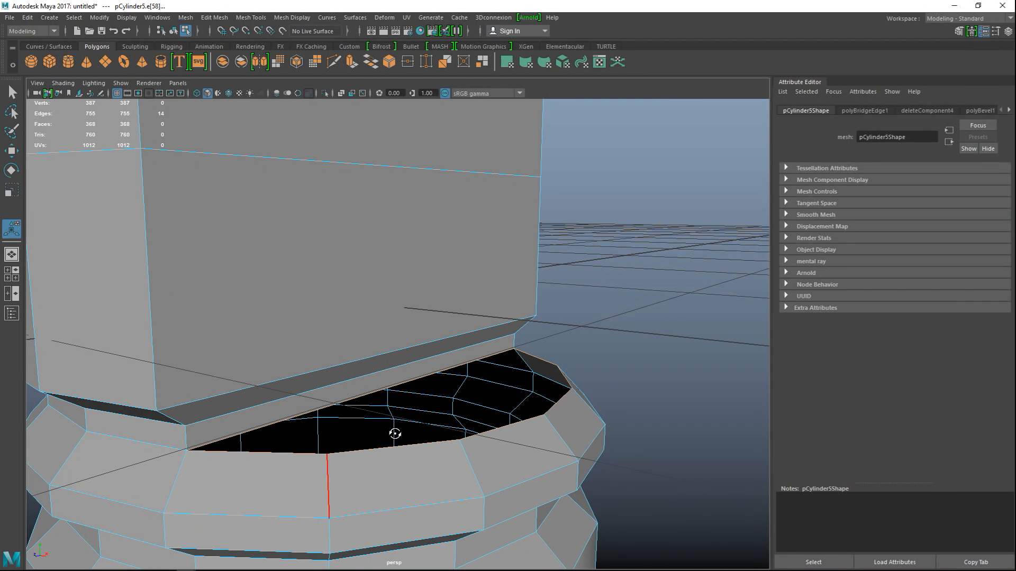
click(250, 19)
mouse_move(211, 20)
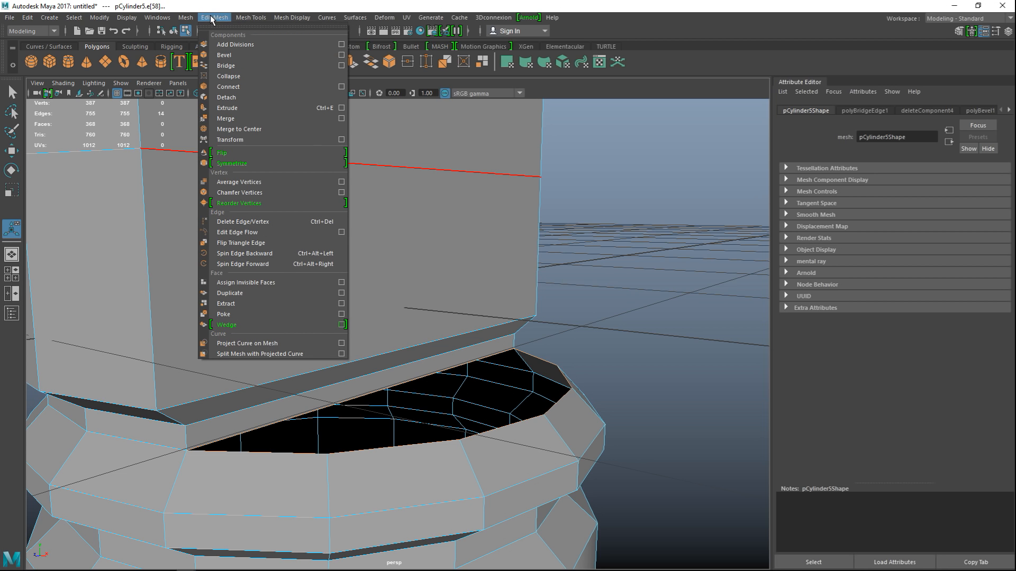
click(215, 98)
alt+drag(476, 238, 603, 300)
click(603, 298)
Use Multi-Cut to split the lower filled face between two opposite curved-border vertices, parallel to the flat bridged side.
scroll(593, 309, down, 3)
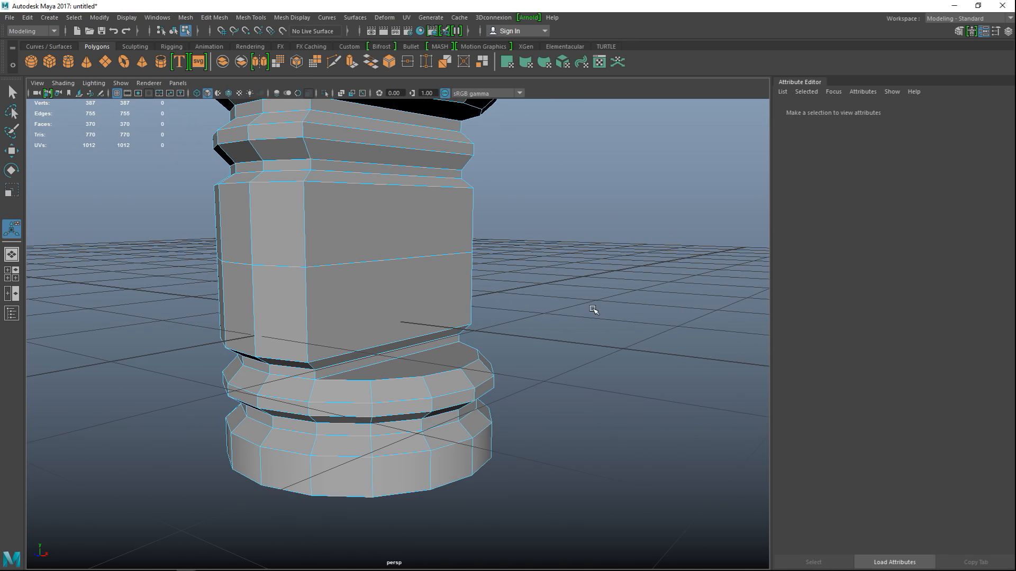
scroll(577, 310, down, 3)
alt+drag(569, 310, 492, 326)
scroll(492, 326, down, 5)
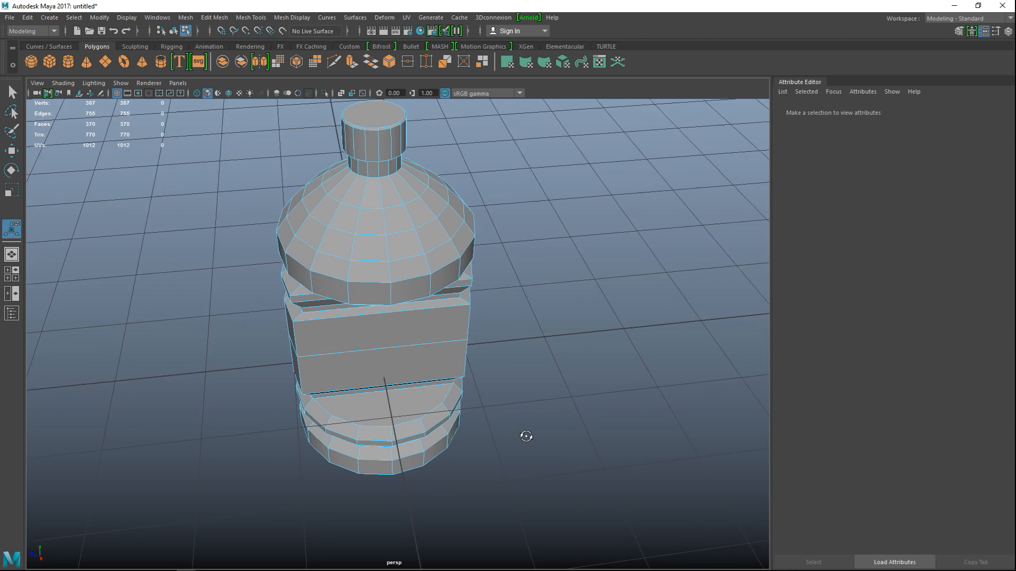
click(958, 32)
click(671, 405)
scroll(461, 402, up, 5)
alt+middle_drag(474, 426, 469, 390)
alt+drag(469, 390, 465, 414)
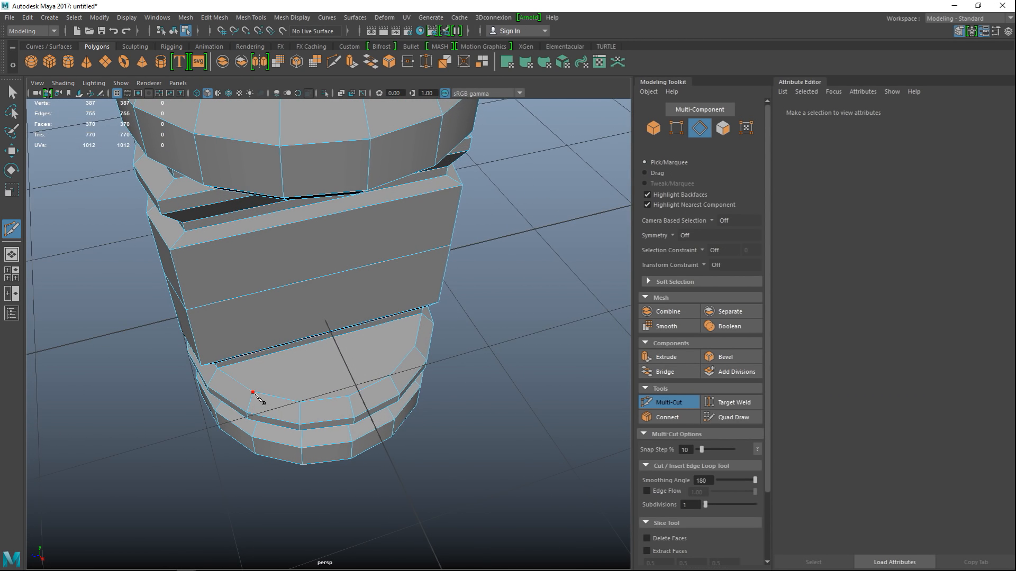
click(255, 393)
alt+drag(376, 402, 418, 396)
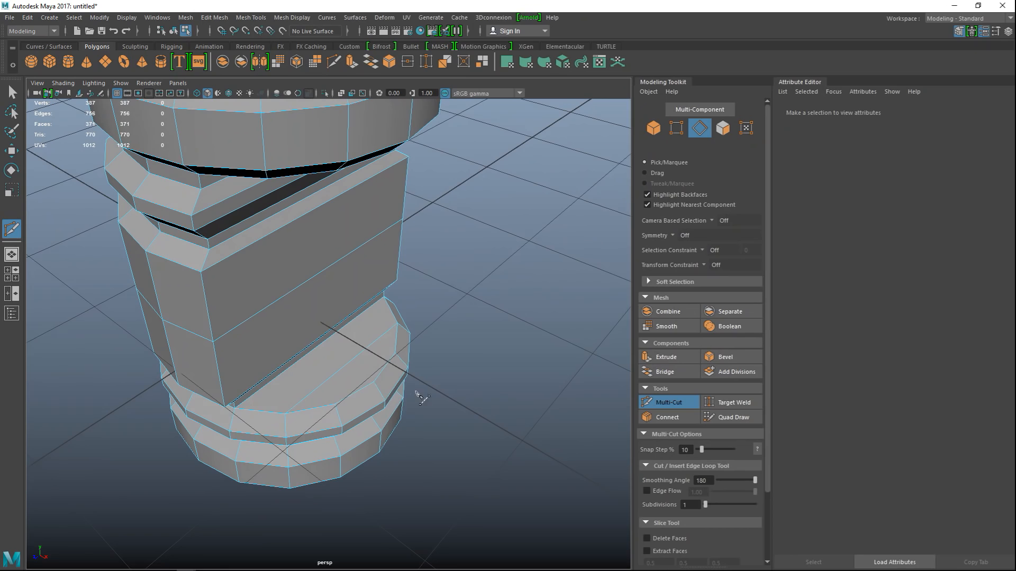
click(373, 382)
click(344, 366)
key(ctrl+z)
key(Escape)
Cut the lower filled face from its curved border's middle vertex across the first cut to the straight inner edge.
alt+drag(438, 435, 475, 429)
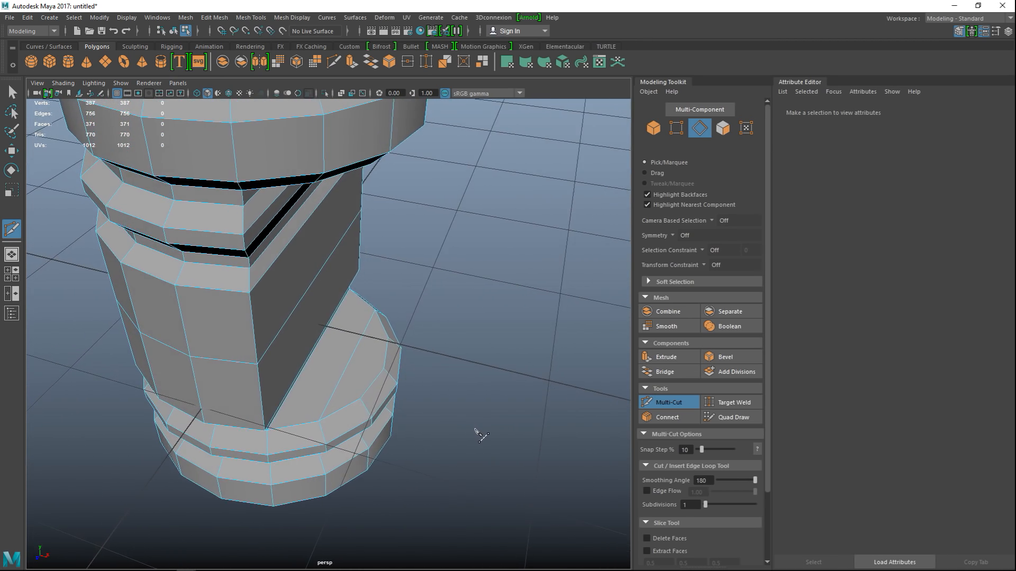
click(385, 369)
click(314, 350)
In the wireframe top view, move the lower filled face's two new cut vertices to about Z 0 and clear the selection.
click(11, 273)
key(space)
scroll(186, 241, up, 10)
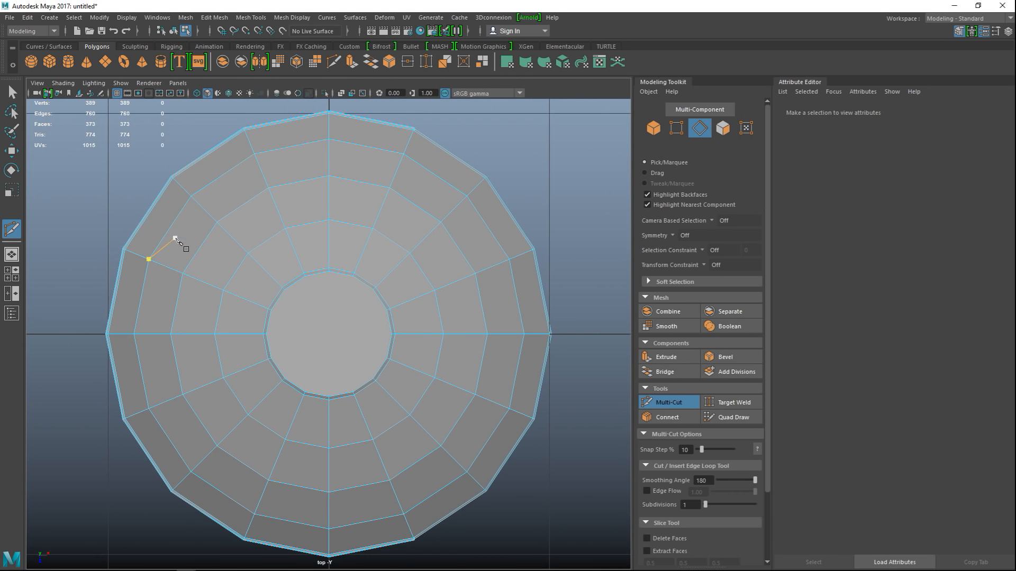
key(4)
scroll(465, 394, up, 8)
alt+middle_drag(291, 365, 276, 382)
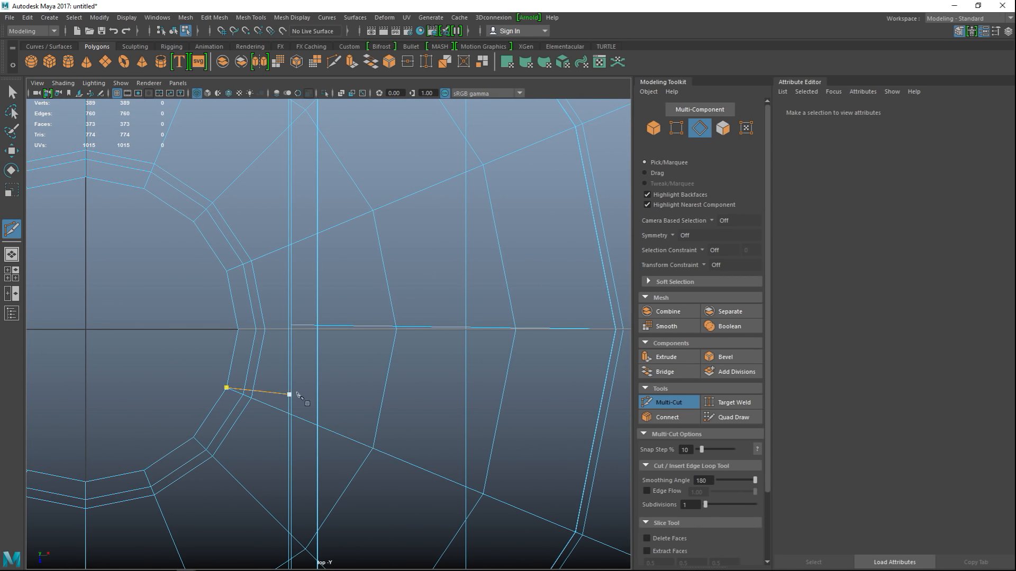
key(q)
right_drag(298, 324, 233, 261)
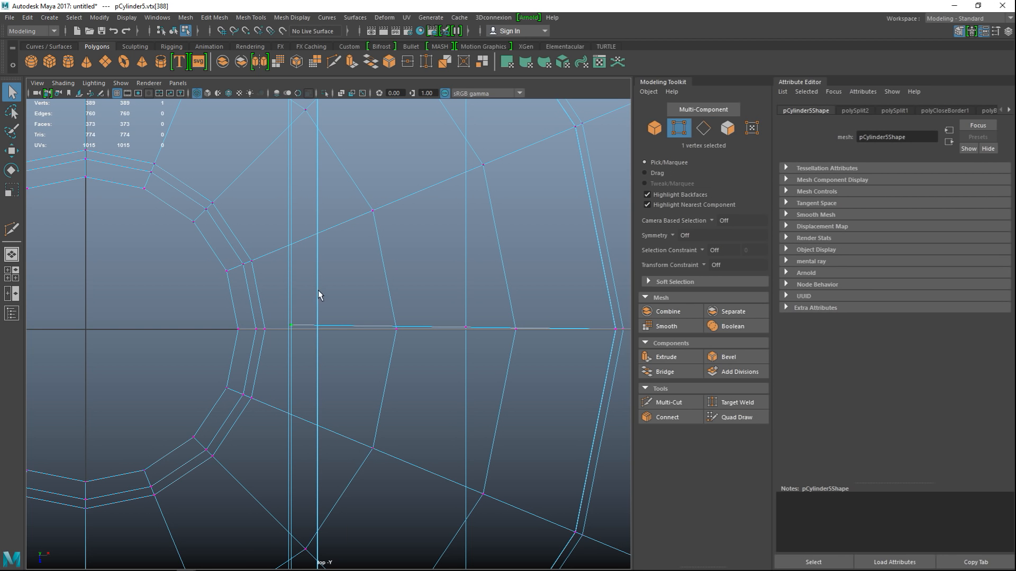
key(w)
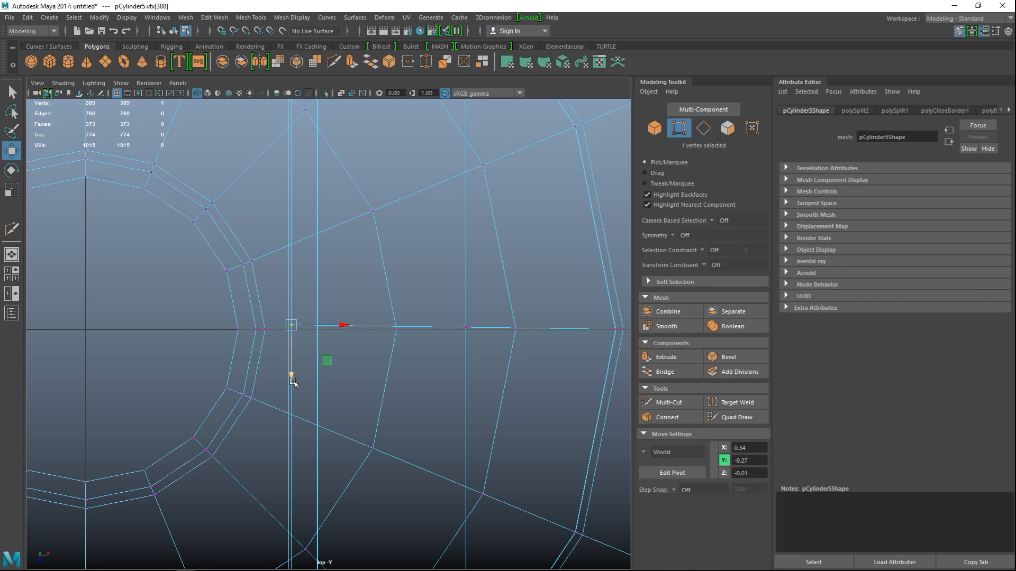
drag(293, 382, 292, 388)
drag(465, 333, 472, 321)
drag(466, 380, 466, 382)
key(space)
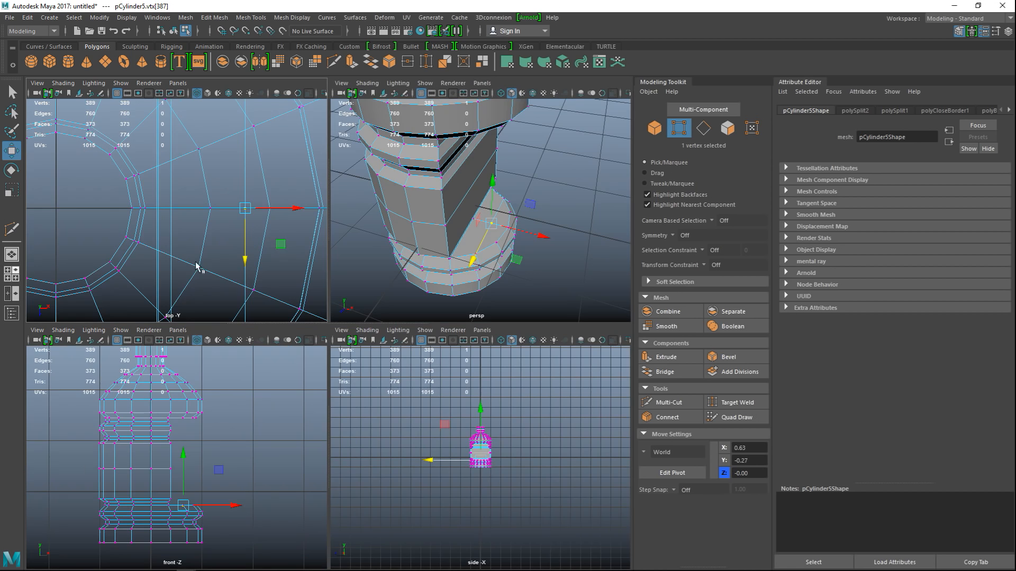
key(space)
scroll(465, 274, up, 6)
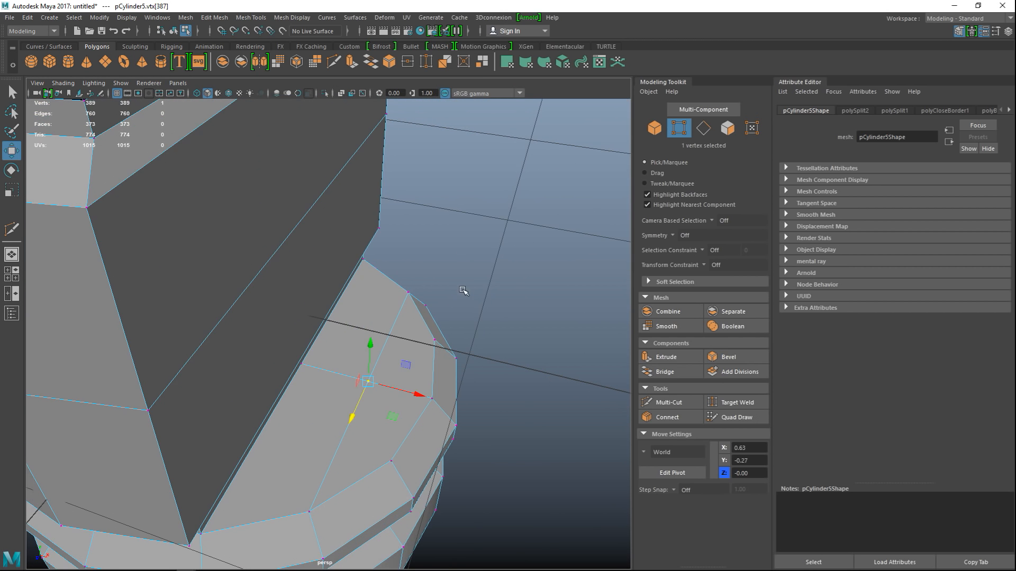
click(480, 251)
Use Multi-Cut to split the upper filled face from its curved border's middle vertex to its straight edge.
scroll(480, 257, down, 2)
alt+drag(480, 263, 393, 364)
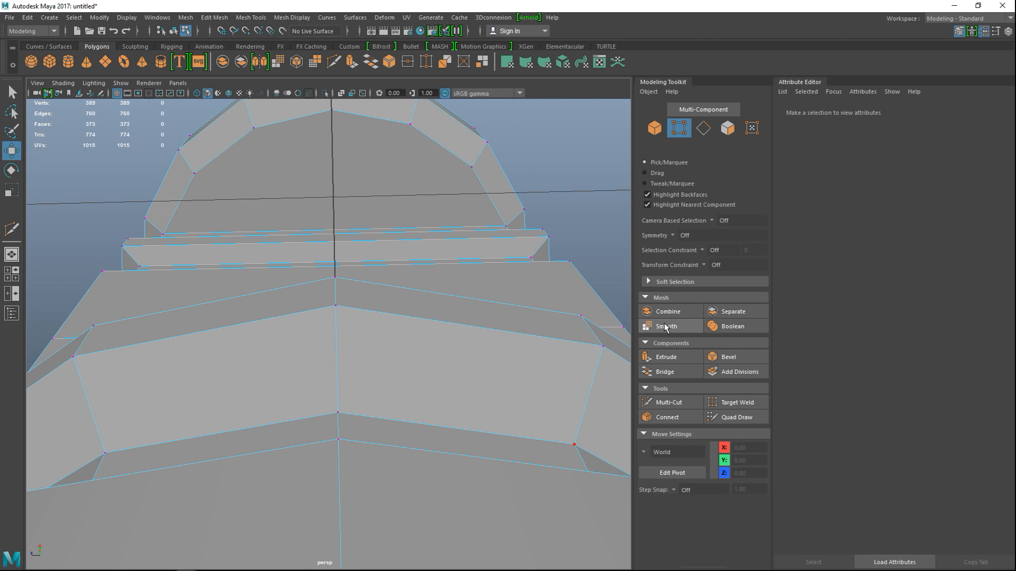
click(668, 402)
mouse_move(550, 367)
alt+mouse_down()
mouse_move(423, 354)
mouse_move(351, 363)
alt+mouse_up()
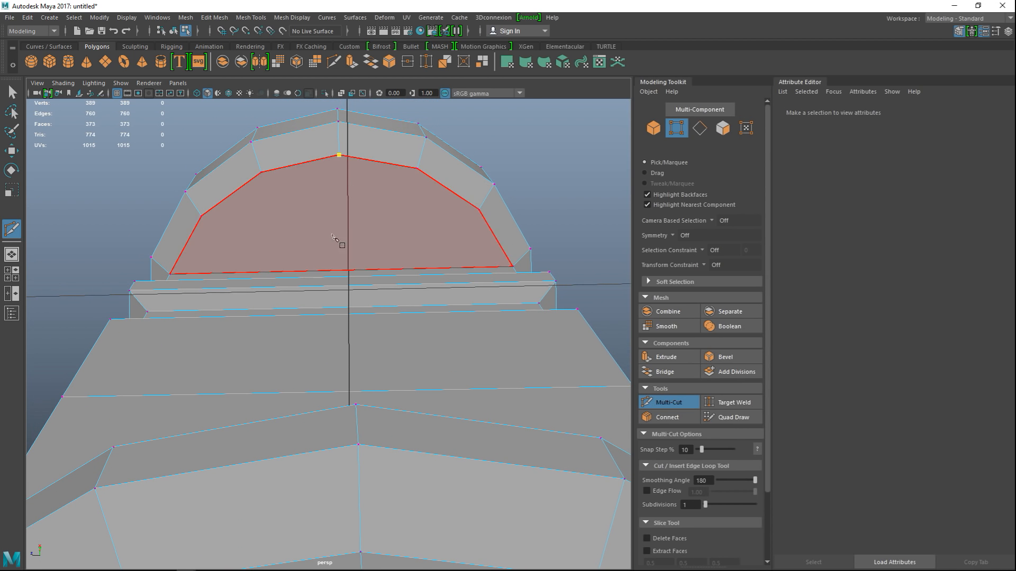
click(339, 271)
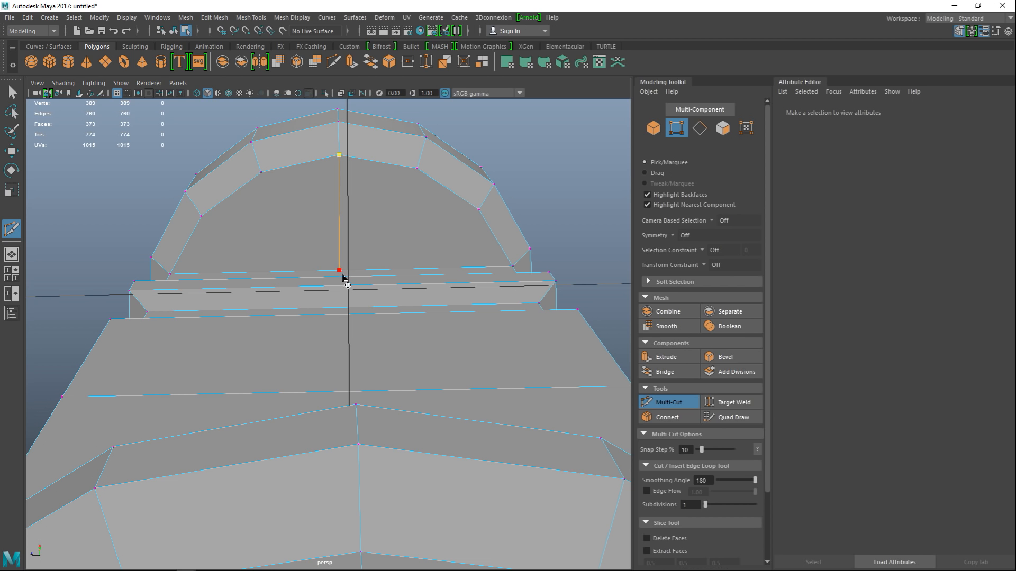
click(202, 216)
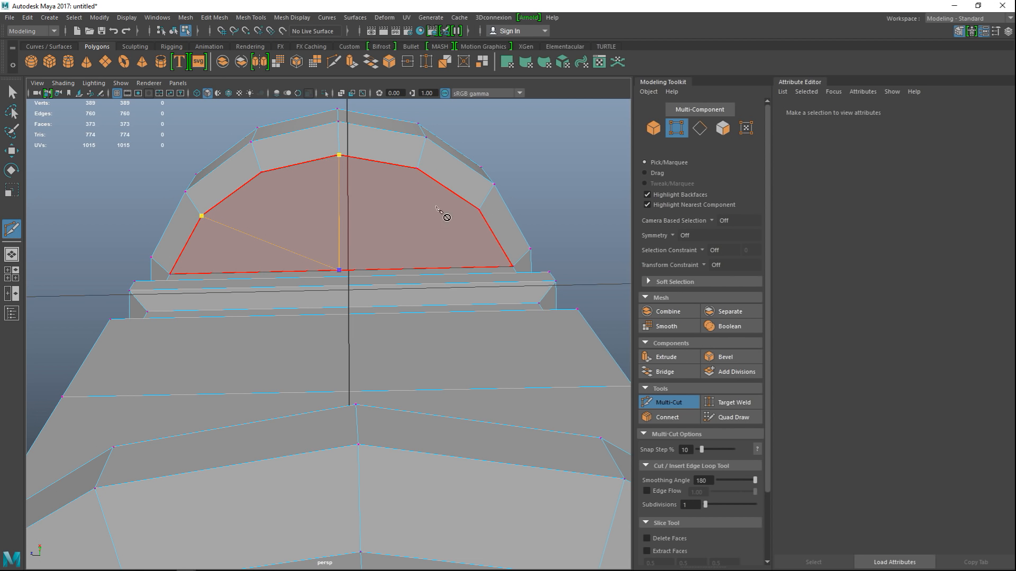
key(ctrl+z)
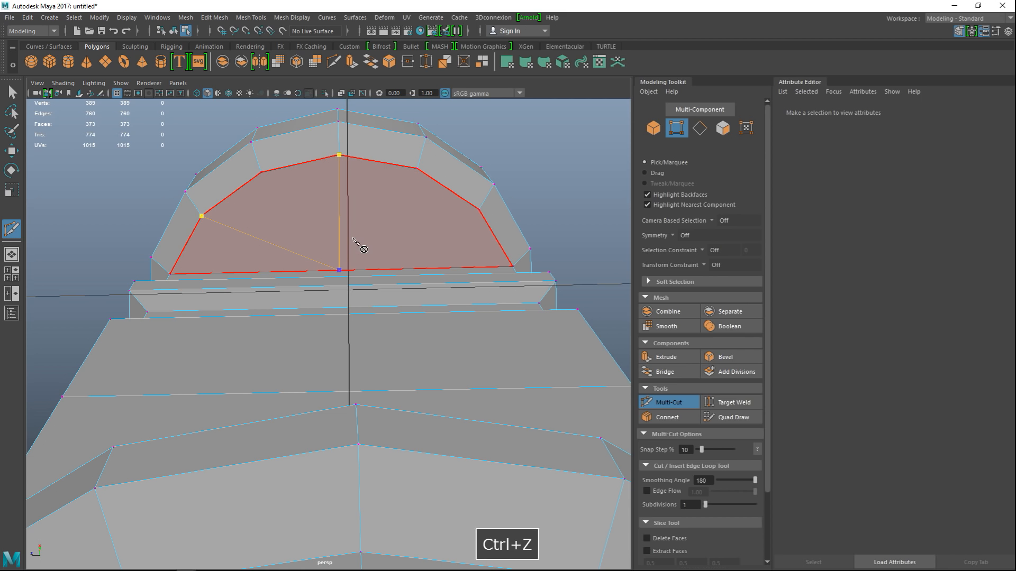
key(q)
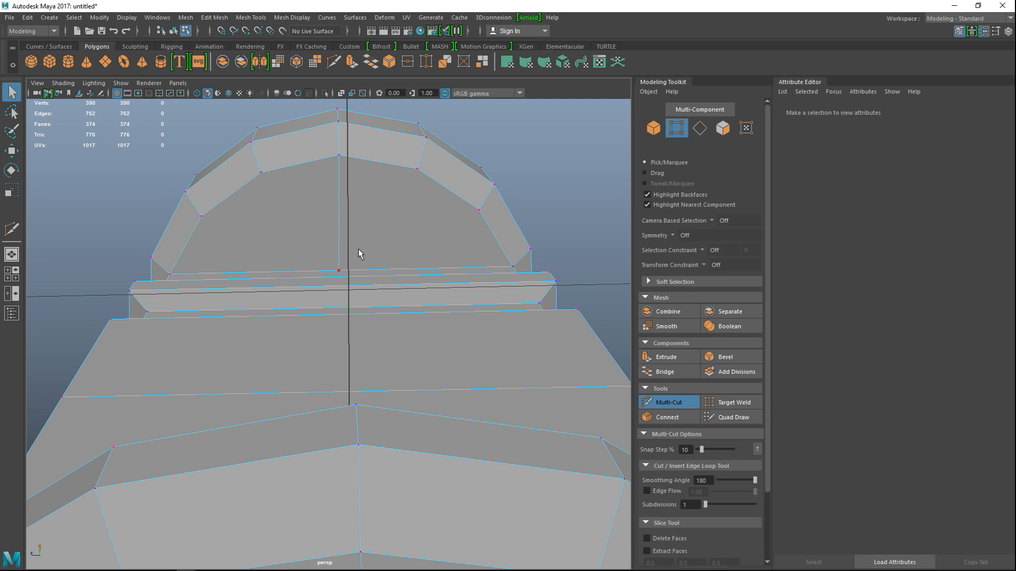
Cut across the upper filled face between two opposite curved-border vertices, crossing the middle cut.
click(670, 403)
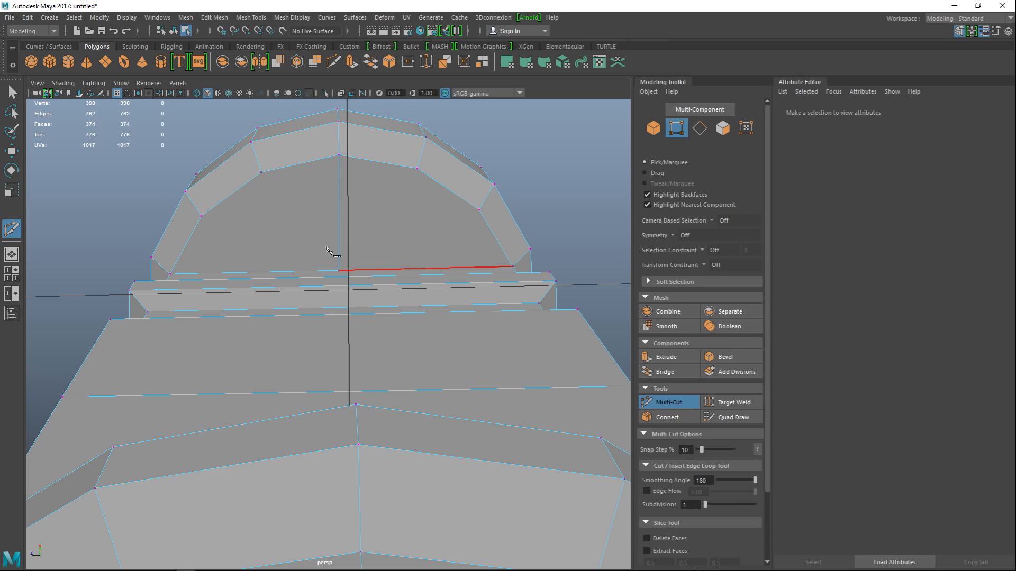
click(202, 217)
click(479, 210)
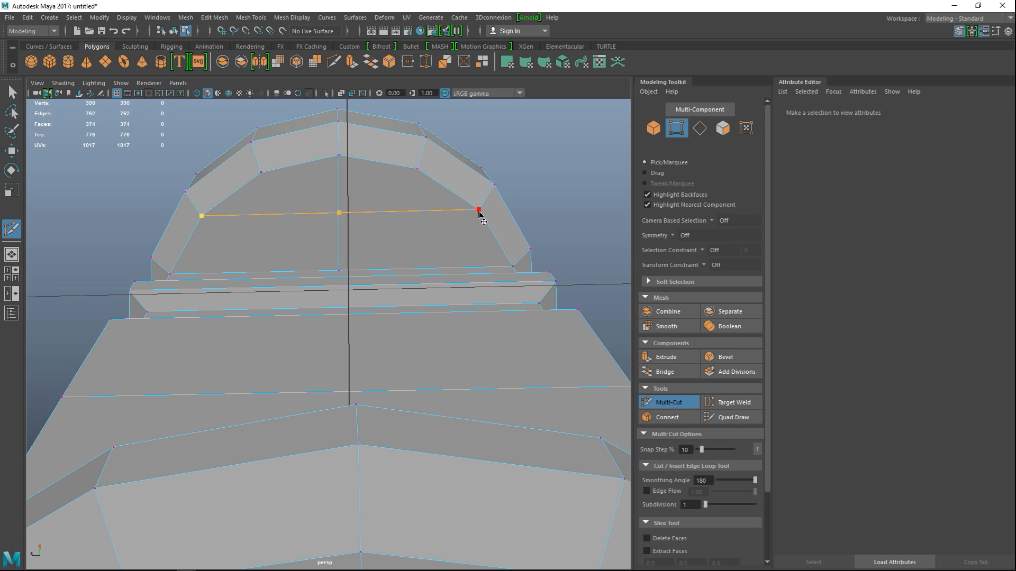
key(Return)
In the top view, move the upper filled face's two new cut vertices to Z 0 and clear the selection.
click(11, 274)
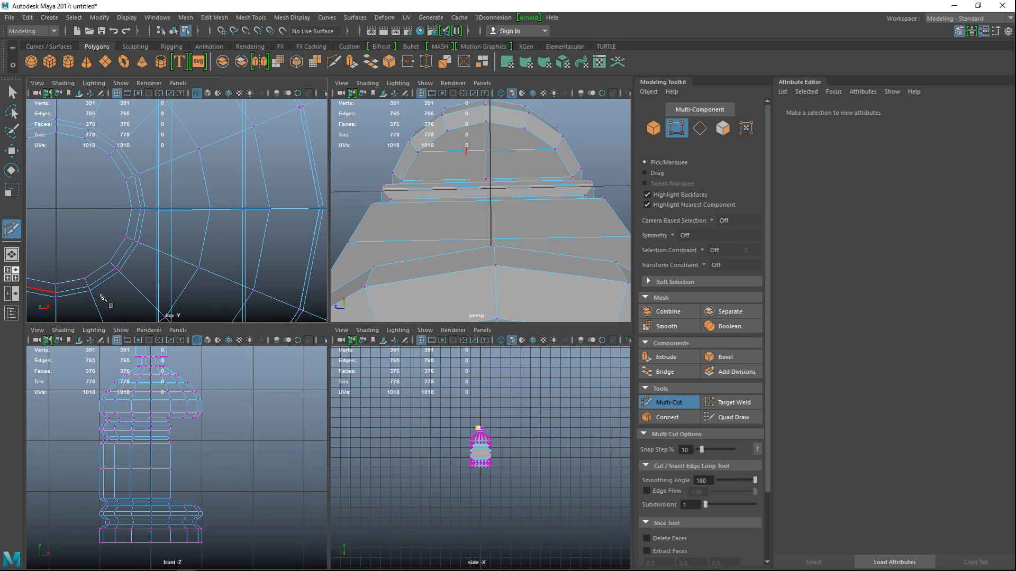
key(space)
click(238, 329)
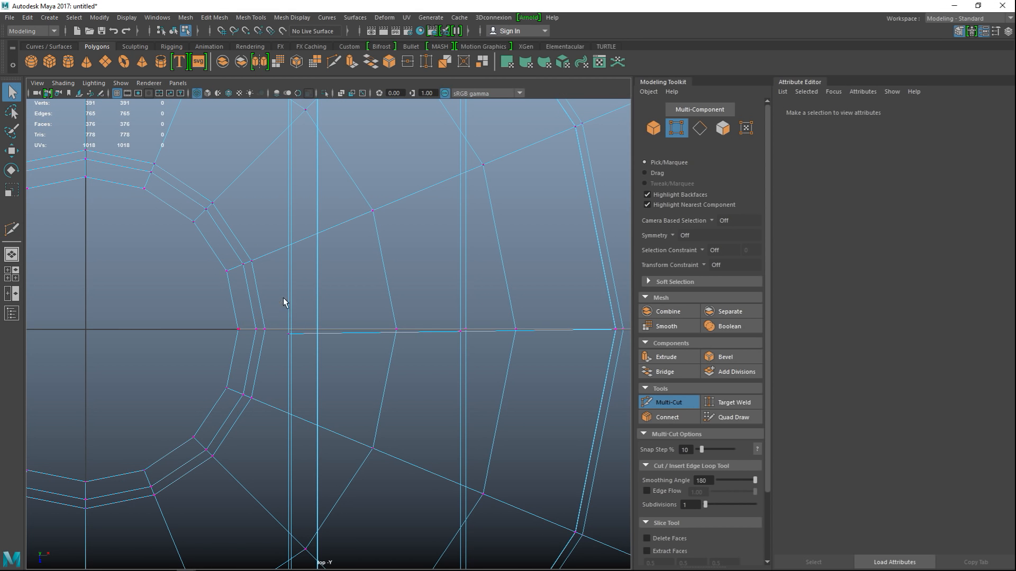
key(q)
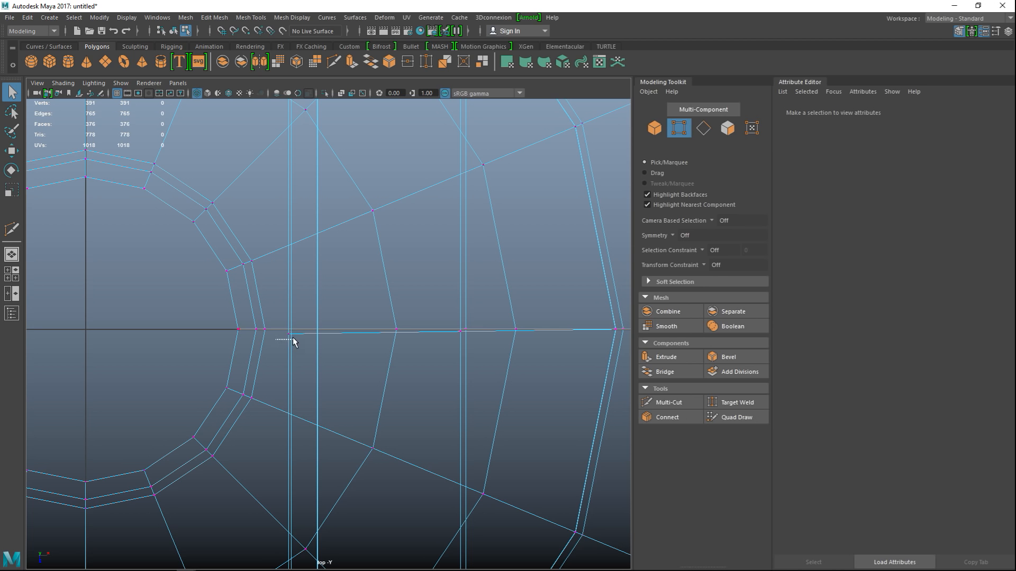
drag(296, 336, 297, 337)
key(w)
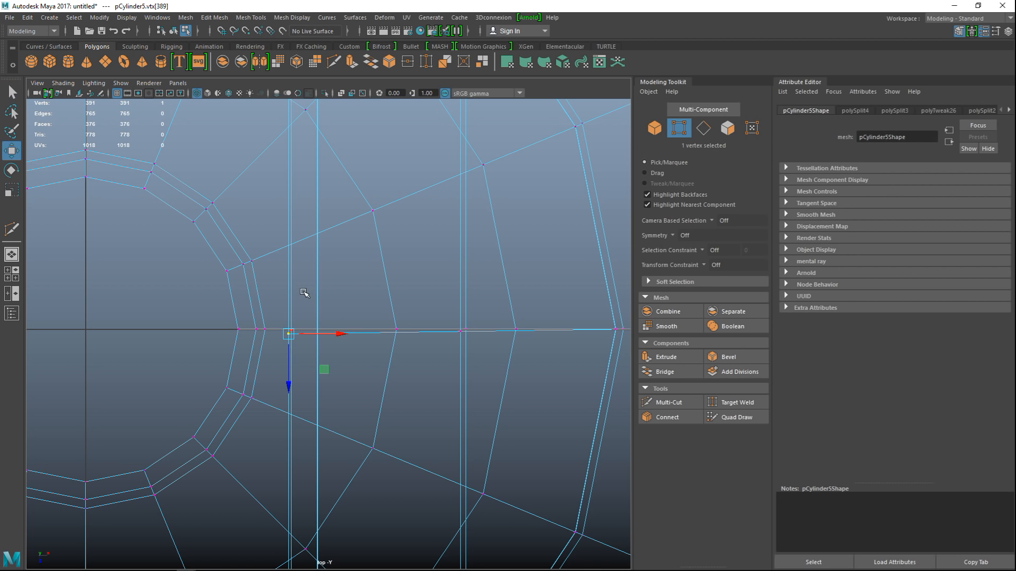
drag(288, 386, 288, 381)
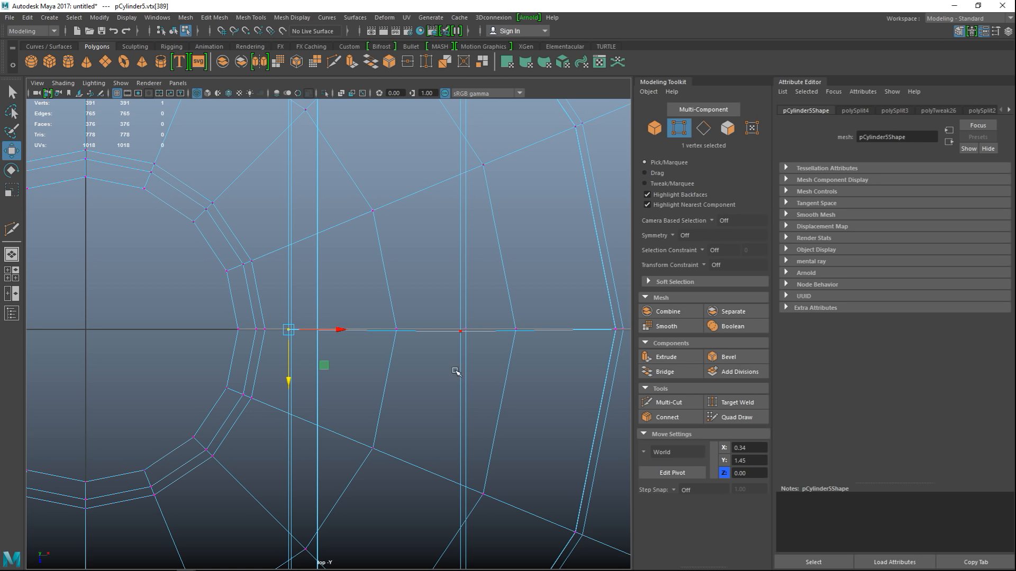
drag(463, 347, 473, 332)
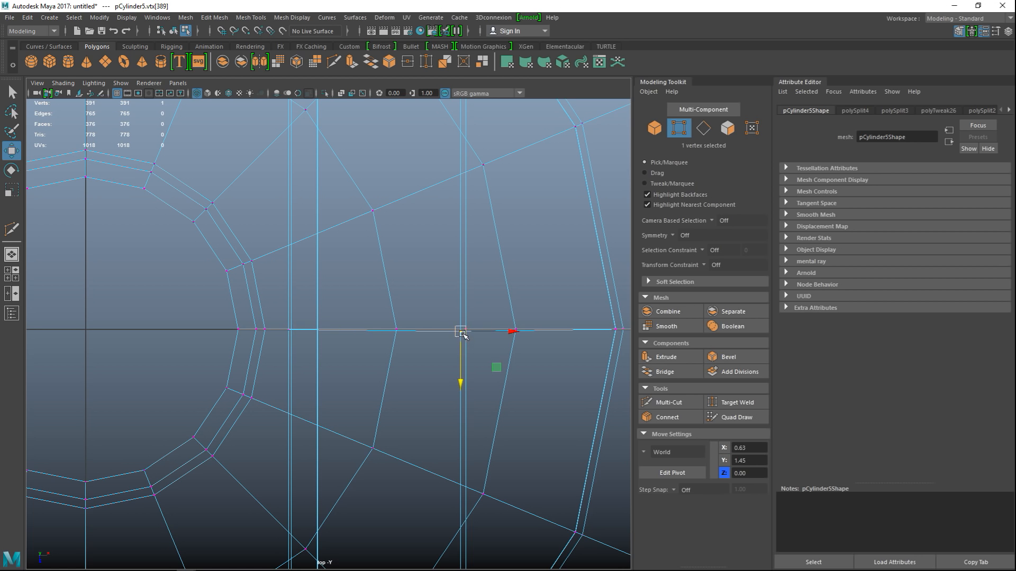
drag(460, 382, 460, 381)
click(16, 275)
key(space)
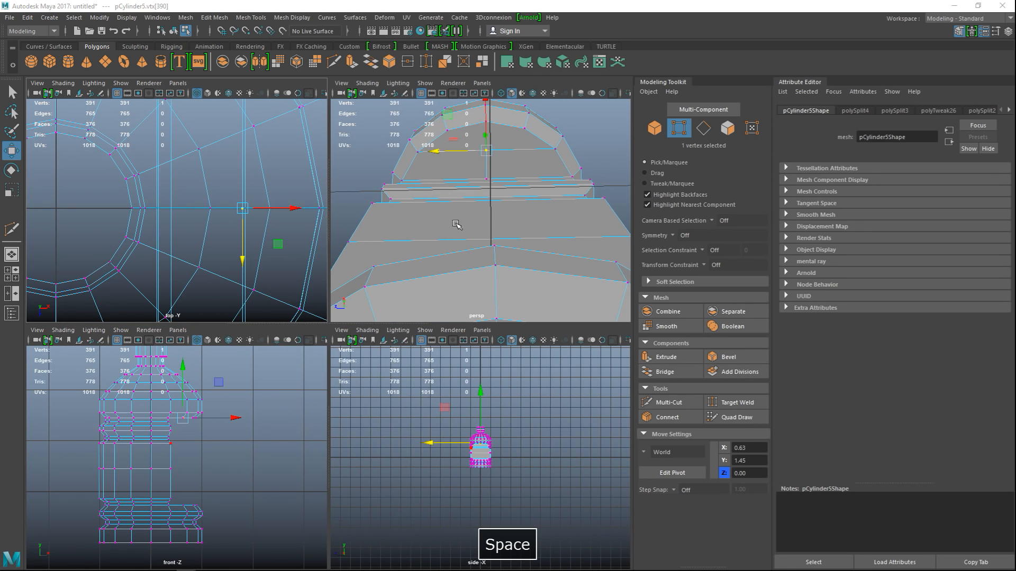
scroll(433, 254, up, 3)
alt+drag(415, 309, 460, 372)
alt+middle_drag(461, 379, 445, 335)
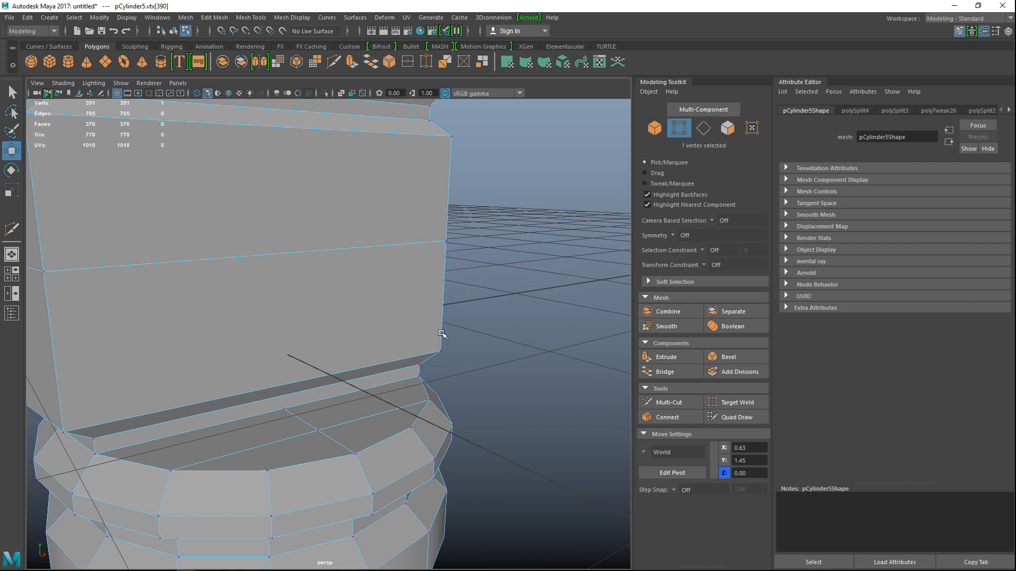
alt+drag(445, 335, 436, 355)
click(506, 385)
Multi-Cut the lower filled face from one curved-border vertex through the central cut vertex to the matching vertex on the other side.
scroll(472, 392, down, 2)
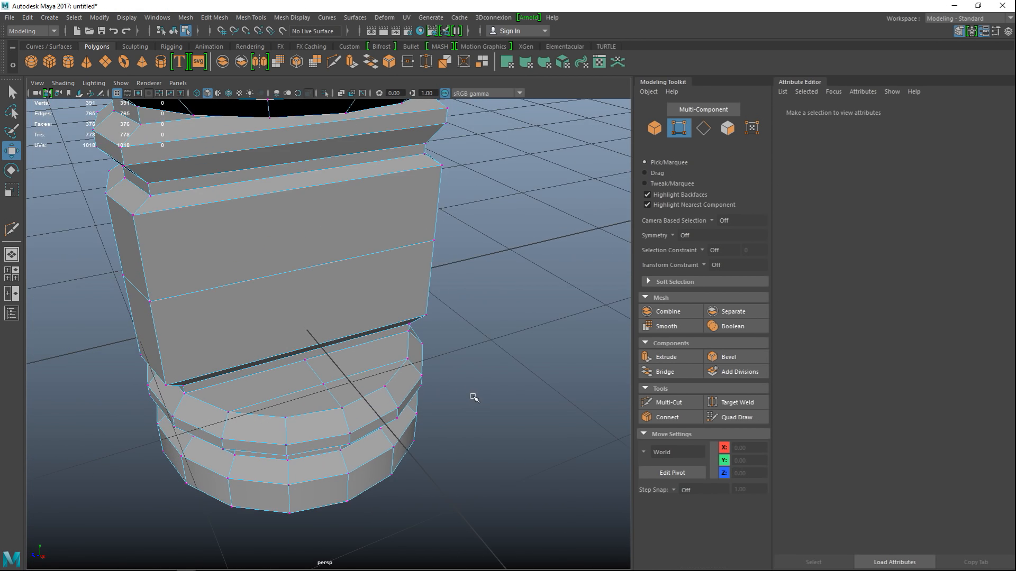
scroll(473, 397, up, 4)
alt+middle_drag(451, 416, 442, 379)
alt+drag(428, 408, 426, 414)
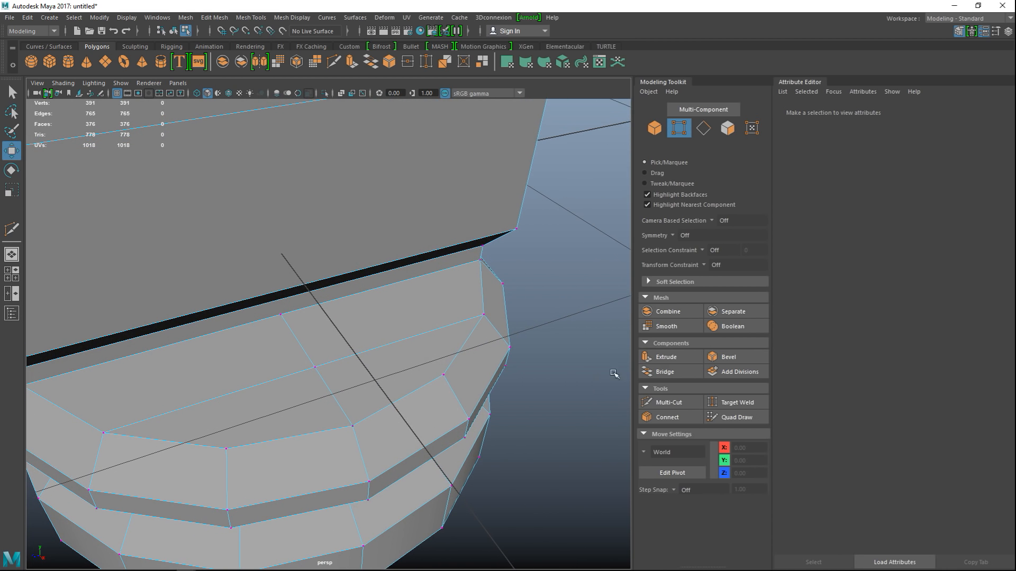
click(666, 404)
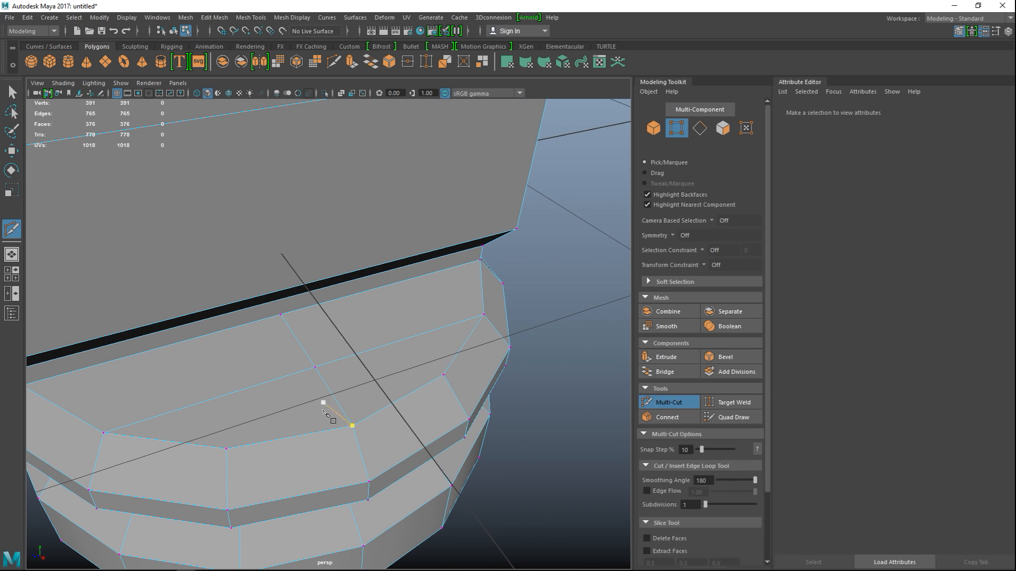
click(227, 448)
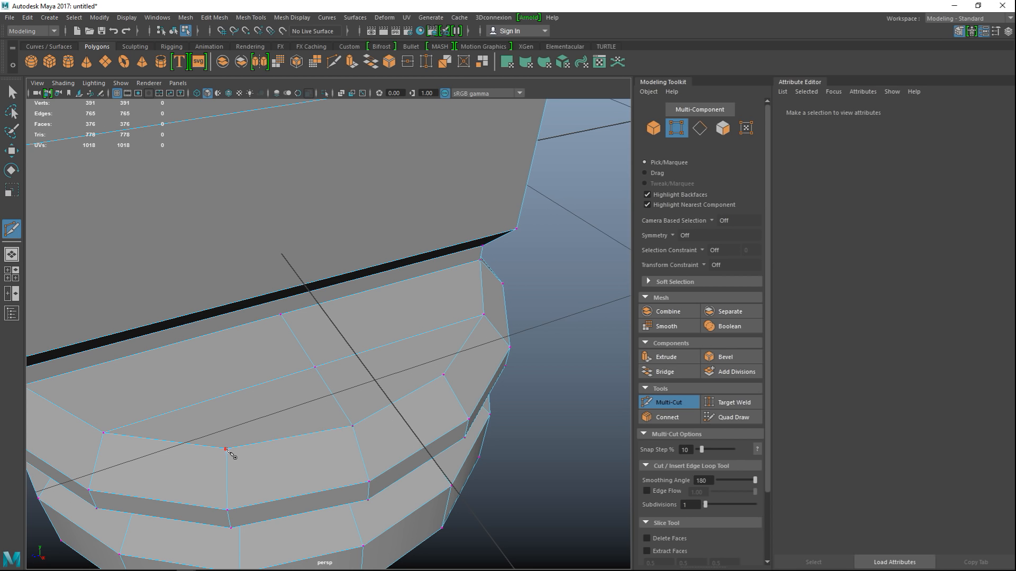
click(315, 367)
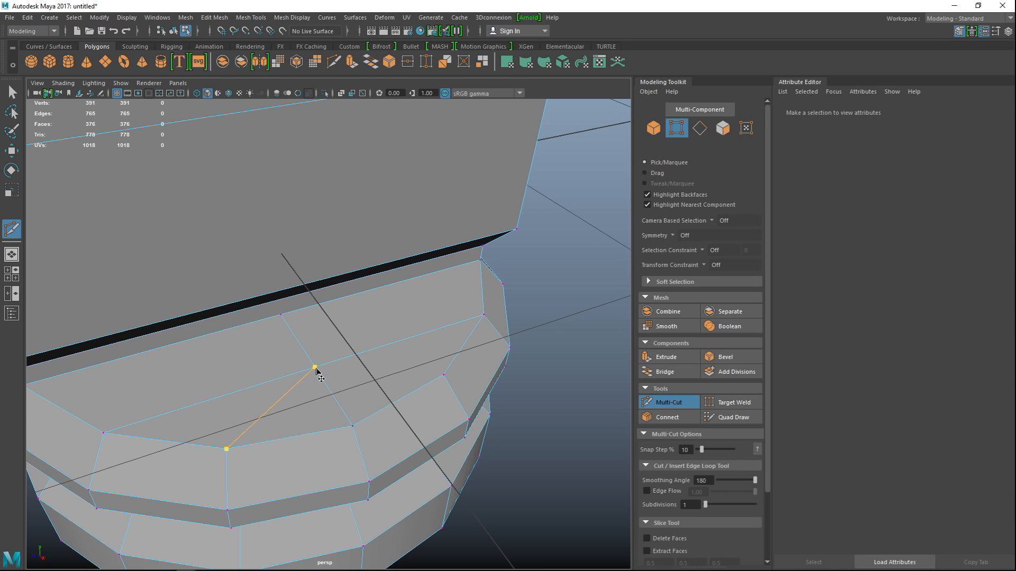
click(444, 375)
right_click(446, 375)
Cut the upper filled face the same way, joining two curved-border vertices through the central cut vertex.
scroll(446, 376, down, 5)
alt+drag(413, 399, 365, 394)
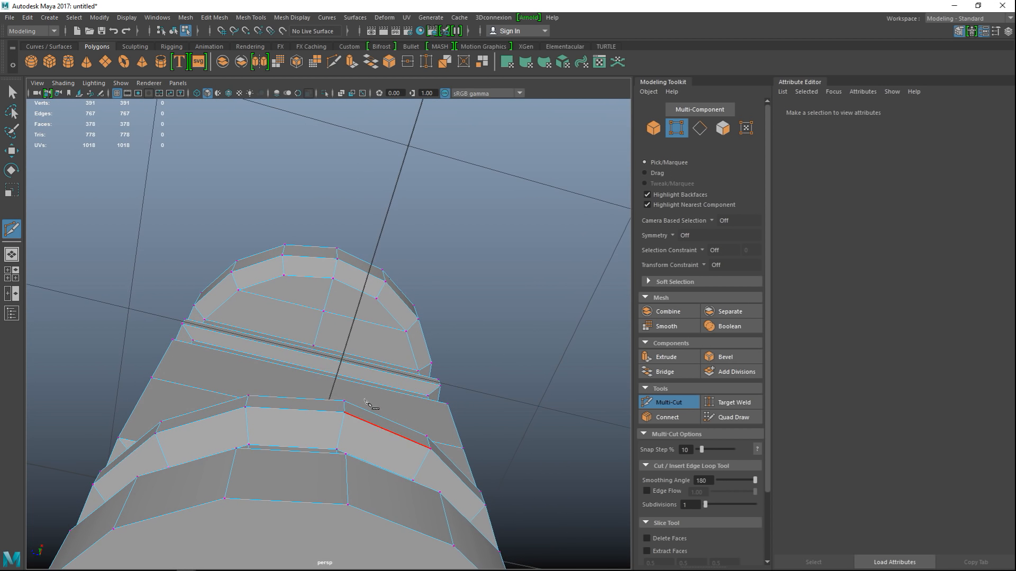
click(284, 276)
click(323, 312)
click(377, 300)
key(Return)
Delete the upper filled face's two small faces between the new angled cuts and the curved border.
scroll(381, 305, down, 5)
alt+drag(435, 306, 411, 400)
key(q)
right_drag(300, 303, 301, 274)
click(303, 304)
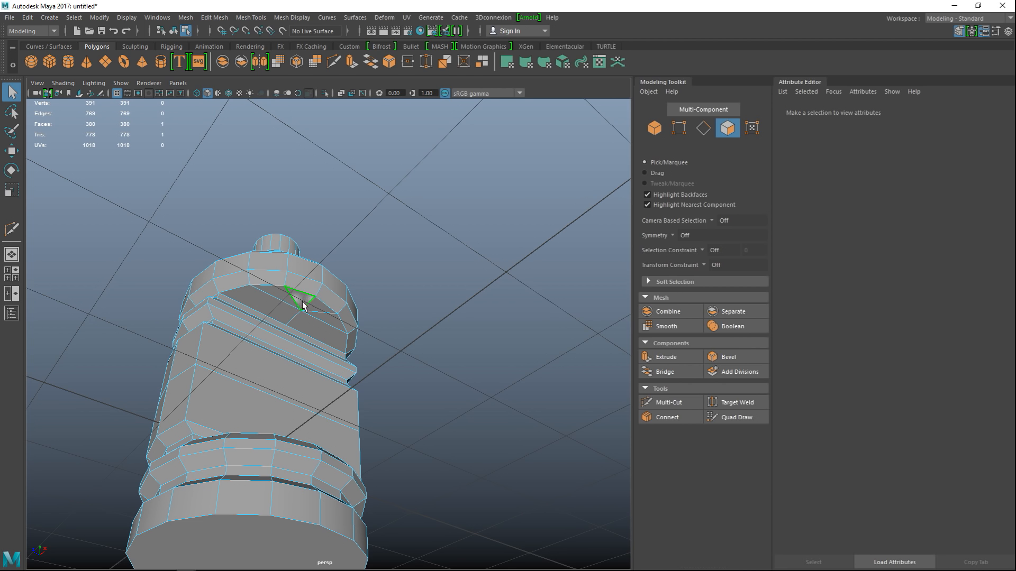
shift+click(321, 308)
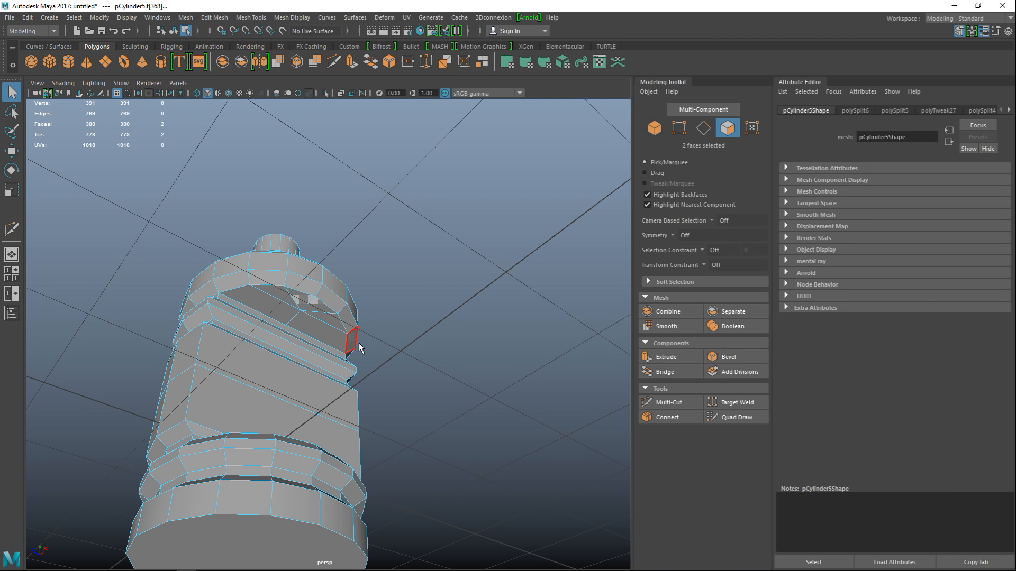
key(Delete)
Delete the matching two small faces on the lower filled face to open a hole.
alt+drag(358, 322, 379, 414)
click(321, 385)
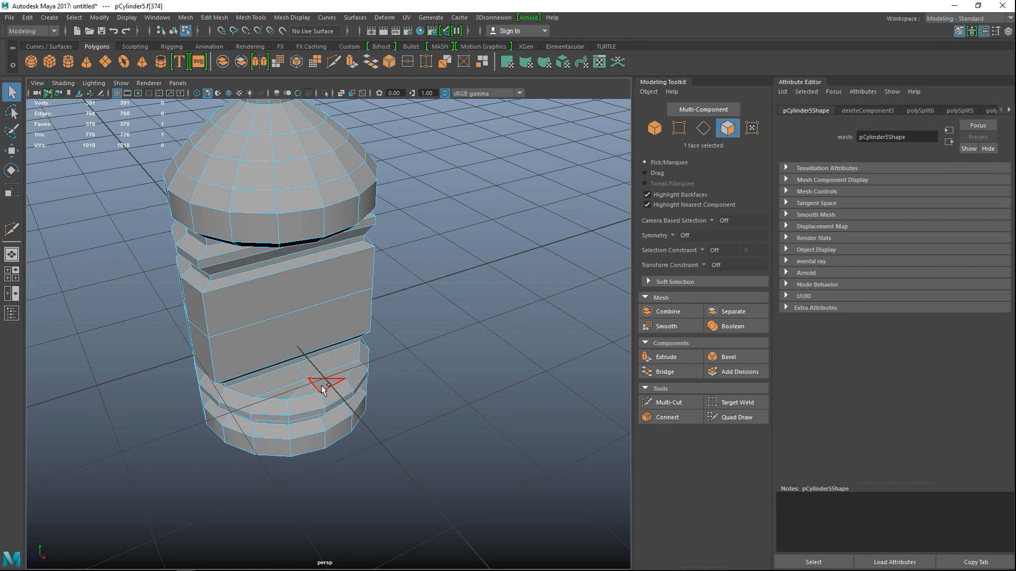
key(Delete)
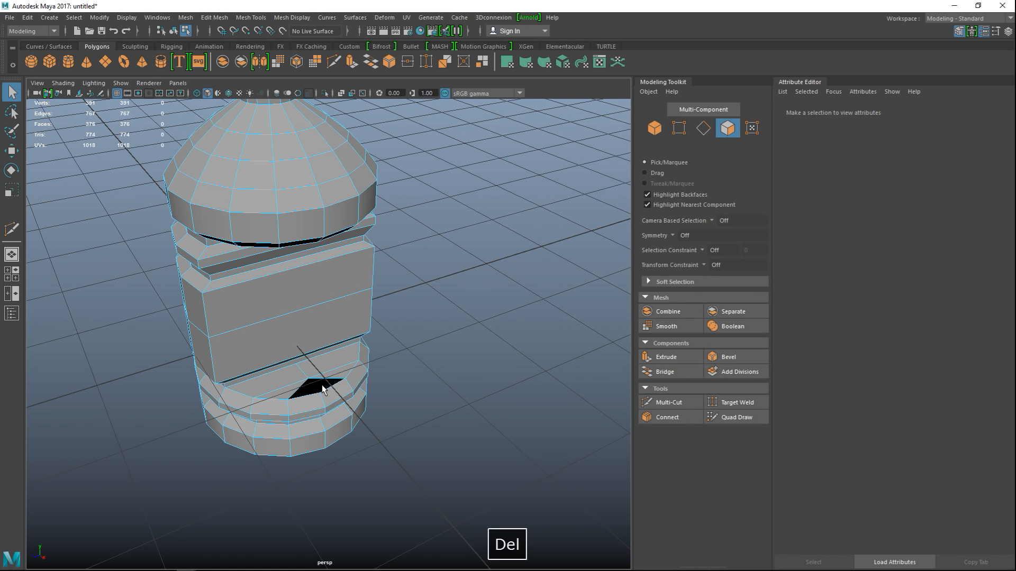
Bridge the border edges of the lower and upper holes with reset Bridge options and 8 divisions to form the handle.
alt+drag(322, 385, 359, 416)
scroll(359, 416, up, 5)
right_drag(302, 245, 302, 217)
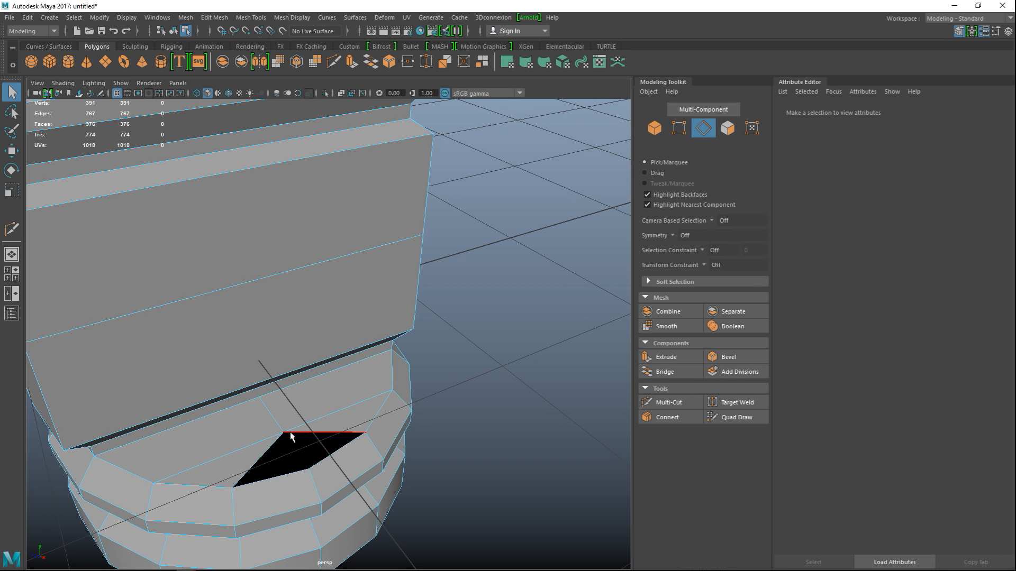
double_click(306, 434)
alt+drag(338, 482, 432, 391)
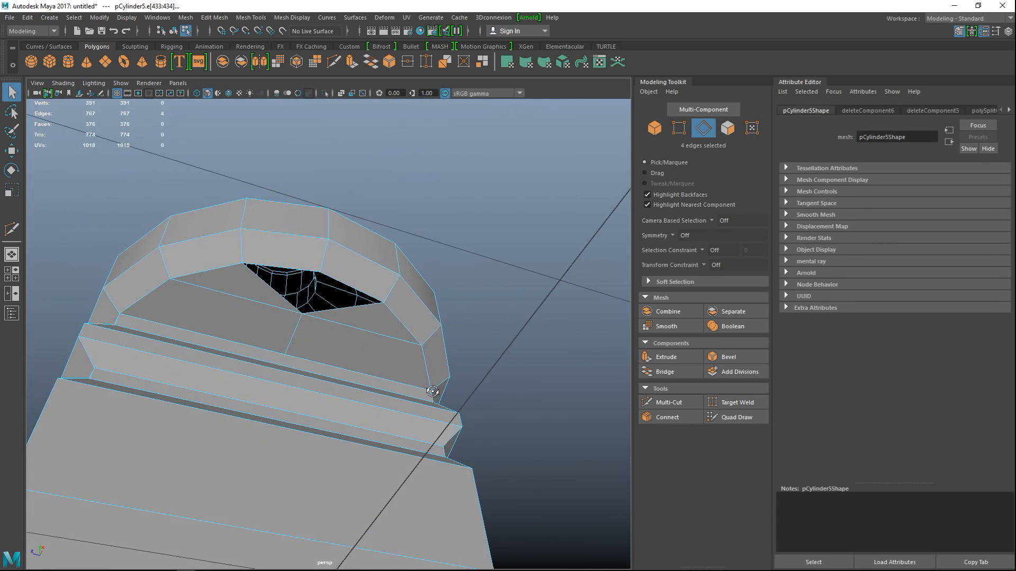
shift+double_click(351, 308)
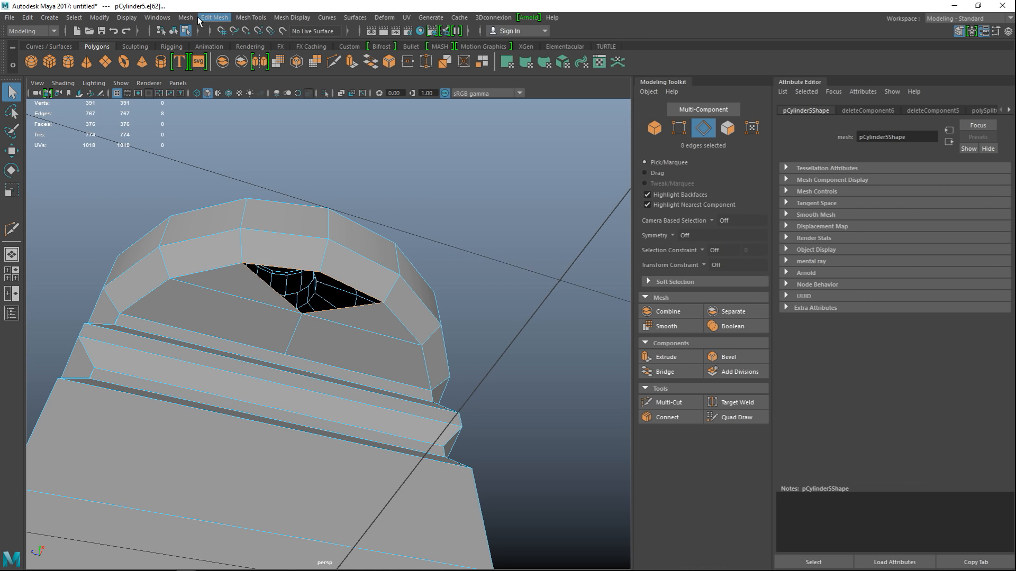
click(200, 19)
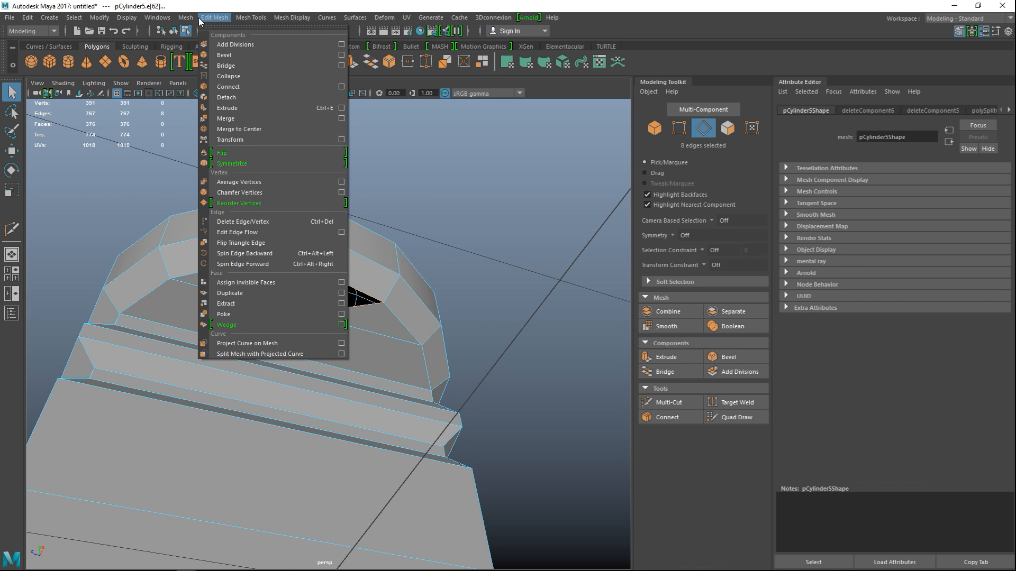
click(341, 65)
click(688, 222)
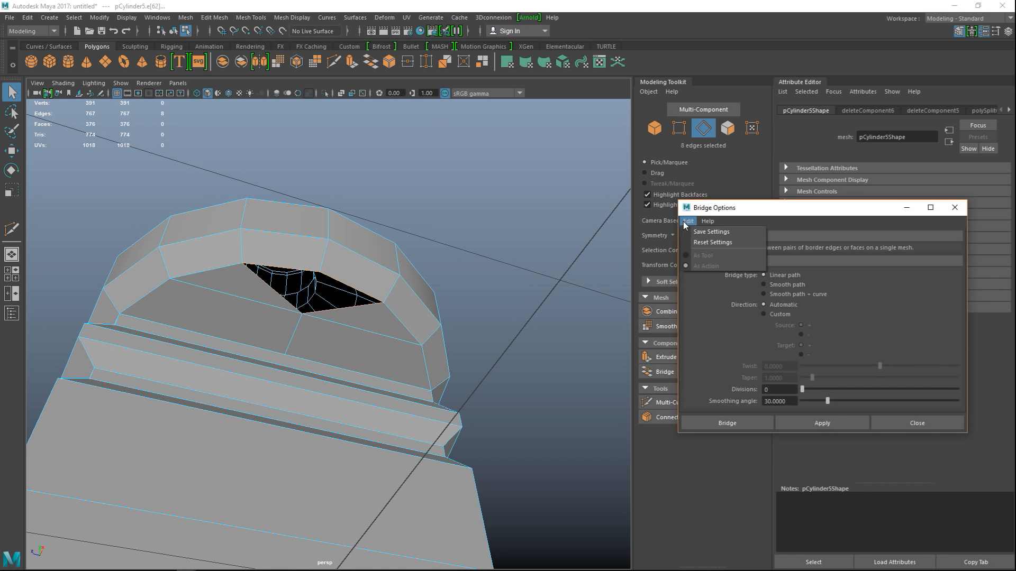
click(721, 240)
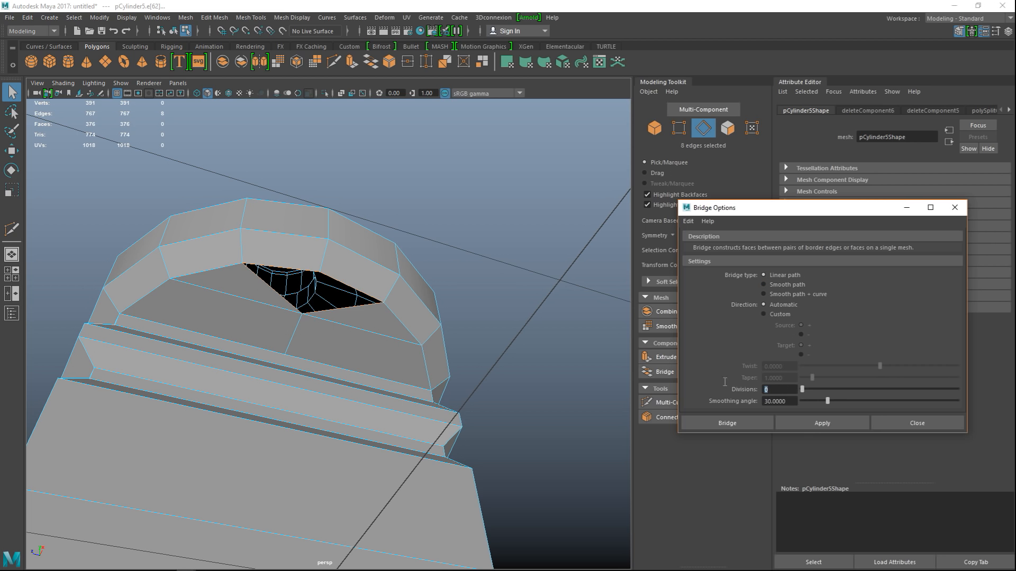
text(8)
click(728, 423)
Hide the Modeling Toolkit and the Attribute Editor to enlarge the viewport.
scroll(496, 304, down, 10)
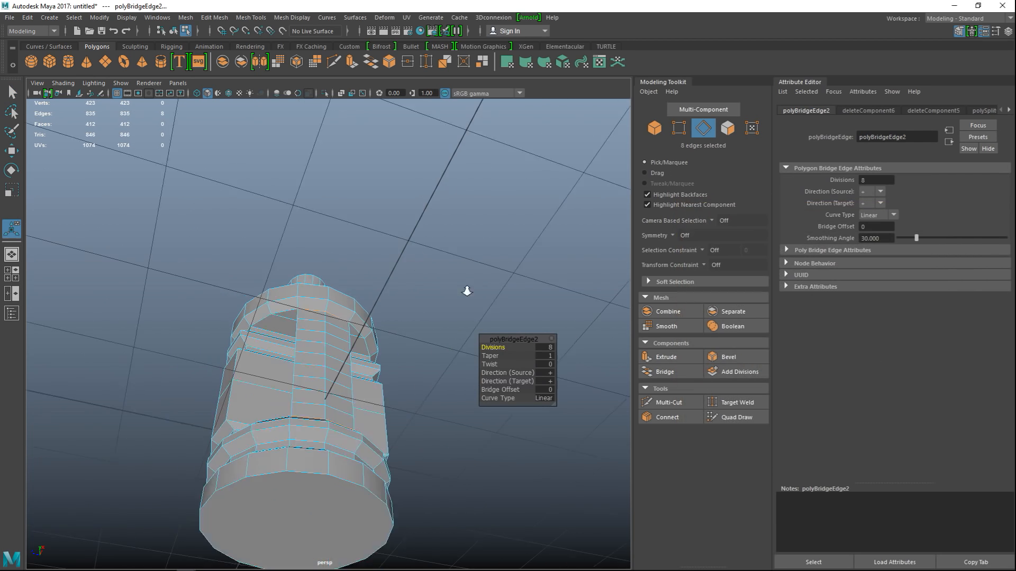
alt+drag(380, 315, 414, 356)
scroll(403, 345, up, 4)
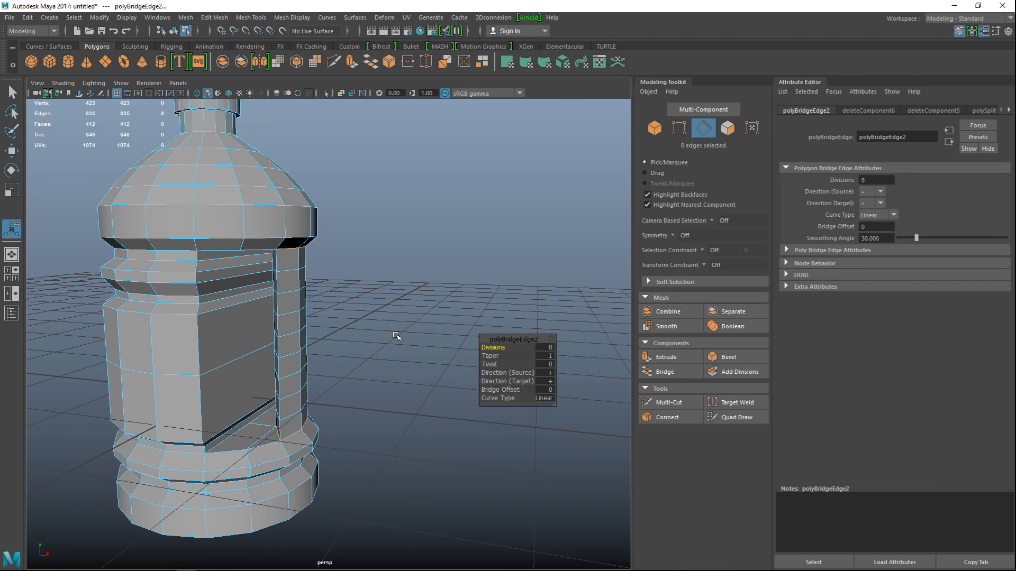
alt+middle_drag(397, 338, 436, 322)
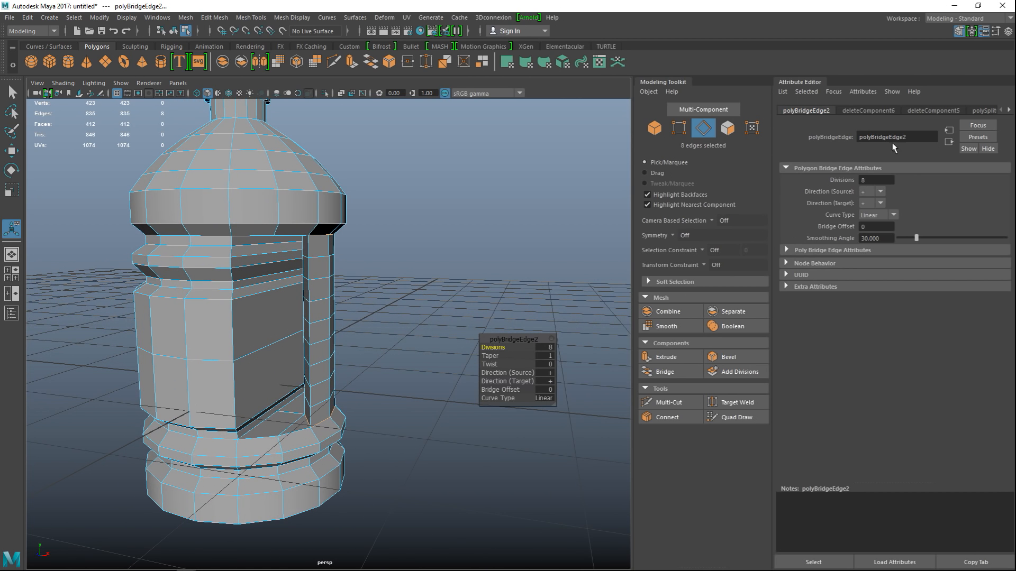
click(971, 32)
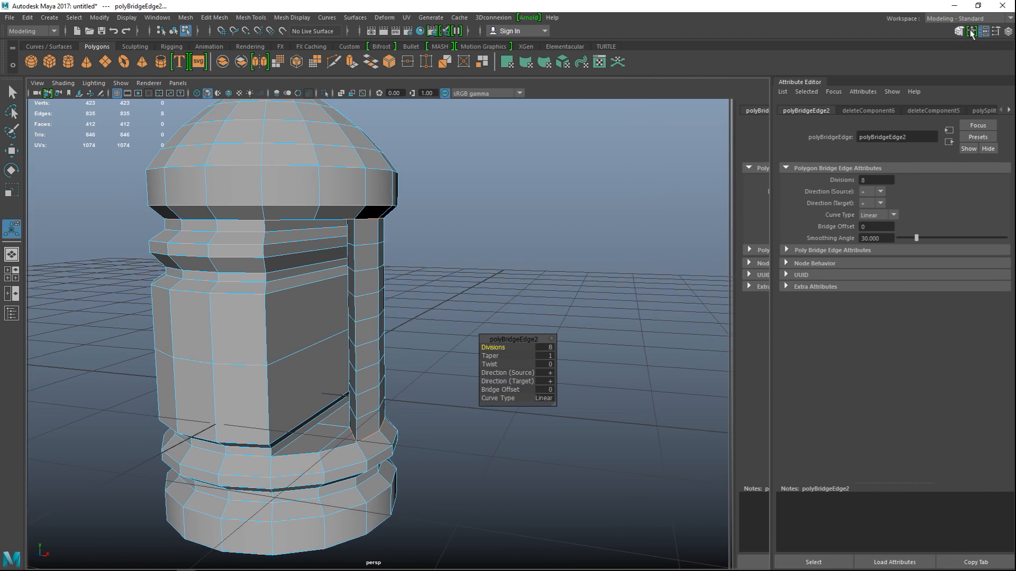
click(983, 32)
Switch to object mode and preview the bottle with its handle smoothed, returning to the unsmoothed display.
scroll(673, 272, down, 4)
mouse_move(662, 335)
alt+mouse_down()
mouse_move(644, 300)
mouse_move(658, 307)
mouse_move(663, 335)
alt+mouse_up()
right_drag(369, 276, 433, 217)
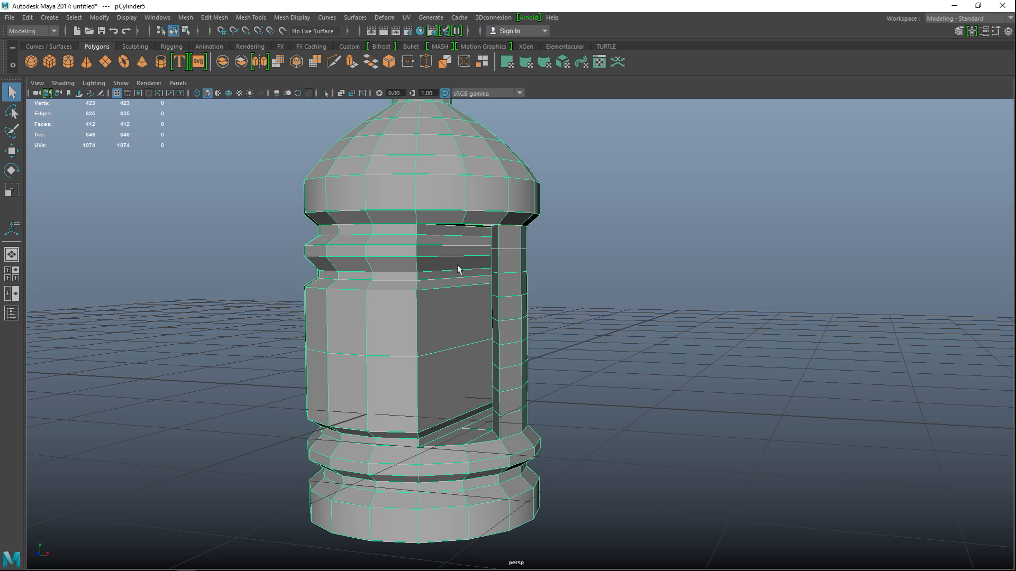
key(3)
mouse_move(613, 383)
alt+mouse_down()
mouse_move(646, 340)
mouse_move(524, 372)
mouse_move(649, 390)
mouse_move(639, 394)
mouse_move(623, 375)
alt+mouse_up()
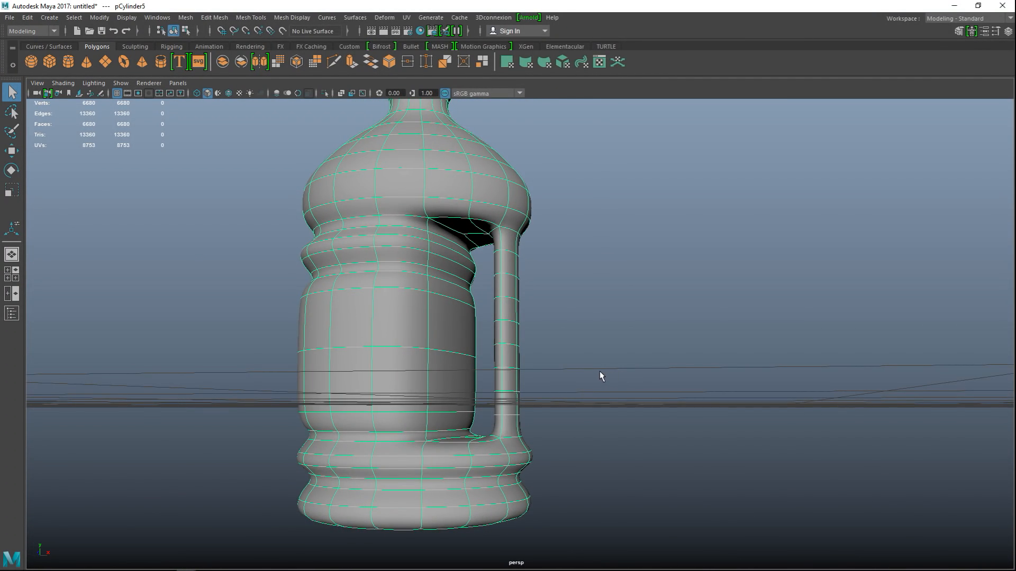
key(1)
alt+drag(606, 354, 704, 397)
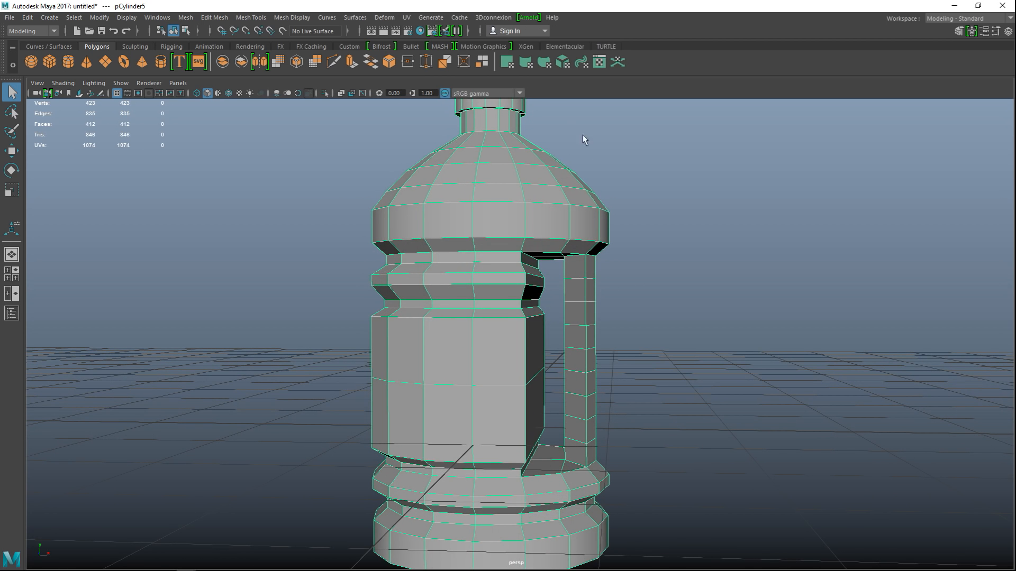
Open the Insert Edge Loop Tool's settings and insert an edge loop close to the lower edge of the wide shoulder band.
click(210, 18)
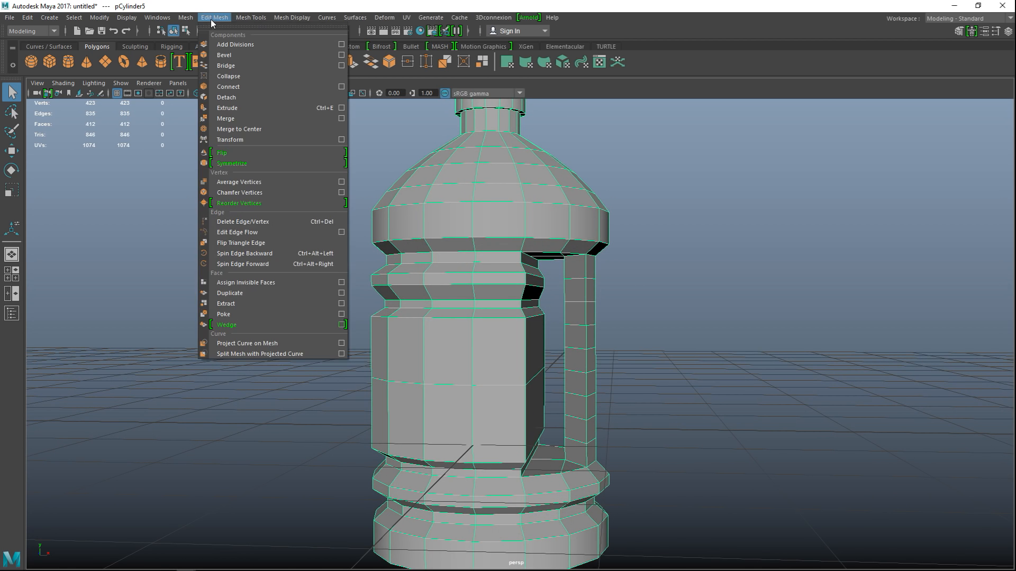
mouse_move(250, 18)
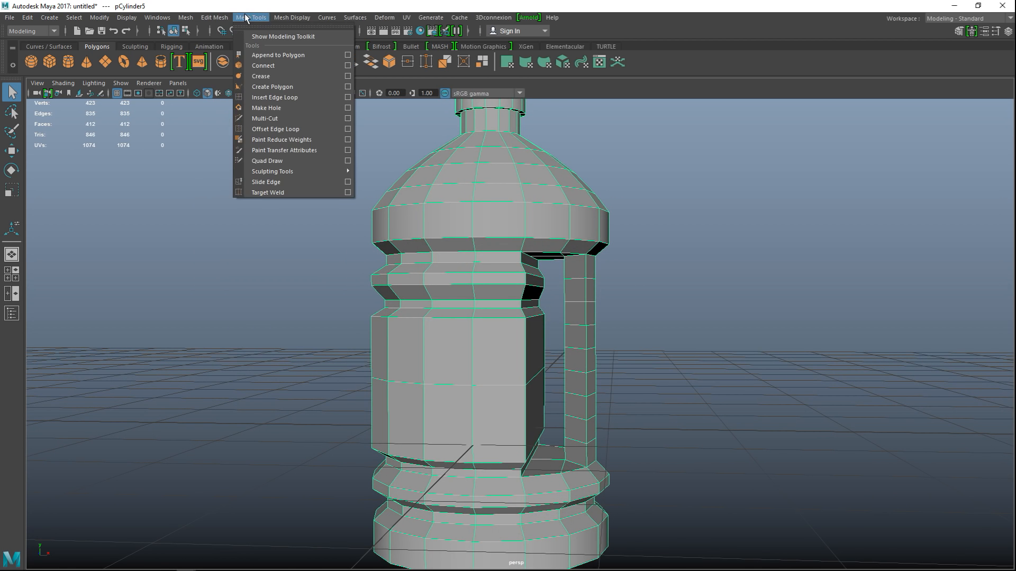
click(348, 97)
drag(325, 396, 145, 167)
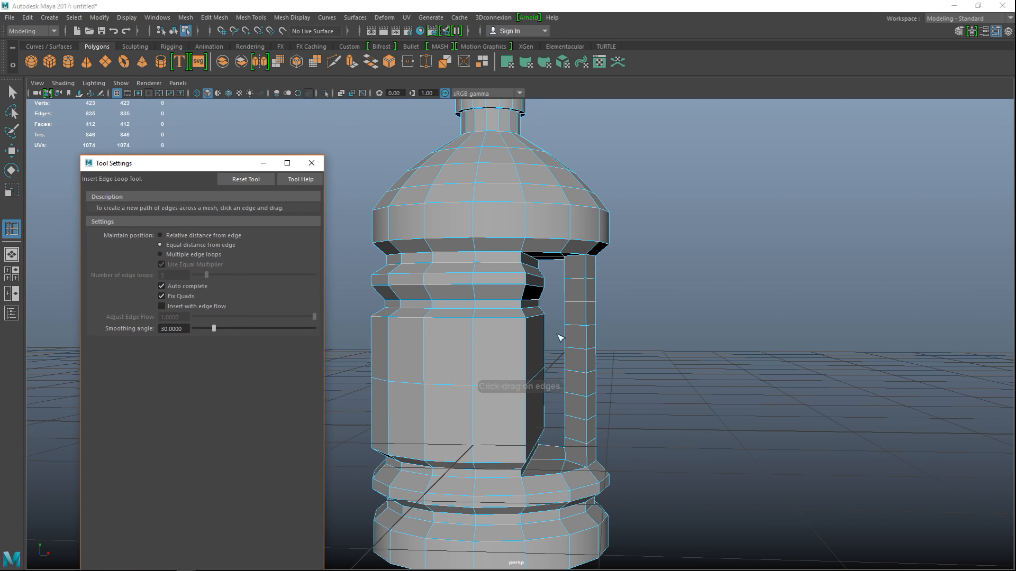
scroll(621, 343, up, 2)
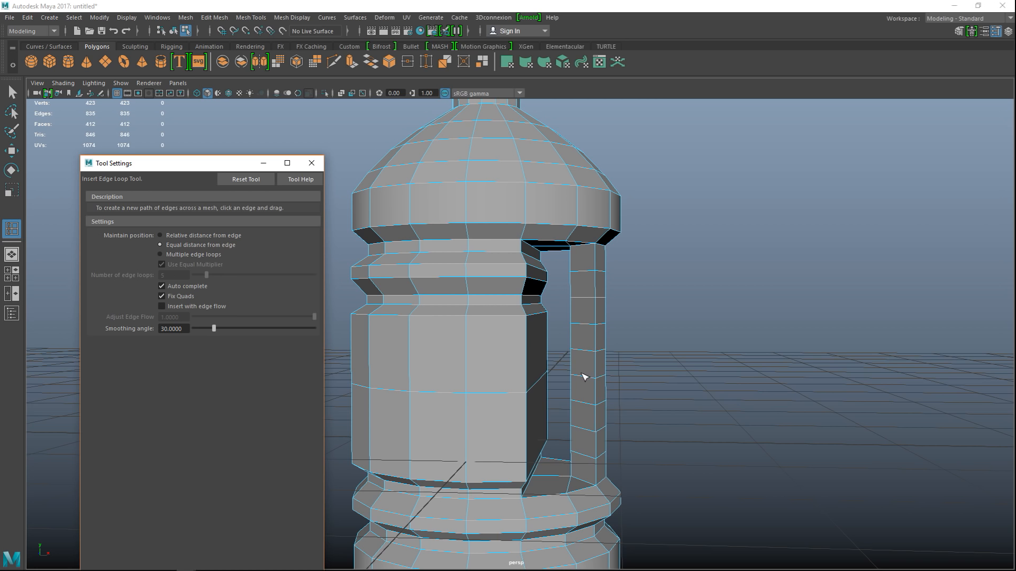
alt+middle_drag(584, 377, 724, 323)
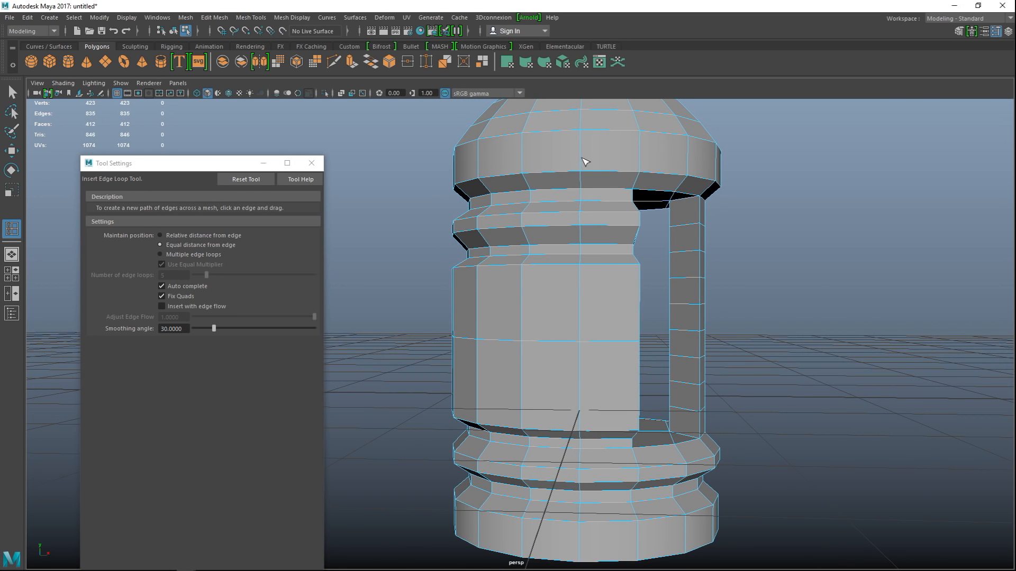
drag(583, 164, 581, 173)
alt+middle_drag(700, 420, 714, 455)
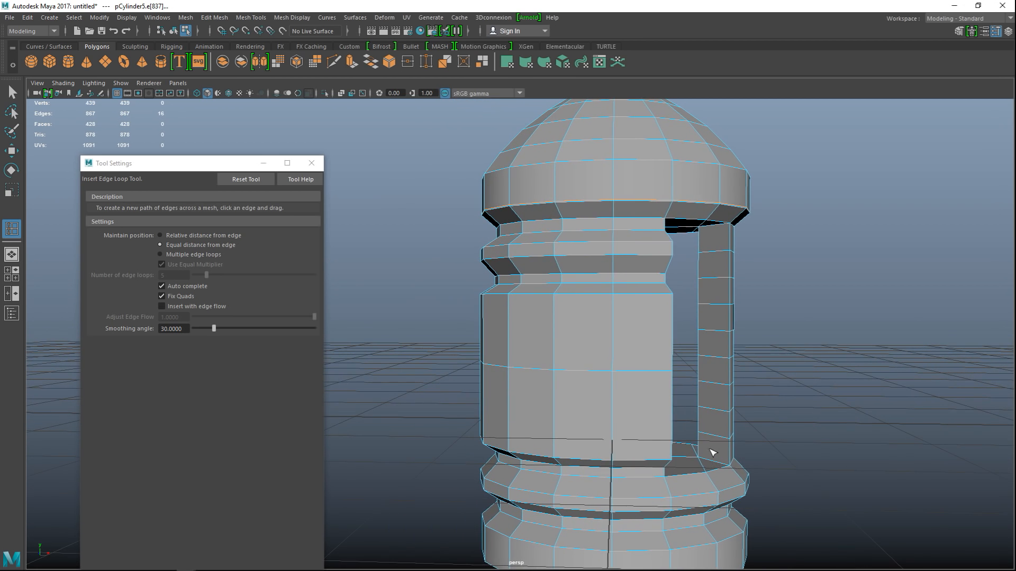
Insert supporting edge loops close to the upper and lower edges of the flat main body section.
click(615, 300)
alt+middle_drag(618, 465, 598, 371)
alt+right_drag(599, 371, 595, 426)
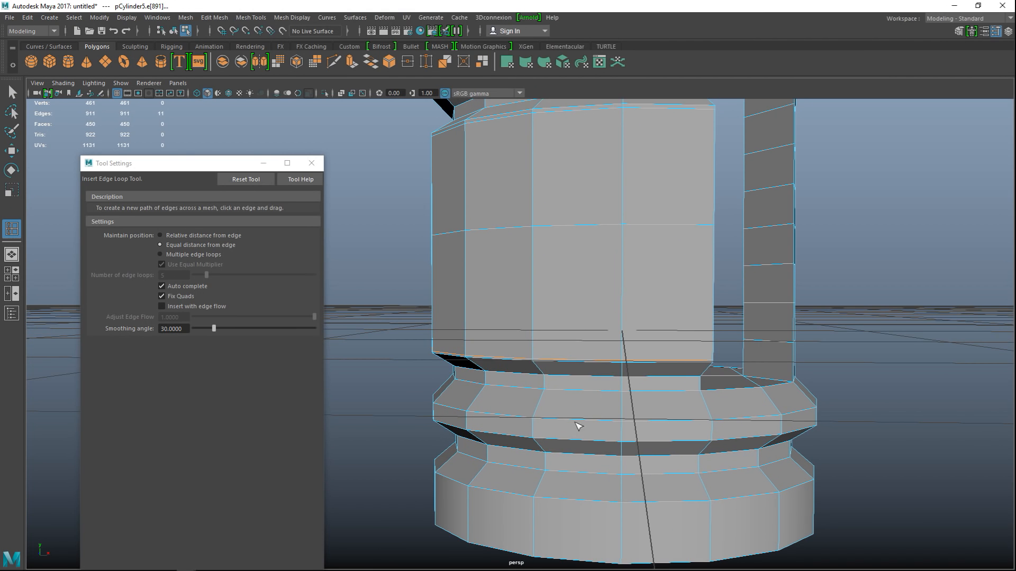
Insert edge loops near the upper and lower edges of the ring below the body, plus two around the base's upper edge.
click(539, 421)
alt+drag(547, 465, 551, 437)
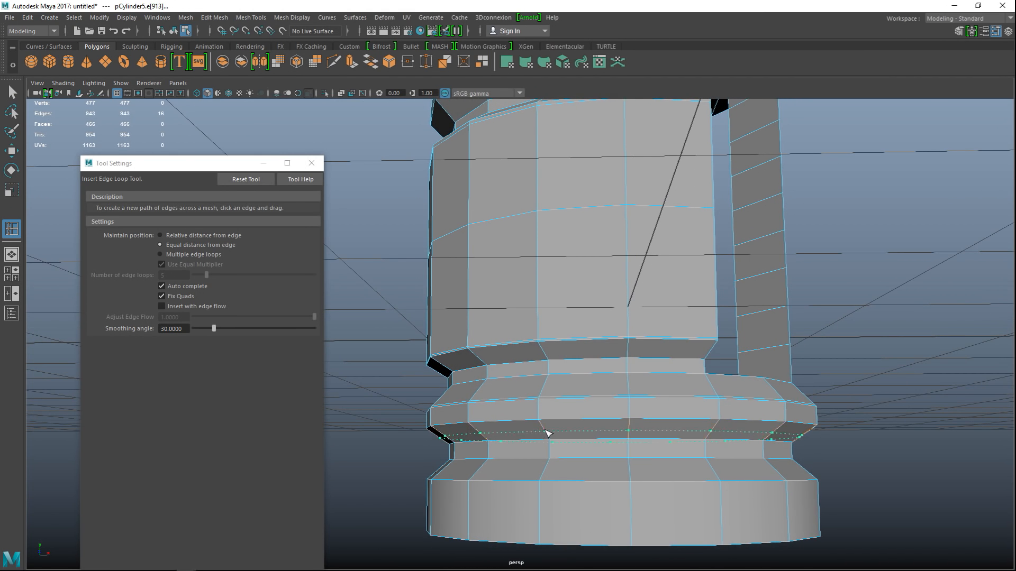
click(546, 423)
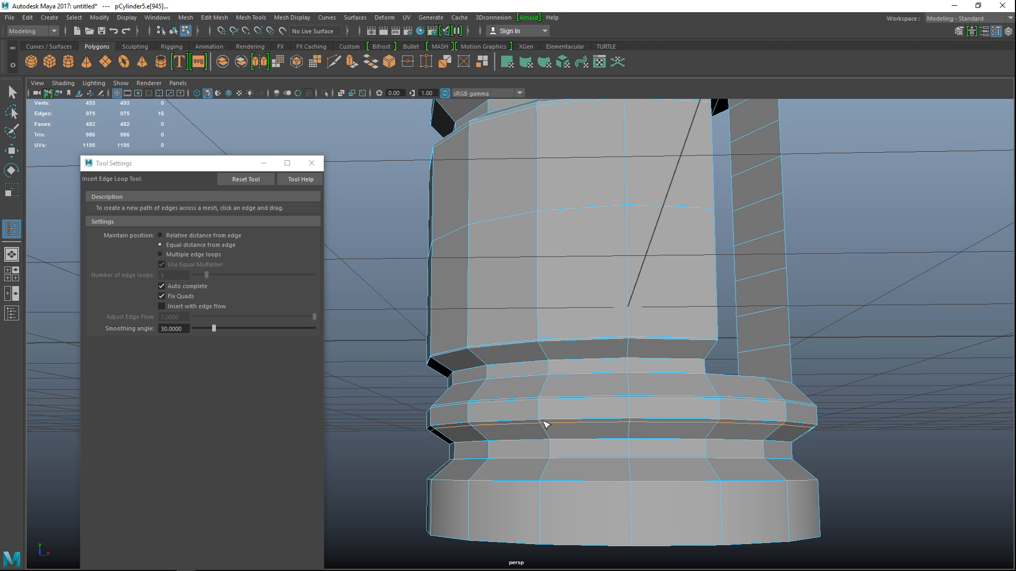
click(548, 483)
drag(542, 489, 547, 482)
Insert supporting edge loops just below the neck at the top of the shoulder and close to the cap's lower edge.
alt+middle_drag(666, 378, 662, 466)
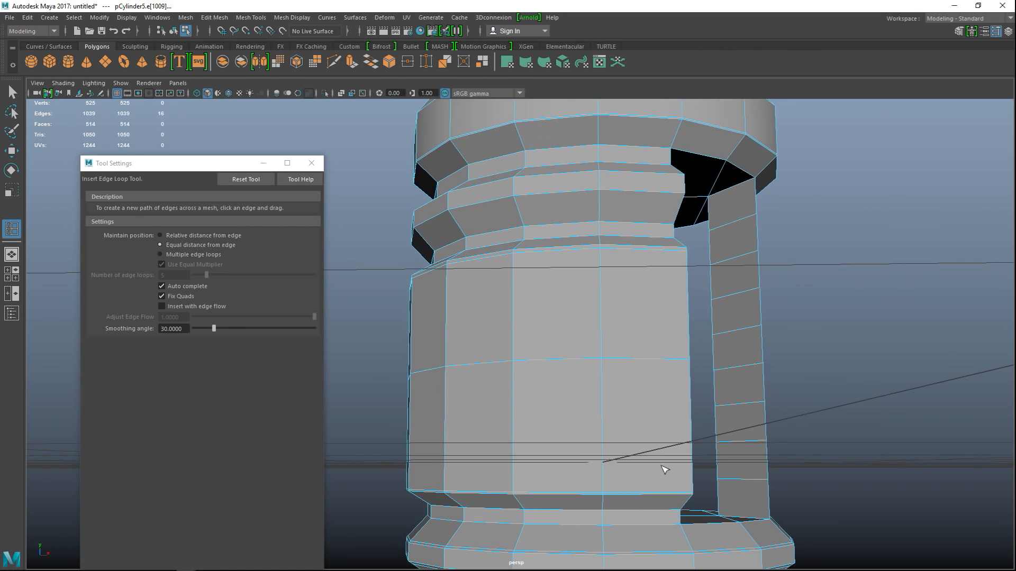
scroll(664, 465, down, 2)
alt+drag(592, 372, 621, 390)
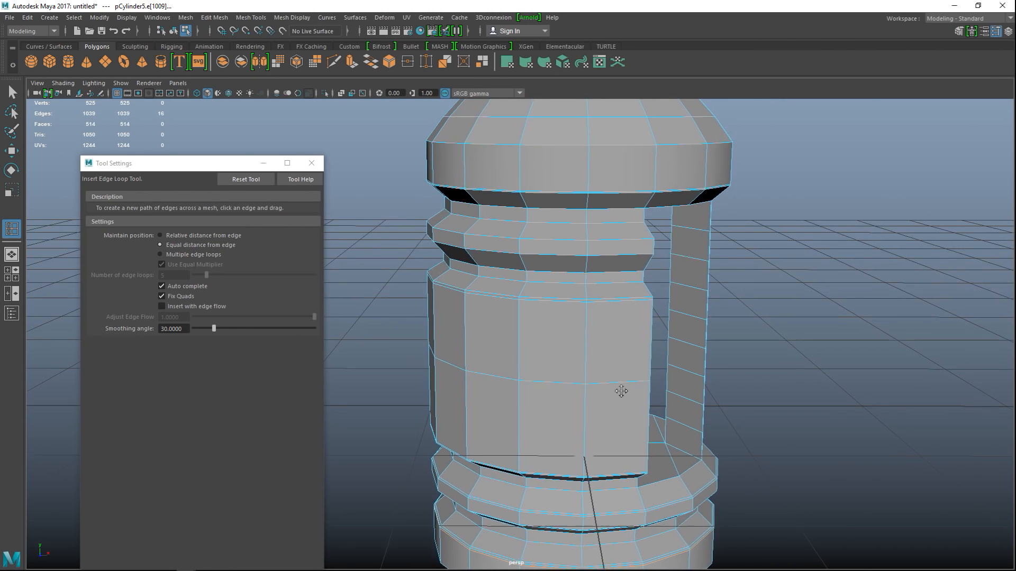
alt+middle_drag(621, 390, 600, 558)
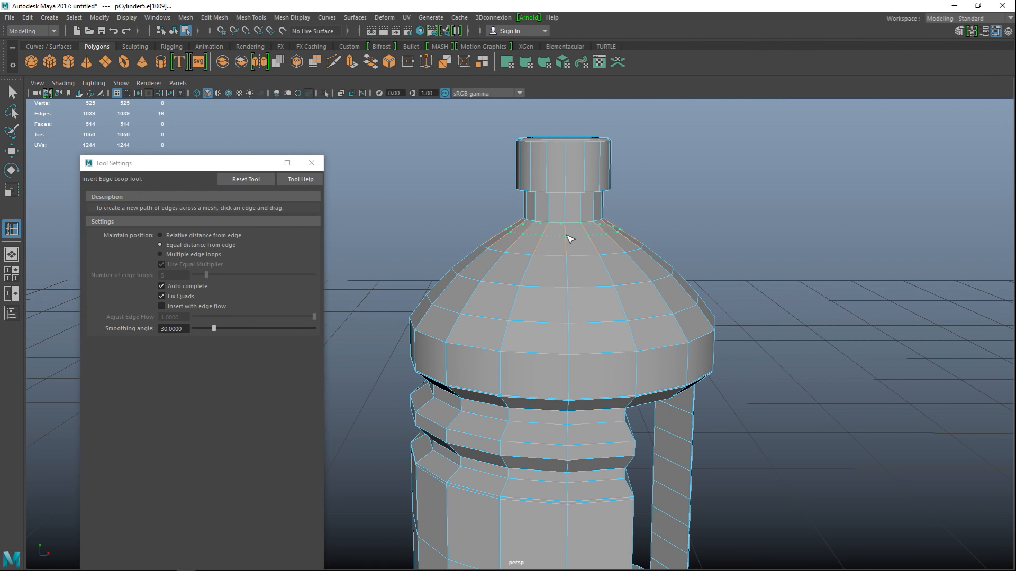
alt+middle_drag(574, 228, 572, 352)
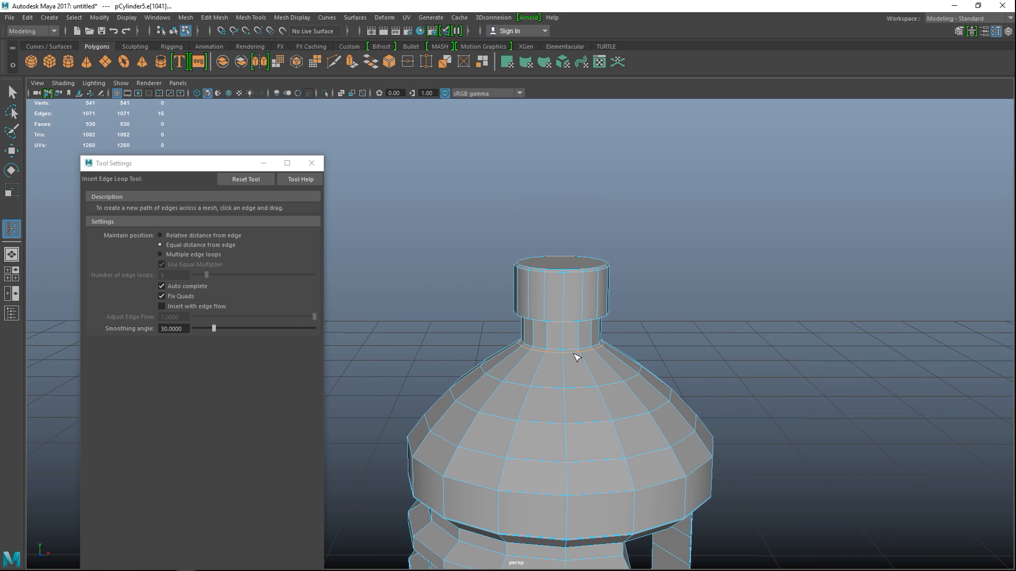
scroll(578, 352, up, 3)
alt+drag(565, 361, 554, 336)
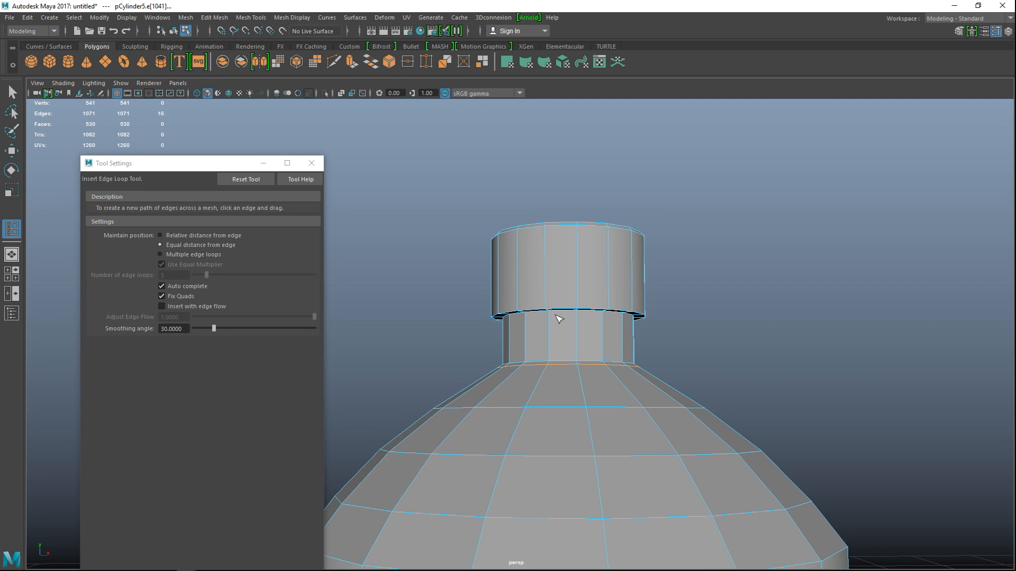
drag(579, 303, 580, 318)
click(311, 164)
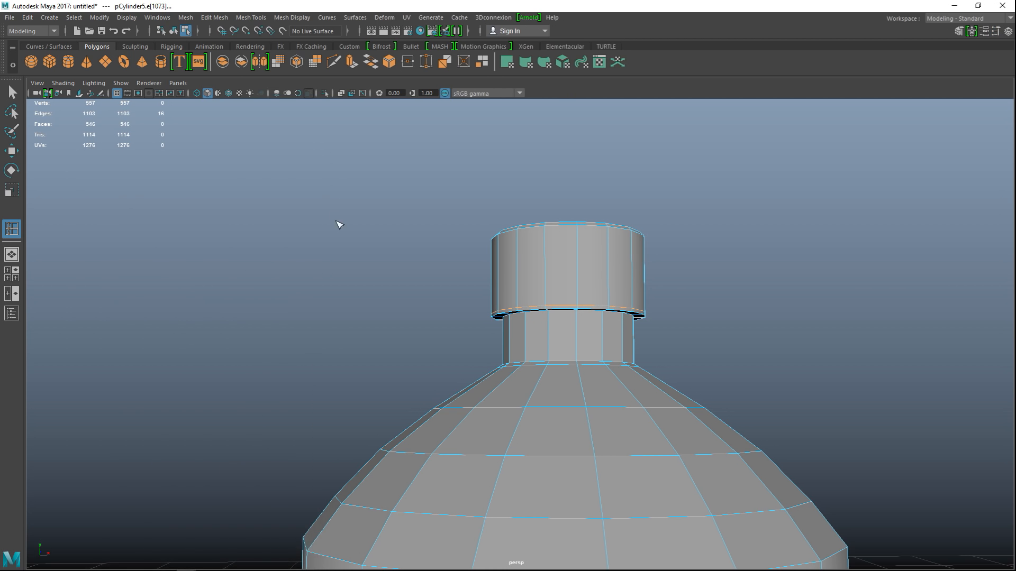
Switch to object mode and preview the whole bottle smoothed, returning to the unsmoothed display.
scroll(503, 397, down, 3)
key(q)
right_drag(473, 245, 524, 233)
key(3)
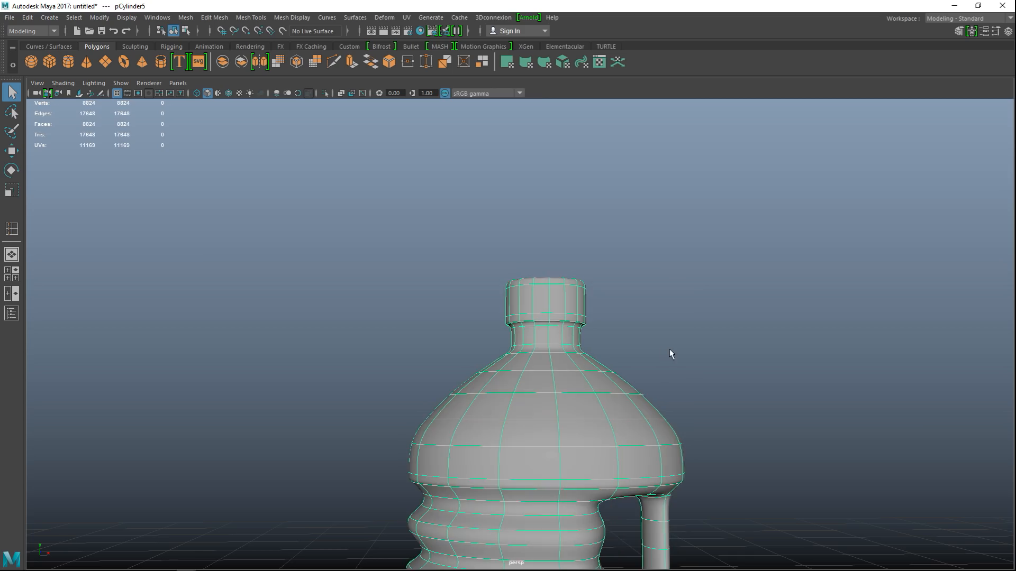
alt+drag(679, 362, 662, 284)
key(1)
Extrude the bottle's bottom face, scale it slightly inward and raise it a little into the base.
right_drag(519, 392, 522, 288)
click(535, 382)
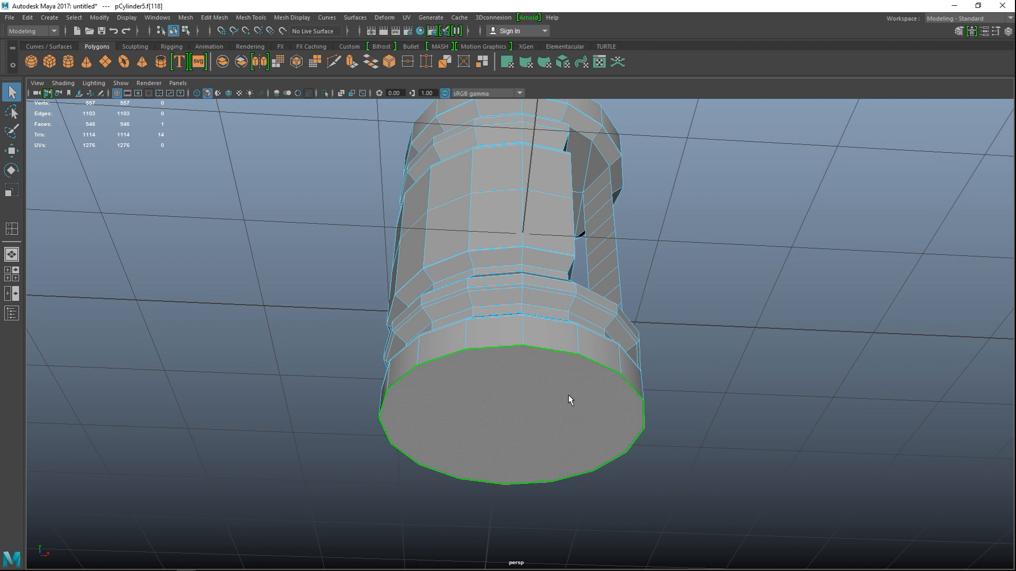
key(ctrl+e)
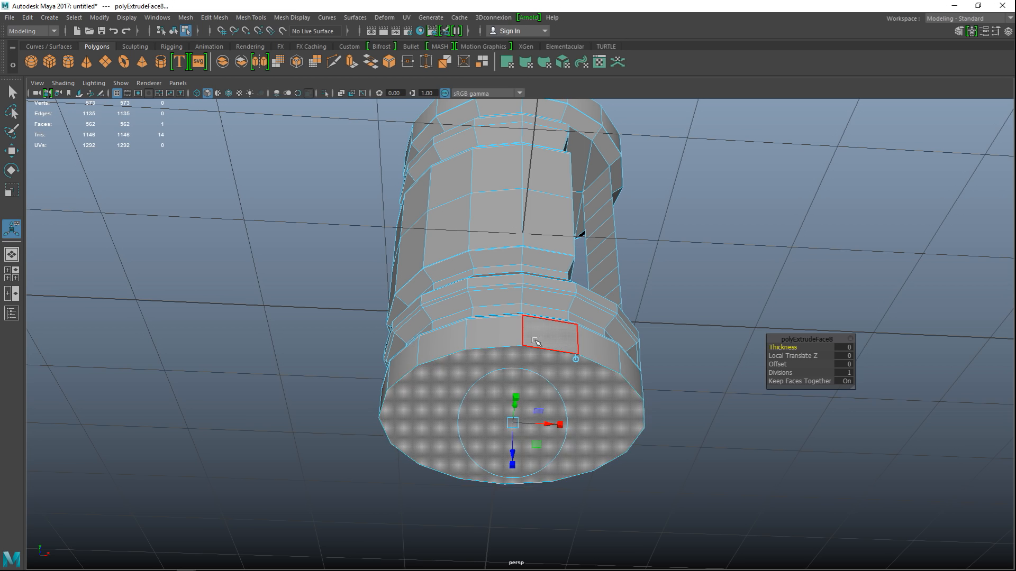
key(r)
drag(512, 425, 485, 432)
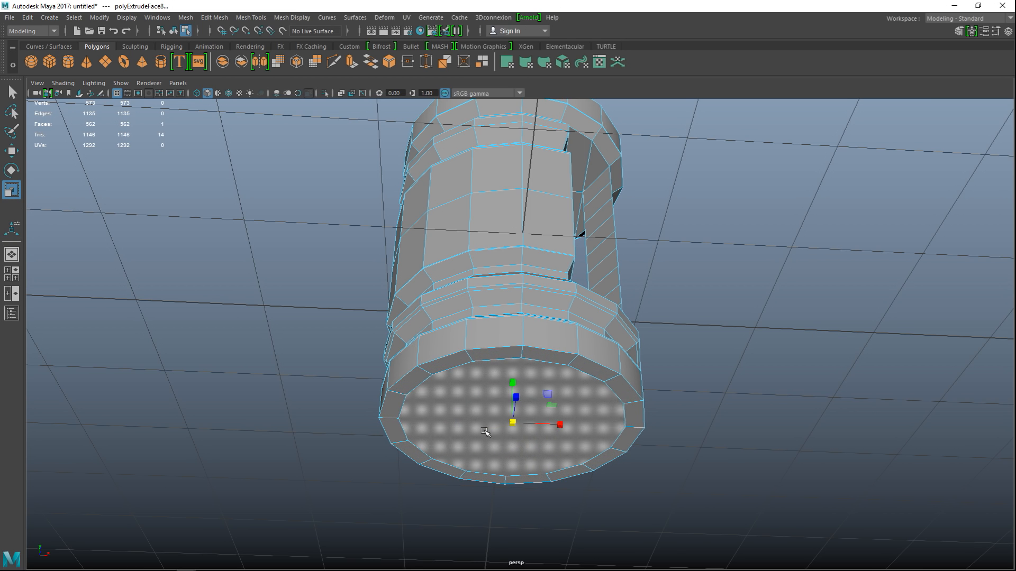
key(w)
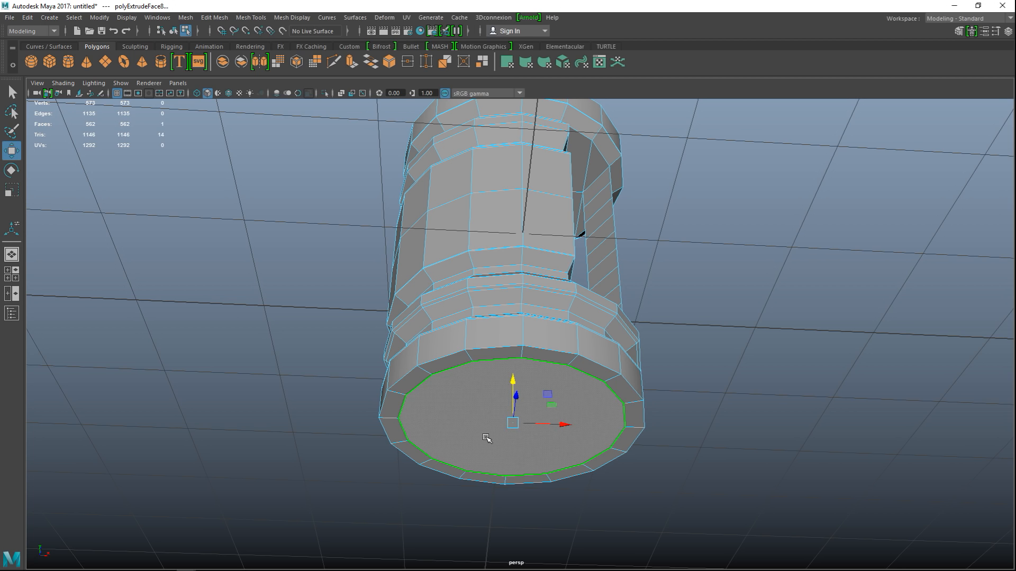
drag(513, 380, 505, 387)
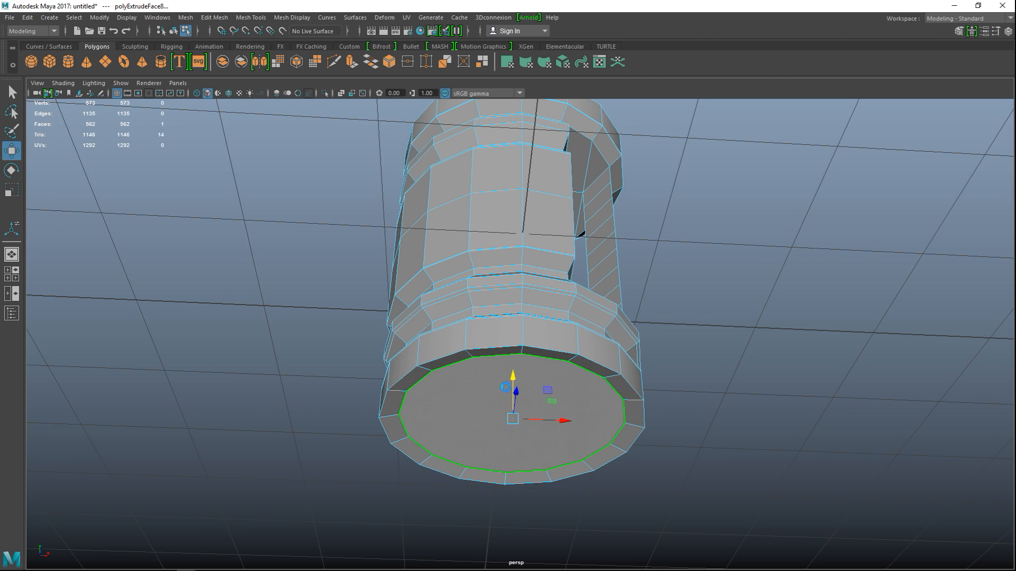
Extrude the recessed bottom face again, scale it inward to a clearly smaller circle and raise it slightly.
key(ctrl+e)
key(r)
drag(511, 420, 459, 425)
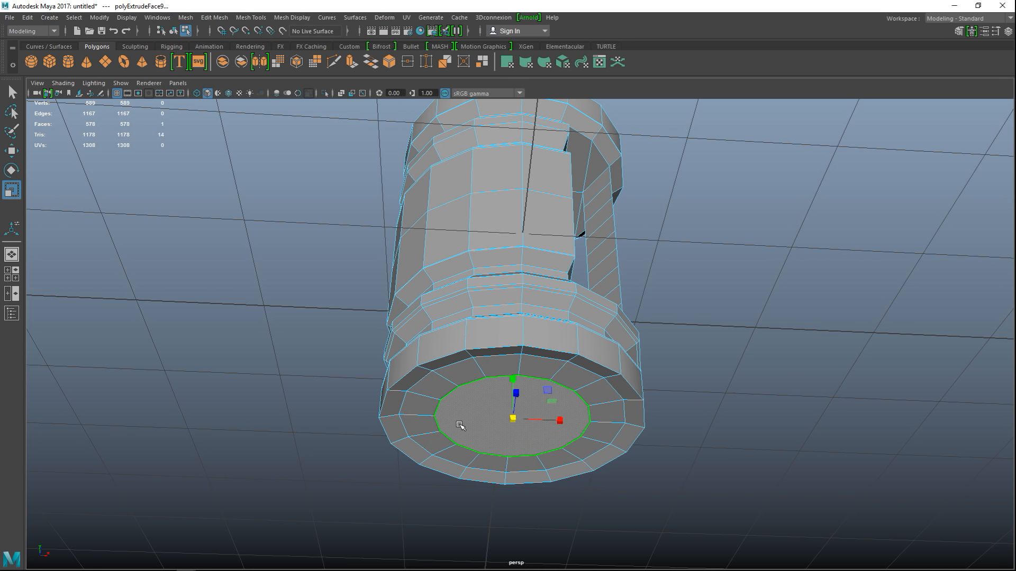
key(w)
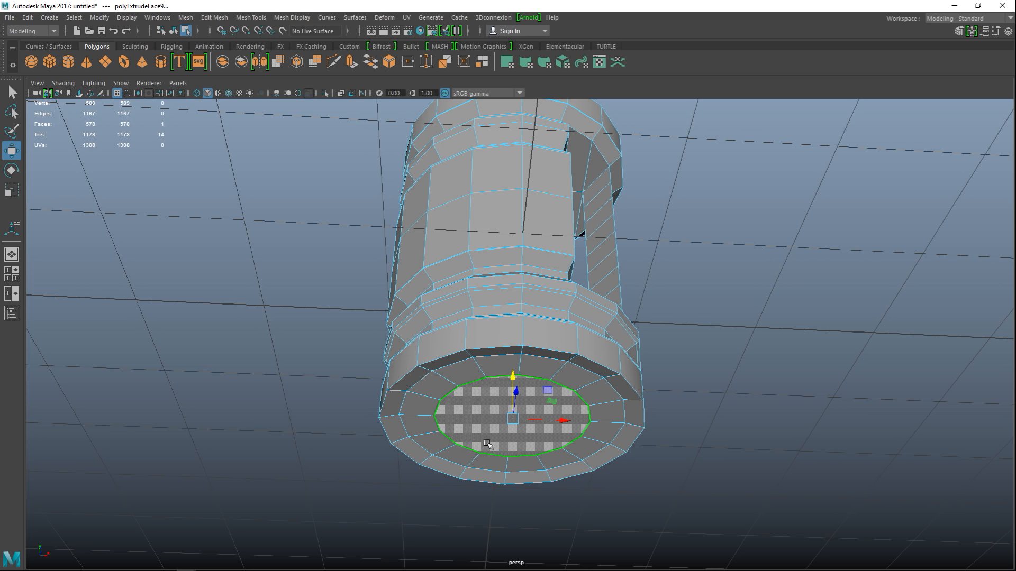
drag(513, 375, 512, 370)
Extrude the inner bottom face with a slight inset, and extrude it once more, lowering and shrinking it a little.
key(ctrl+e)
key(r)
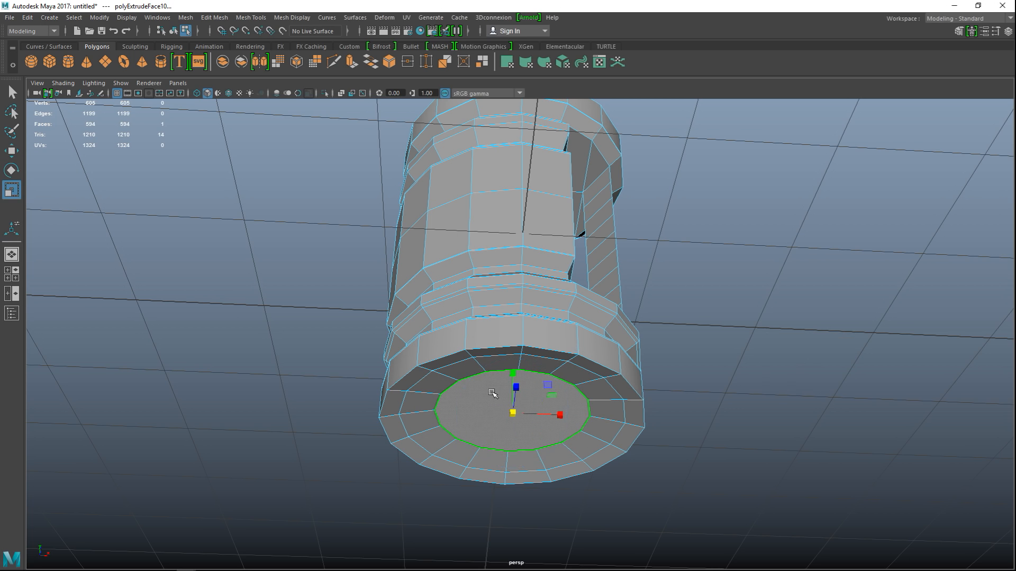
drag(513, 415, 502, 418)
key(ctrl+e)
key(w)
drag(512, 369, 511, 374)
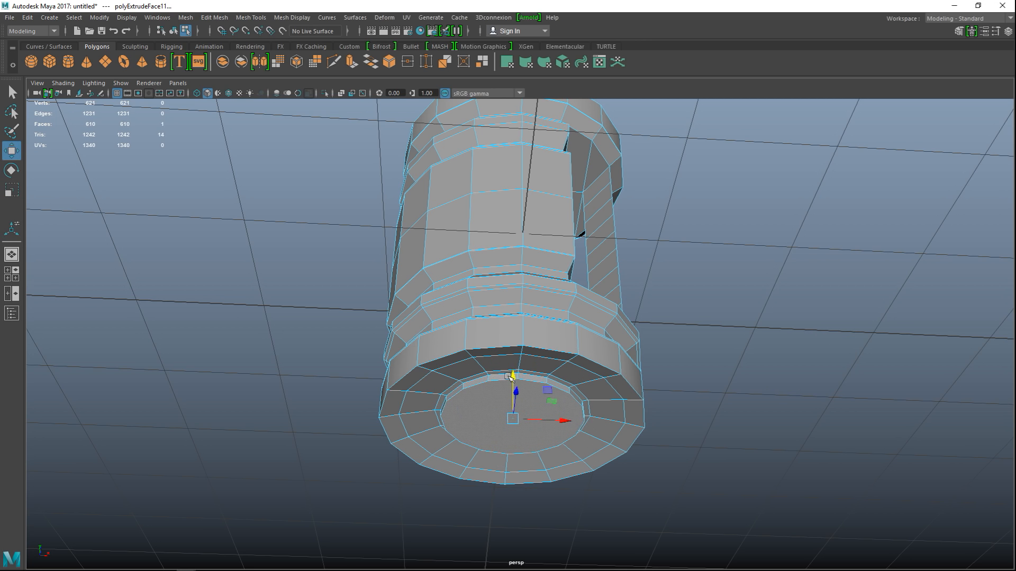
key(r)
drag(512, 420, 506, 417)
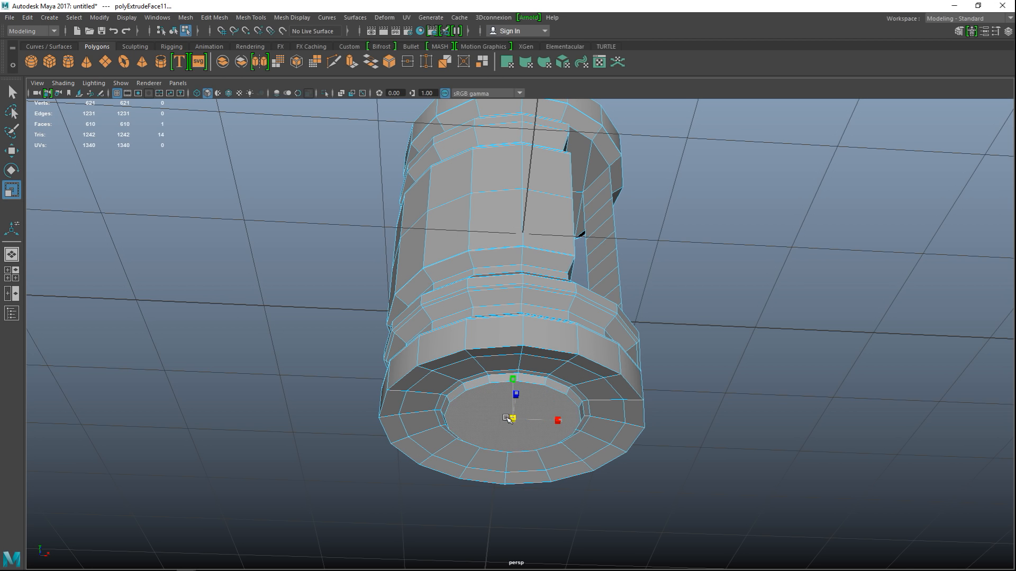
click(748, 414)
Preview the bottle smoothed in object mode to examine its recessed underside, returning to the unsmoothed display.
right_drag(505, 252, 535, 228)
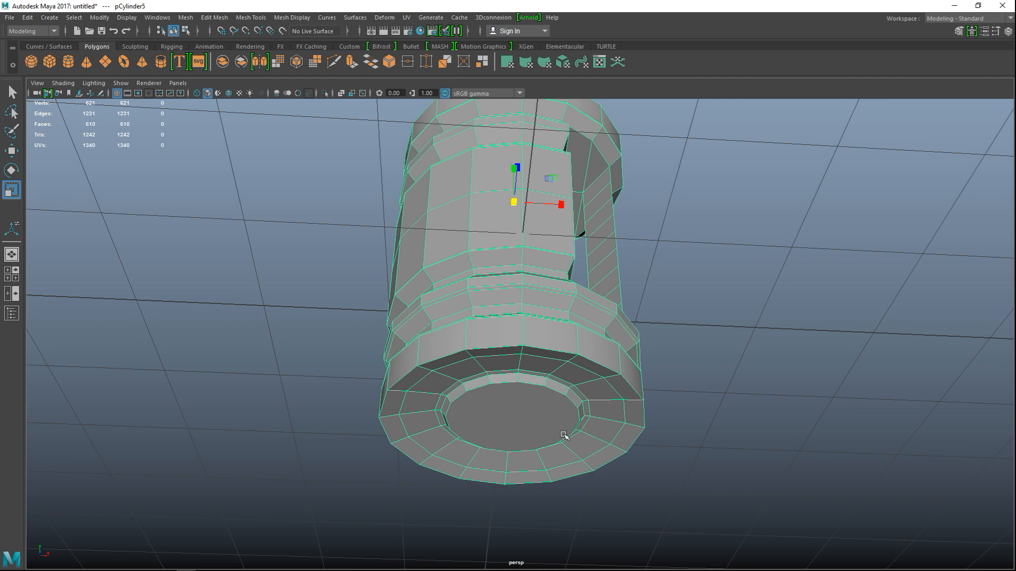
key(3)
click(710, 365)
alt+drag(709, 365, 692, 380)
scroll(692, 380, up, 4)
scroll(685, 392, down, 4)
mouse_move(671, 394)
alt+mouse_down()
mouse_move(705, 380)
mouse_move(664, 389)
alt+mouse_up()
click(541, 389)
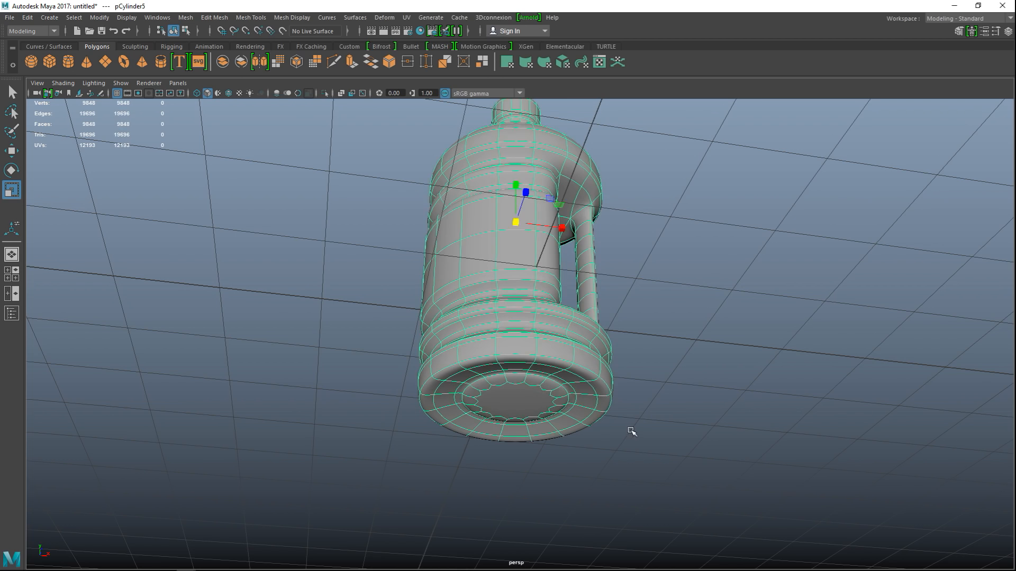
scroll(631, 431, up, 3)
key(1)
Run Cleanup on the bottle to tessellate faces with more than 4 sides, and inspect the split bottom face.
scroll(644, 440, up, 3)
alt+drag(642, 447, 621, 413)
alt+drag(623, 379, 592, 422)
click(187, 18)
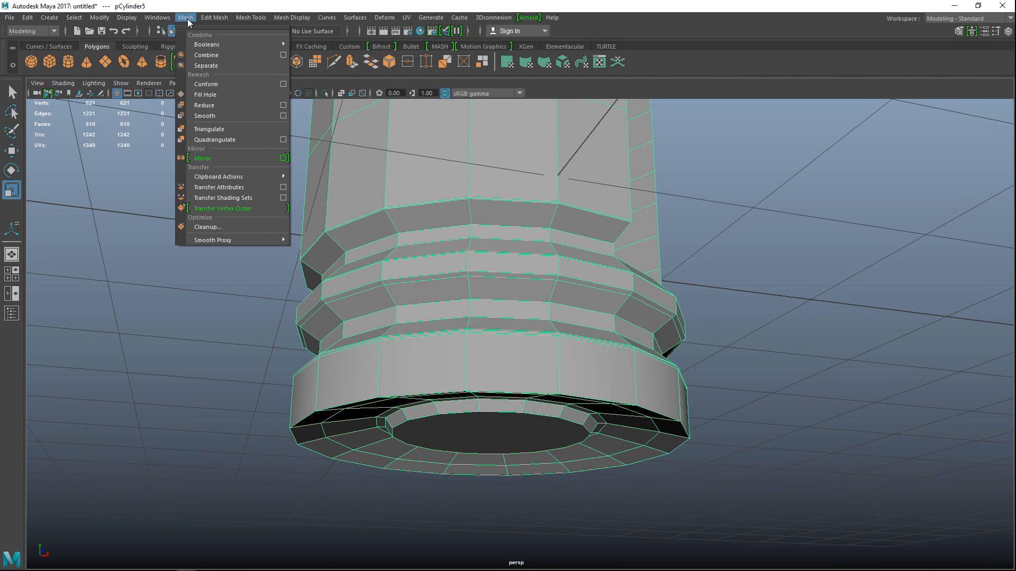
click(230, 226)
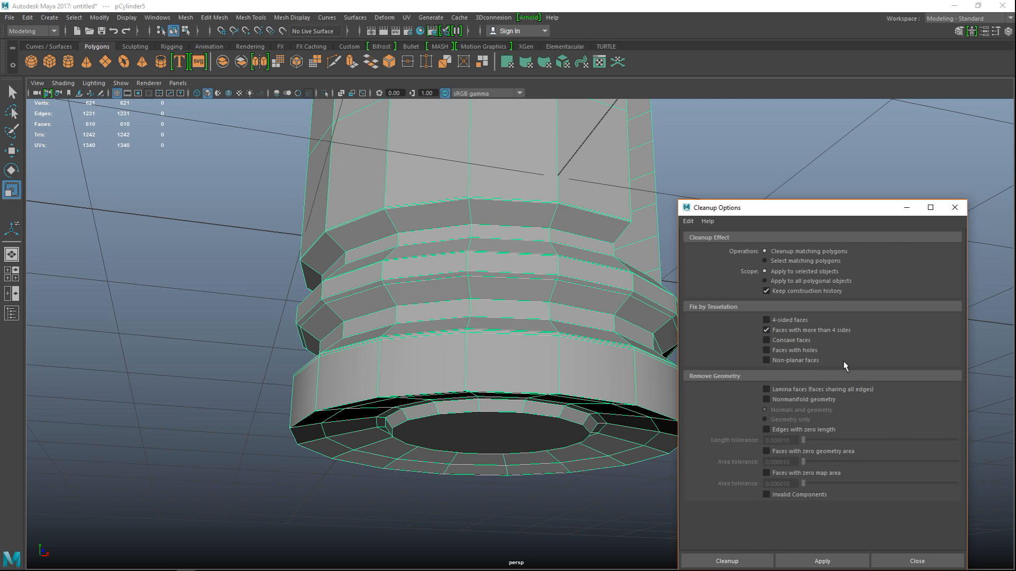
click(748, 561)
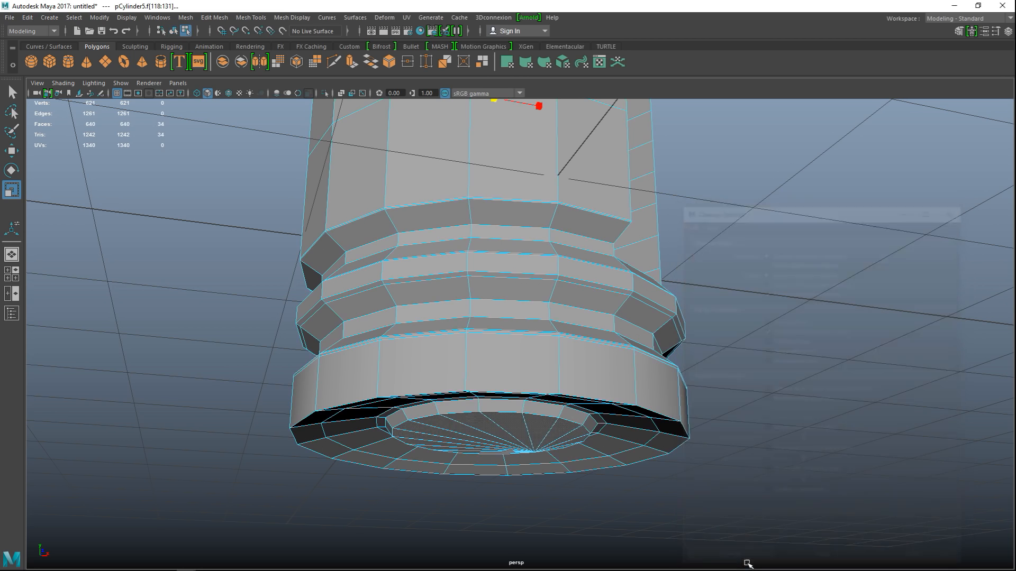
scroll(746, 421, down, 2)
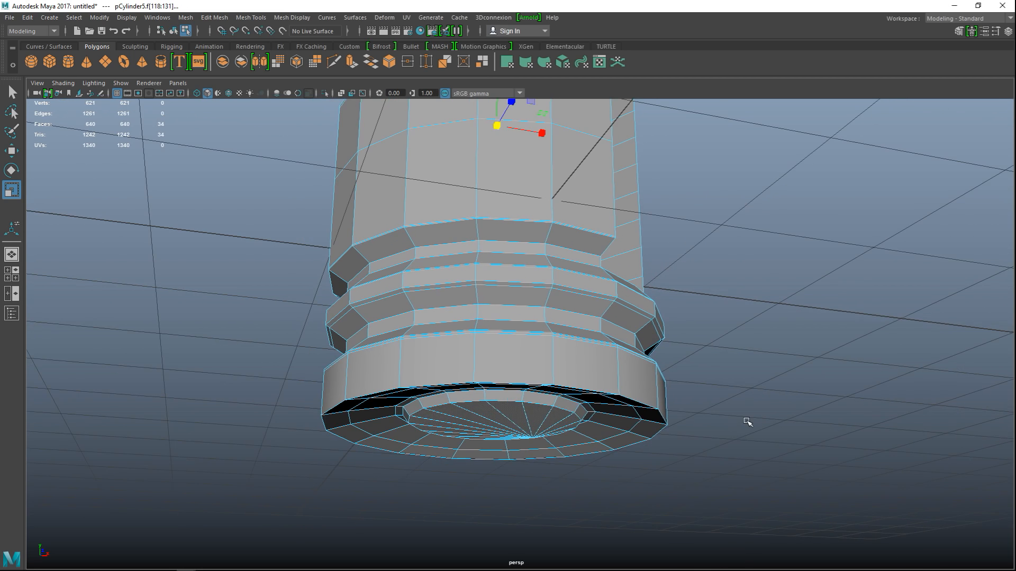
alt+drag(746, 422, 691, 396)
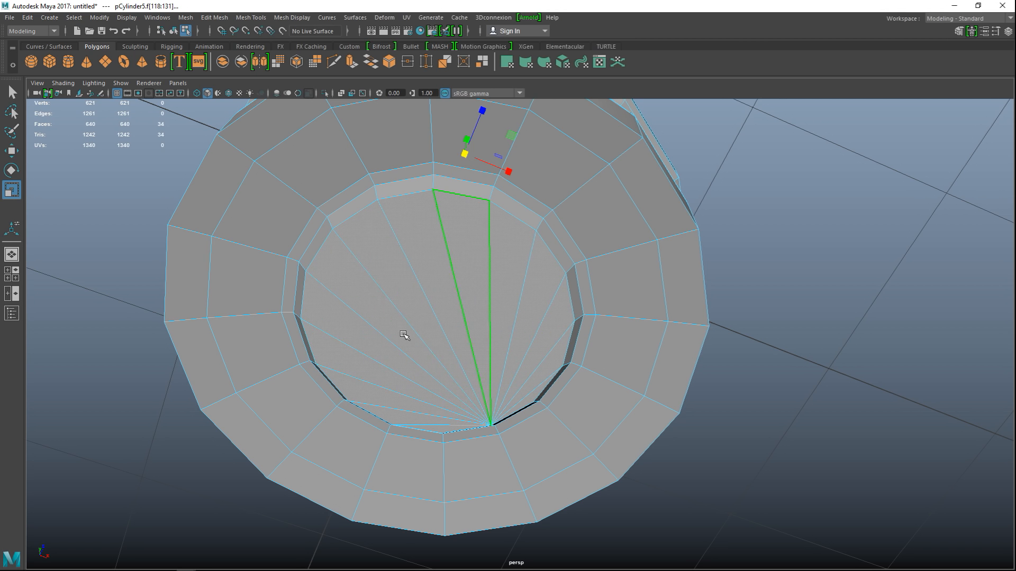
click(785, 205)
scroll(774, 206, down, 6)
alt+drag(731, 209, 682, 412)
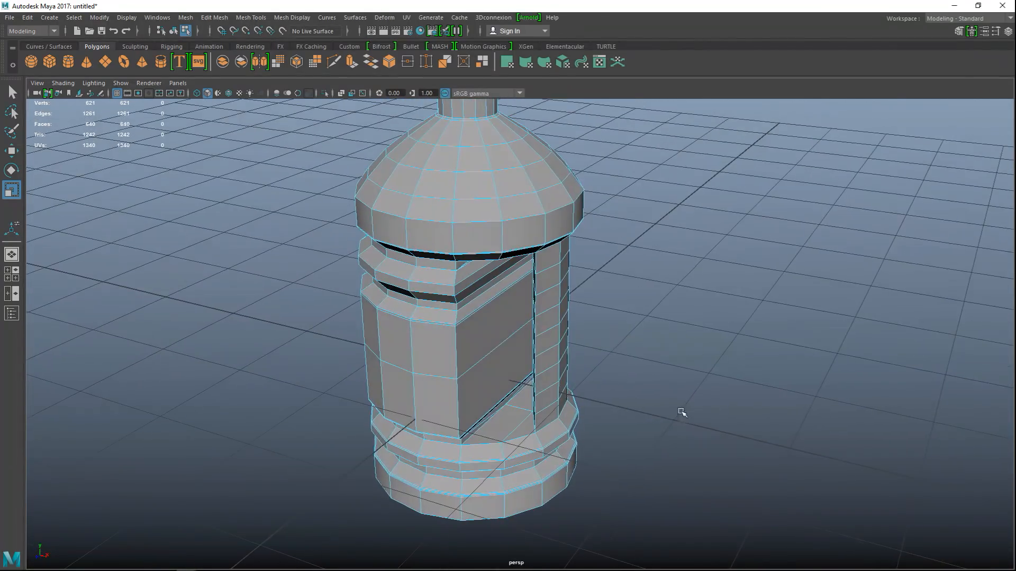
Preview the cleaned-up bottle smoothed from several sides in object mode, returning to the unsmoothed display.
right_drag(478, 208, 539, 206)
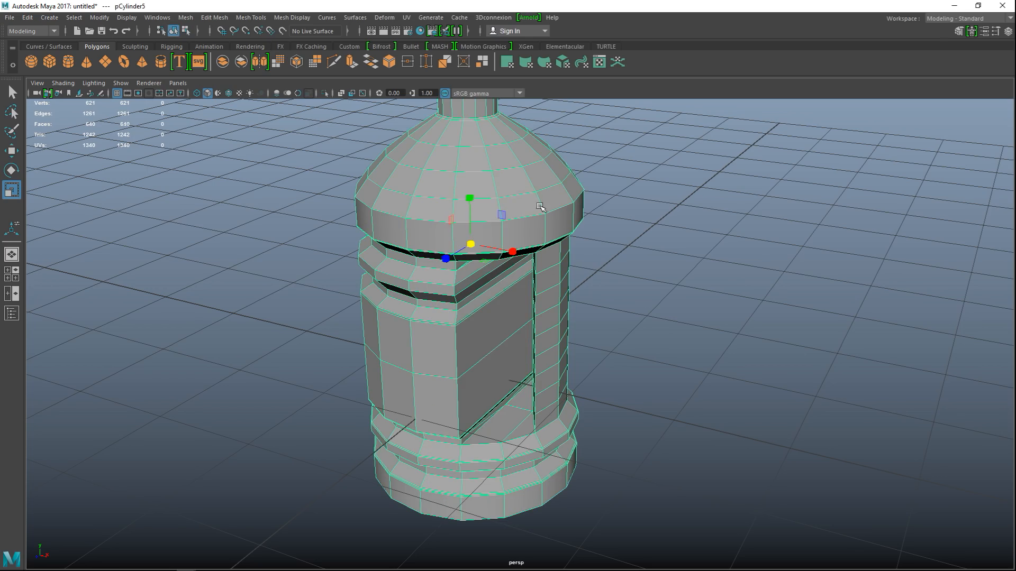
key(3)
alt+drag(658, 337, 692, 322)
click(741, 344)
alt+drag(741, 345, 642, 415)
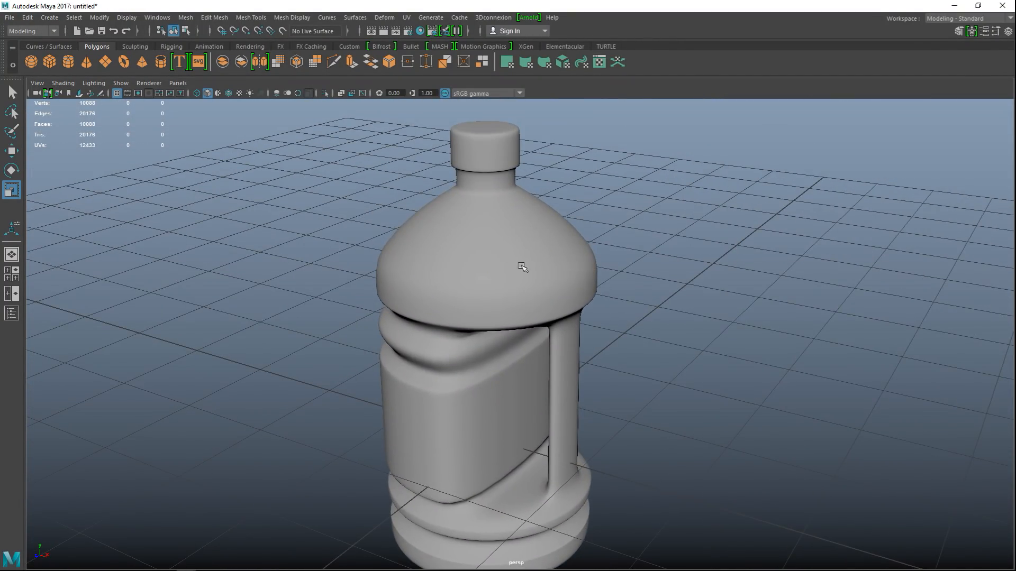
click(512, 260)
alt+drag(689, 340, 429, 375)
key(1)
Open the Insert Edge Loop Tool's settings and choose Multiple edge loops with the number of edge loops set to 1.
alt+drag(711, 396, 809, 357)
alt+middle_drag(802, 367, 746, 392)
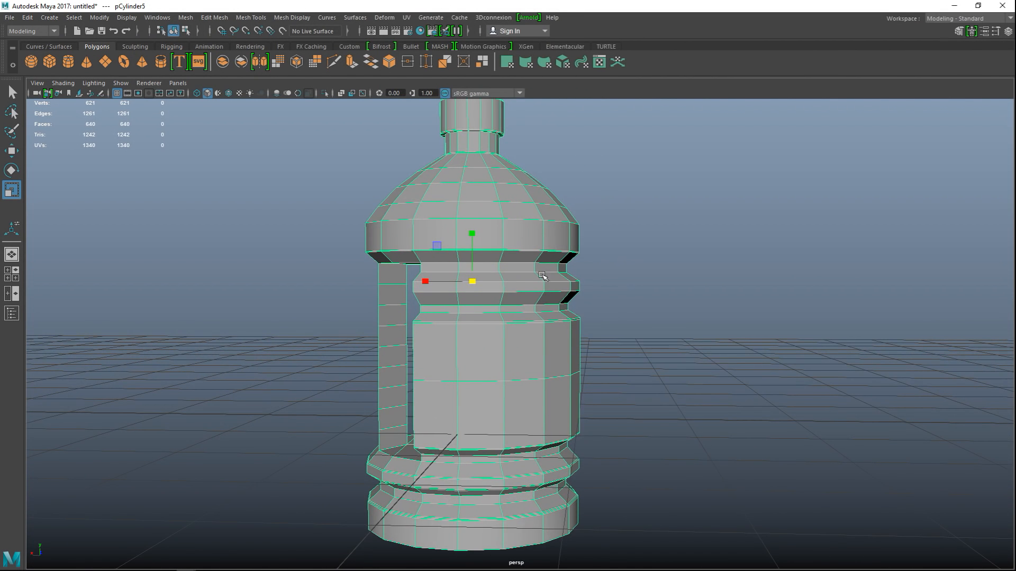
click(250, 17)
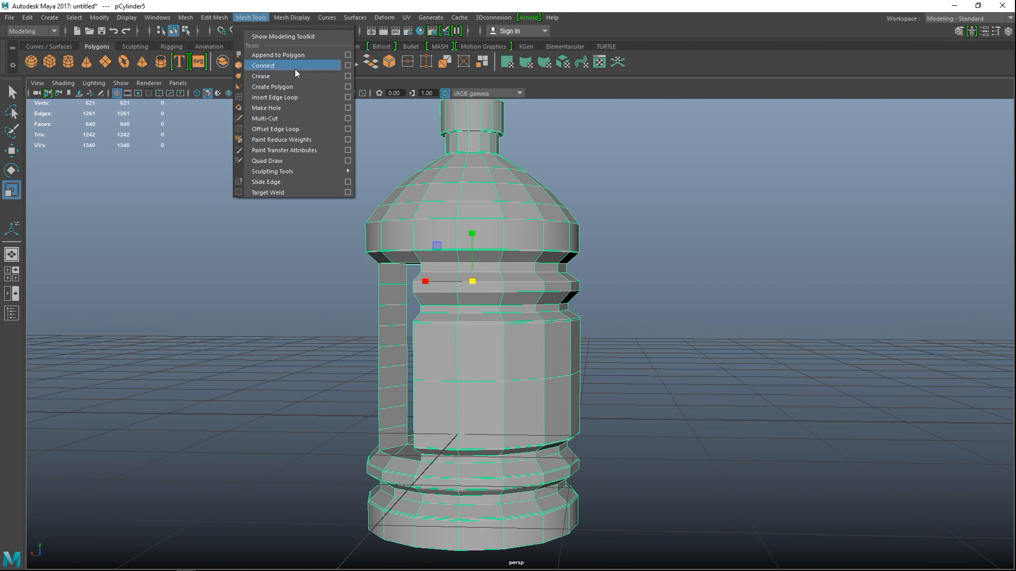
click(347, 97)
click(167, 272)
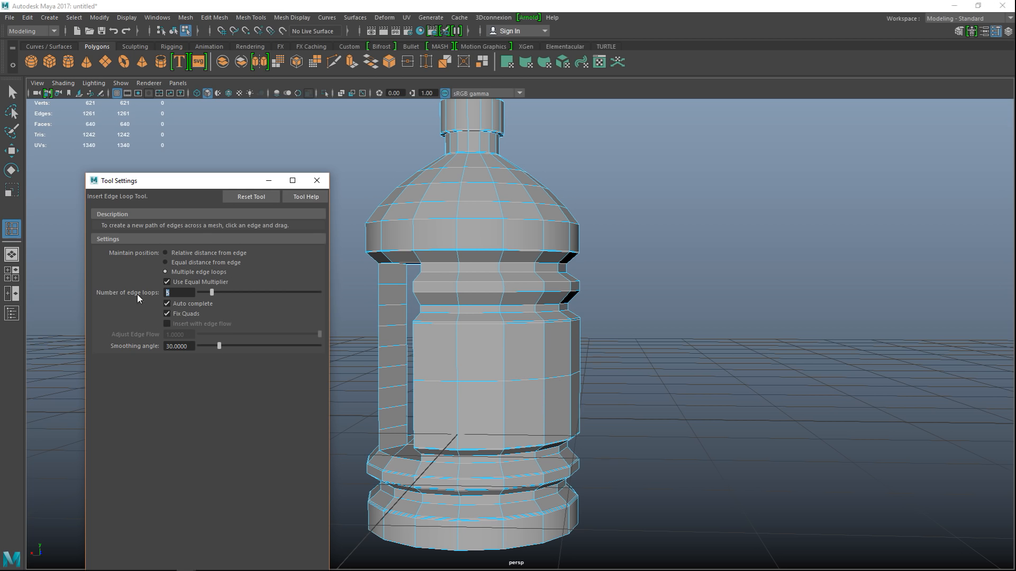
click(462, 366)
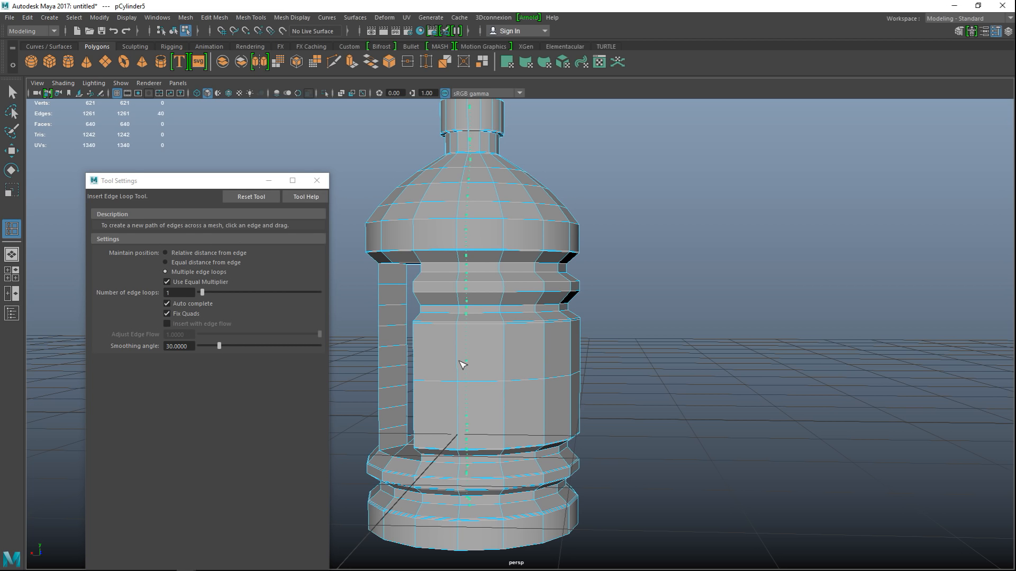
click(462, 364)
key(ctrl+z)
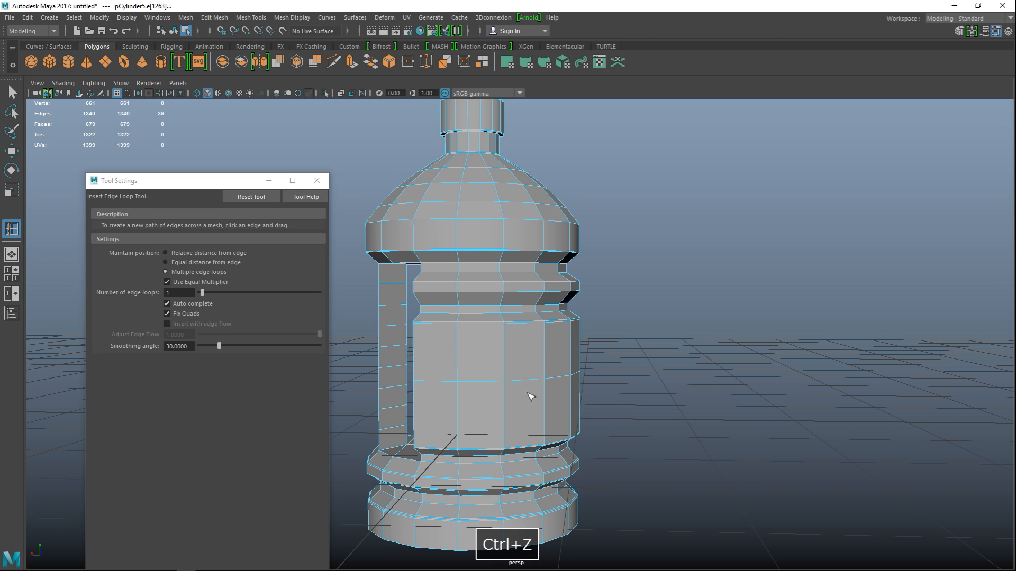
Insert one centred horizontal edge loop in the upper half and one in the lower half of the main body section.
scroll(498, 392, up, 3)
alt+drag(796, 364, 715, 376)
click(523, 368)
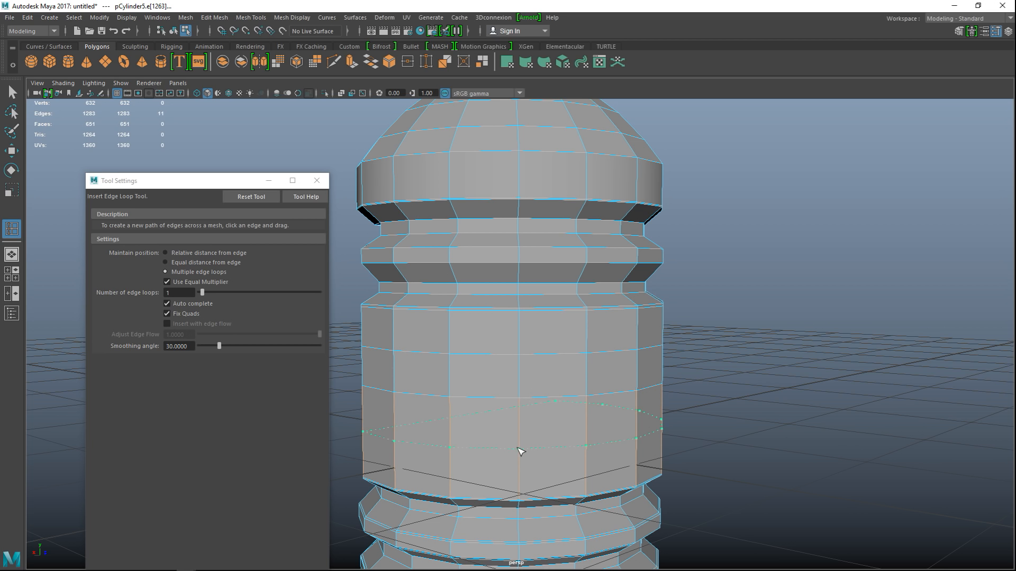
key(q)
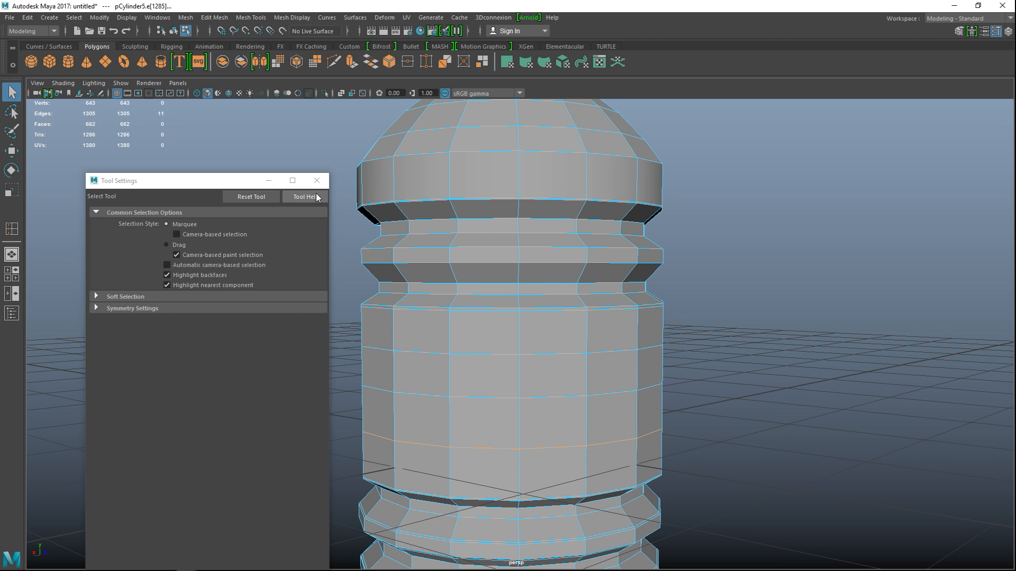
click(317, 182)
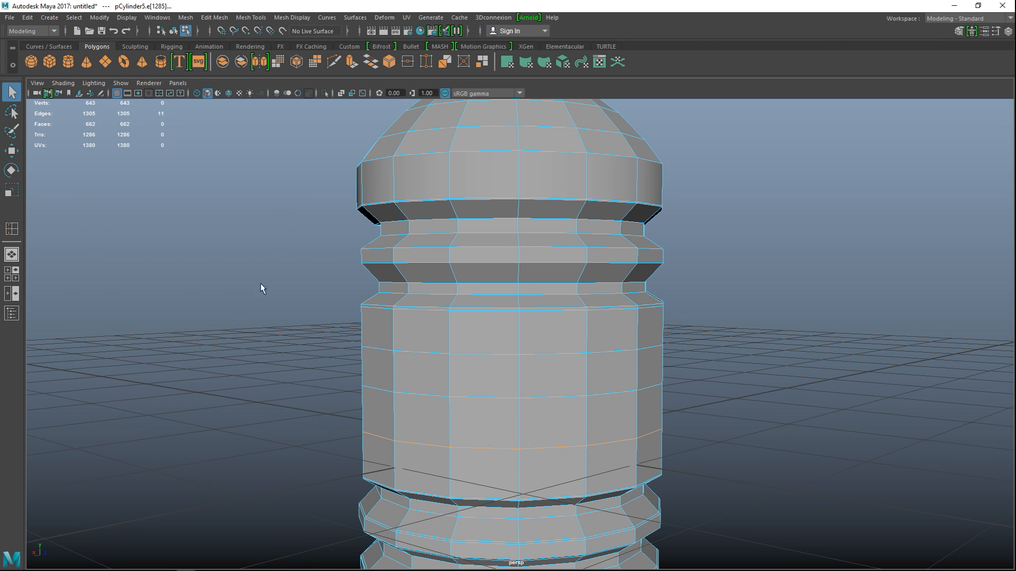
Move the main body's middle horizontal row of vertices slightly down in the front view, returning to perspective and deselecting them.
click(12, 273)
key(space)
alt+middle_drag(681, 426, 725, 391)
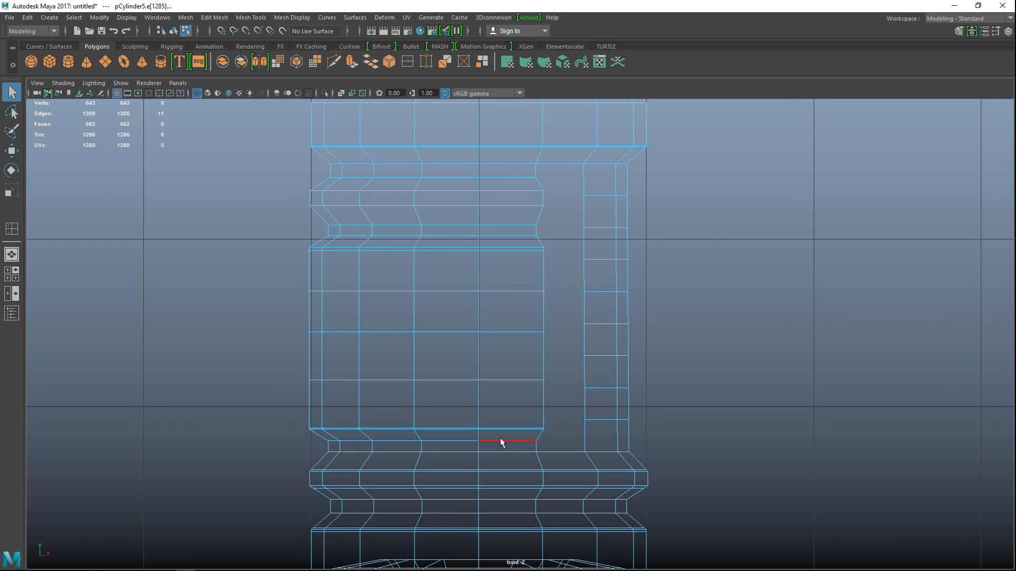
right_drag(378, 335, 321, 249)
drag(260, 322, 565, 348)
key(w)
drag(425, 278, 427, 286)
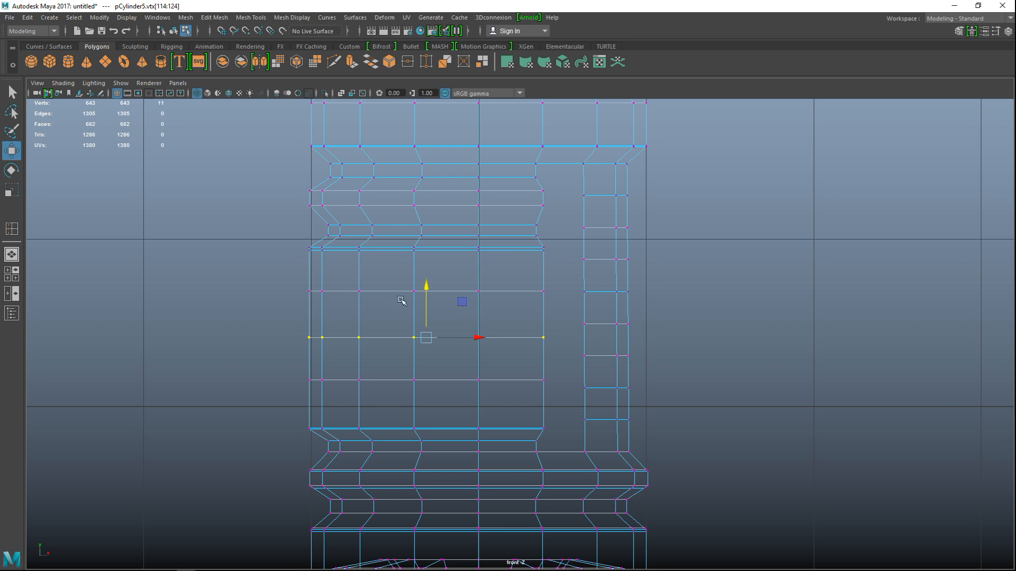
key(space)
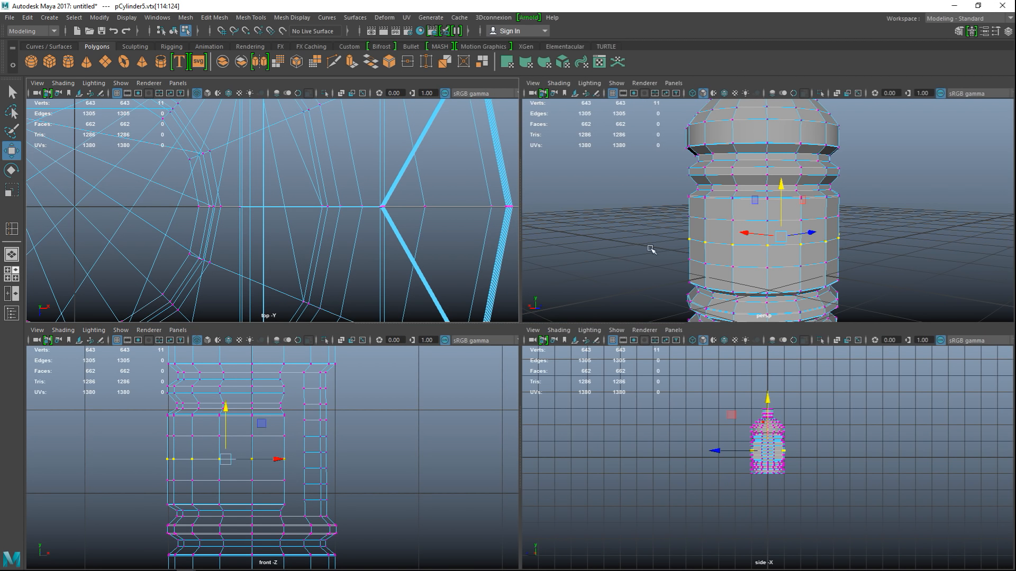
key(space)
click(774, 295)
Display the Modeling Toolkit and activate its Multi-Cut tool for cutting the bottle's main body.
scroll(748, 295, down, 5)
scroll(724, 335, up, 5)
alt+drag(723, 335, 687, 377)
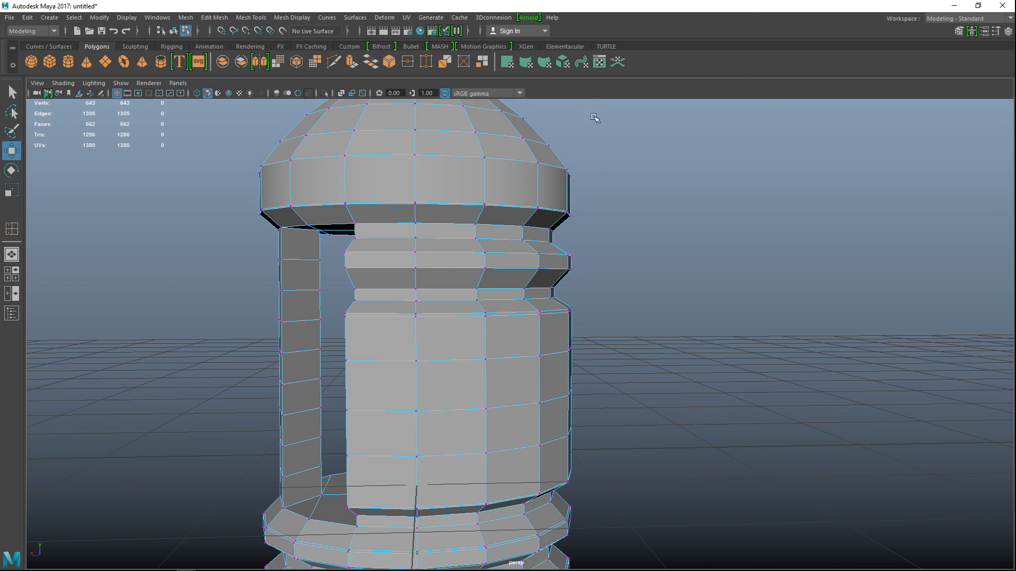
click(958, 31)
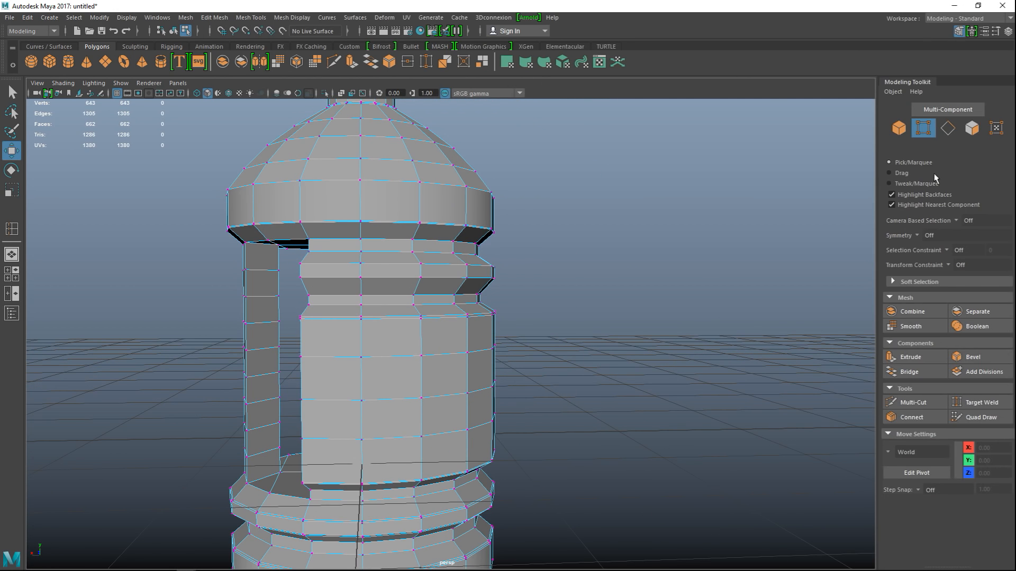
click(922, 408)
scroll(672, 354, down, 3)
scroll(667, 362, up, 3)
scroll(669, 359, up, 1)
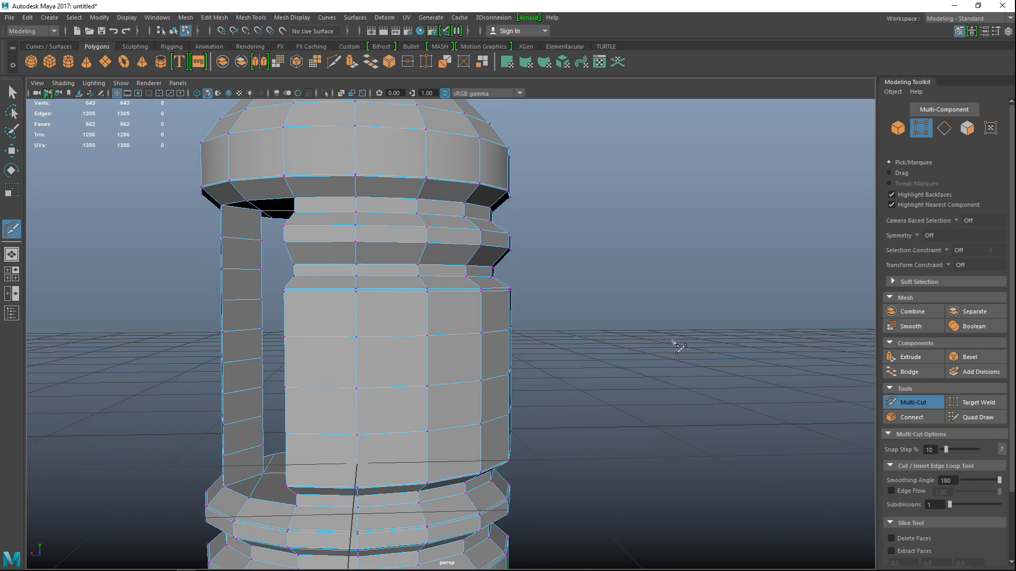
alt+middle_drag(656, 378, 668, 358)
alt+drag(668, 369, 673, 366)
click(325, 354)
alt+drag(586, 437, 585, 372)
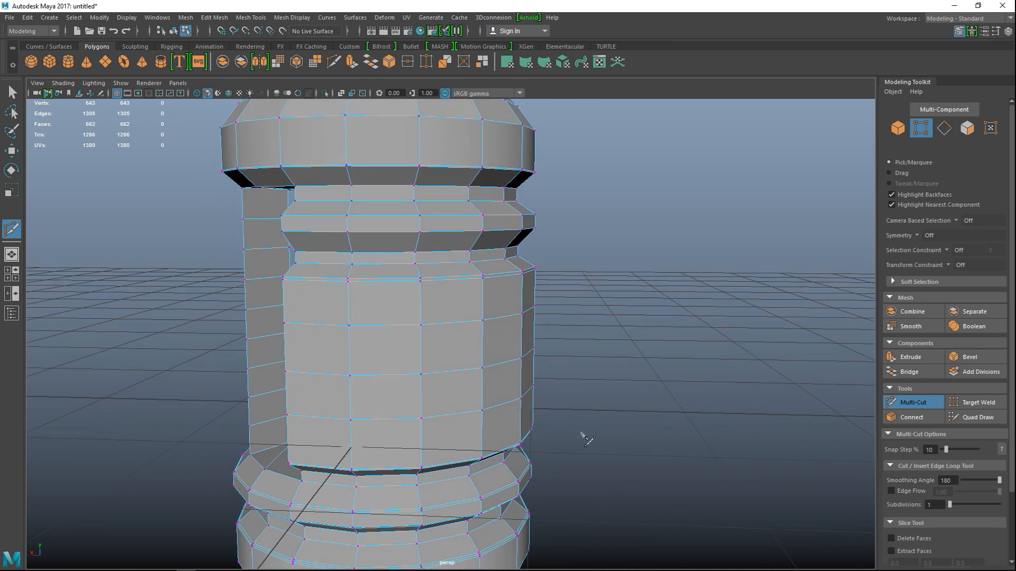
Cut a zigzag edge line around the main body, alternating between vertices of its middle and upper horizontal edge loops.
click(370, 386)
click(427, 330)
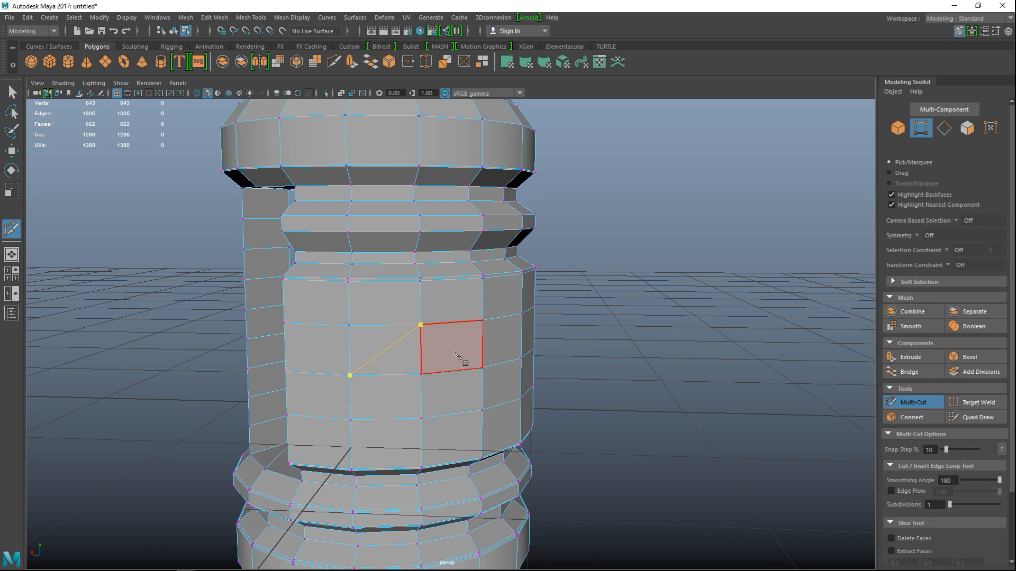
click(482, 369)
alt+drag(606, 405, 449, 362)
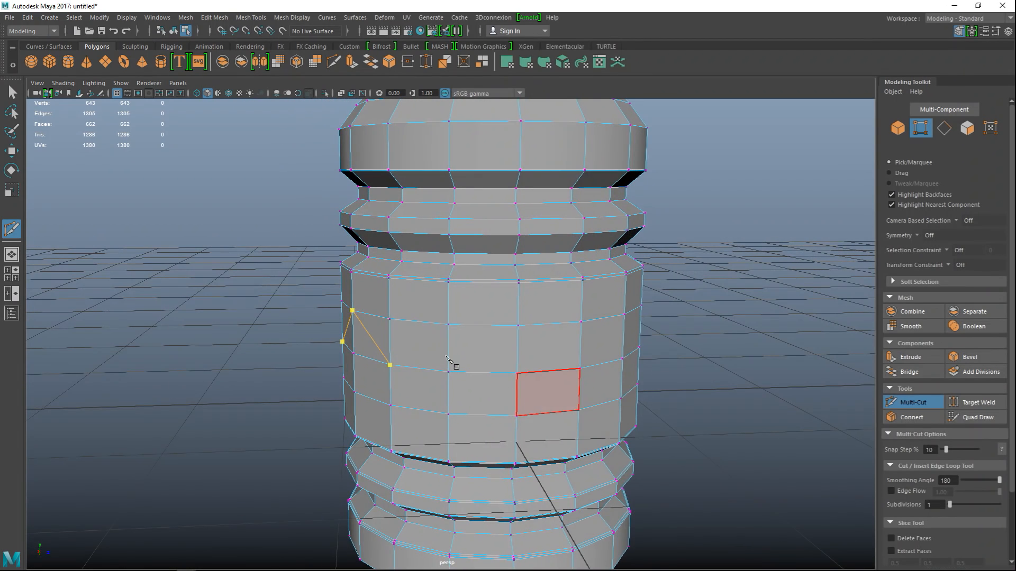
click(517, 374)
click(582, 321)
alt+drag(703, 394, 617, 392)
click(497, 381)
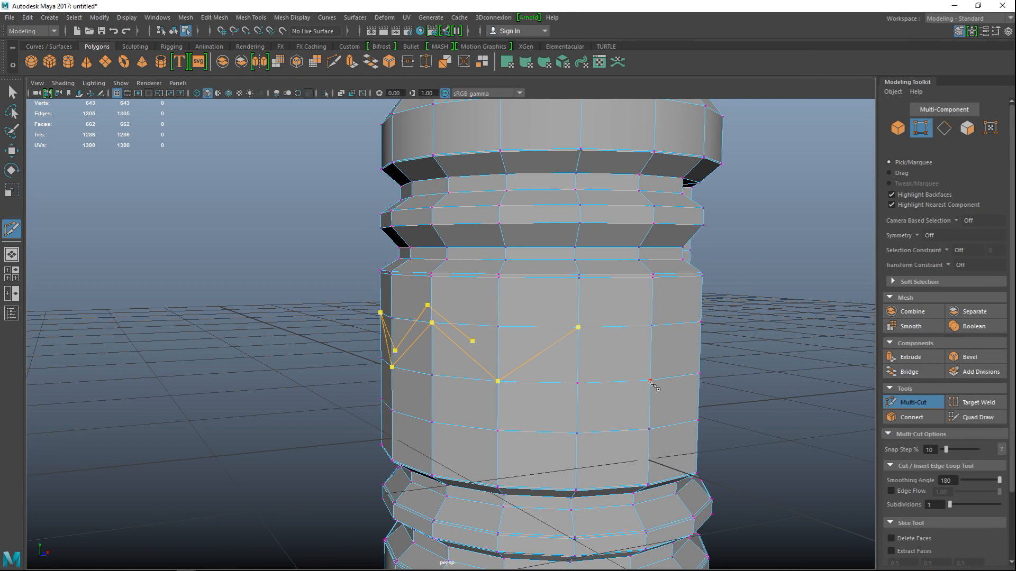
scroll(757, 370, down, 3)
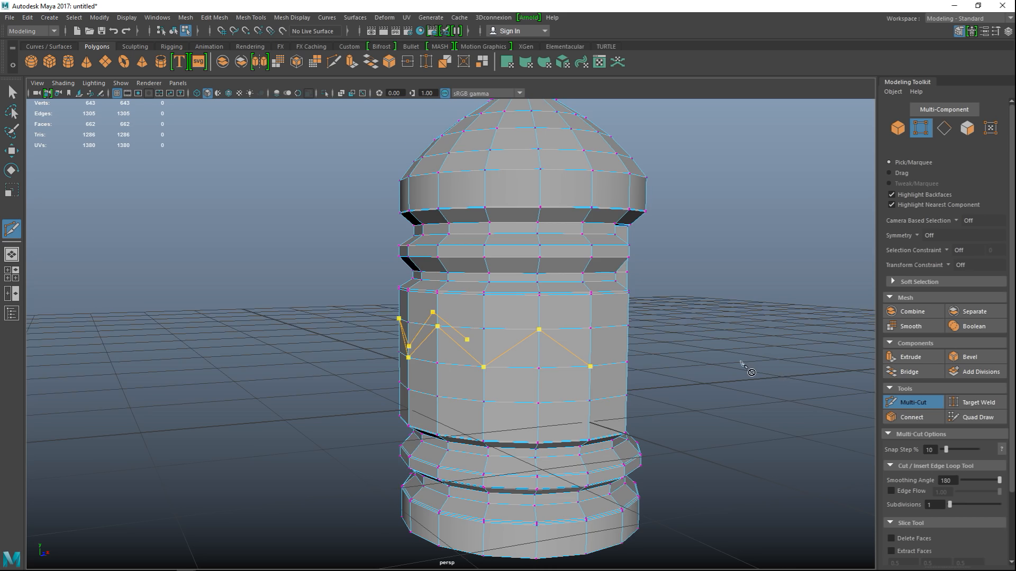
alt+drag(741, 363, 812, 364)
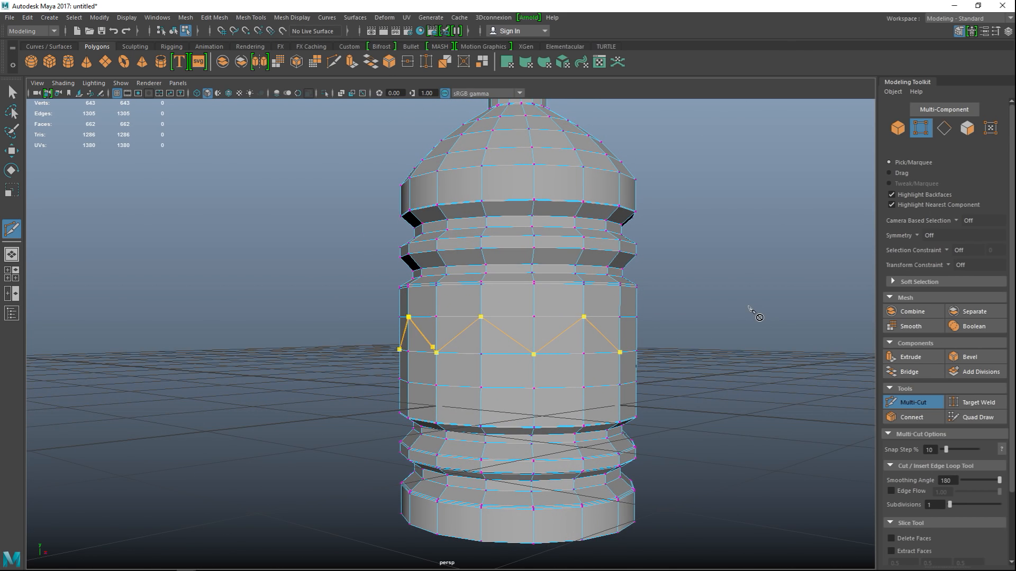
key(Return)
Cut a second, parallel zigzag line around the main body, alternating between vertices of its lower and middle horizontal edge loops.
alt+drag(672, 380, 707, 418)
click(365, 388)
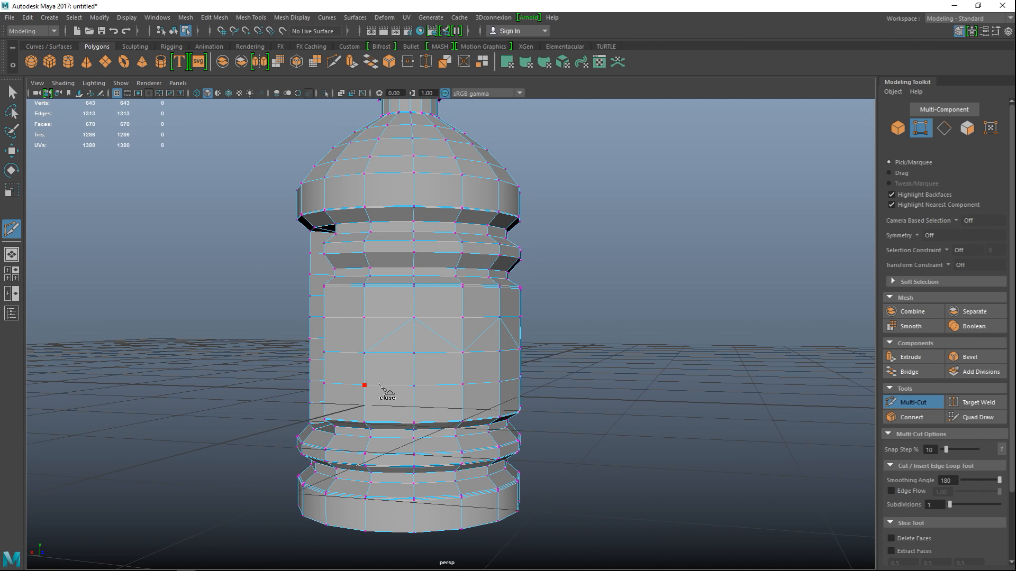
click(417, 356)
click(464, 386)
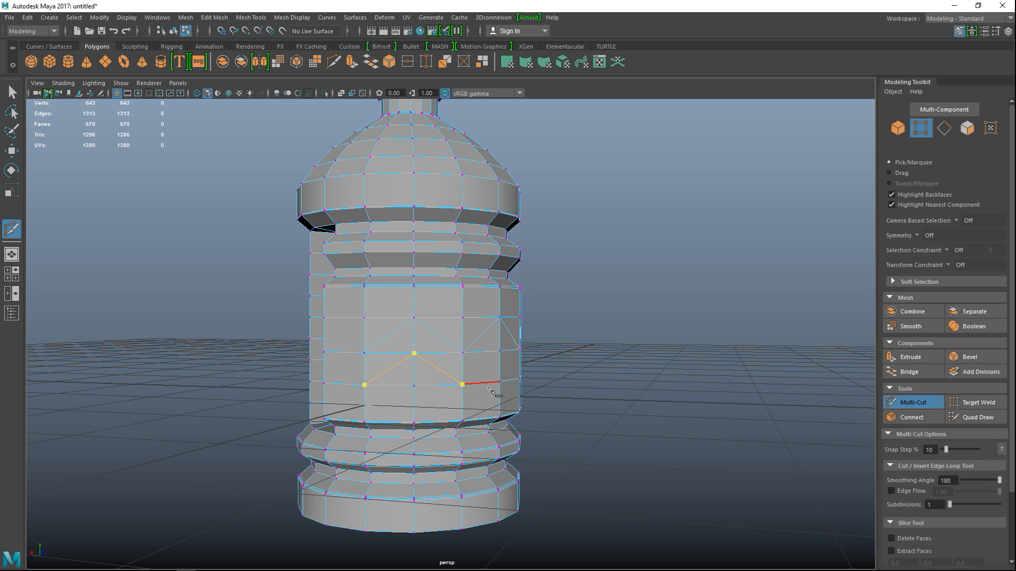
click(501, 356)
alt+drag(596, 399, 475, 392)
click(474, 389)
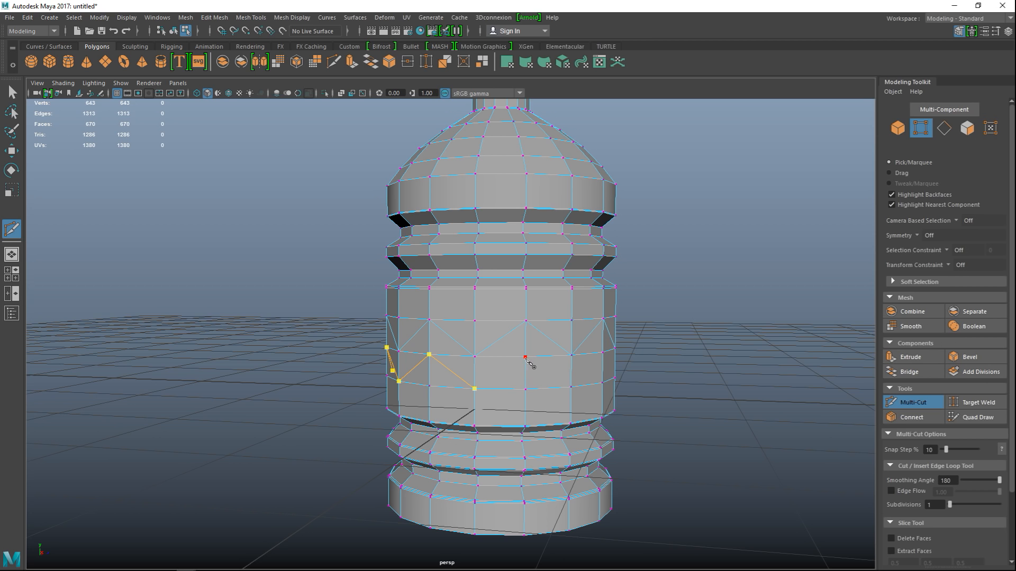
click(549, 379)
click(602, 407)
alt+drag(602, 407, 494, 351)
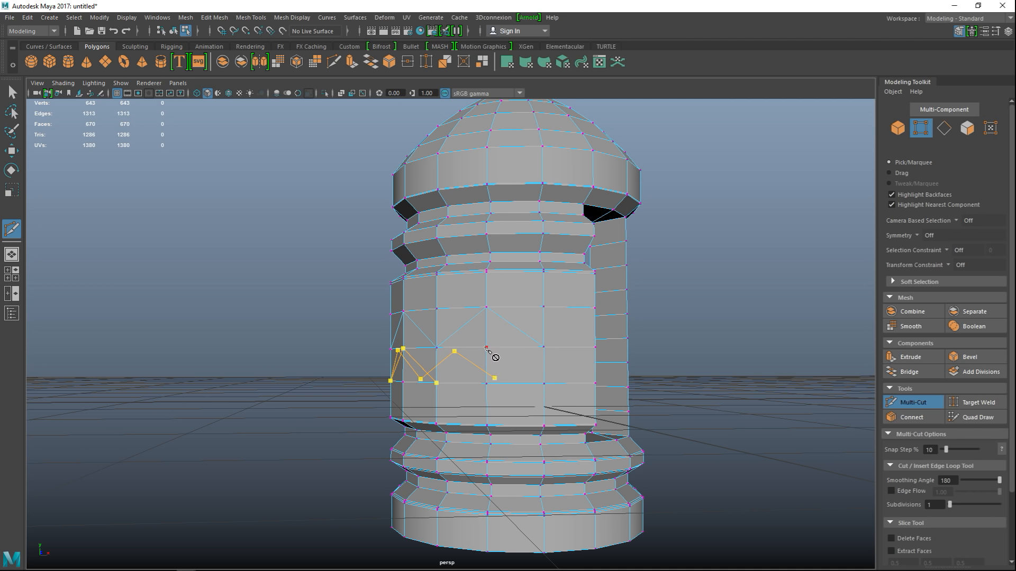
alt+drag(614, 394, 569, 400)
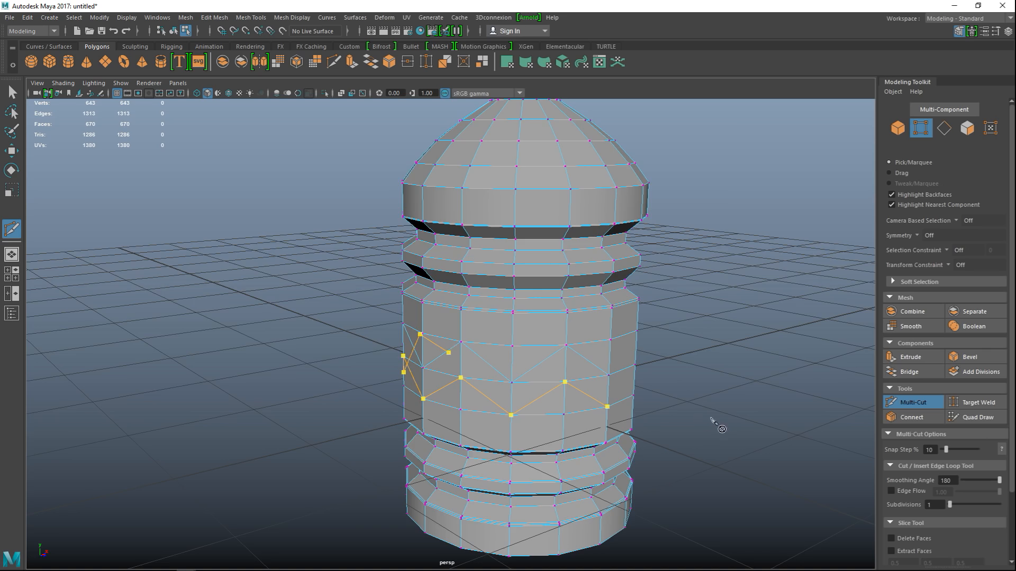
alt+drag(716, 420, 690, 419)
key(Return)
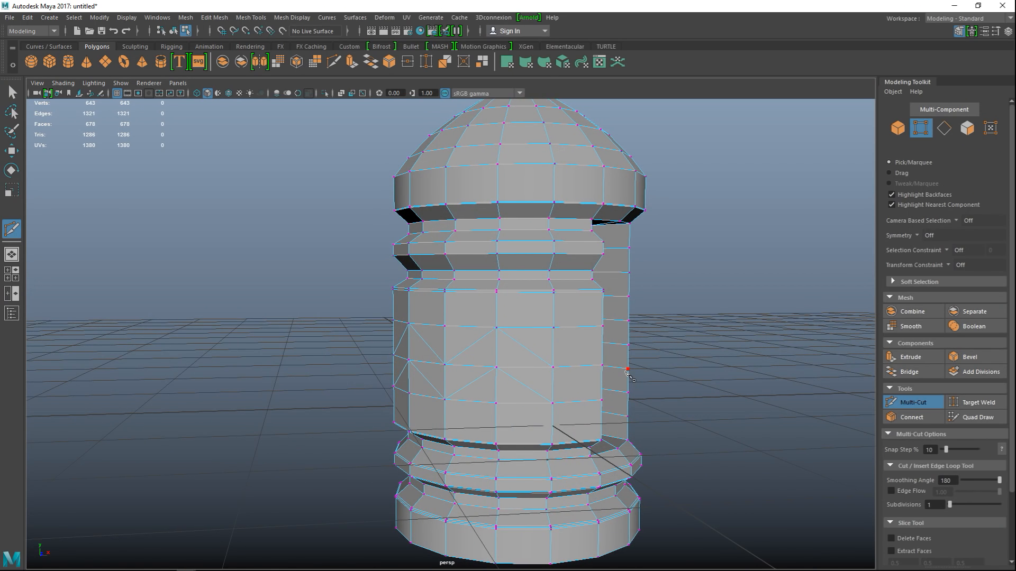
Delete the eight middle horizontal edges that cross the band between the two zigzag cuts.
scroll(677, 427, down, 3)
scroll(677, 422, up, 5)
alt+drag(671, 414, 784, 415)
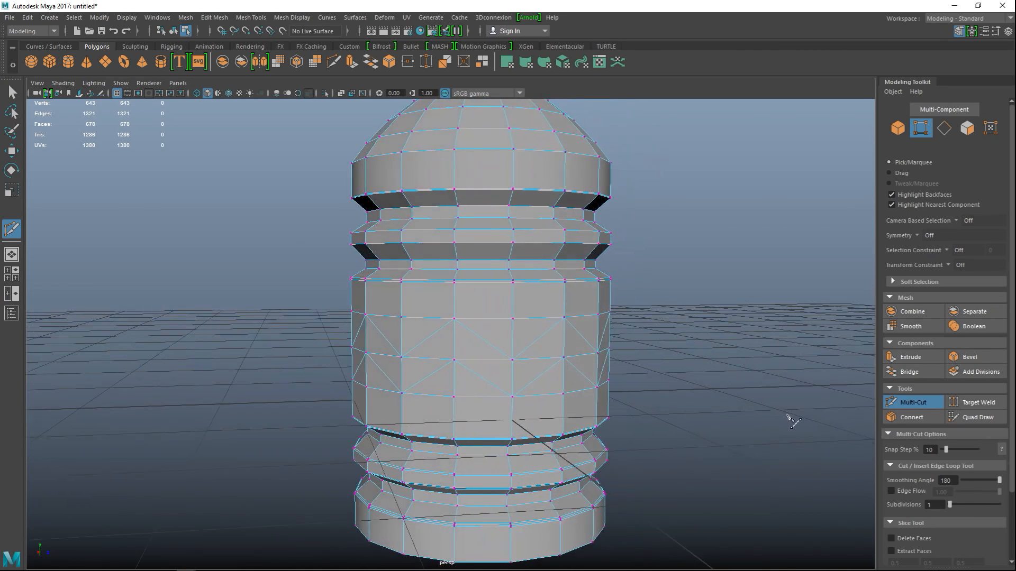
key(q)
alt+drag(638, 458, 688, 437)
right_drag(385, 362, 370, 221)
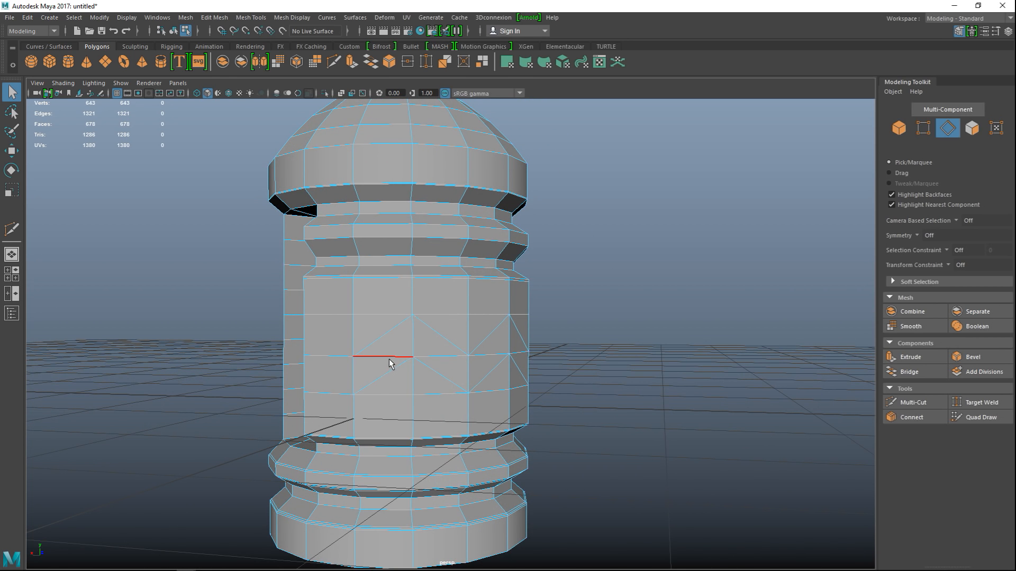
shift+click(442, 357)
shift+click(478, 356)
alt+drag(535, 377, 542, 399)
shift+click(474, 361)
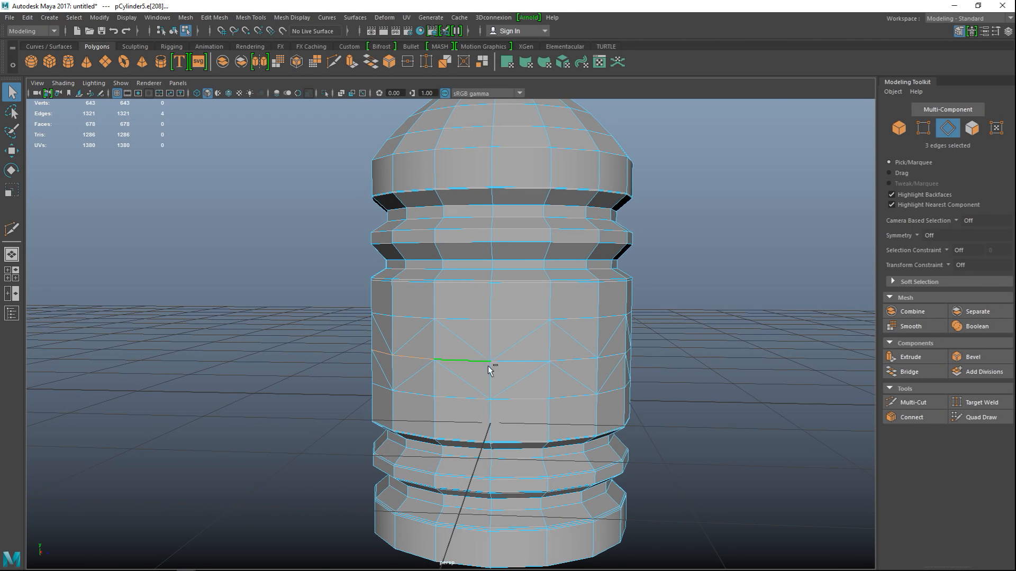
shift+click(526, 364)
shift+click(577, 361)
alt+drag(715, 413, 652, 408)
shift+click(518, 371)
shift+click(588, 371)
key(ctrl+Delete)
key(r)
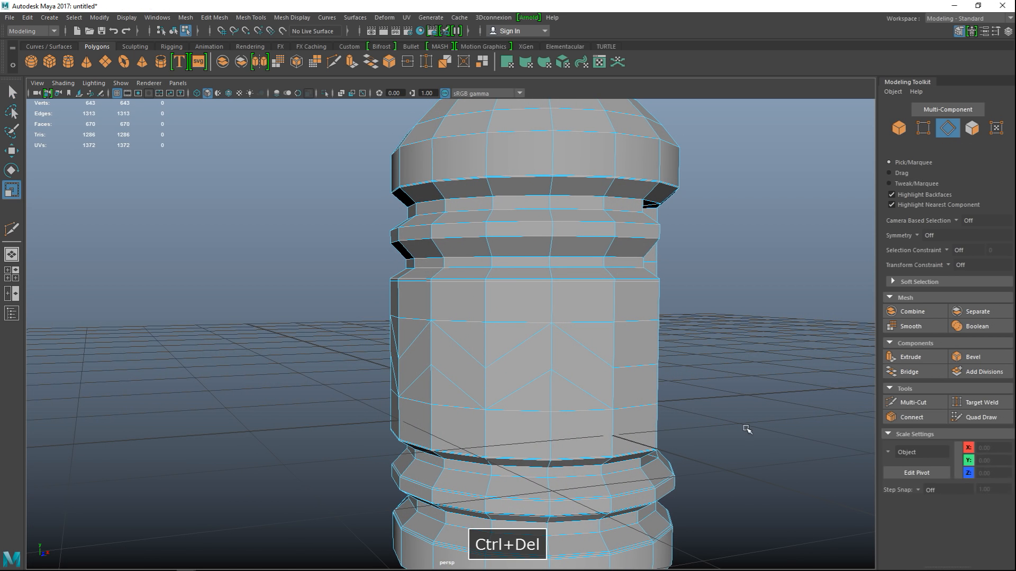
Select the eight faces of the zigzag band around the main body and extrude them.
scroll(675, 381, down, 4)
alt+drag(601, 428, 721, 439)
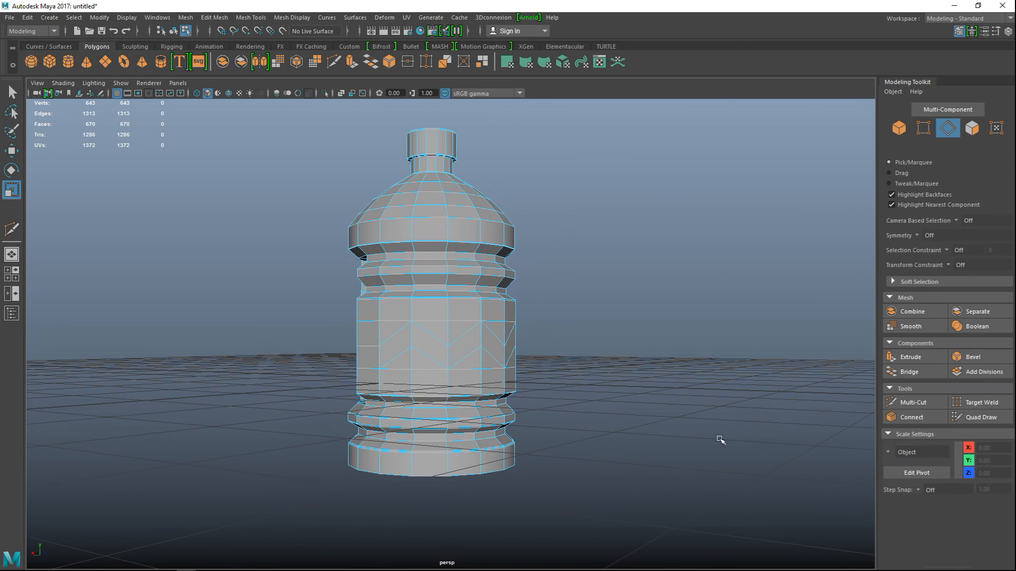
alt+drag(431, 374, 448, 387)
right_drag(397, 359, 404, 278)
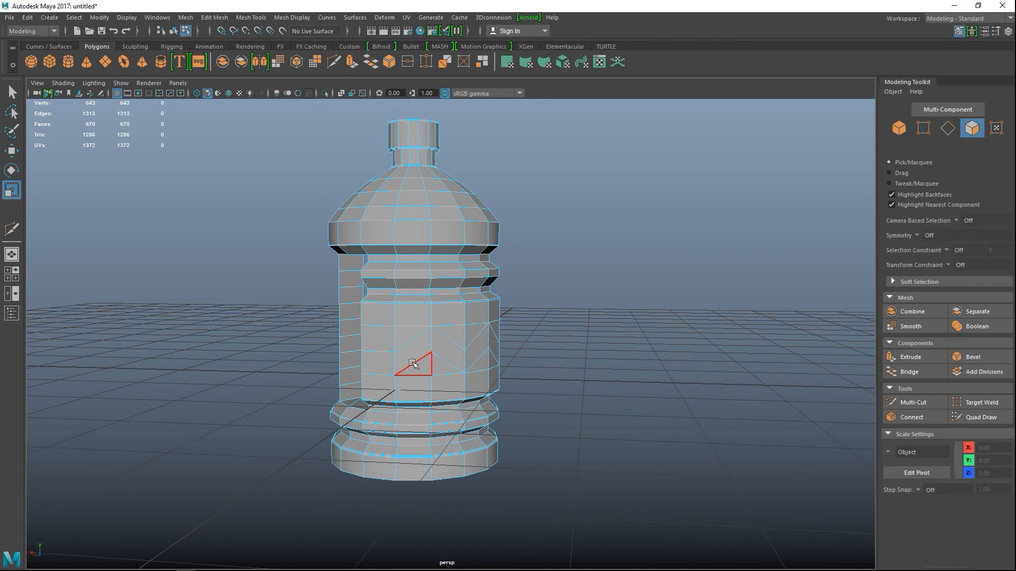
click(414, 347)
shift+click(448, 352)
shift+click(472, 355)
alt+drag(625, 403, 524, 418)
shift+click(465, 362)
shift+click(491, 365)
shift+click(524, 355)
alt+drag(704, 415, 601, 413)
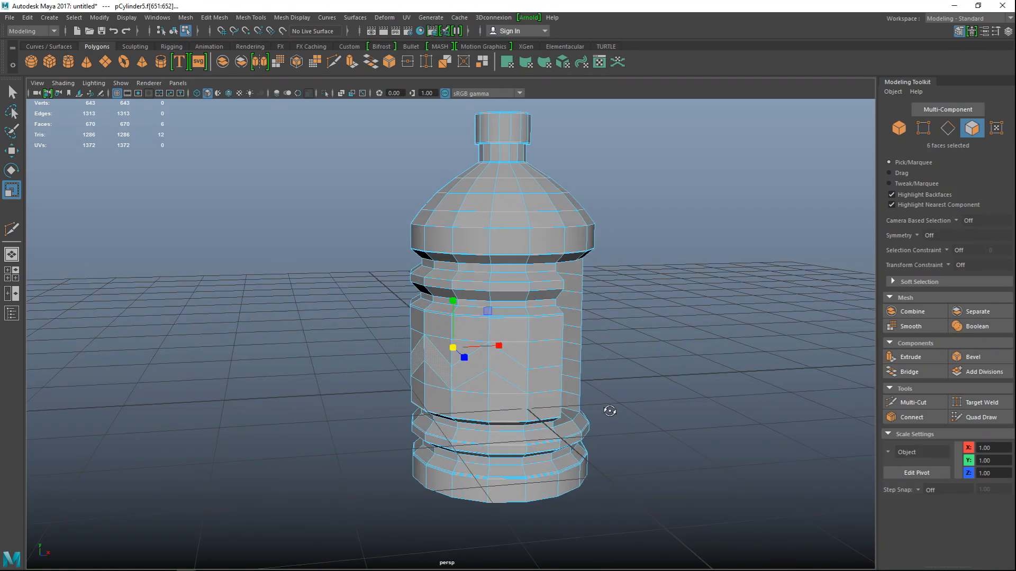
shift+click(483, 380)
scroll(638, 421, up, 5)
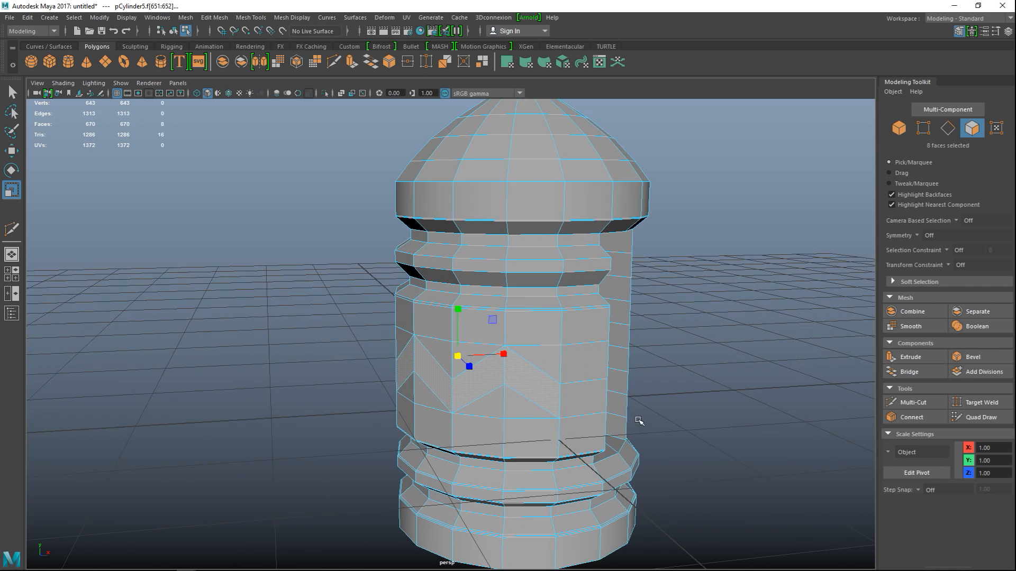
alt+drag(593, 436, 737, 436)
alt+middle_drag(675, 439, 610, 443)
alt+drag(610, 443, 647, 446)
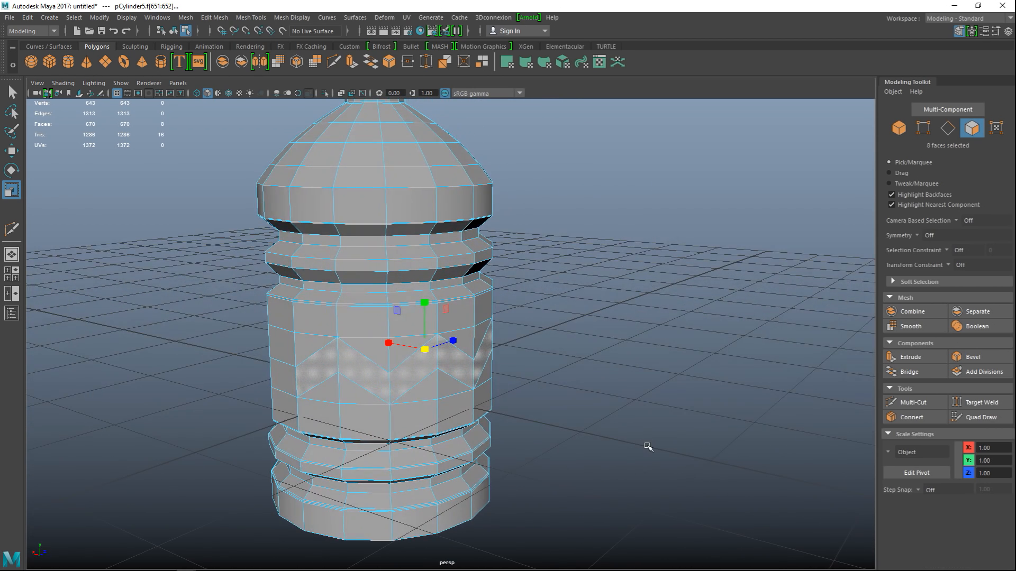
key(ctrl+e)
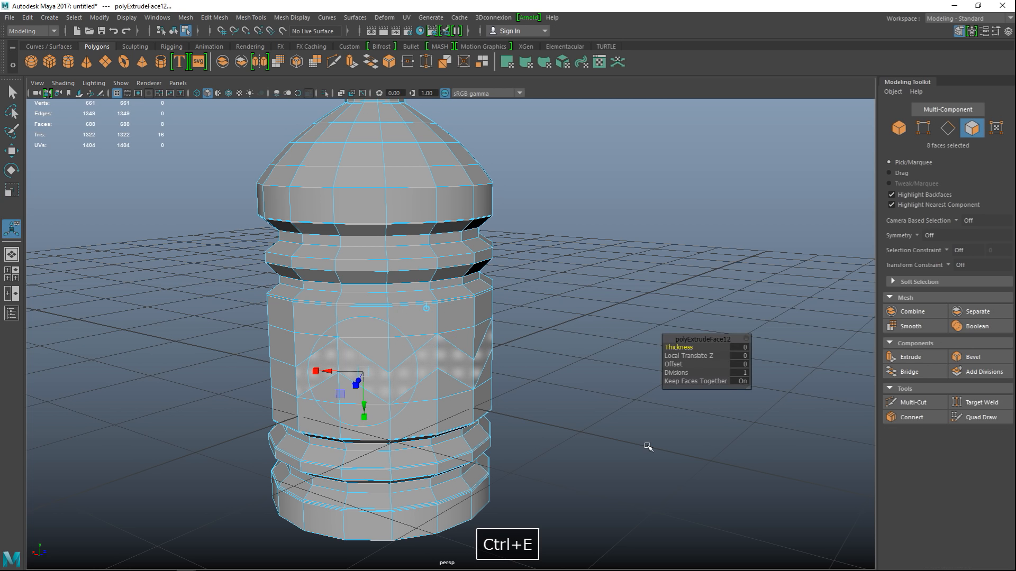
Set the zigzag face extrusion's offset to 0.05.
drag(674, 365, 682, 373)
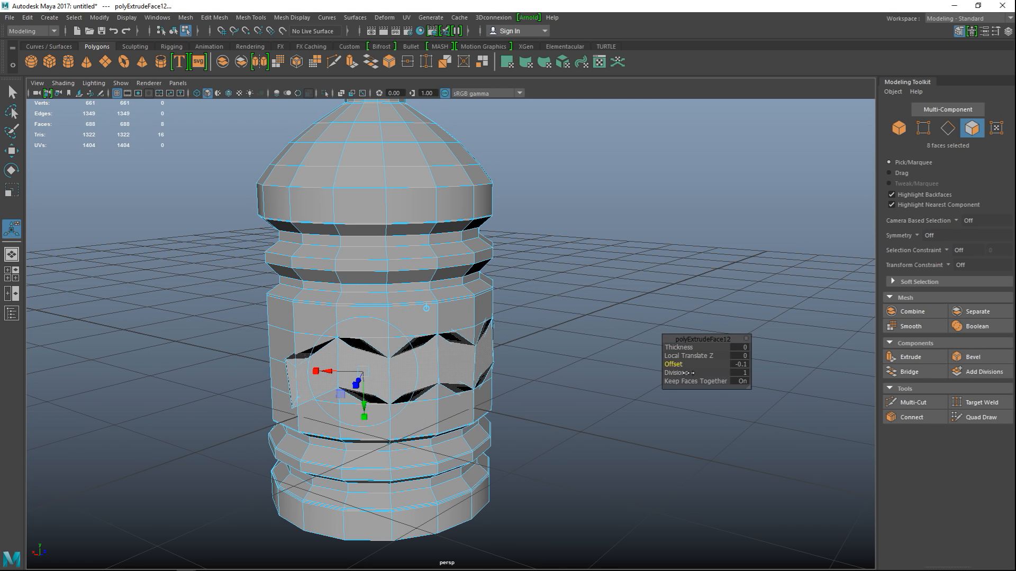
click(737, 365)
key(Return)
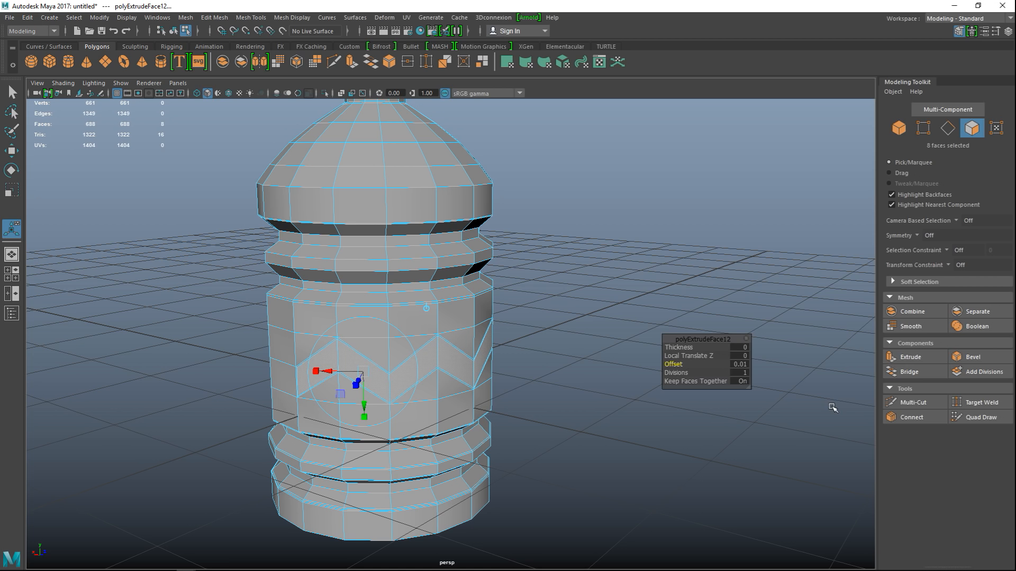
click(736, 365)
text(0.05)
key(Return)
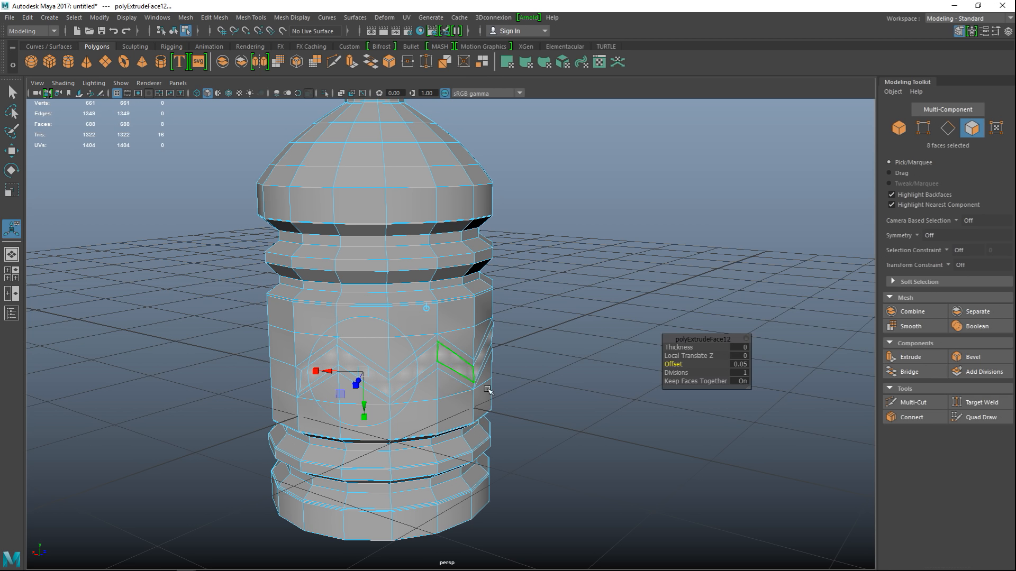
Recess the extruded zigzag band into the body with a thickness of -0.05.
scroll(487, 392, up, 4)
scroll(507, 415, up, 1)
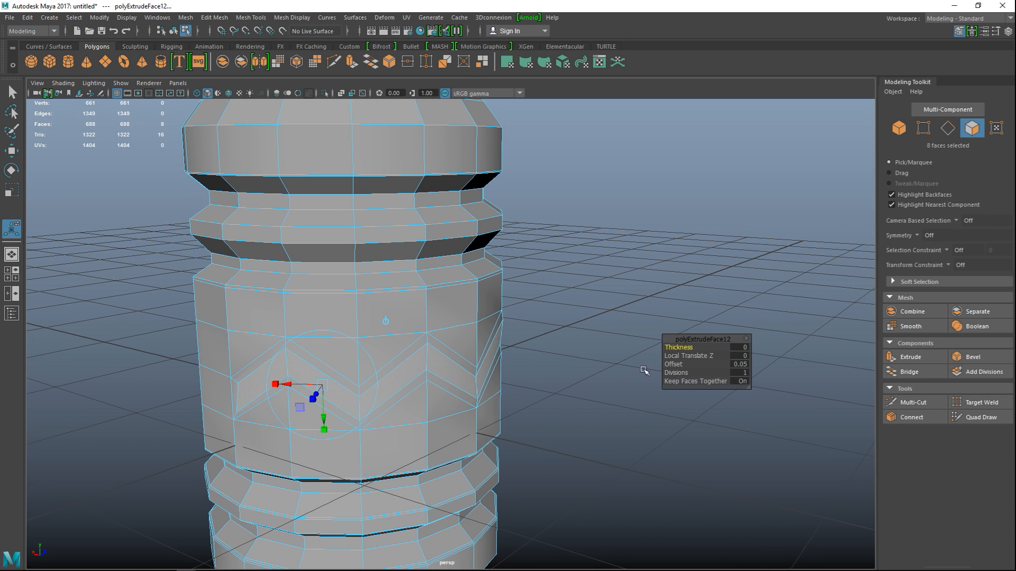
drag(671, 348, 672, 348)
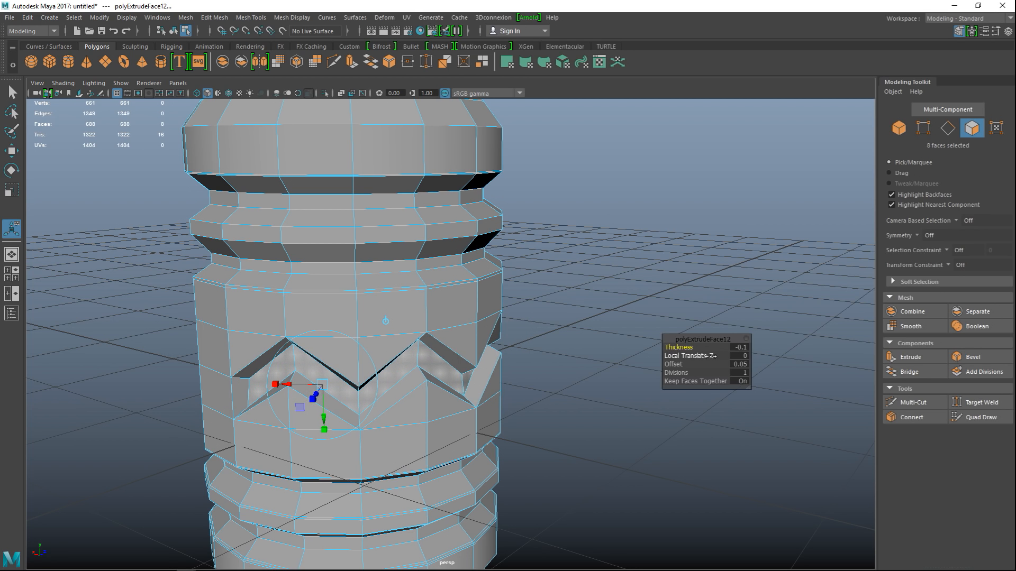
click(739, 348)
key(Return)
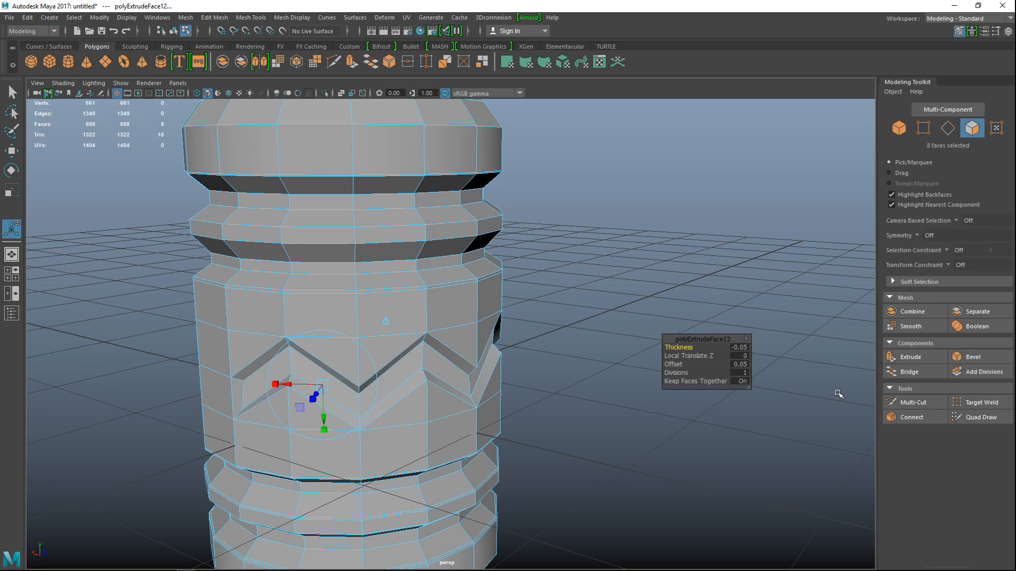
alt+drag(617, 439, 534, 433)
key(super)
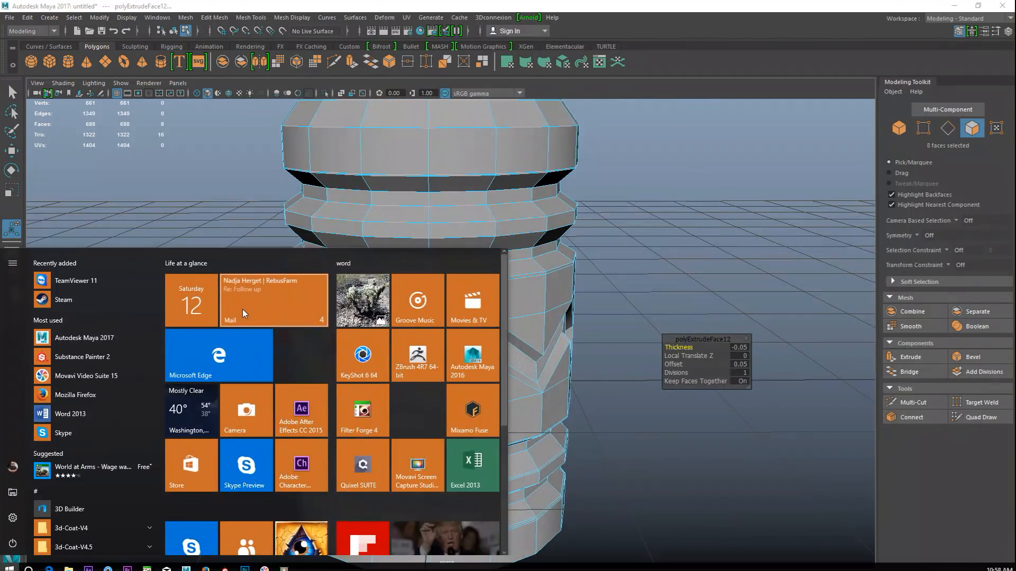
Return the bottle to object selection, examine its shape in smooth preview, and restore the unsmoothed display.
click(635, 246)
right_drag(478, 247, 529, 237)
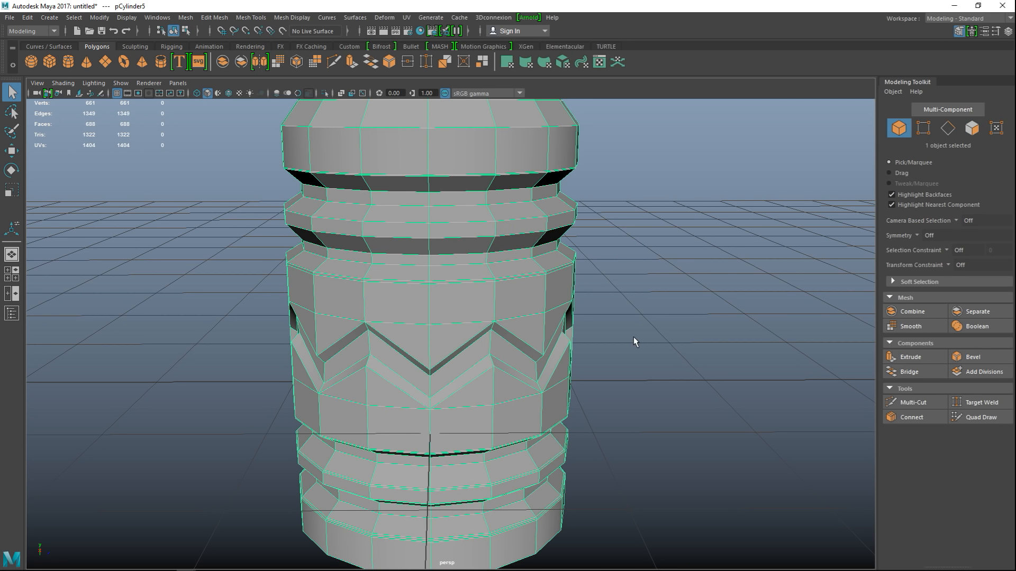
key(3)
click(665, 329)
scroll(667, 335, down, 2)
scroll(668, 337, up, 5)
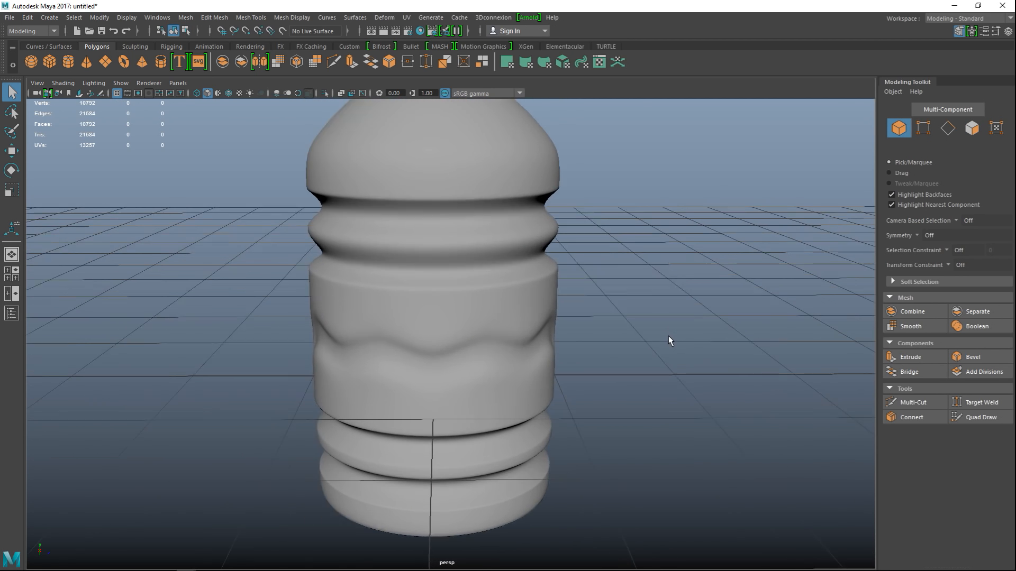
alt+drag(602, 365, 608, 339)
click(423, 245)
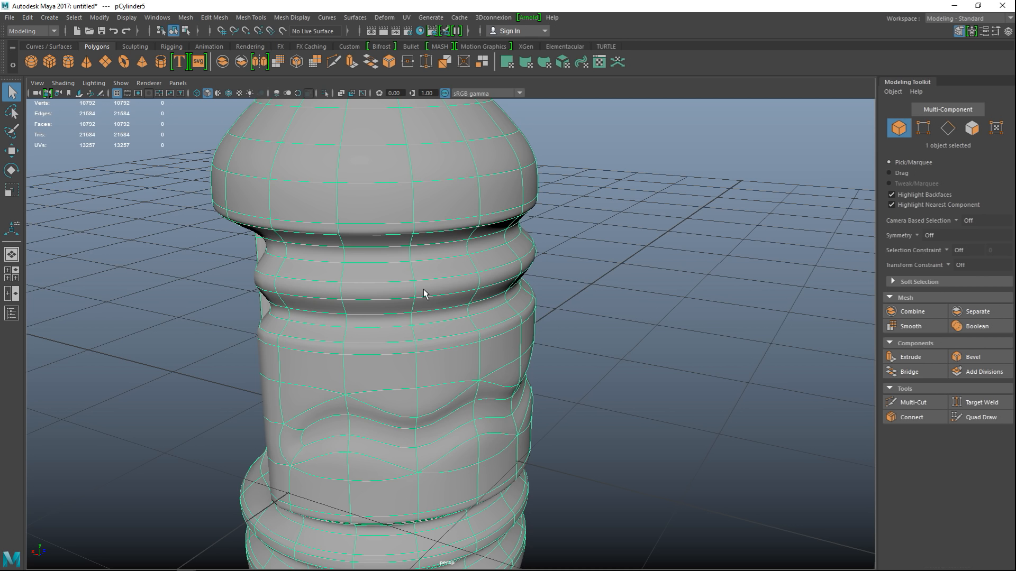
key(1)
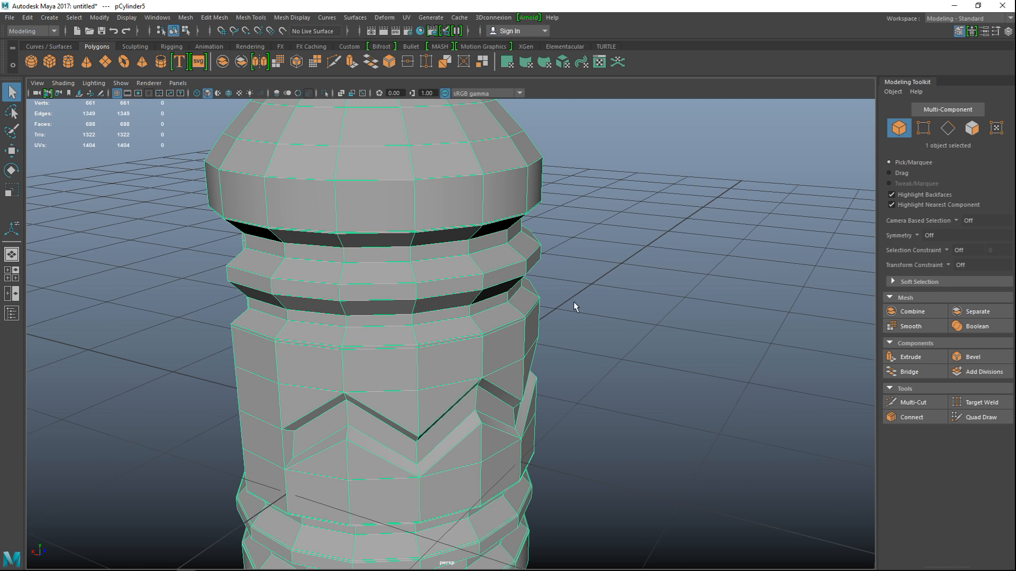
Run Cleanup on the selected bottle to tessellate faces with more than four sides.
scroll(570, 307, down, 5)
scroll(563, 316, up, 2)
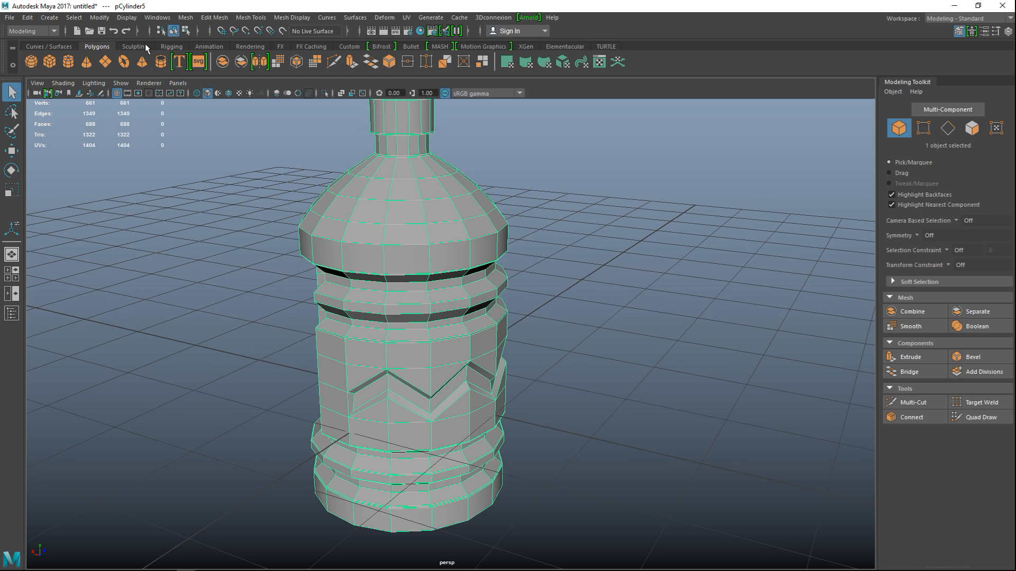
click(186, 17)
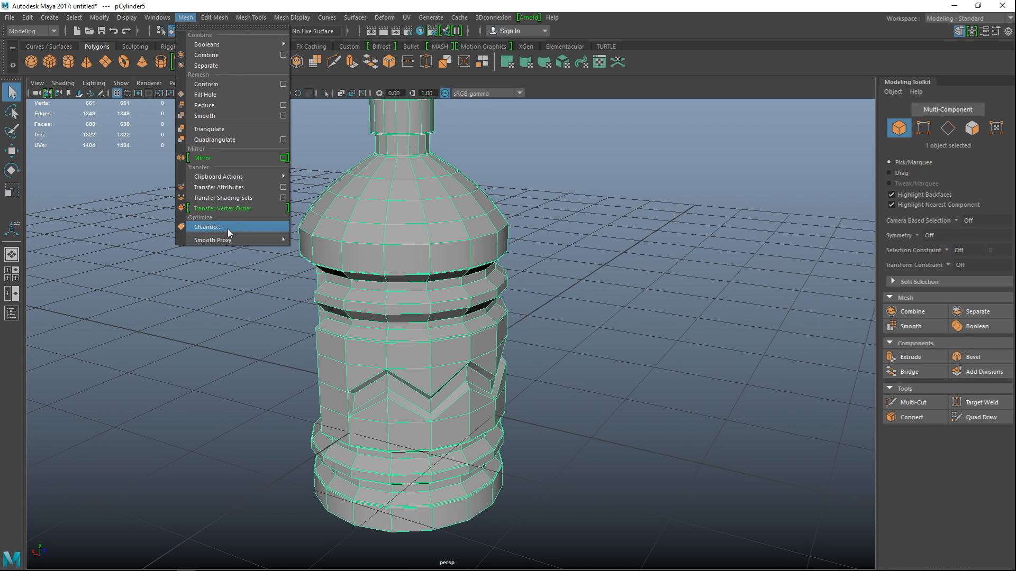
click(207, 227)
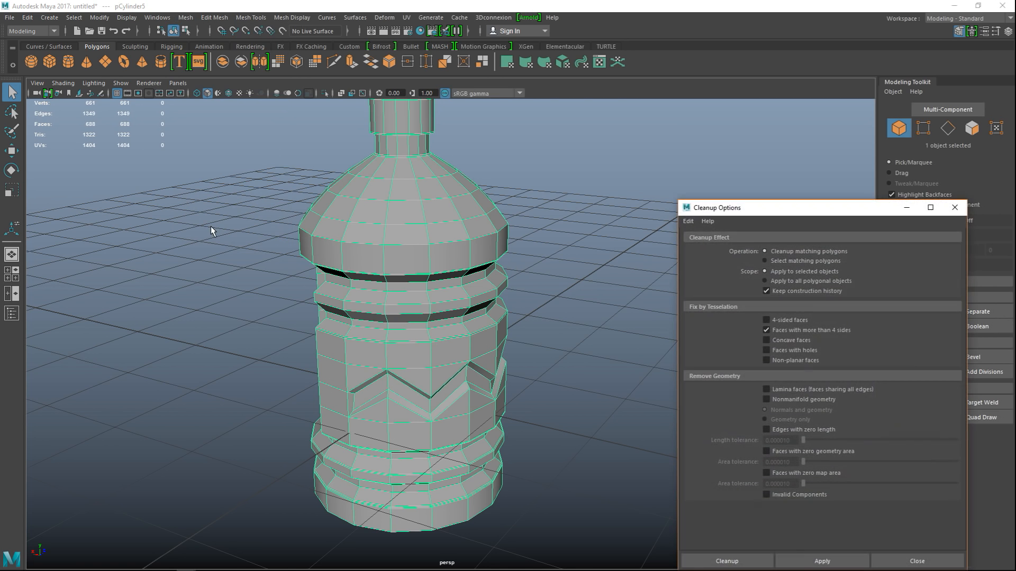
click(740, 563)
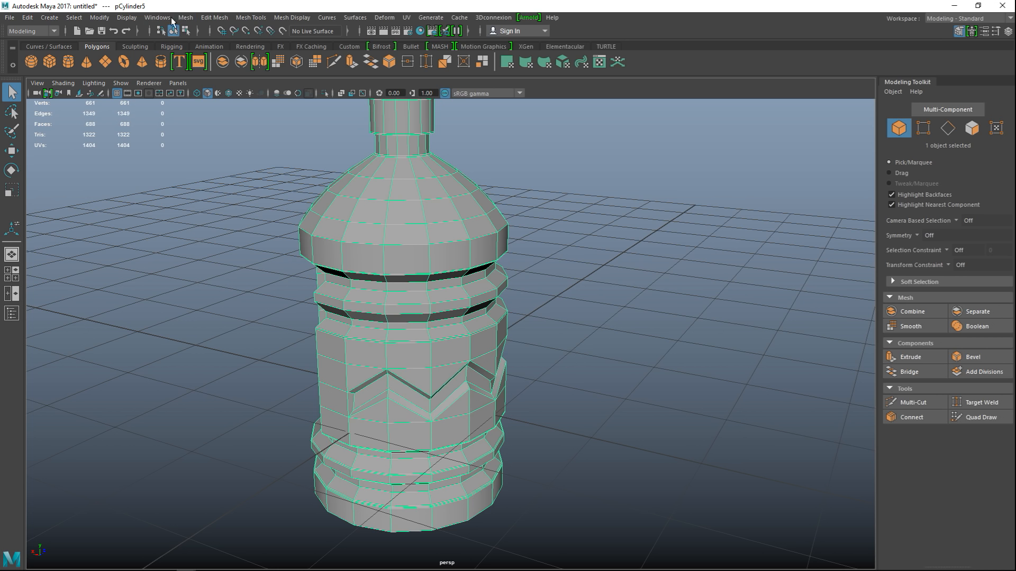
Smooth the bottle mesh with one division.
click(185, 17)
click(221, 117)
click(589, 243)
alt+drag(585, 317, 677, 444)
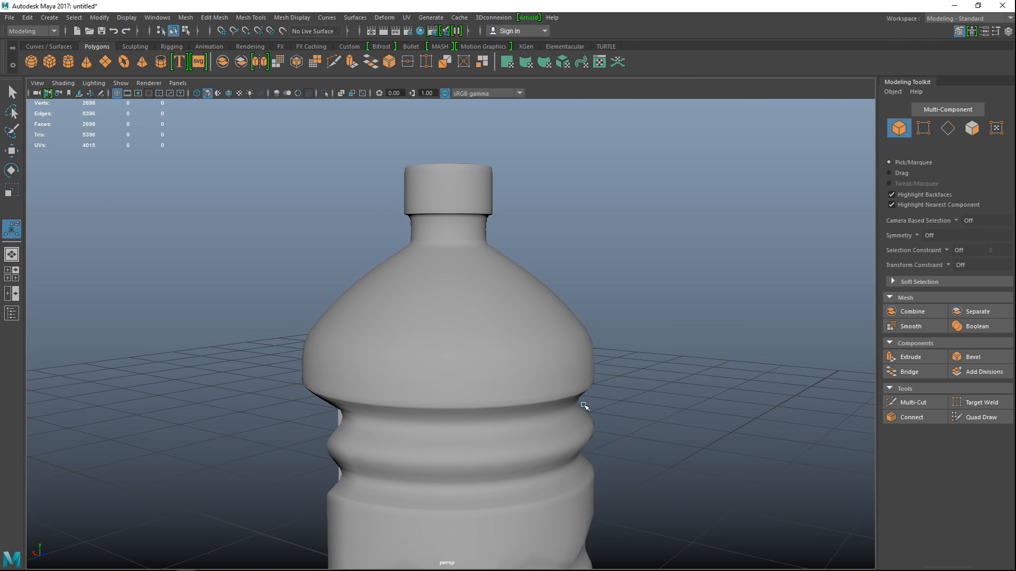
click(483, 335)
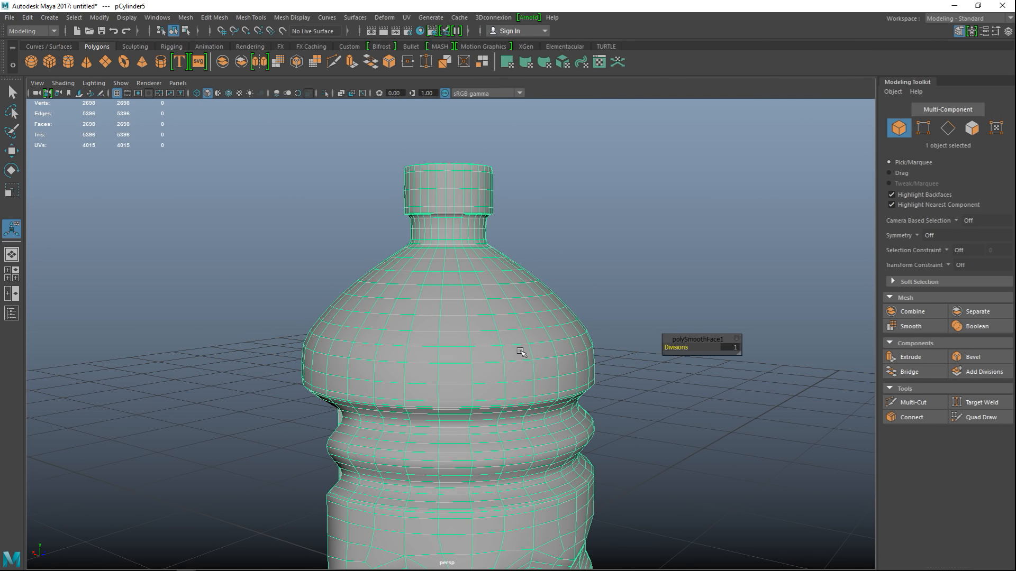
key(ctrl+z)
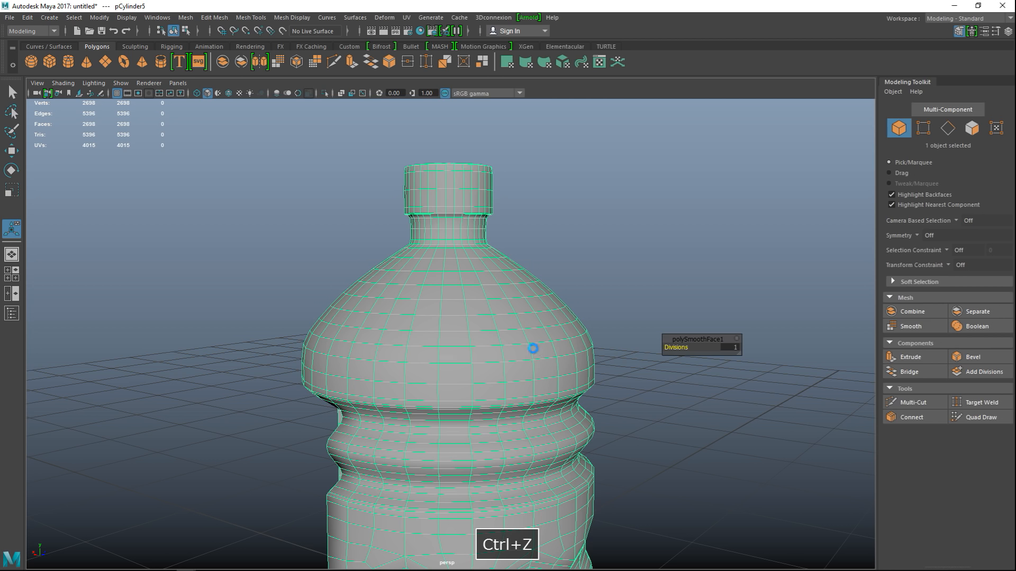
key(ctrl+z)
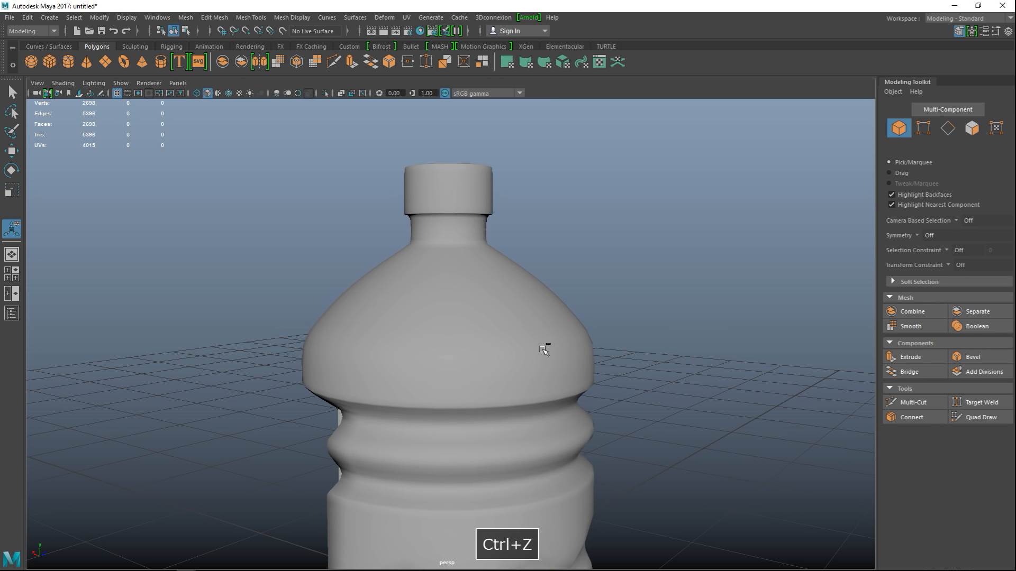
Insert two edge loops around the lower rim of the bottle cap, using equal distance from edge.
scroll(583, 340, up, 2)
scroll(630, 317, down, 1)
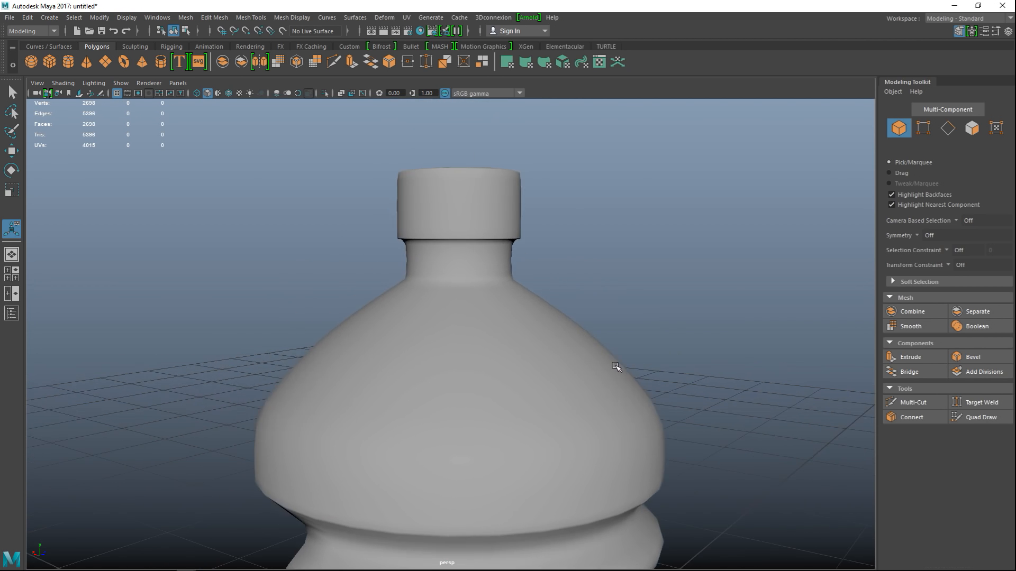
scroll(595, 357, up, 2)
click(512, 335)
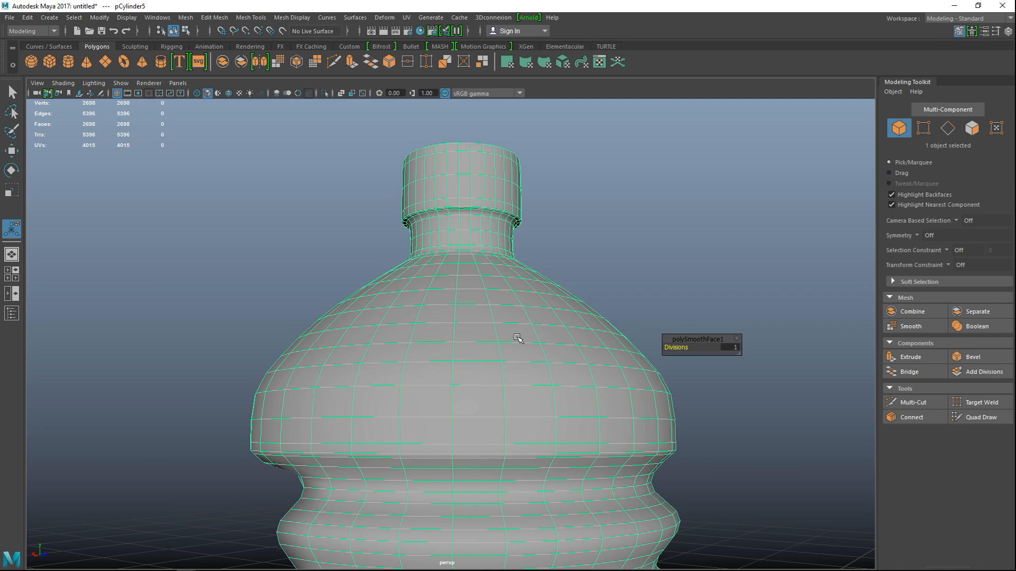
scroll(497, 273, up, 2)
alt+middle_drag(539, 229, 517, 368)
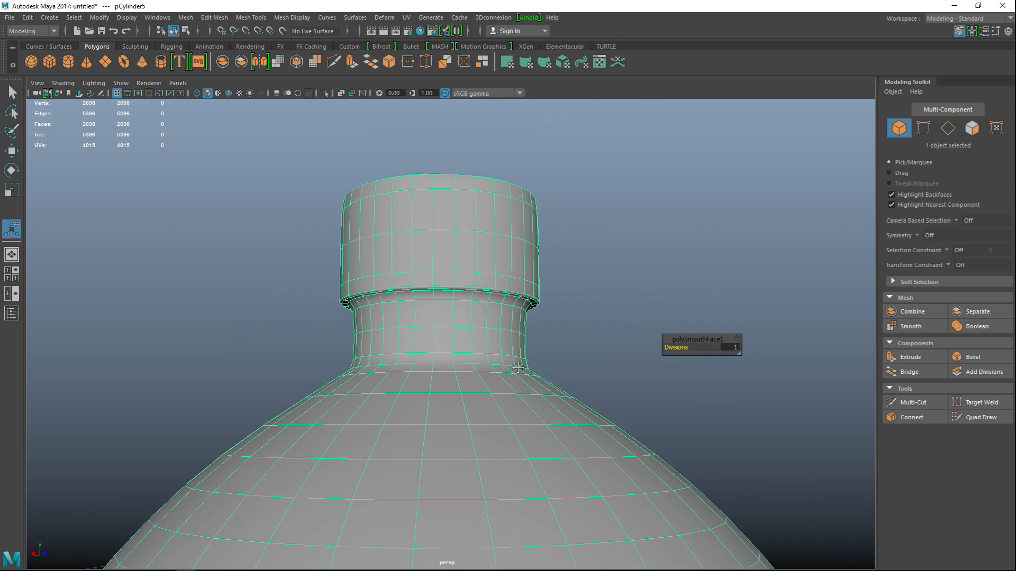
scroll(481, 312, up, 4)
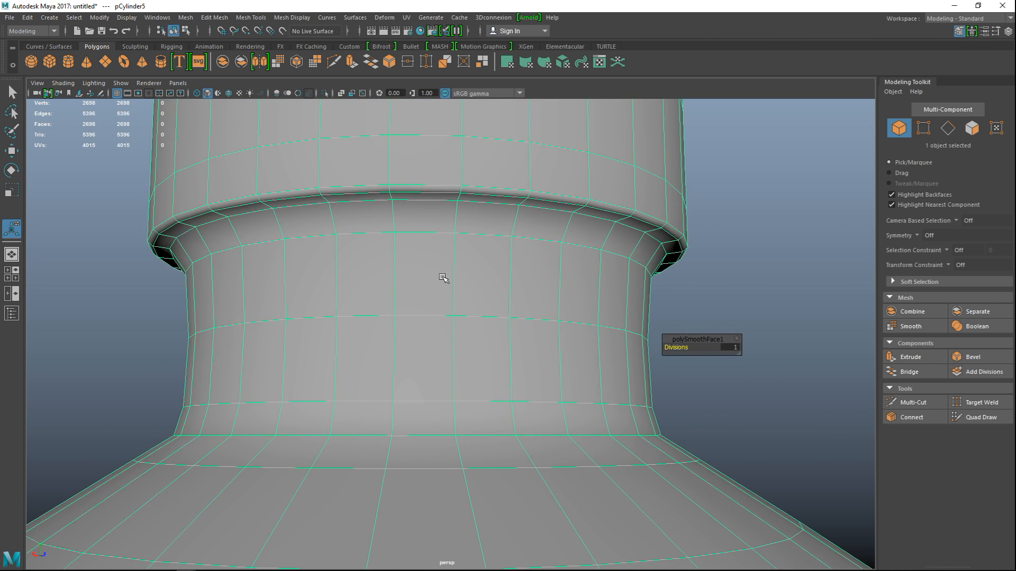
alt+middle_drag(443, 277, 445, 325)
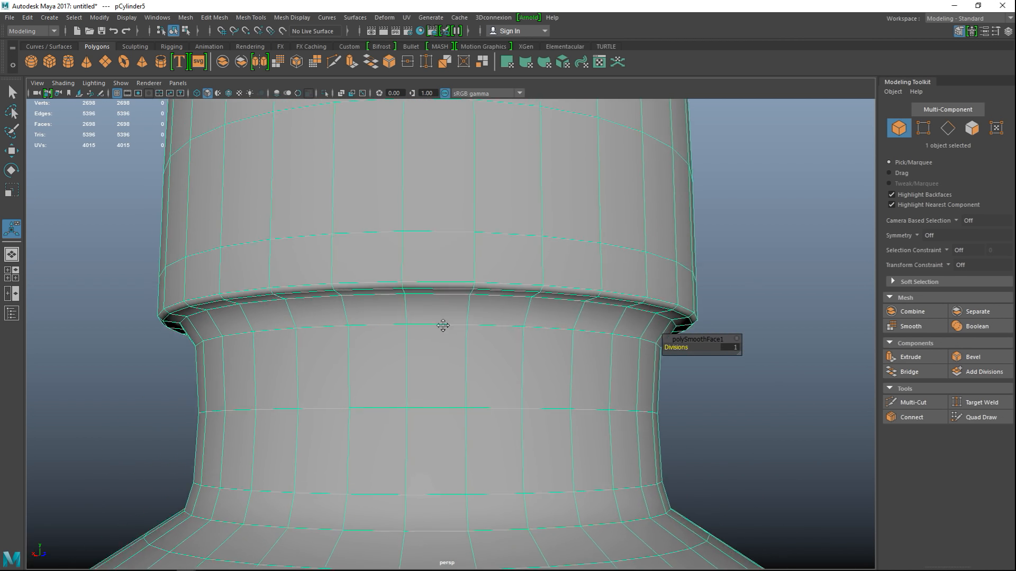
click(235, 20)
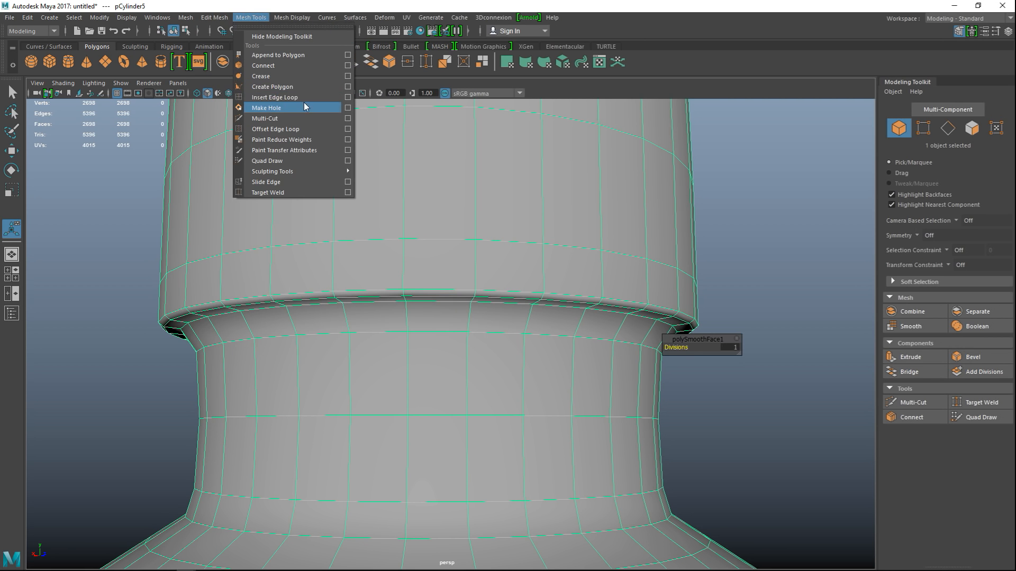
click(347, 97)
click(171, 280)
click(407, 289)
drag(407, 290, 407, 295)
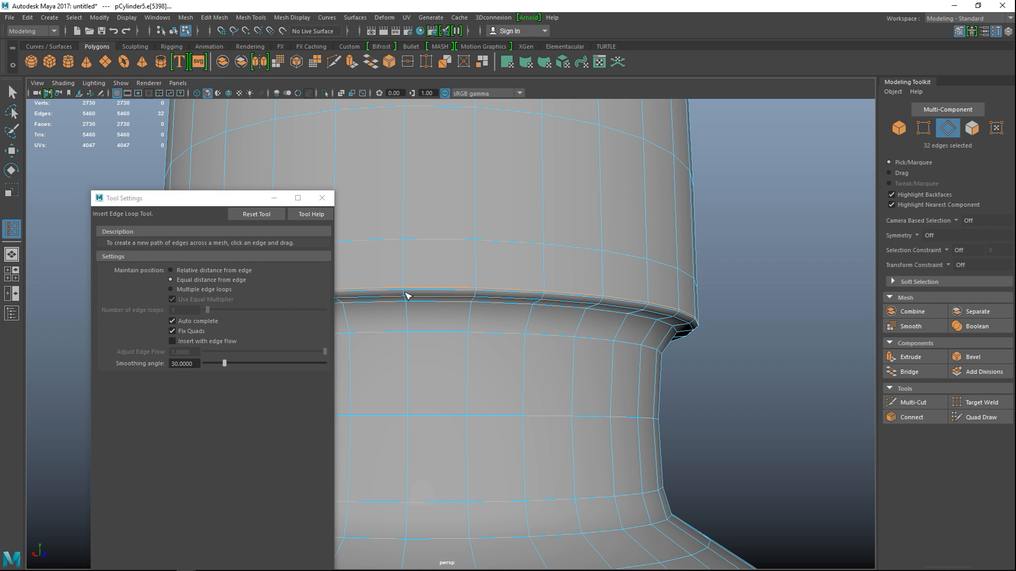
click(407, 295)
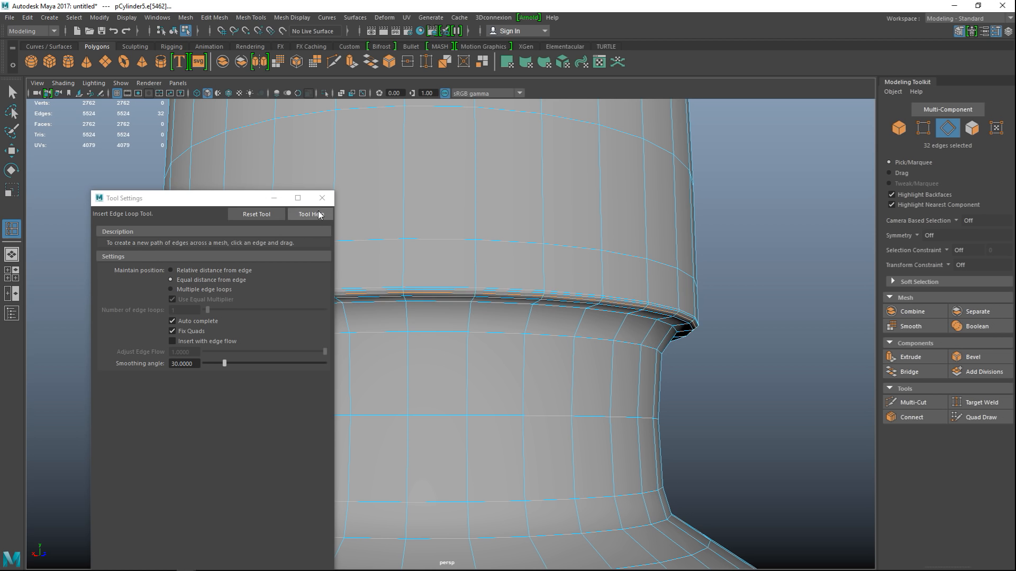
click(322, 198)
key(q)
Apply Smooth to the whole bottle mesh a second time and deselect it.
right_drag(383, 236, 433, 226)
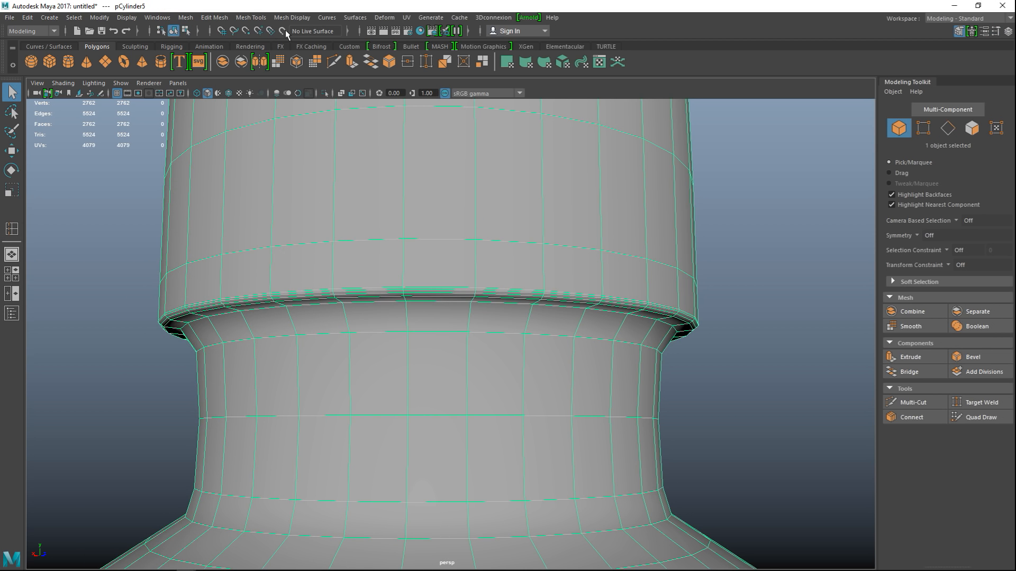
click(185, 17)
click(223, 116)
scroll(240, 153, down, 10)
click(590, 263)
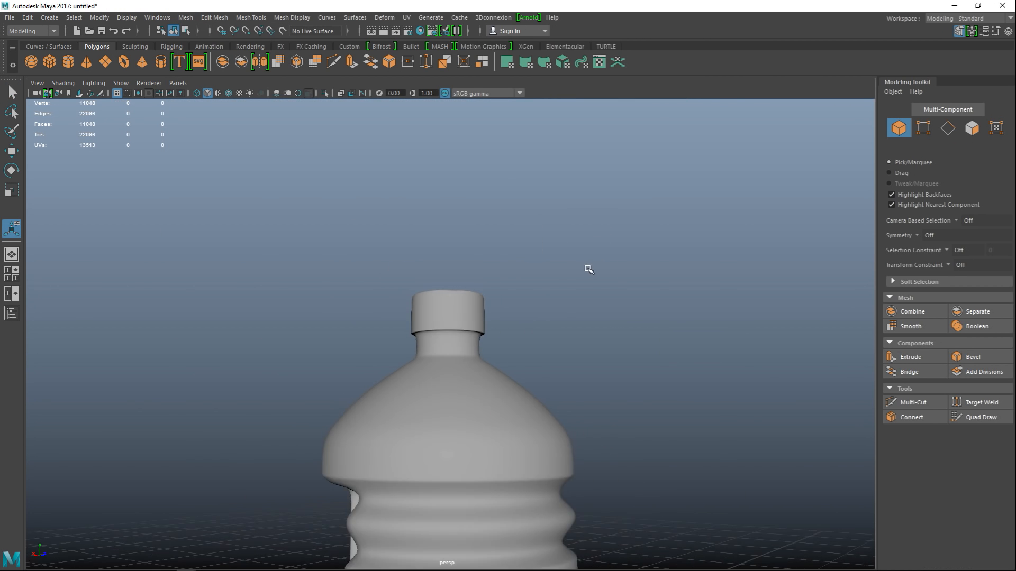
mouse_move(603, 311)
alt+mouse_down()
mouse_move(571, 254)
mouse_move(646, 288)
mouse_move(608, 297)
mouse_move(613, 285)
mouse_move(621, 284)
mouse_move(620, 318)
alt+mouse_up()
scroll(620, 318, up, 8)
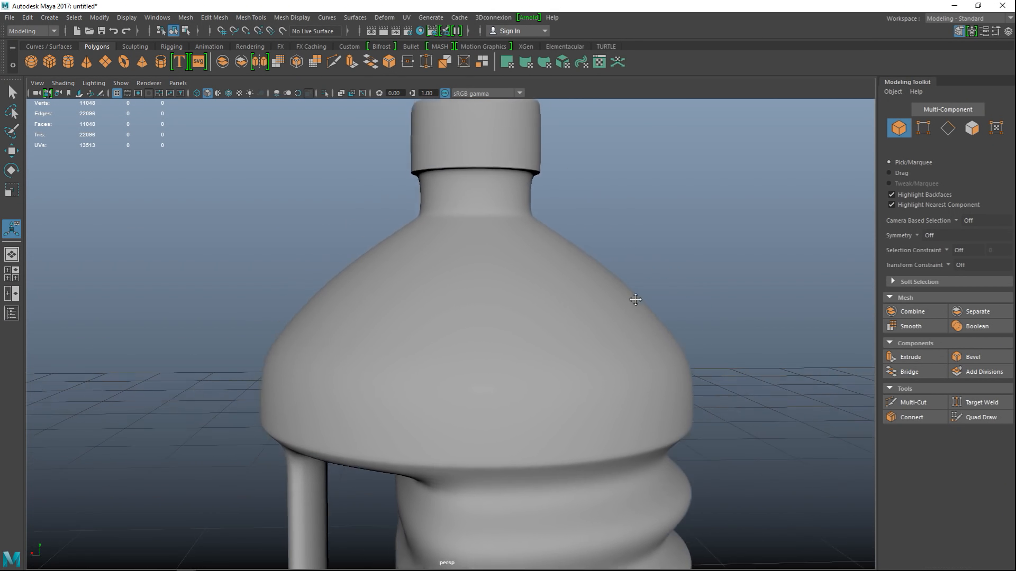
alt+drag(620, 351, 681, 347)
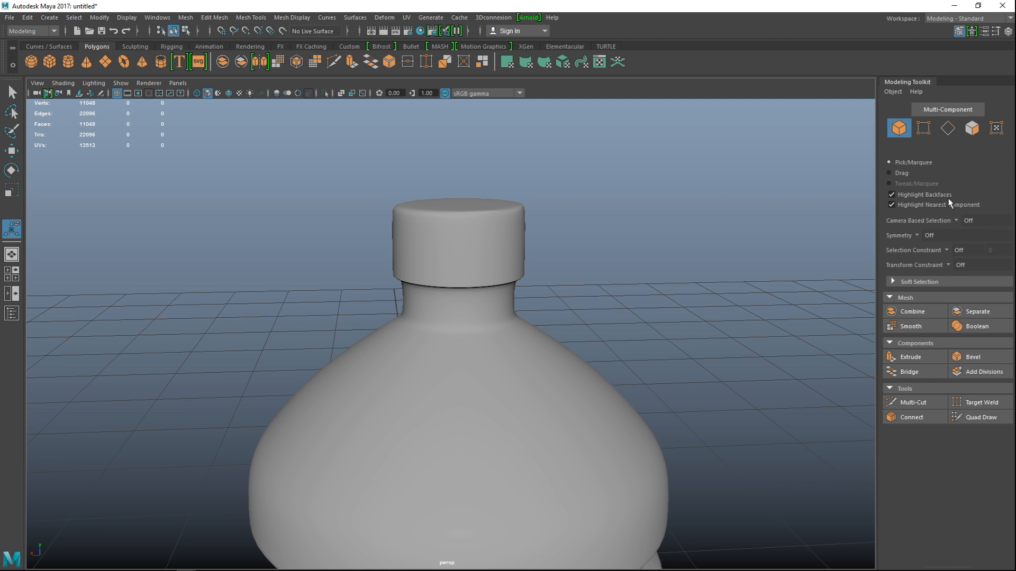
Hide the Modeling Toolkit and select a full ring of faces around the upper part of the cap.
click(971, 31)
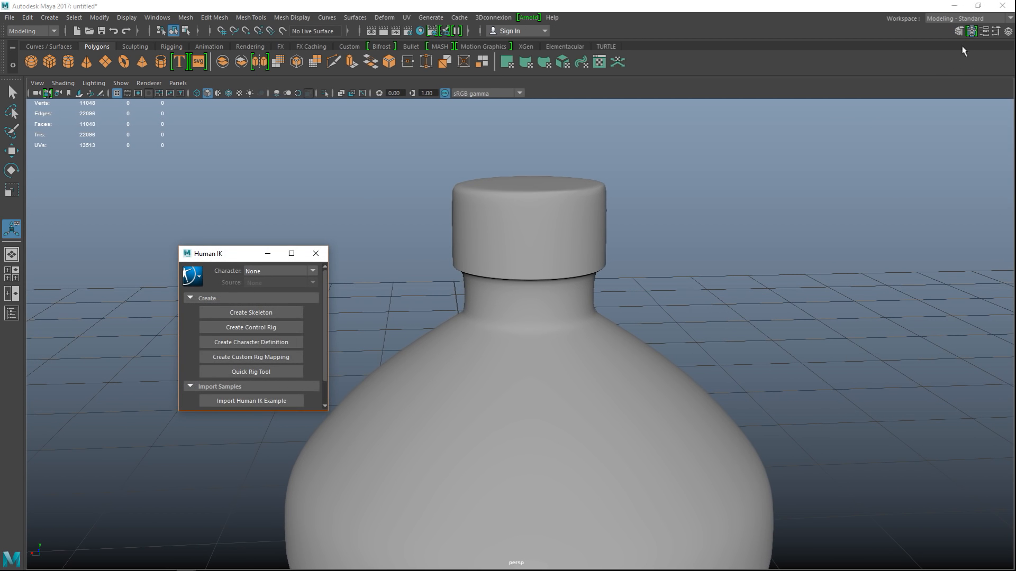
click(316, 253)
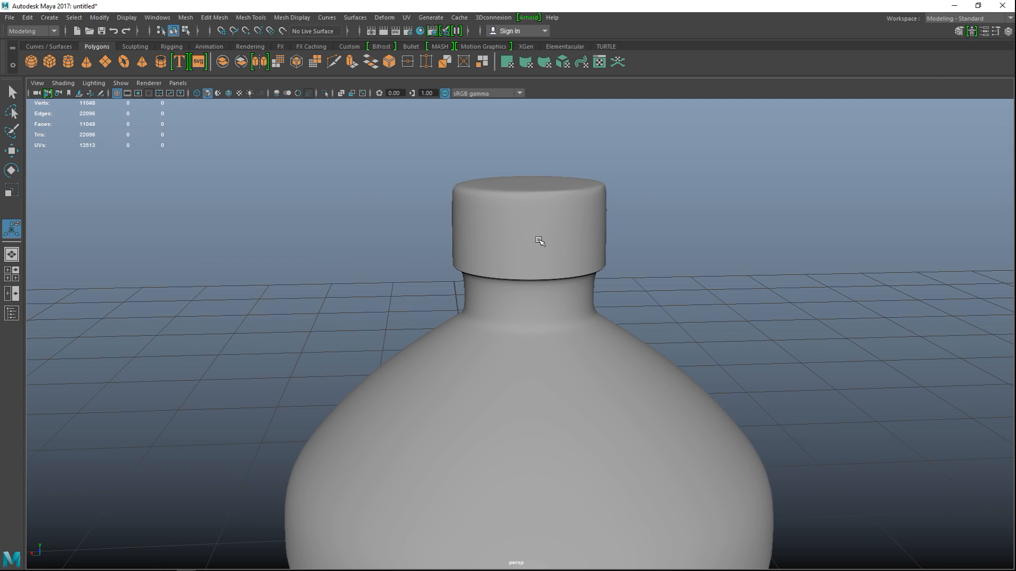
click(539, 241)
right_drag(538, 239, 542, 265)
click(533, 229)
click(533, 214)
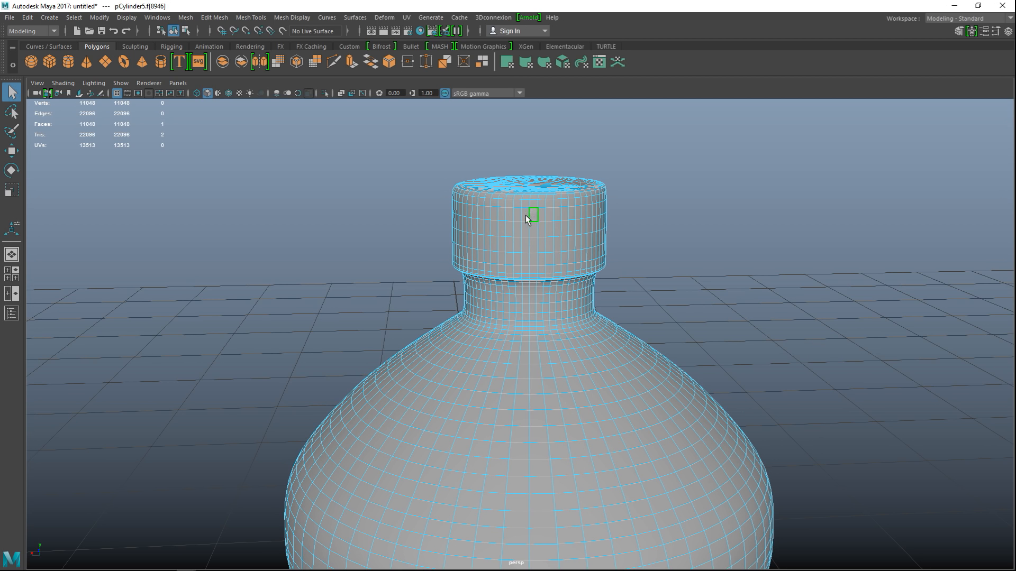
double_click(522, 215)
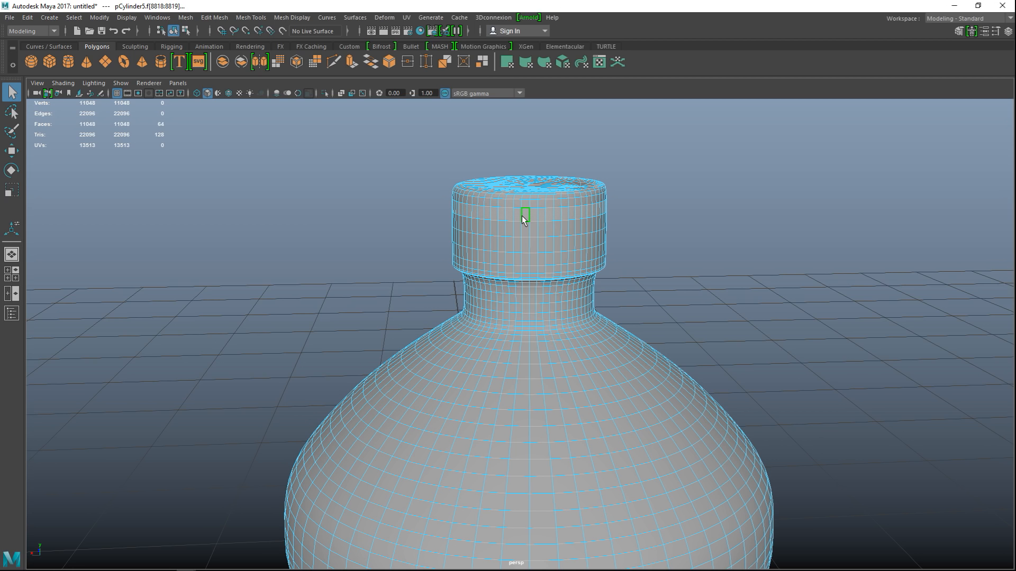
Grow the face selection ring by ring until it covers the whole bottle cap.
key(shift+period)
key(shift+period)
key(shift+period)
key(shift+period)
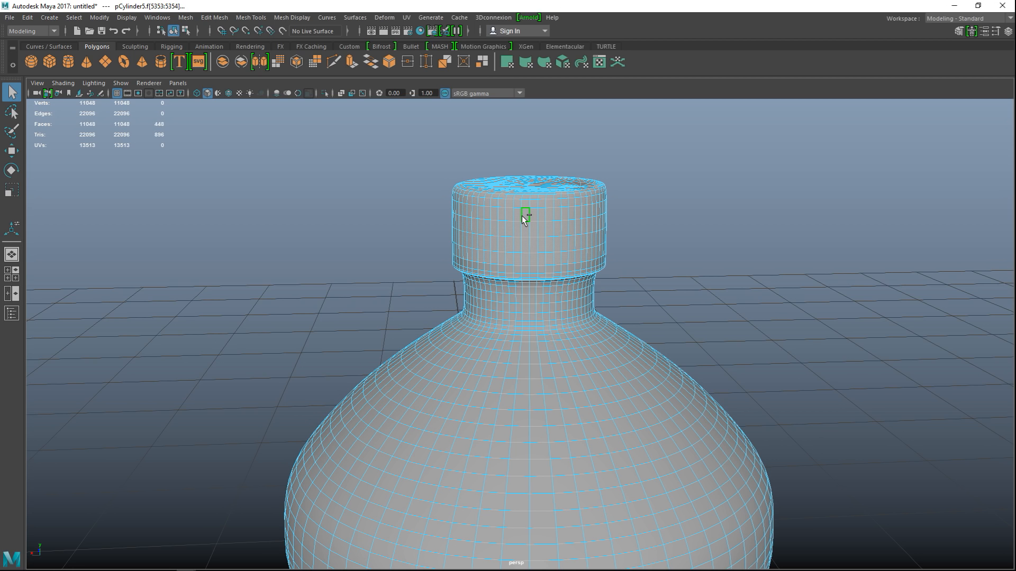
alt+right_drag(558, 225, 611, 265)
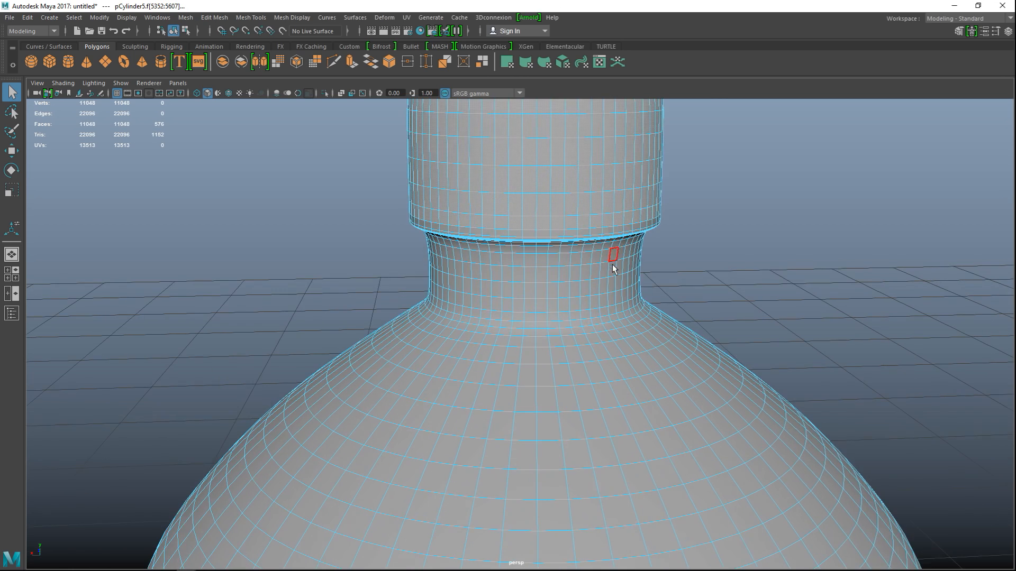
alt+drag(612, 265, 640, 241)
alt+middle_drag(640, 242, 557, 402)
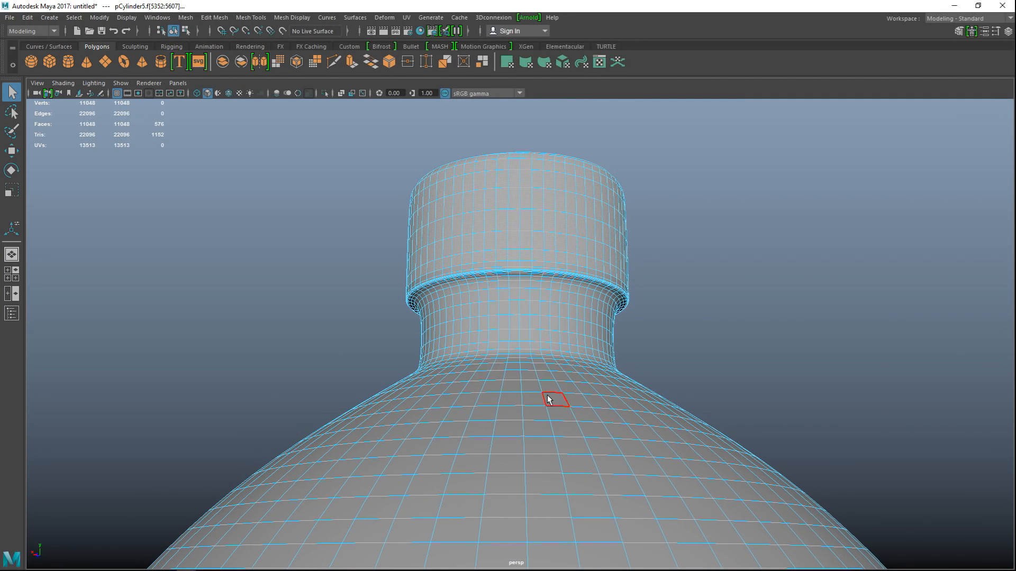
scroll(734, 366, up, 3)
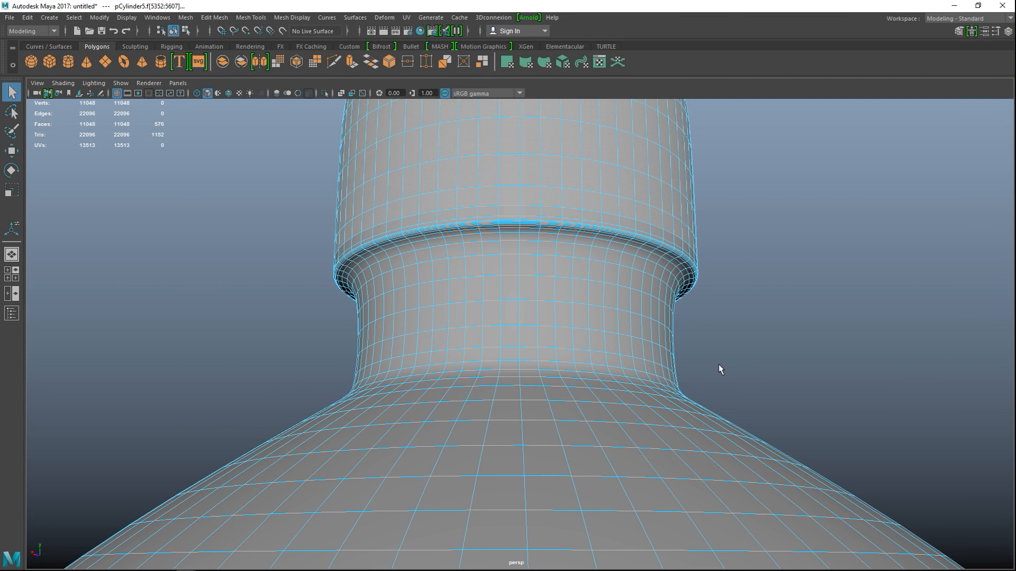
key(shift+period)
key(shift+period)
key(shift+period)
Assign a new Maya Lambert material to the selected cap faces and set its color to red.
scroll(719, 367, down, 3)
alt+drag(721, 369, 735, 266)
right_drag(590, 244, 597, 514)
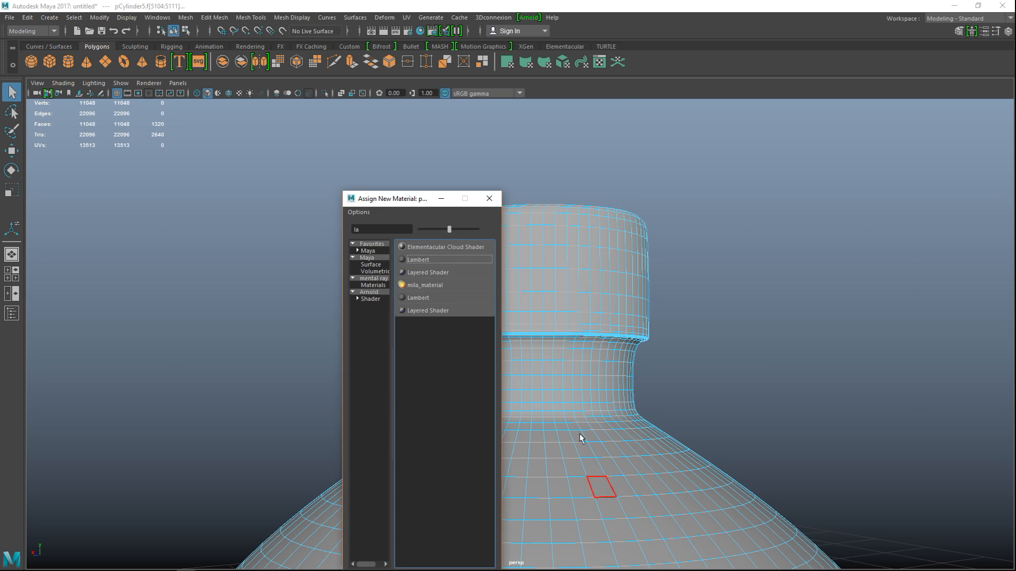
click(418, 259)
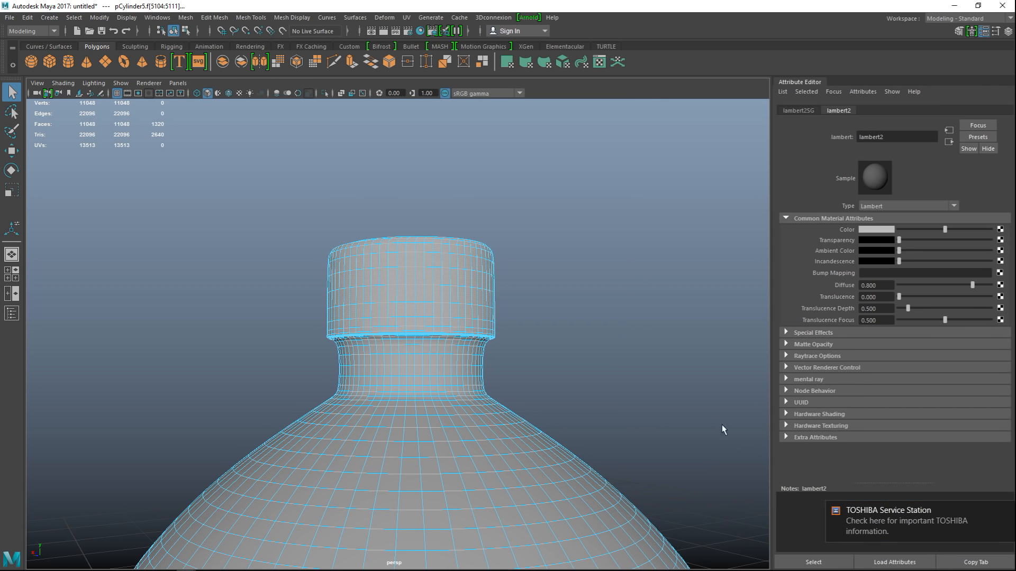
click(877, 231)
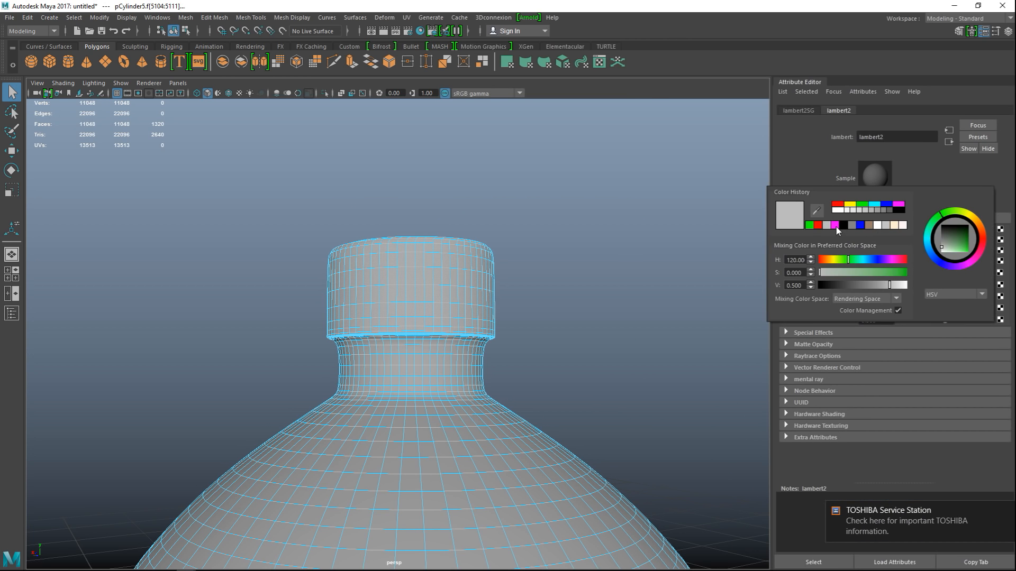
click(837, 206)
click(600, 221)
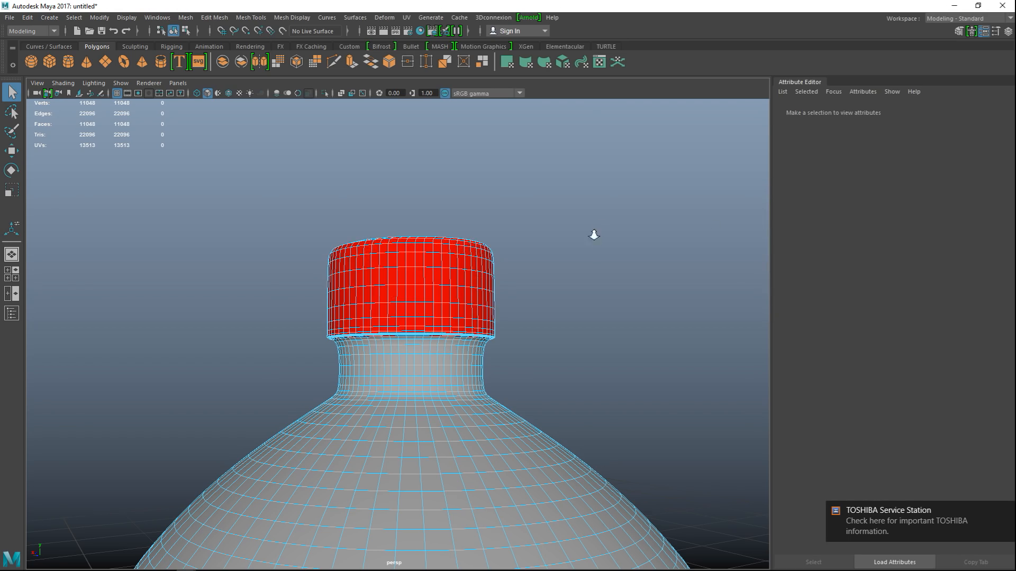
Return to object mode, select the whole bottle and delete its construction history.
scroll(595, 249, down, 5)
alt+drag(551, 353, 382, 313)
right_drag(382, 312, 440, 231)
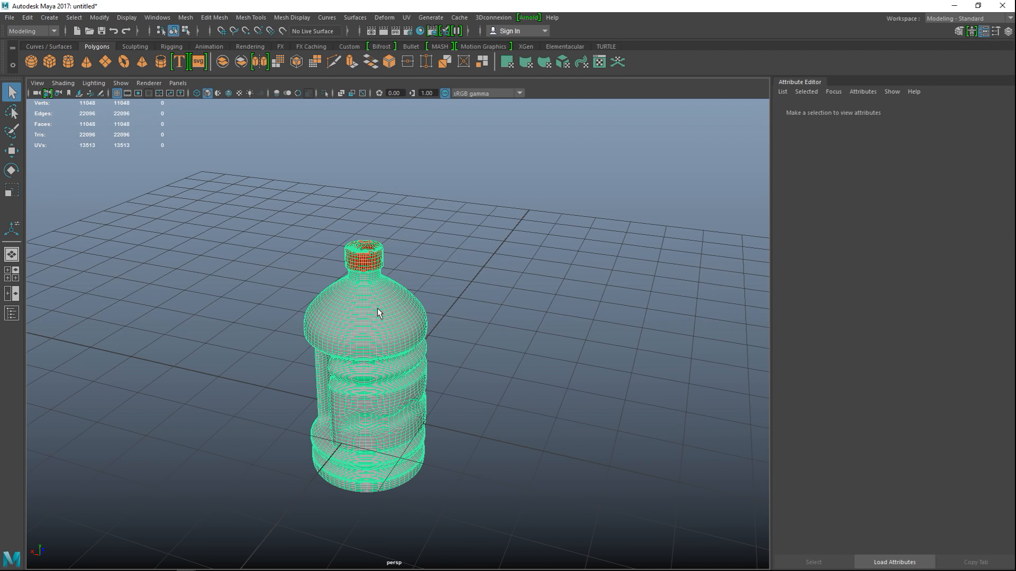
click(29, 17)
mouse_move(164, 143)
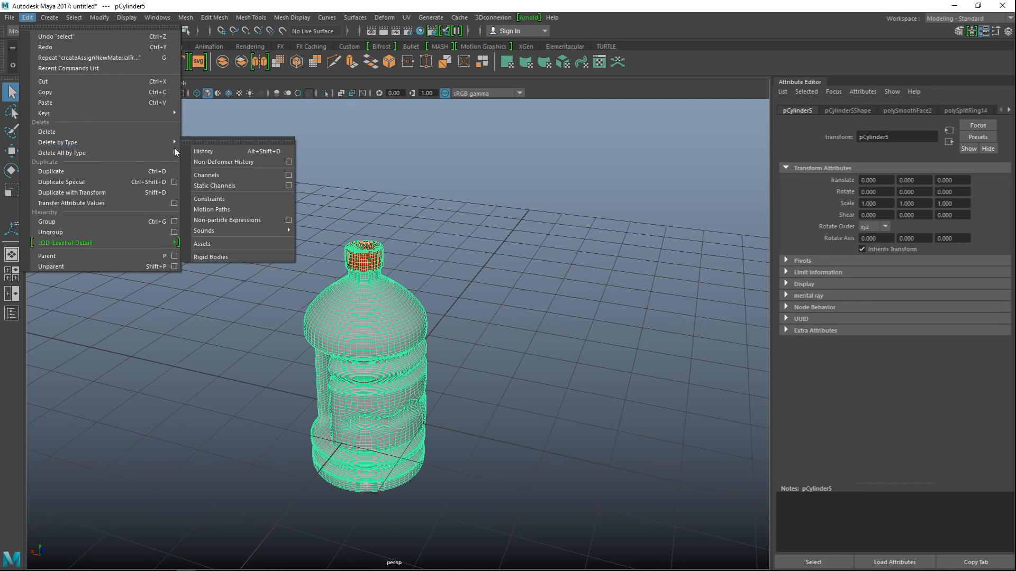
click(202, 151)
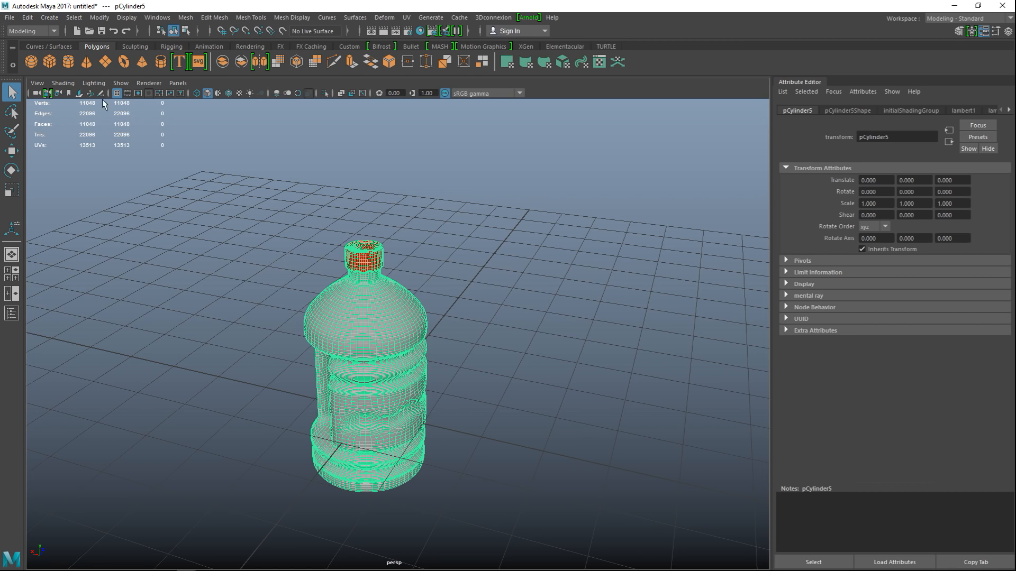
Freeze the bottle's transformations and deselect it.
click(99, 18)
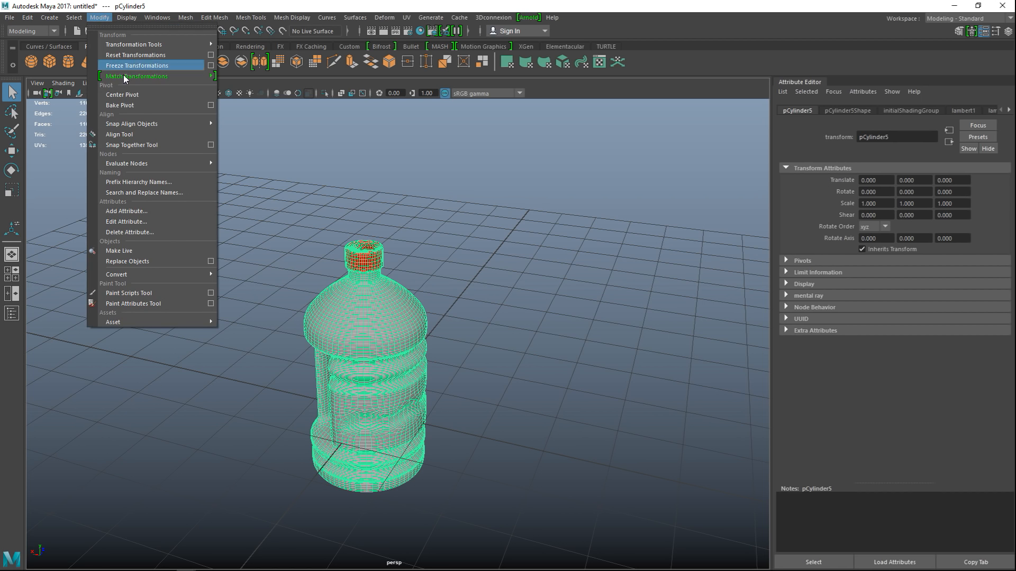
click(171, 65)
click(511, 303)
Export only the bottle to the Desktop as an FBX file named JOGFBX.
click(389, 316)
click(9, 18)
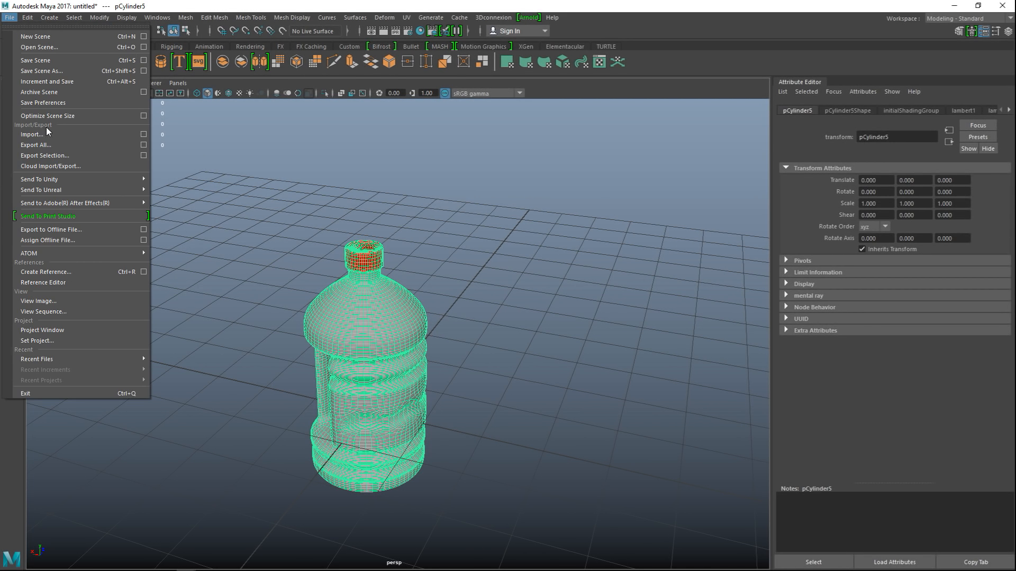
click(77, 155)
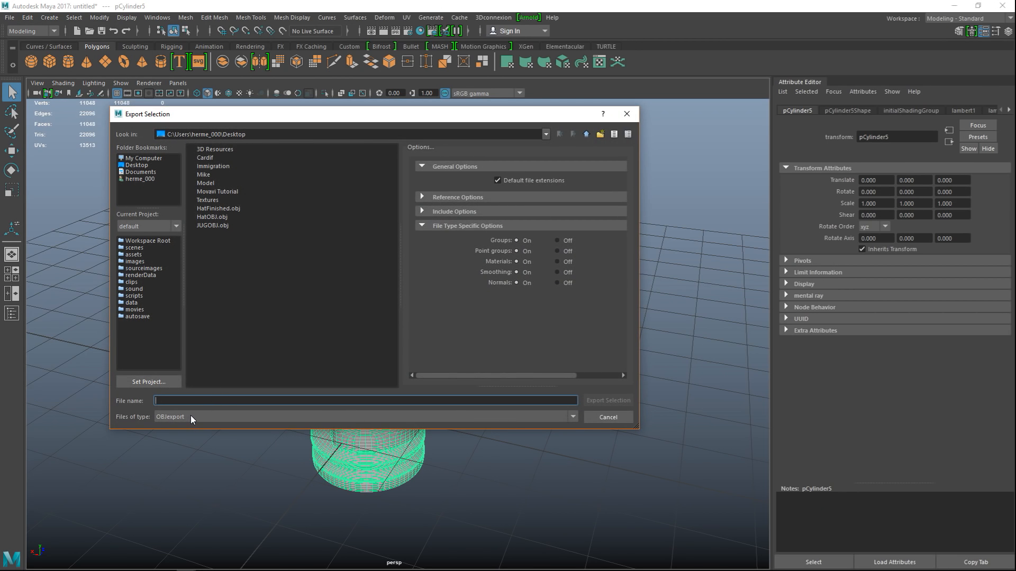
click(191, 415)
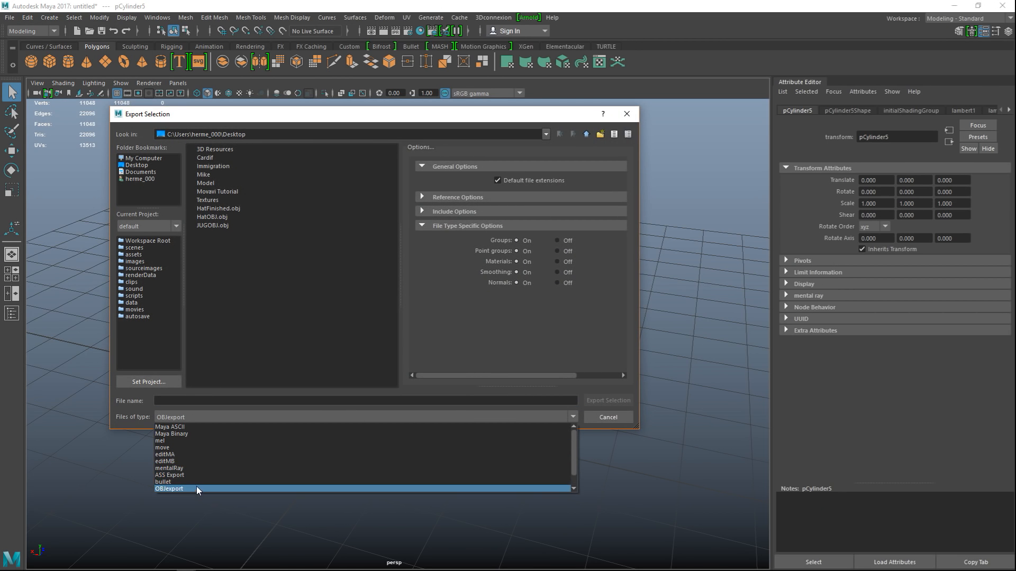
scroll(209, 488, down, 2)
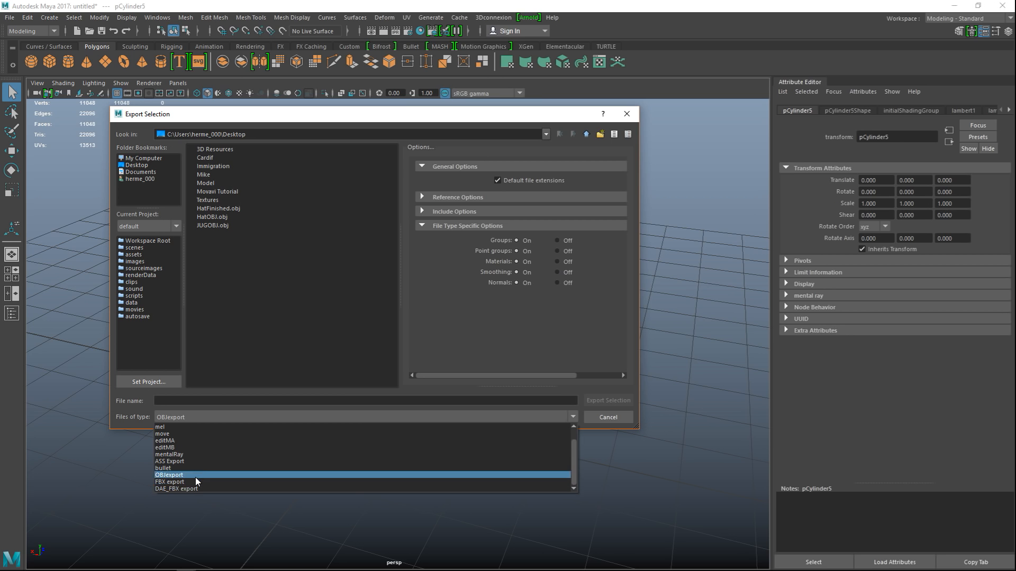
click(195, 477)
click(186, 418)
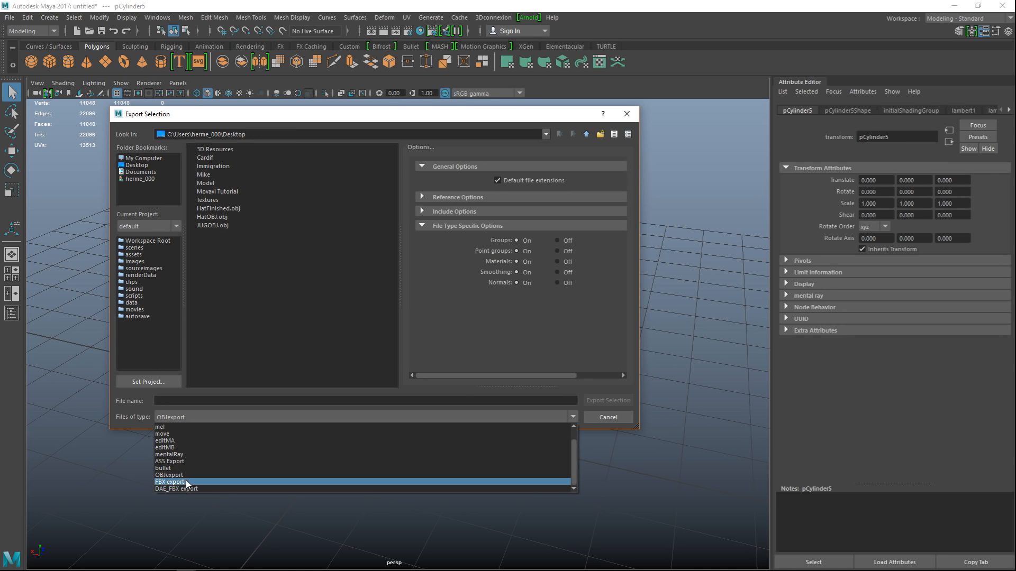
click(186, 482)
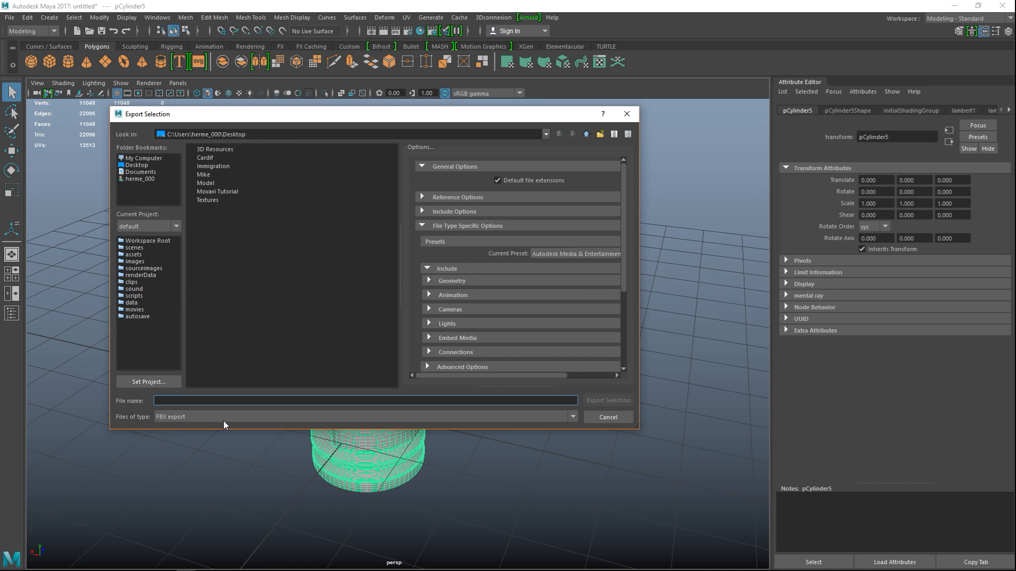
text(JOG)
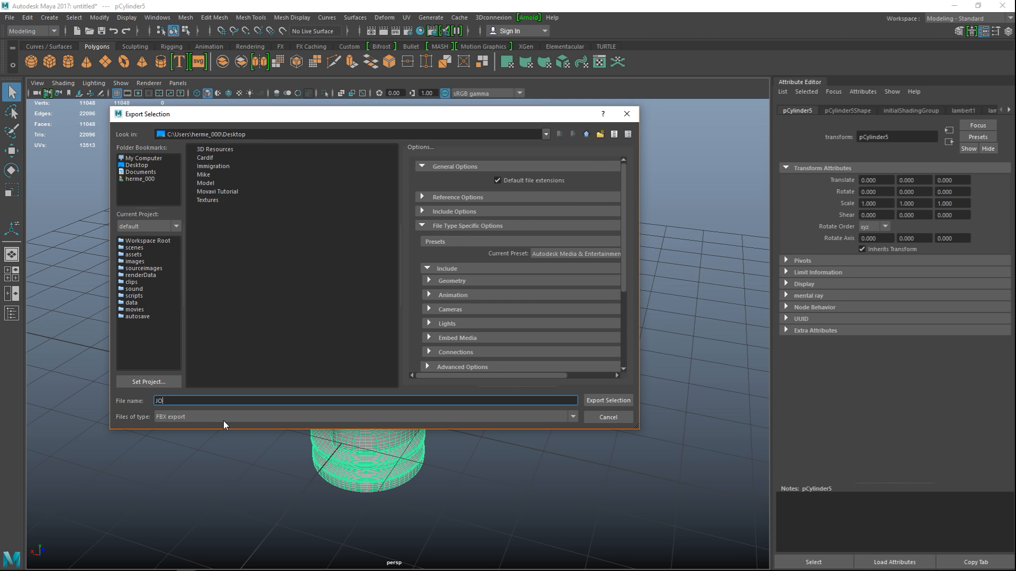
text(FBX)
click(608, 400)
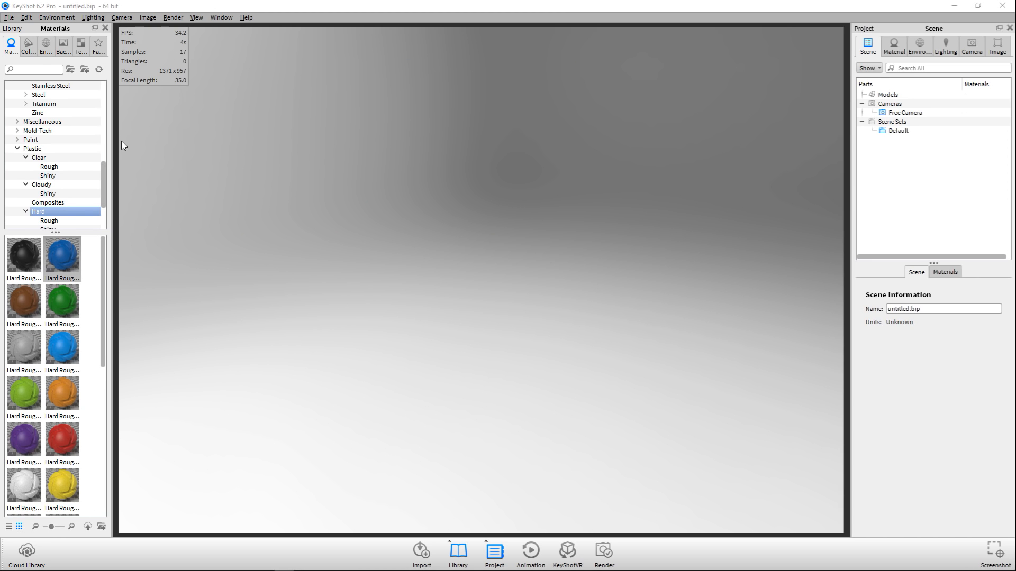
Switch to KeyShot, start a new scene and import JOGFBX.fbx with the Y up orientation, centered and snapped to the ground.
click(25, 33)
click(522, 296)
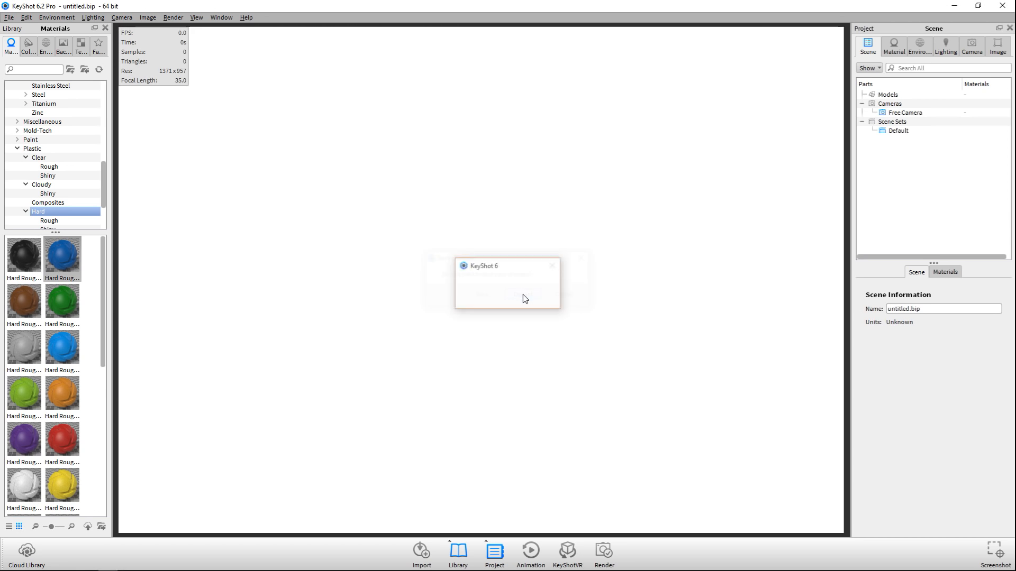
click(8, 19)
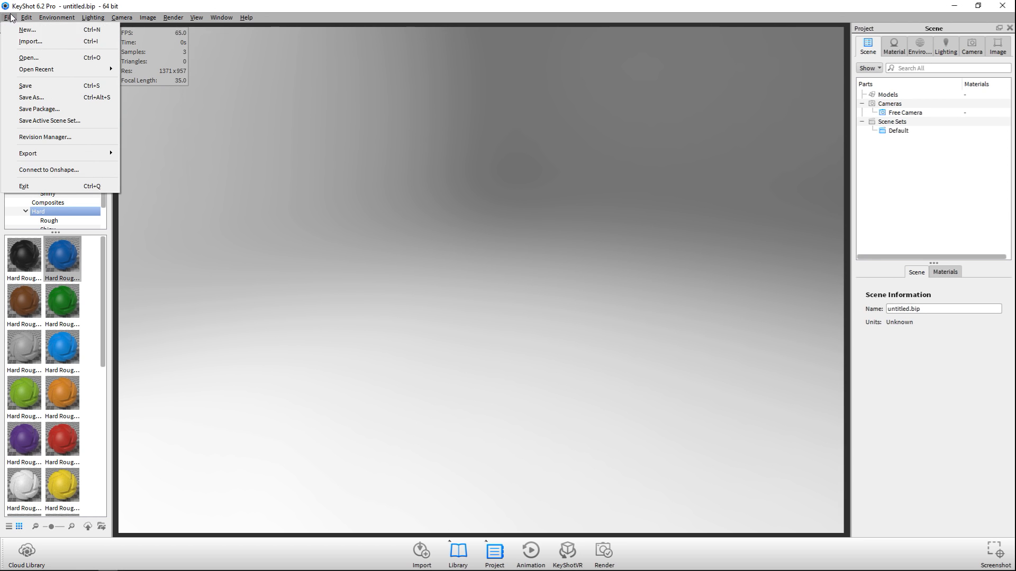
click(53, 41)
click(480, 84)
click(412, 280)
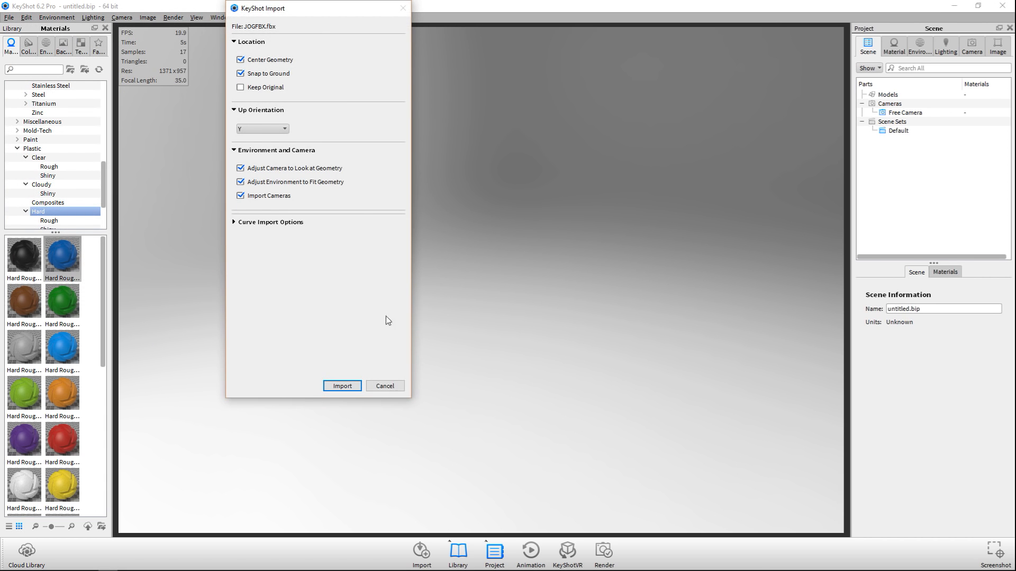
click(342, 386)
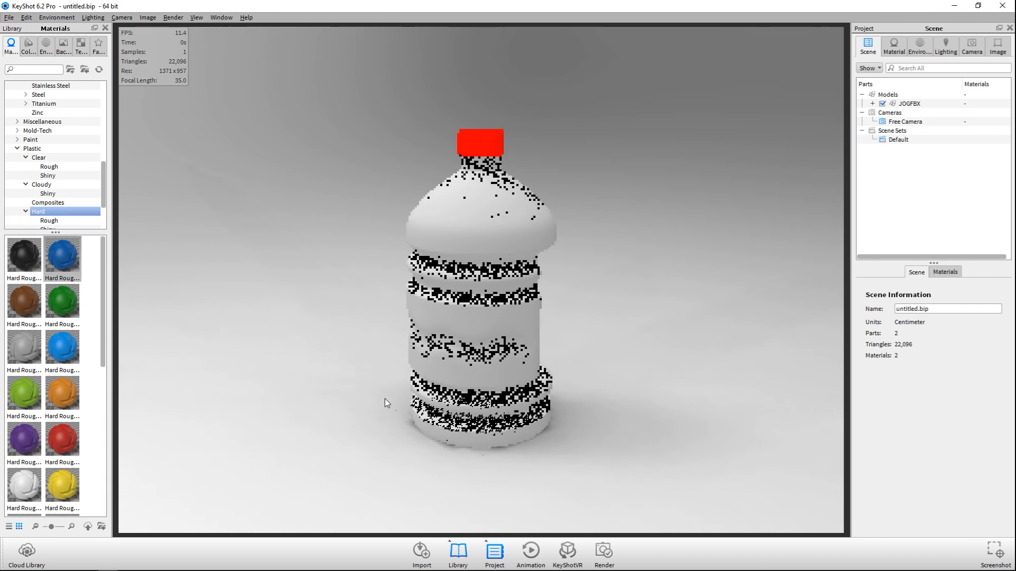
Apply the Glass Window Ener-G Smart Blue library material to the bottle body.
scroll(666, 303, up, 3)
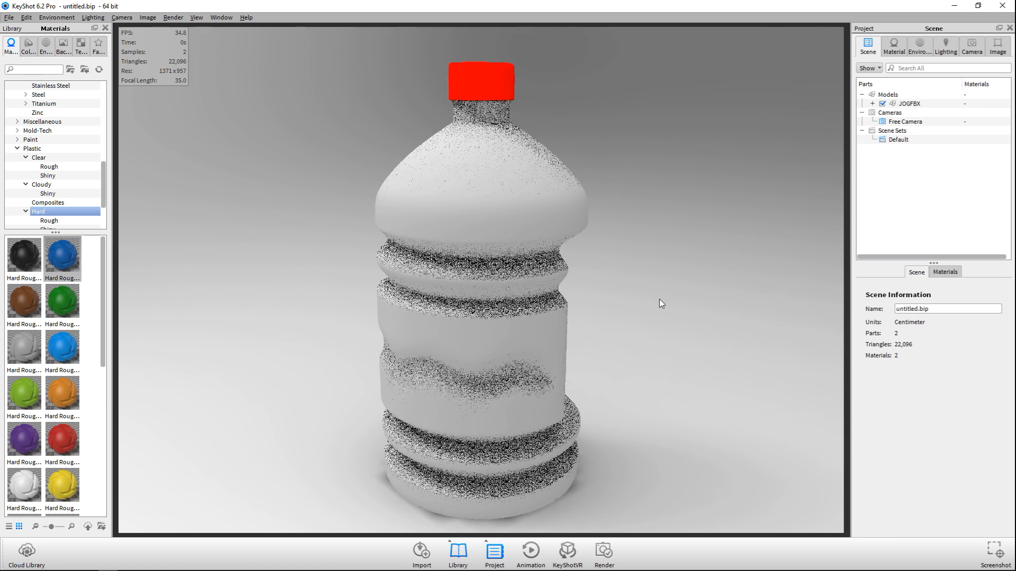
scroll(656, 306, down, 1)
scroll(661, 290, up, 2)
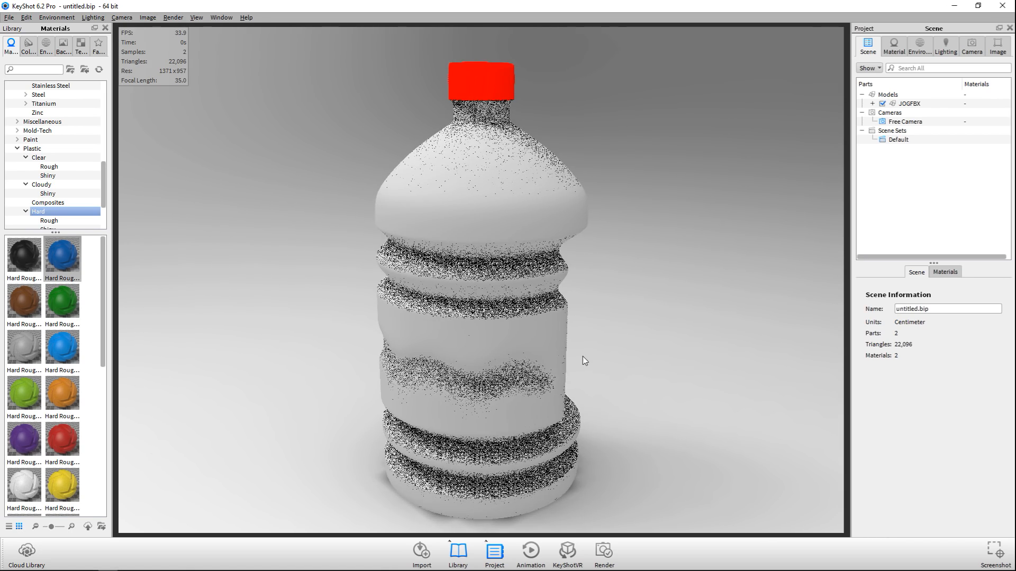
drag(583, 363, 594, 392)
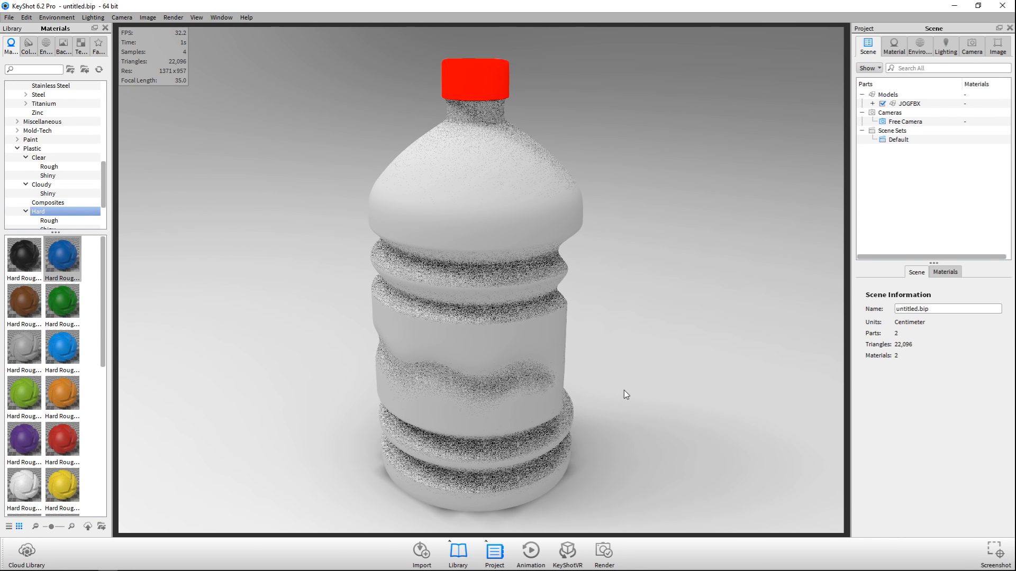
drag(653, 382, 383, 396)
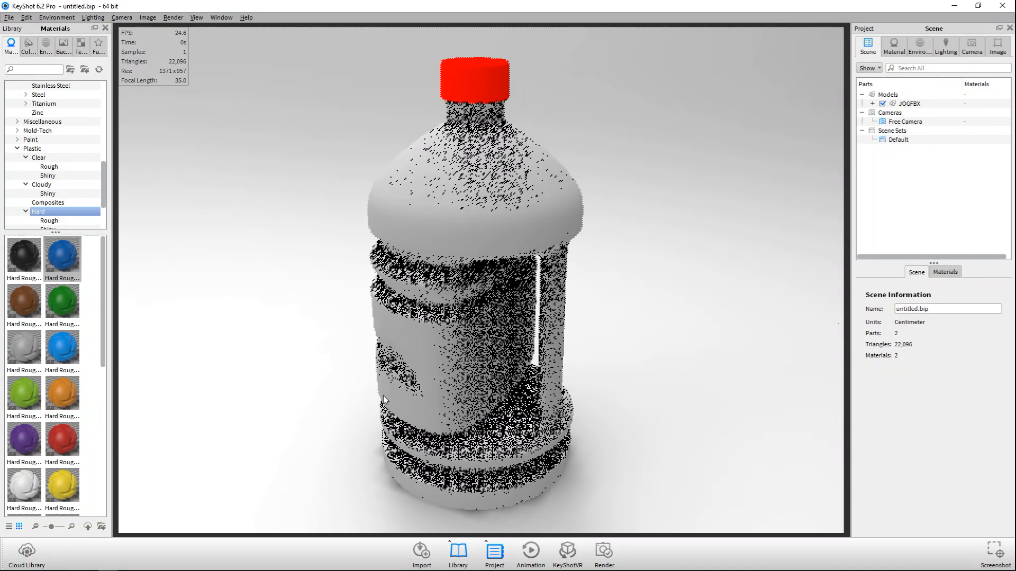
drag(613, 430, 409, 423)
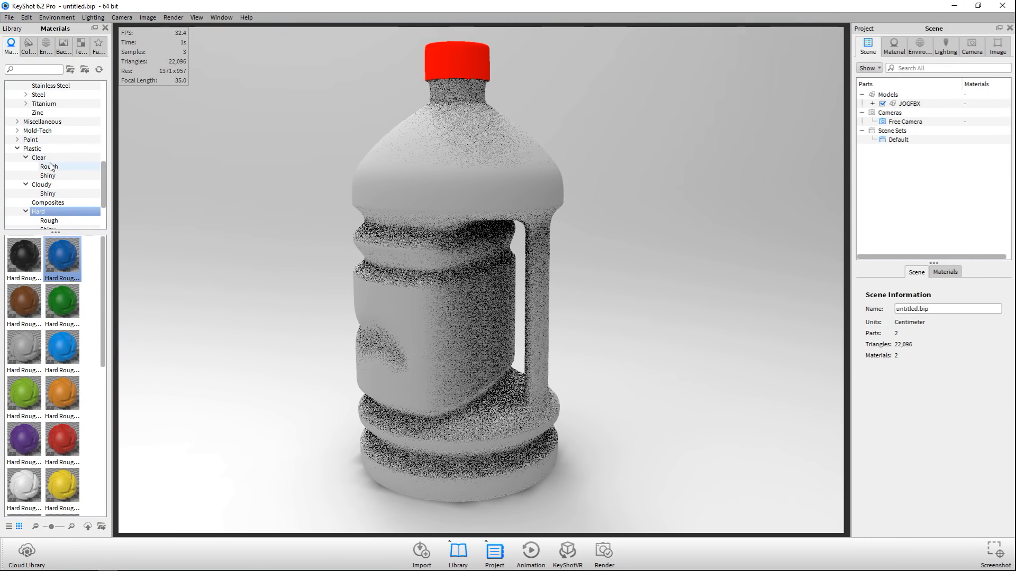
scroll(64, 164, down, 2)
scroll(61, 172, up, 8)
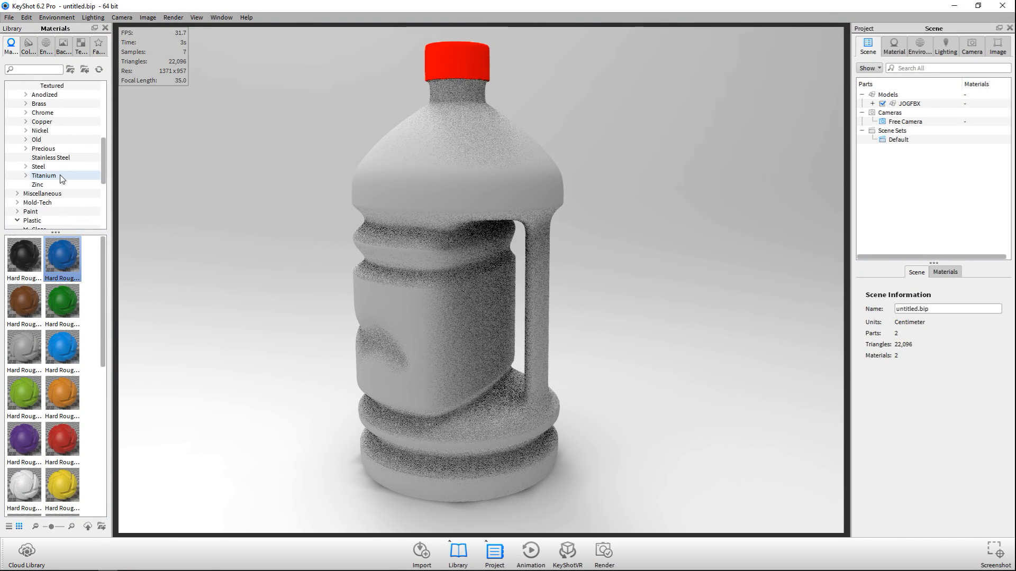
scroll(60, 172, up, 1)
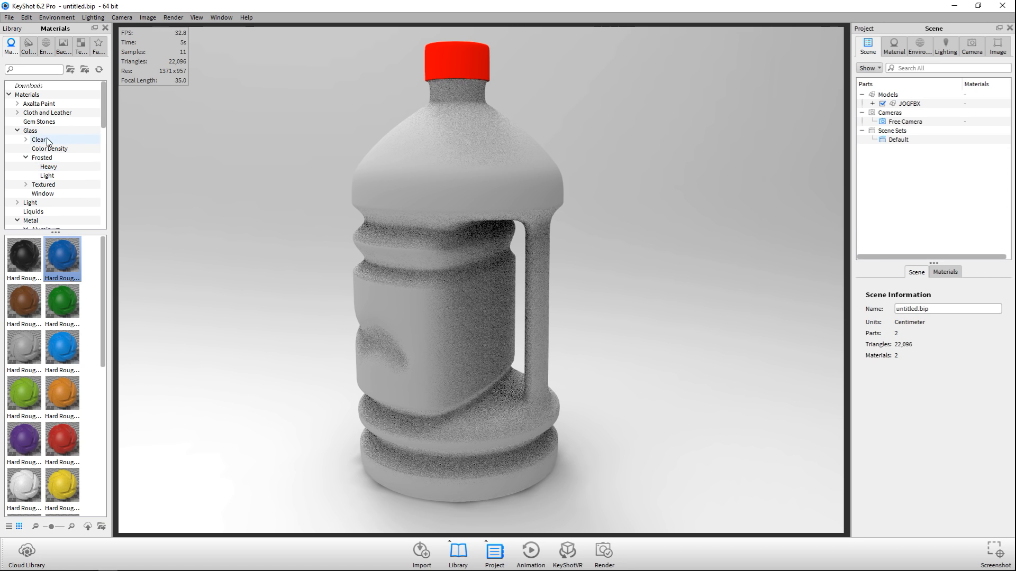
click(42, 194)
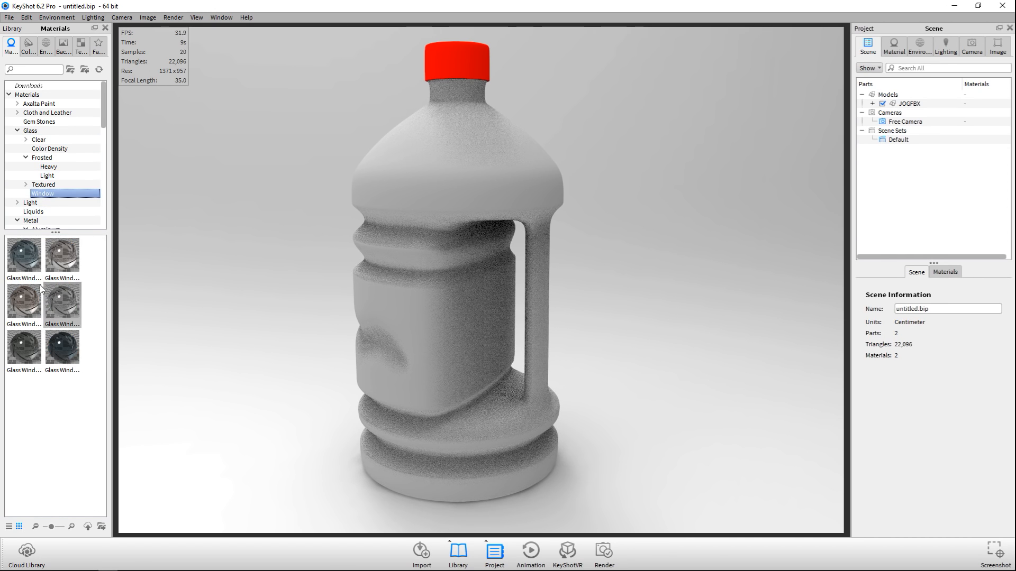
mouse_move(22, 259)
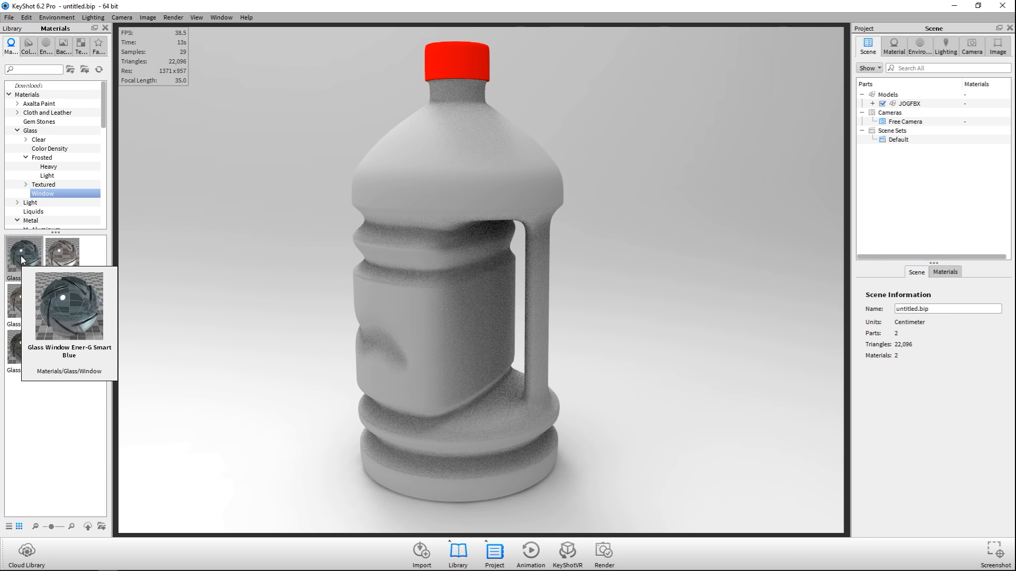
drag(21, 257, 445, 182)
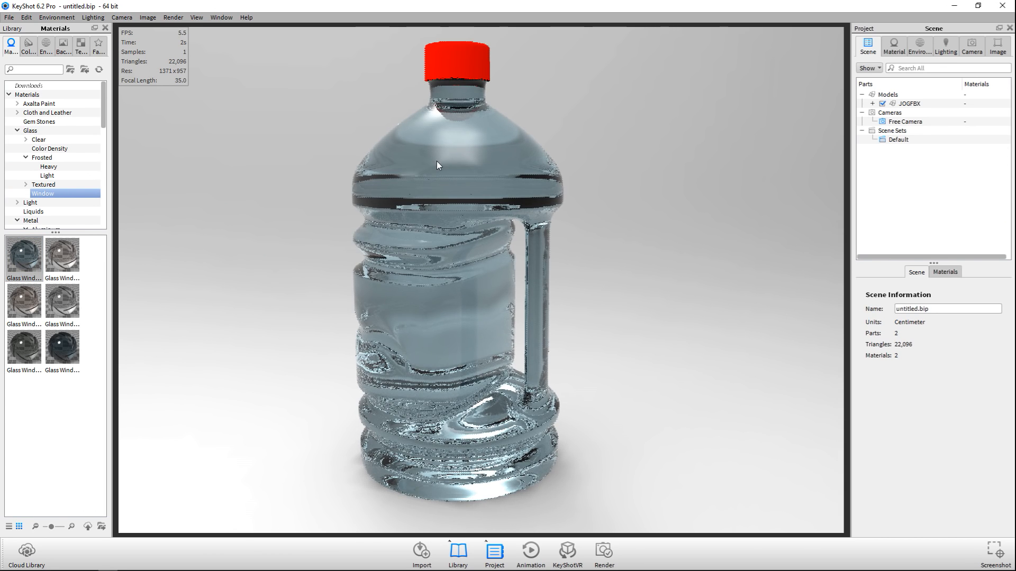
Make the bottle body's glass material no longer two-sided and set its refraction index to 3.
double_click(436, 161)
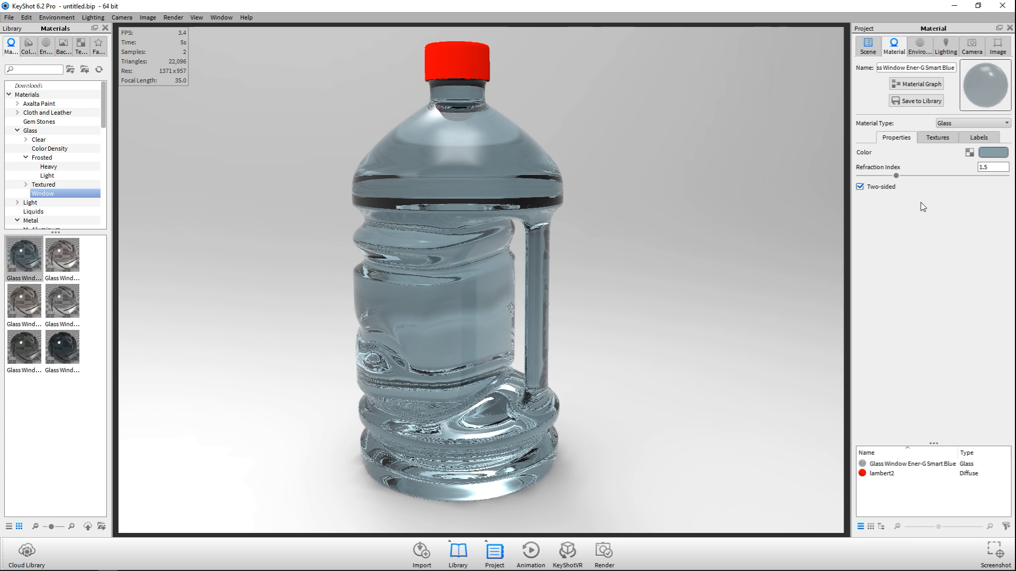
click(860, 187)
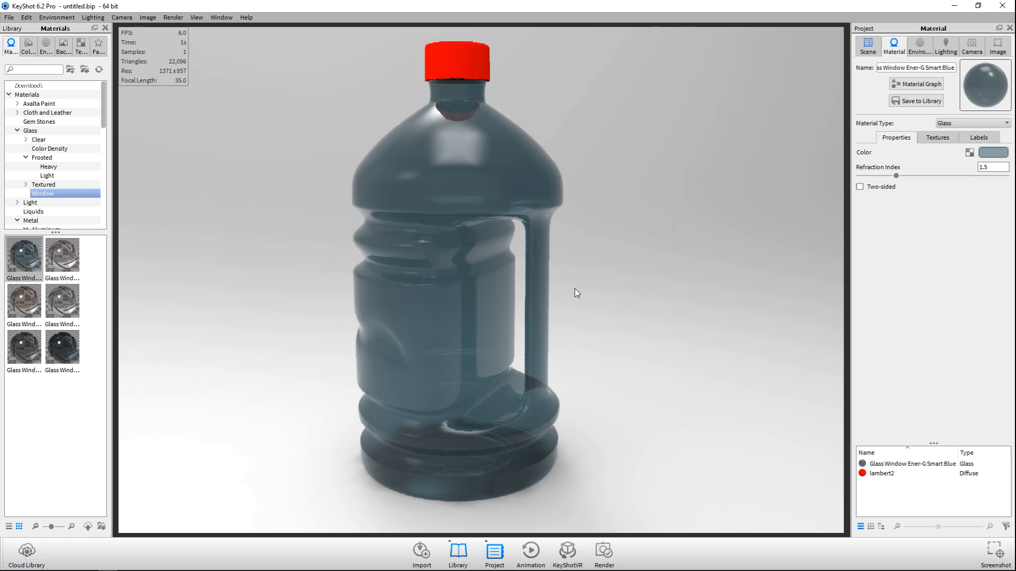
drag(559, 320, 587, 337)
drag(909, 176, 999, 182)
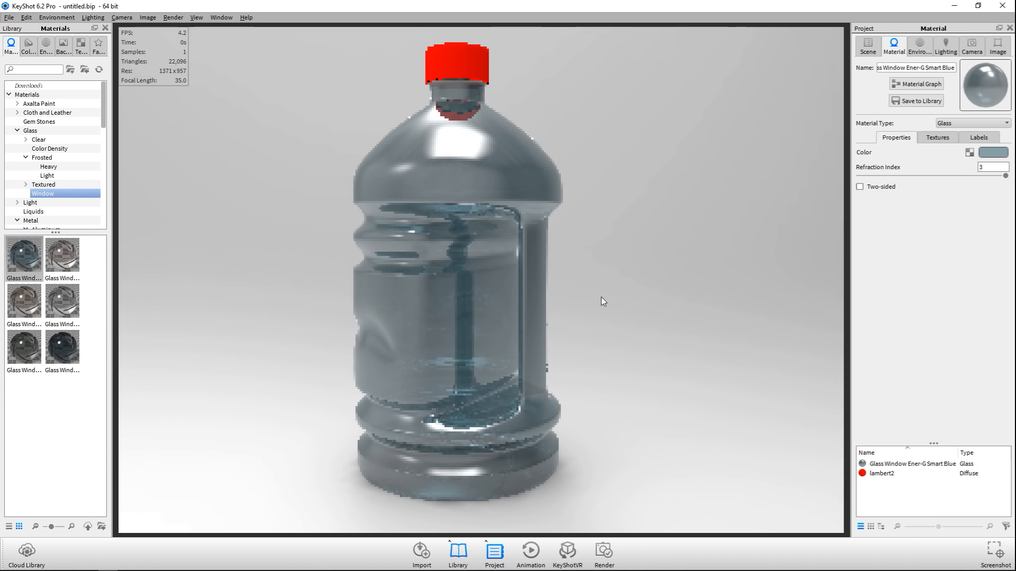
Lighten the bottle body's glass color to RGB 191, 212, 217.
drag(591, 315, 585, 328)
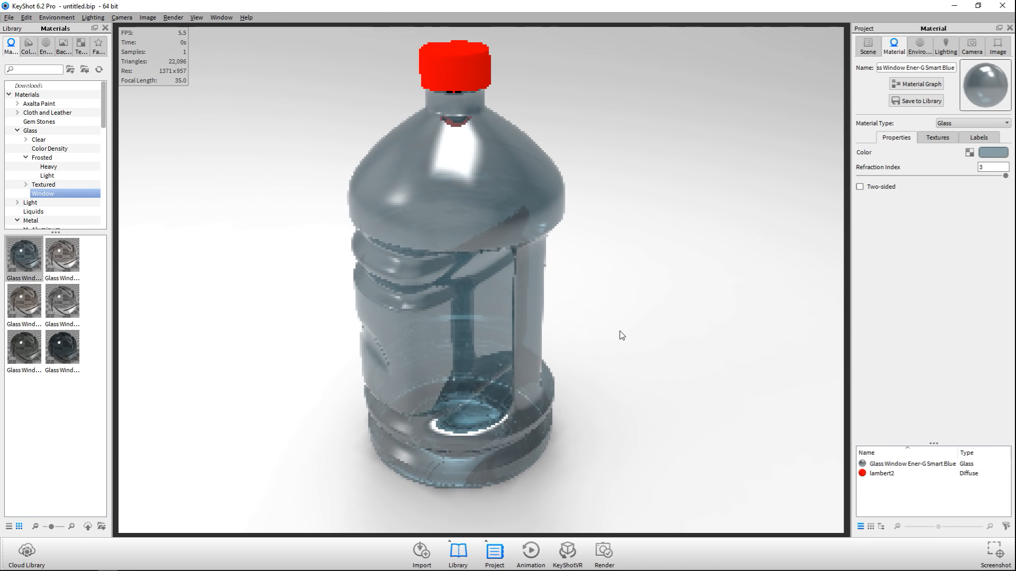
click(996, 155)
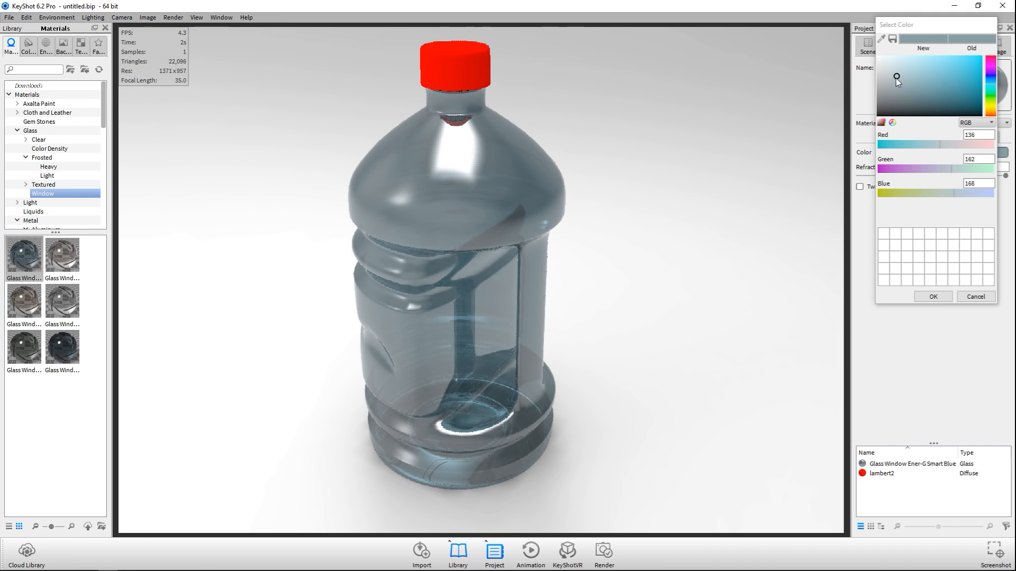
mouse_move(897, 76)
mouse_down()
mouse_move(900, 65)
mouse_move(890, 65)
mouse_up()
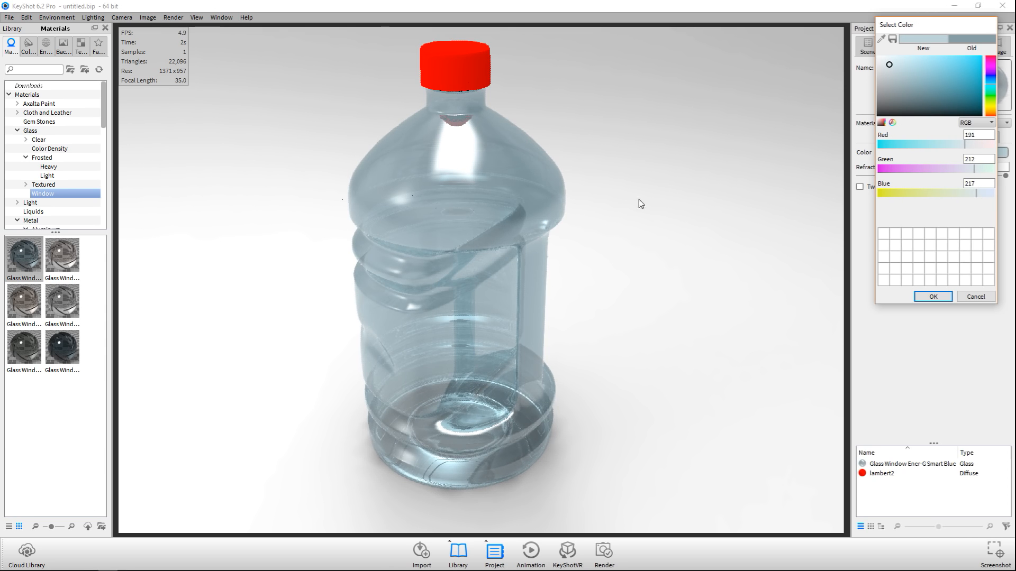
Apply the Hard Rough Plastic Blue library material to the bottle cap.
mouse_move(606, 399)
mouse_down()
mouse_move(611, 377)
mouse_move(579, 387)
mouse_move(612, 417)
mouse_up()
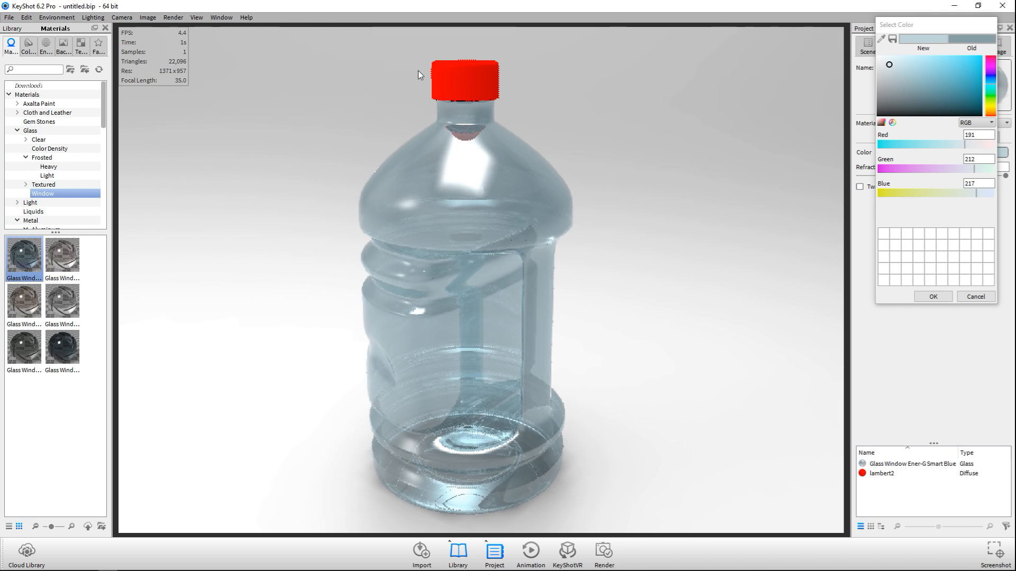
scroll(55, 168, down, 3)
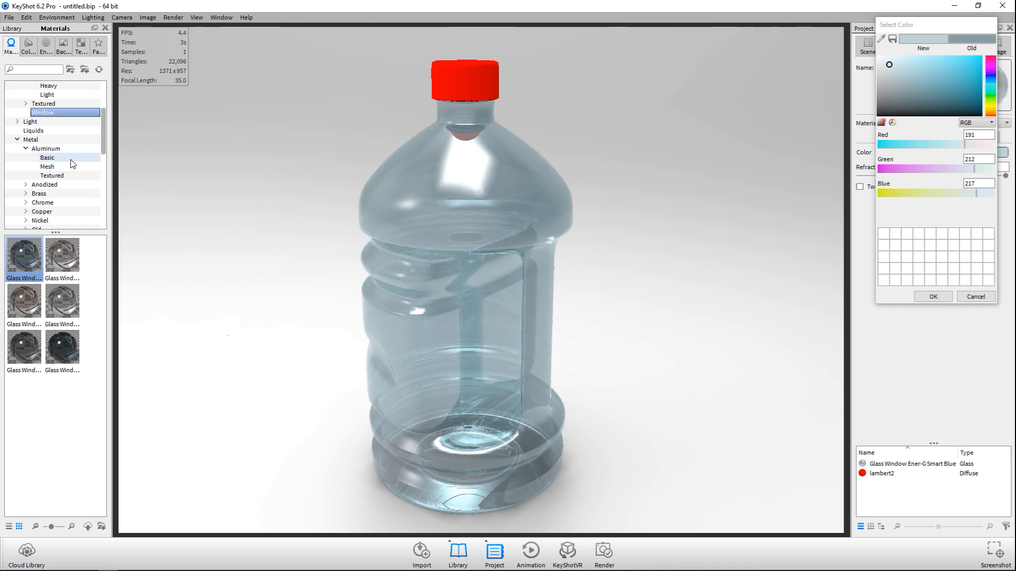
scroll(73, 159, down, 3)
scroll(72, 170, down, 2)
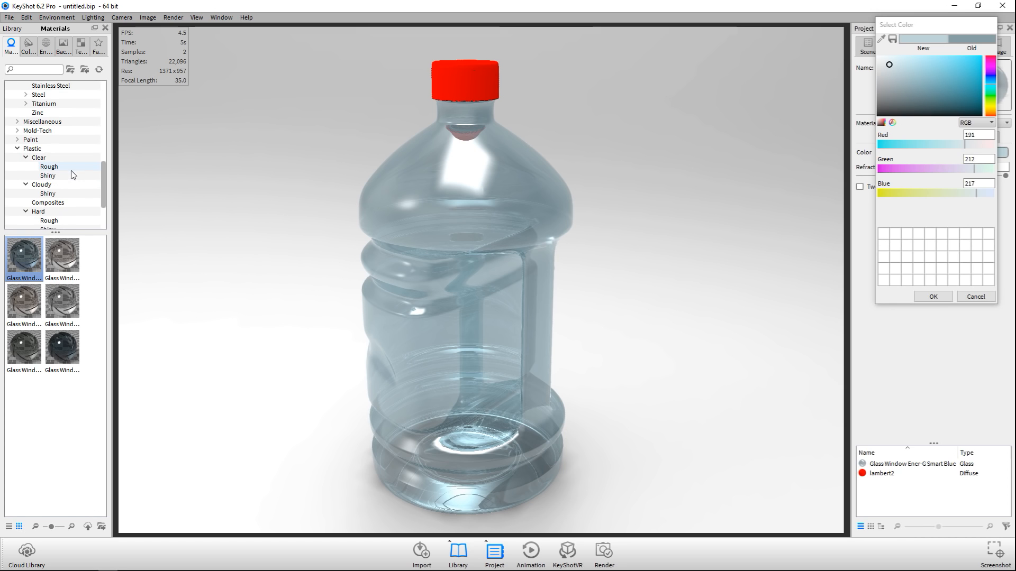
scroll(64, 167, down, 1)
click(58, 195)
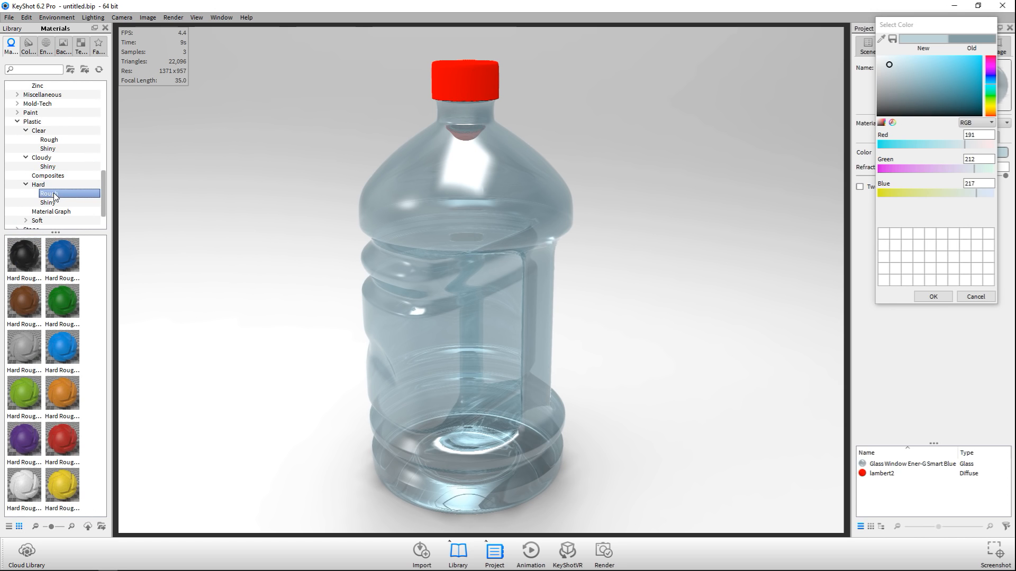
drag(63, 260, 465, 81)
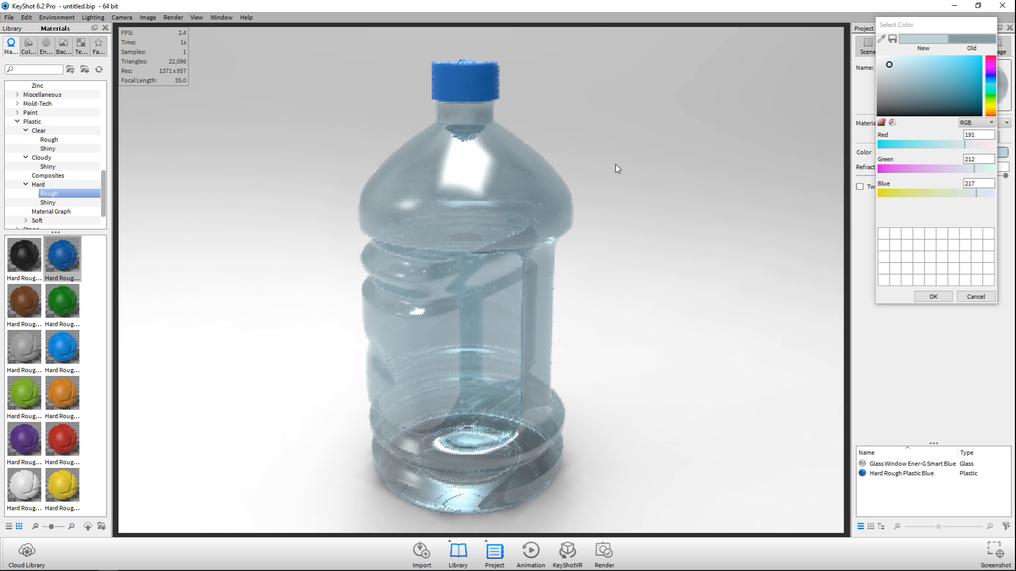
Light the scene with the Conference environment from the library's interior environments.
mouse_move(617, 186)
mouse_down()
mouse_move(619, 213)
mouse_move(628, 181)
mouse_up()
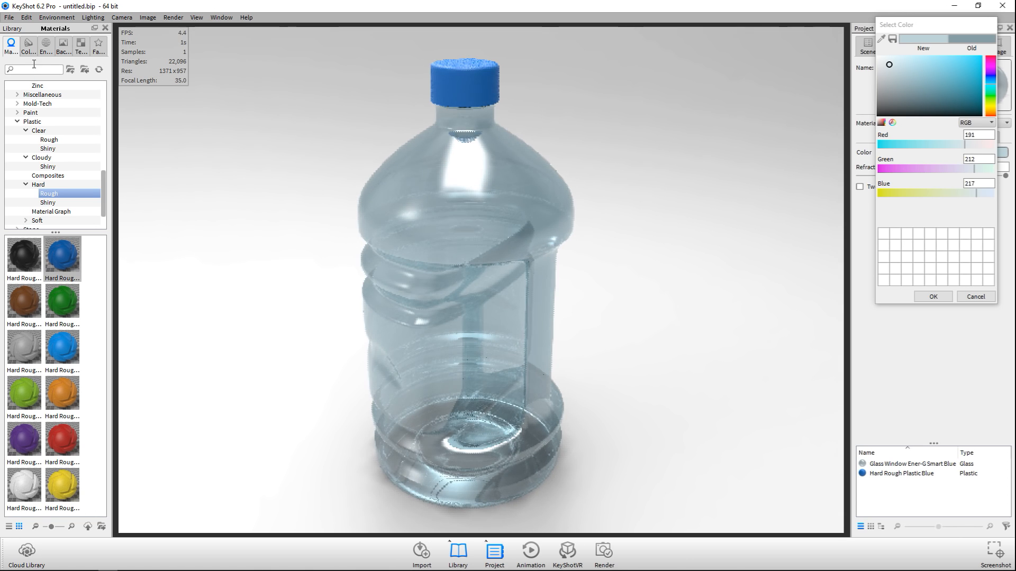
click(46, 47)
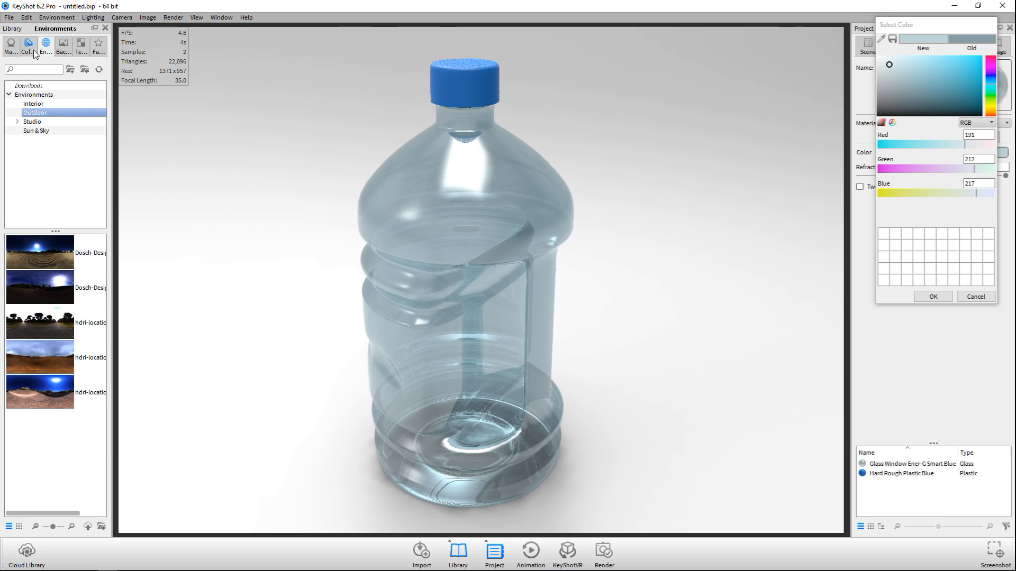
click(40, 104)
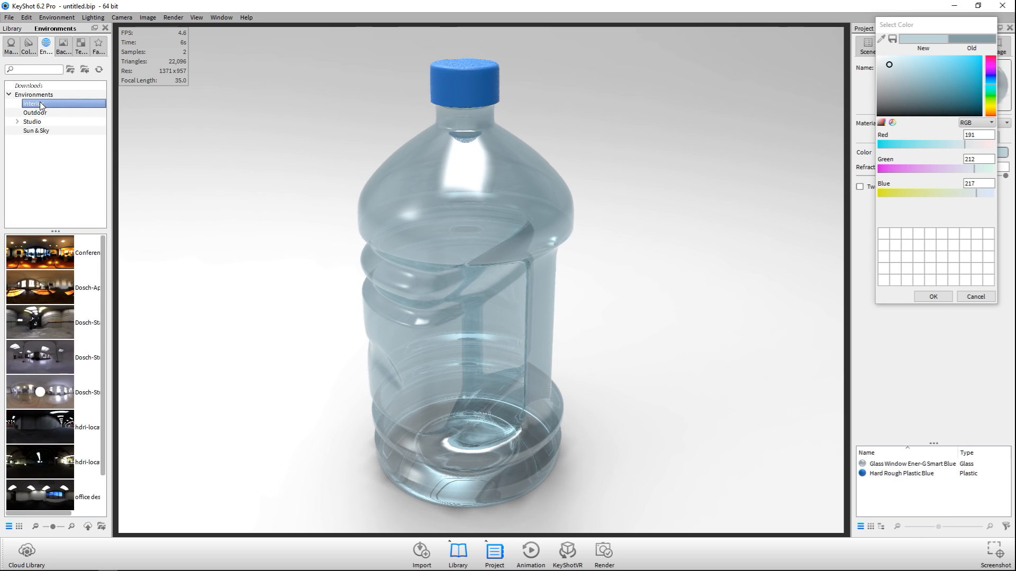
drag(38, 254, 199, 219)
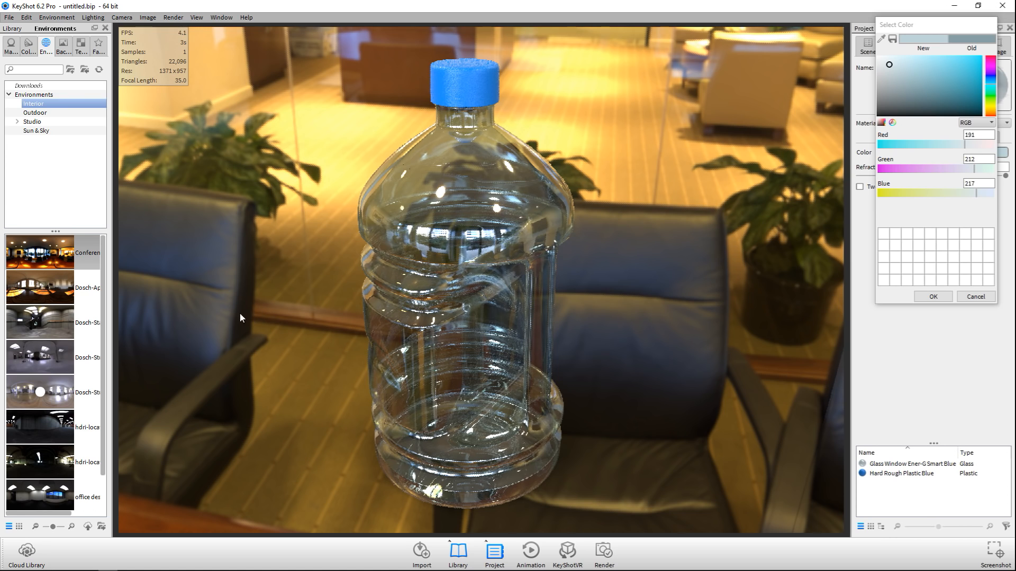
Set the white solid vignette studio backplate behind the bottle after comparing it with the light gray studio backdrop.
click(62, 45)
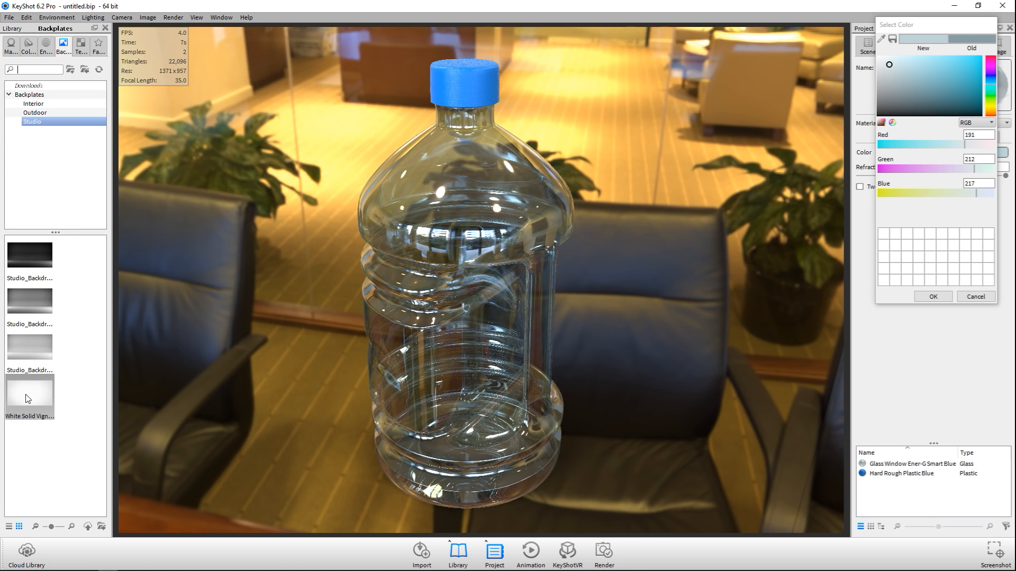
drag(23, 399, 220, 386)
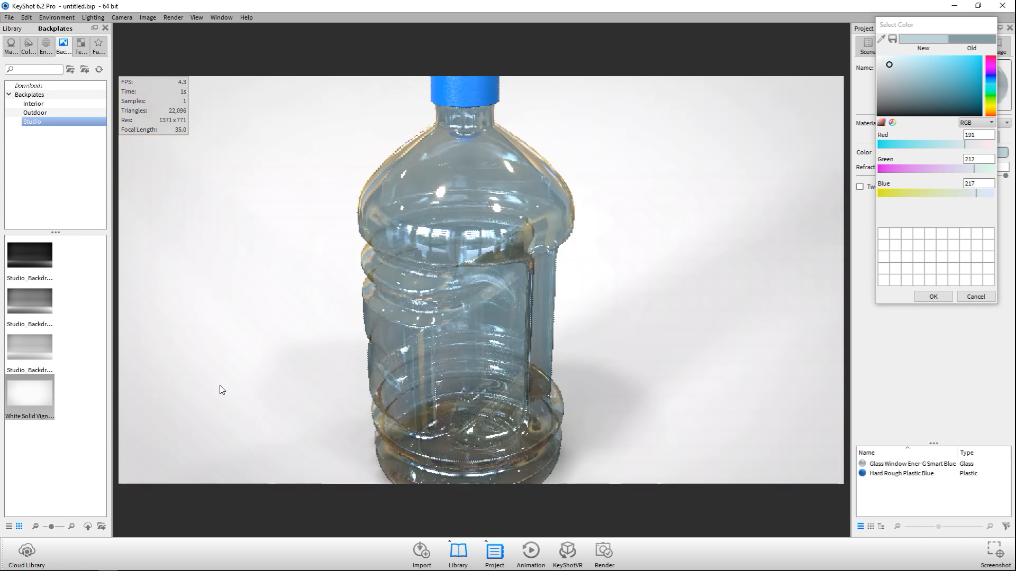
drag(23, 348, 258, 351)
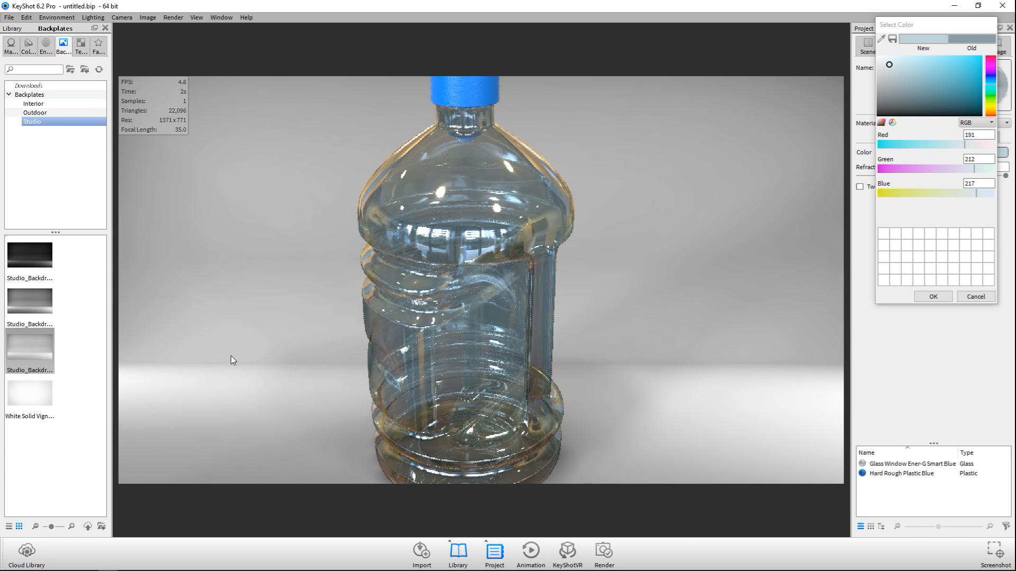
drag(33, 396, 253, 344)
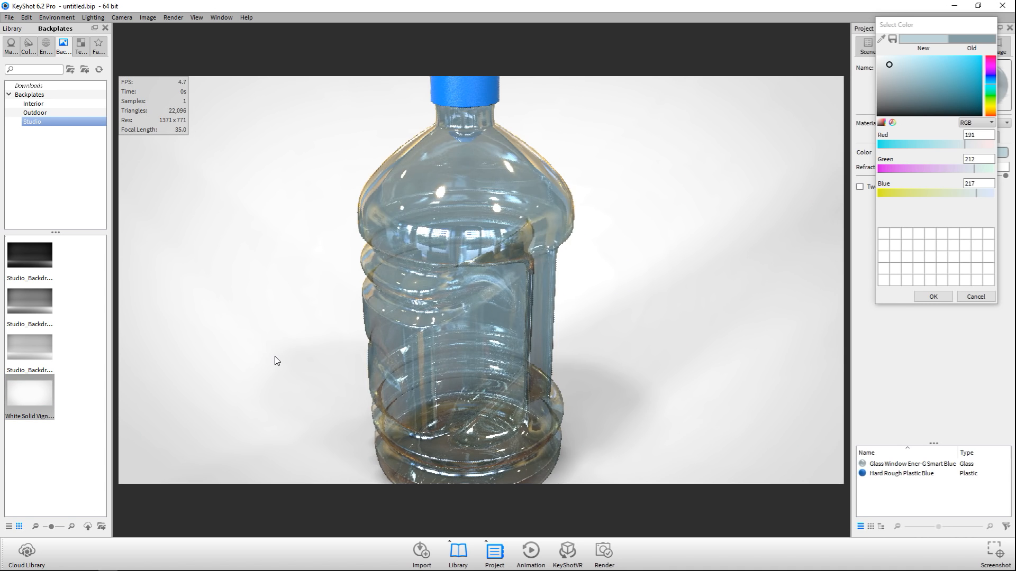
scroll(275, 357, down, 5)
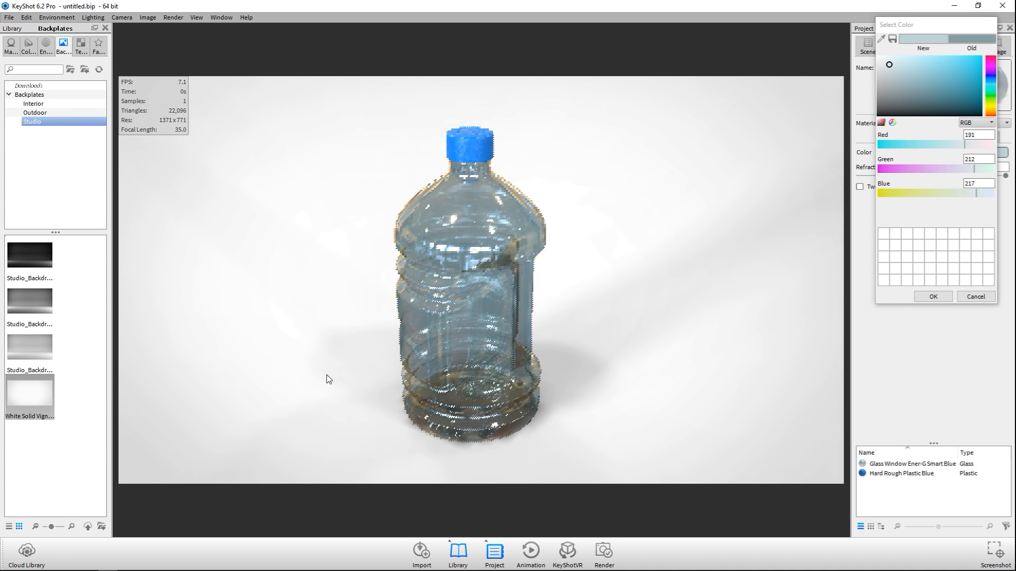
scroll(335, 379, up, 1)
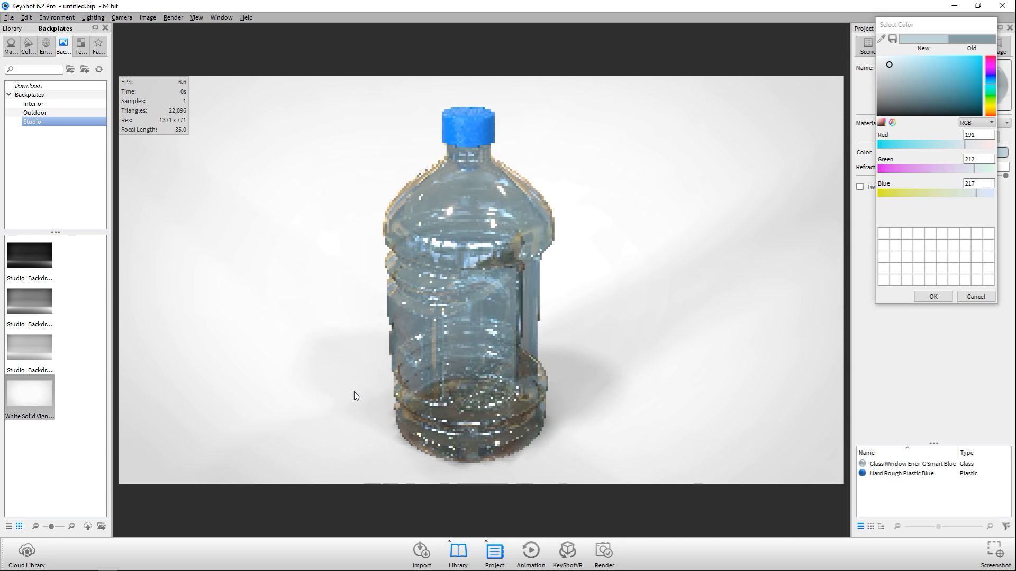
drag(354, 391, 353, 387)
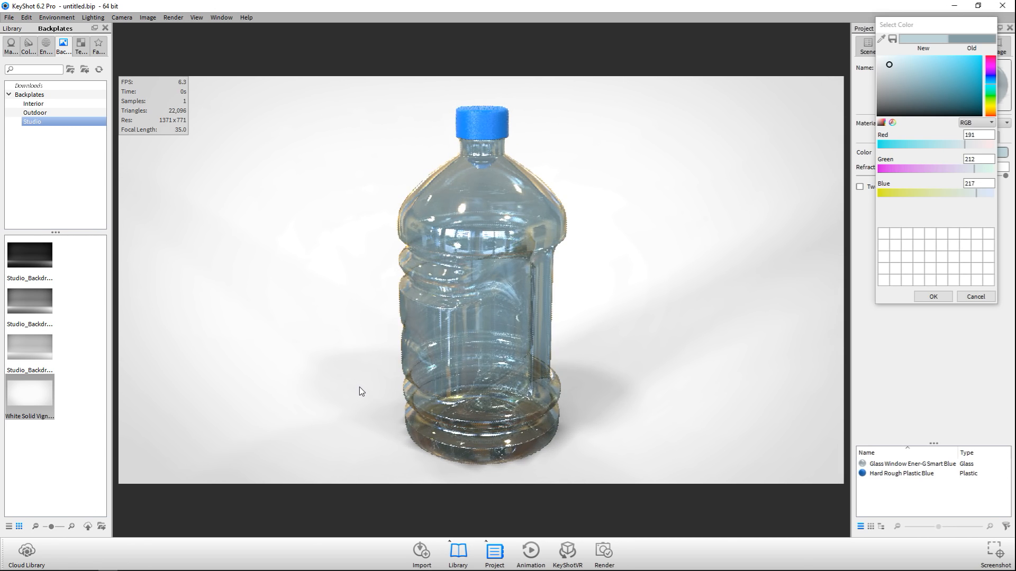
scroll(360, 386, up, 1)
scroll(351, 394, down, 1)
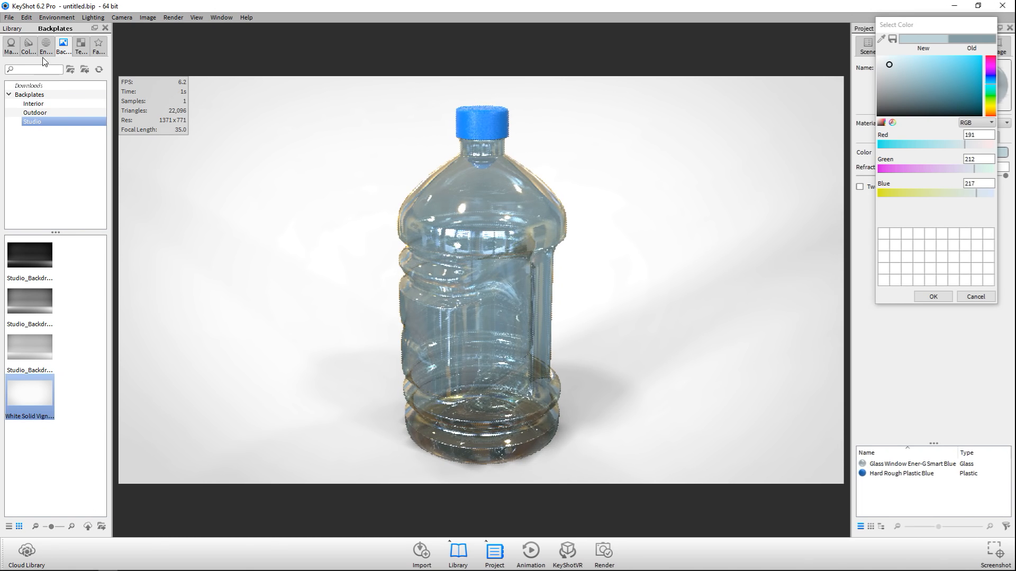
Try each of the other listed interior environments on the bottle and restore the Conference environment.
click(47, 47)
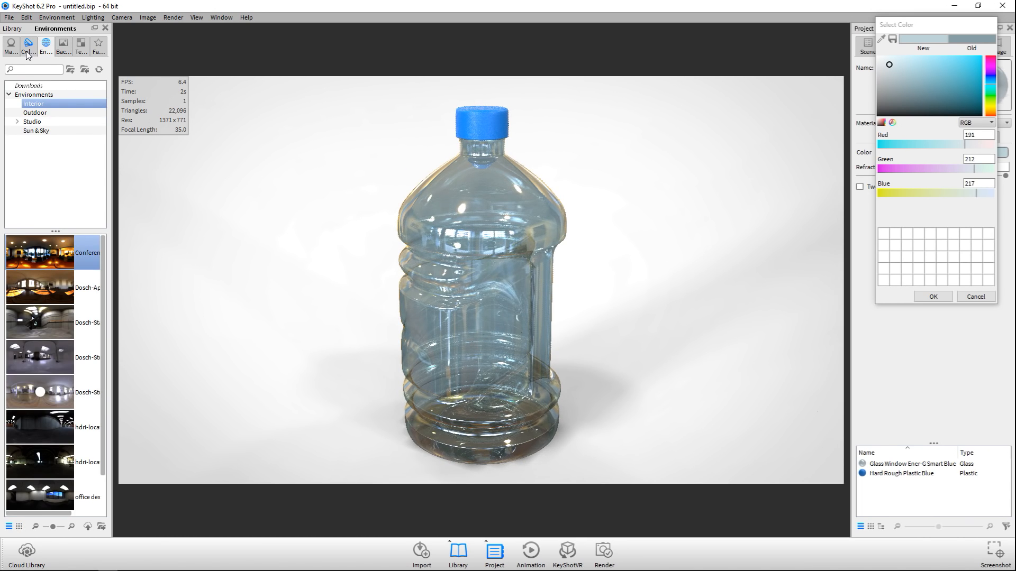
drag(37, 287, 243, 326)
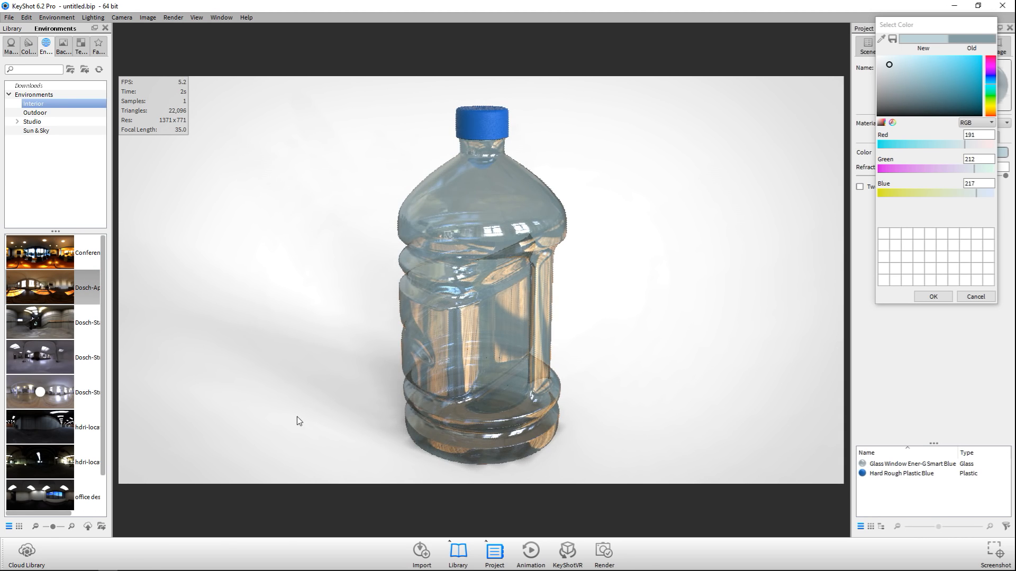
drag(43, 322, 237, 339)
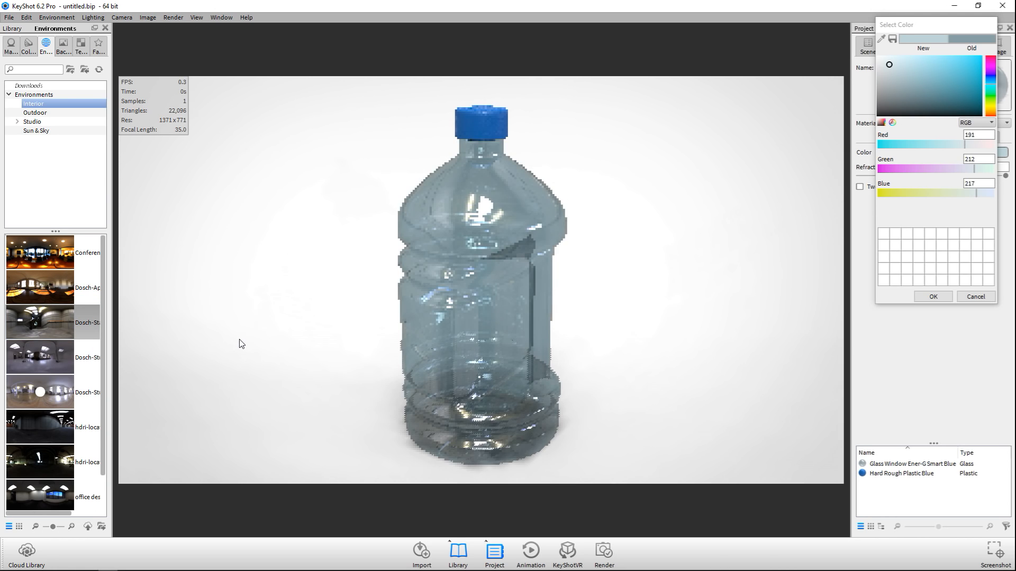
drag(34, 355, 220, 349)
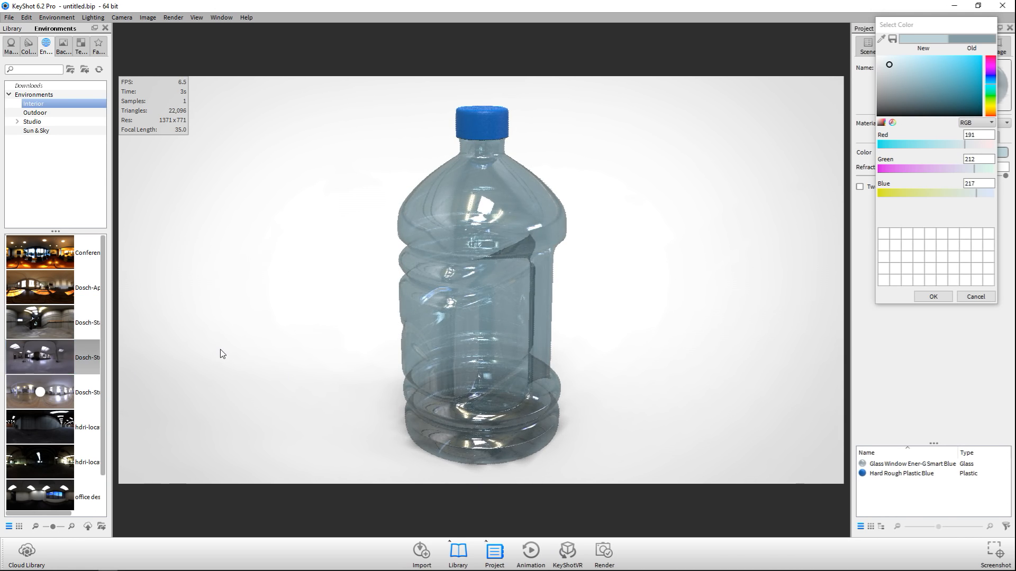
drag(39, 392, 249, 383)
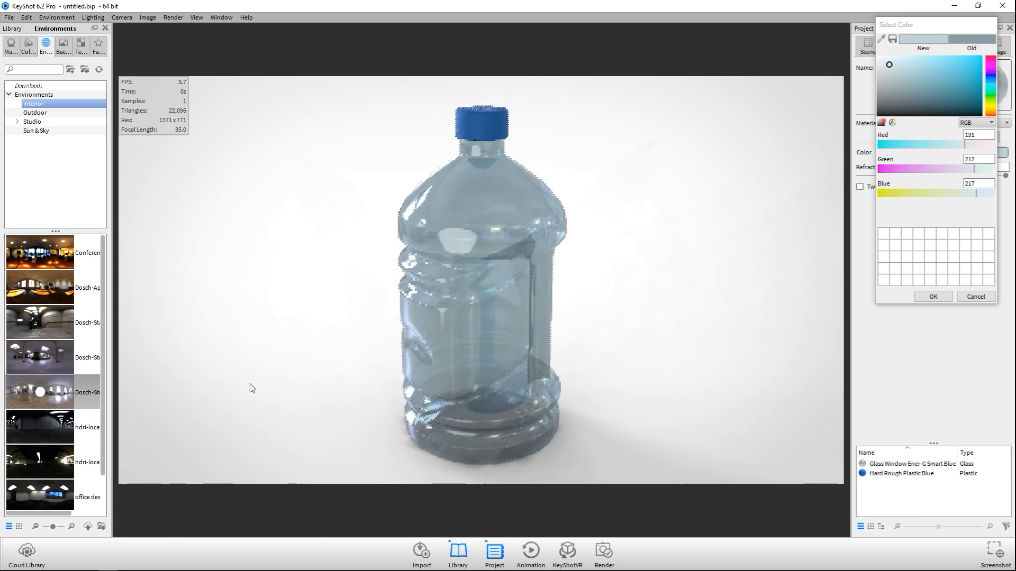
drag(47, 423, 236, 393)
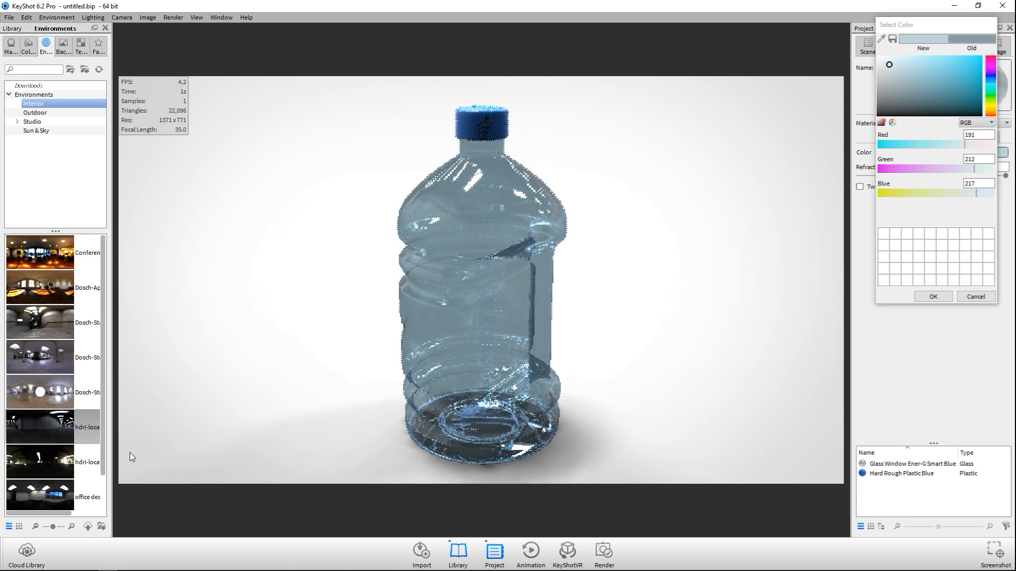
drag(55, 458, 215, 401)
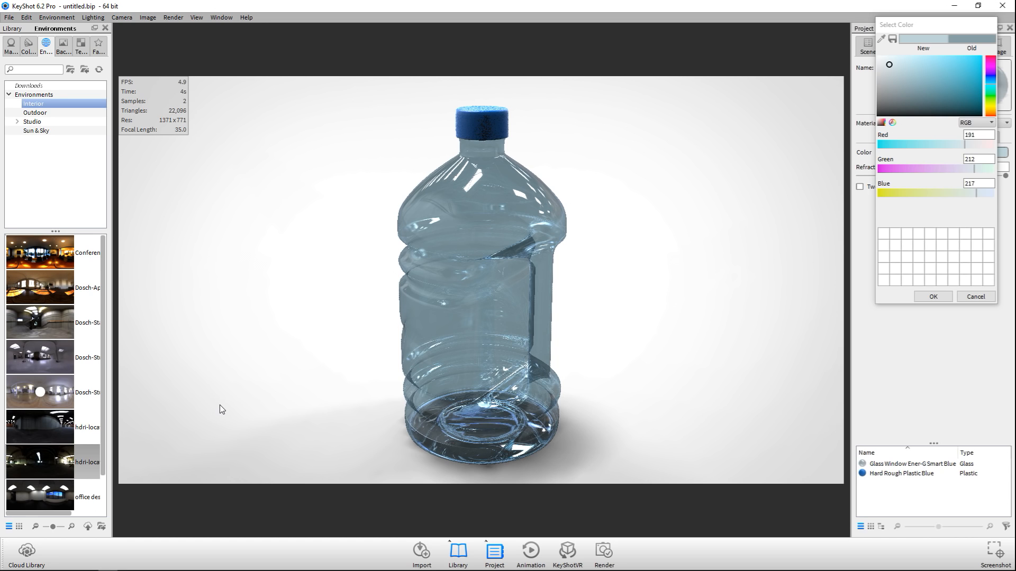
click(35, 499)
drag(34, 498, 223, 390)
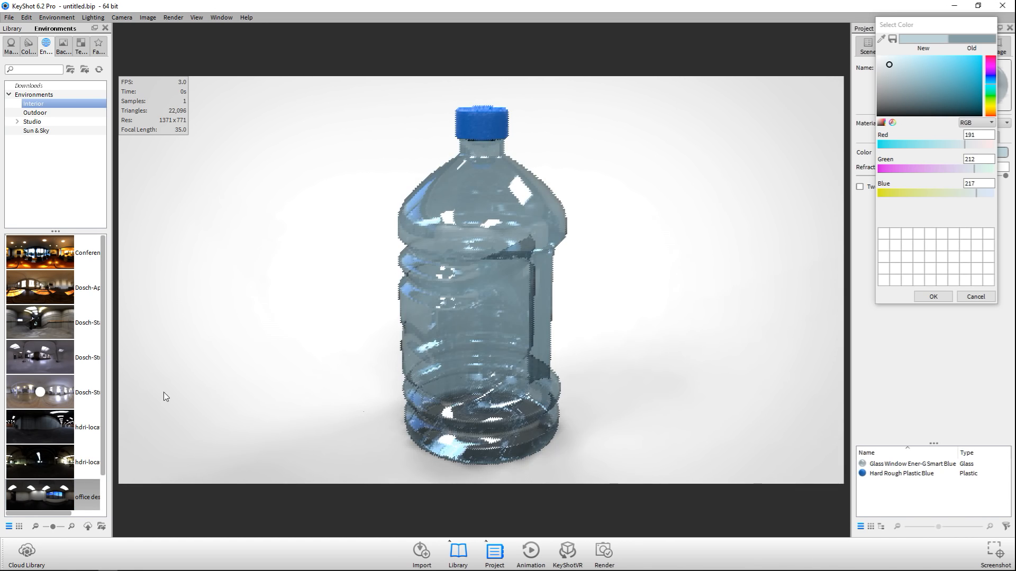
scroll(49, 423, down, 1)
scroll(50, 422, up, 1)
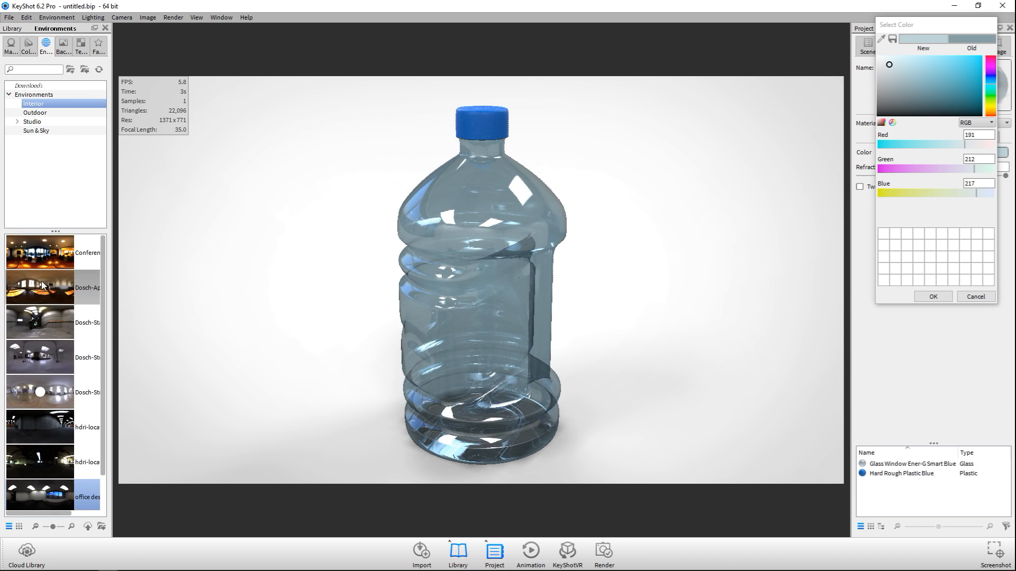
drag(39, 252, 228, 317)
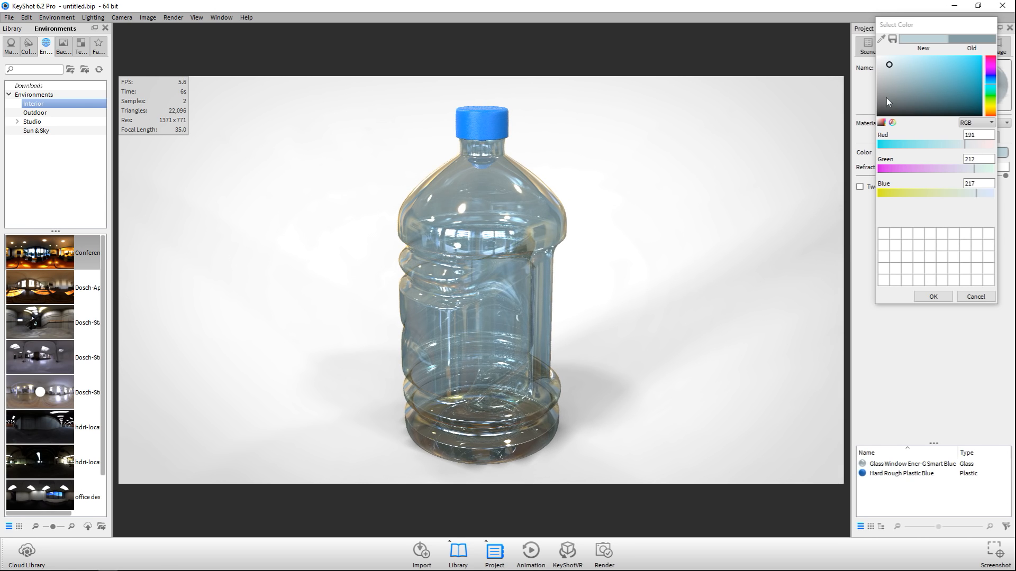
Set the scene lighting to Full Simulation and turn off Interior Mode.
click(86, 17)
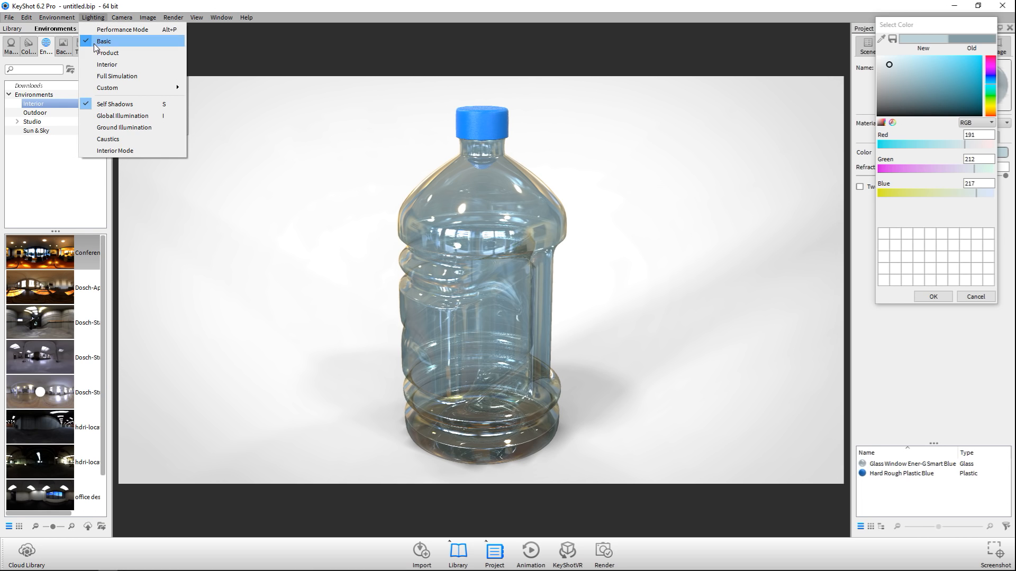
click(115, 77)
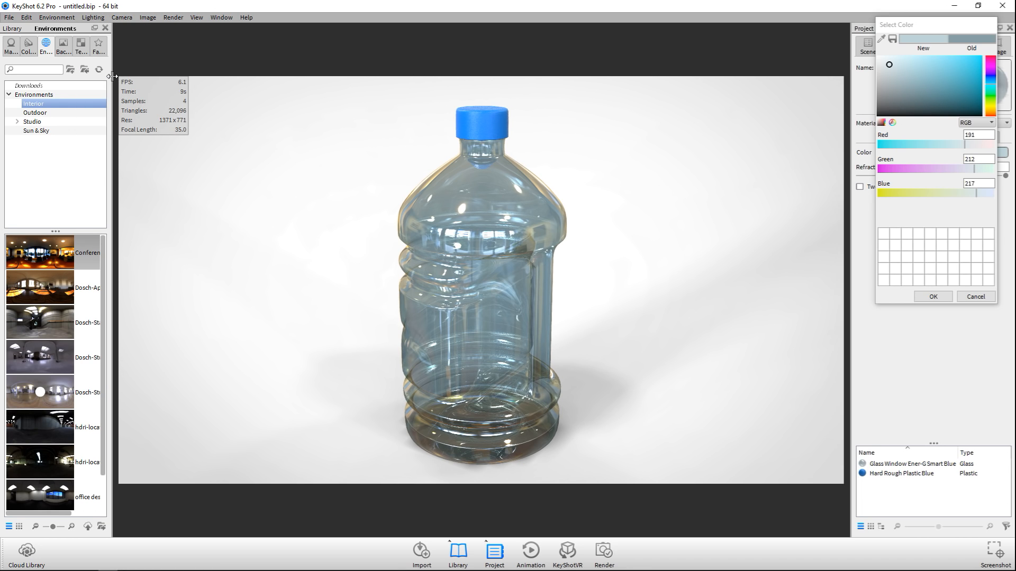
click(90, 17)
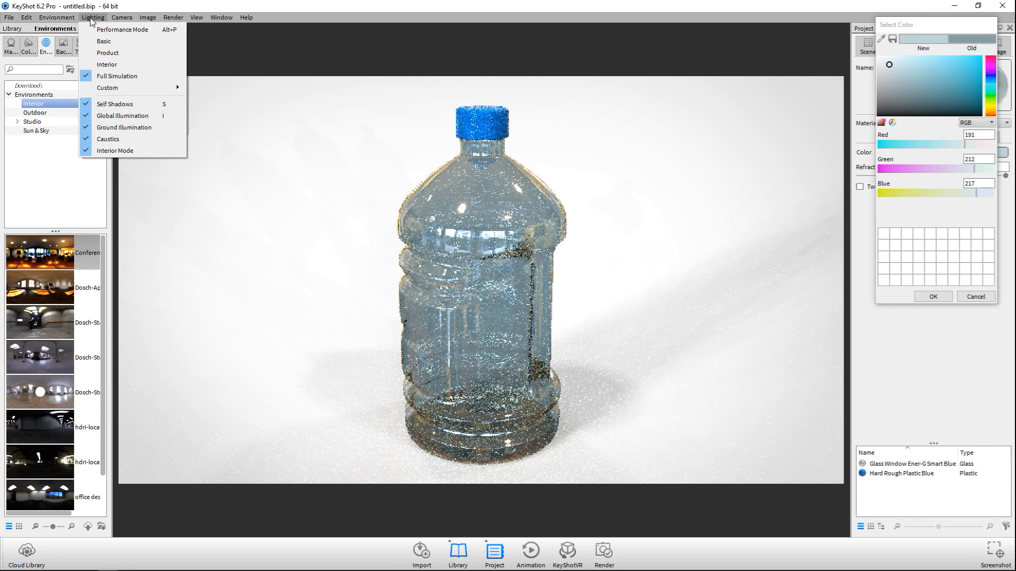
click(124, 152)
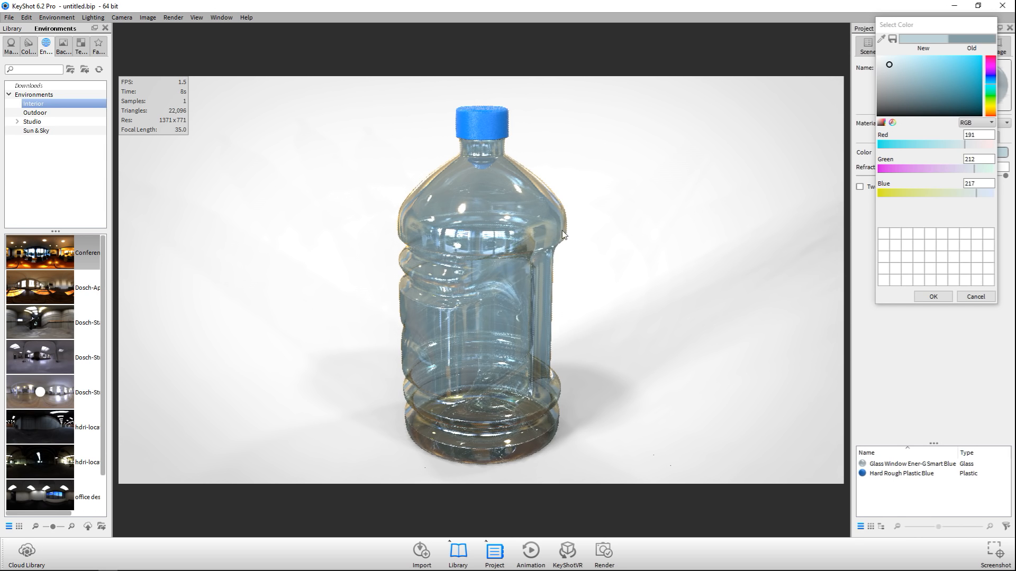
click(891, 65)
drag(892, 66, 887, 81)
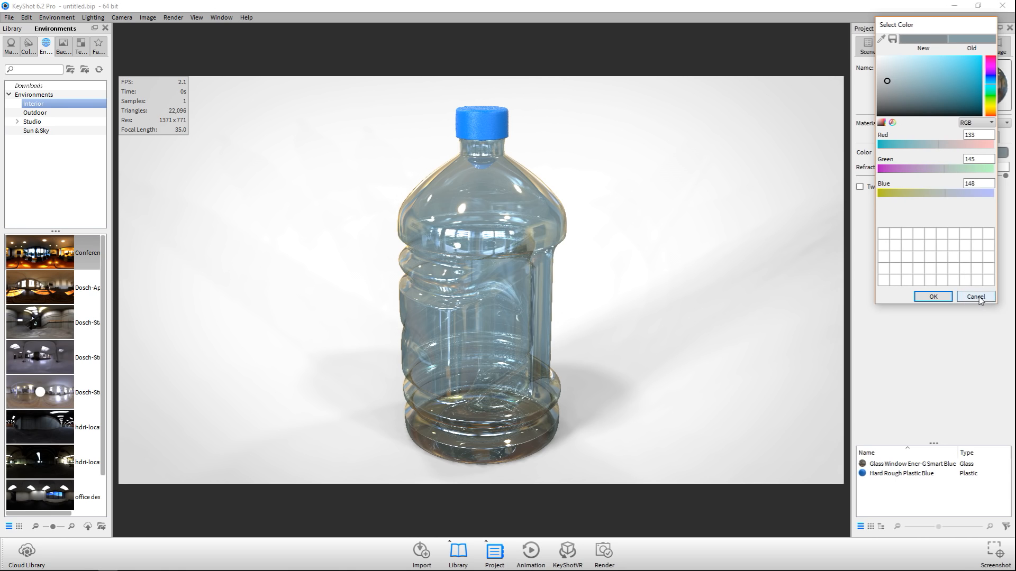
click(978, 297)
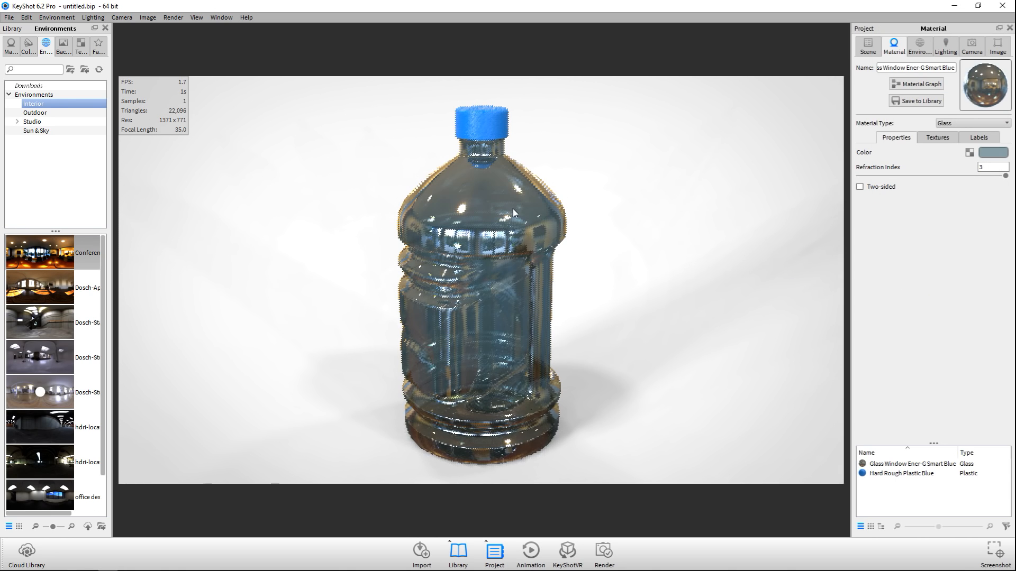
Change the bottle's glass color to a very pale blue, RGB 240, 247, 248.
click(994, 153)
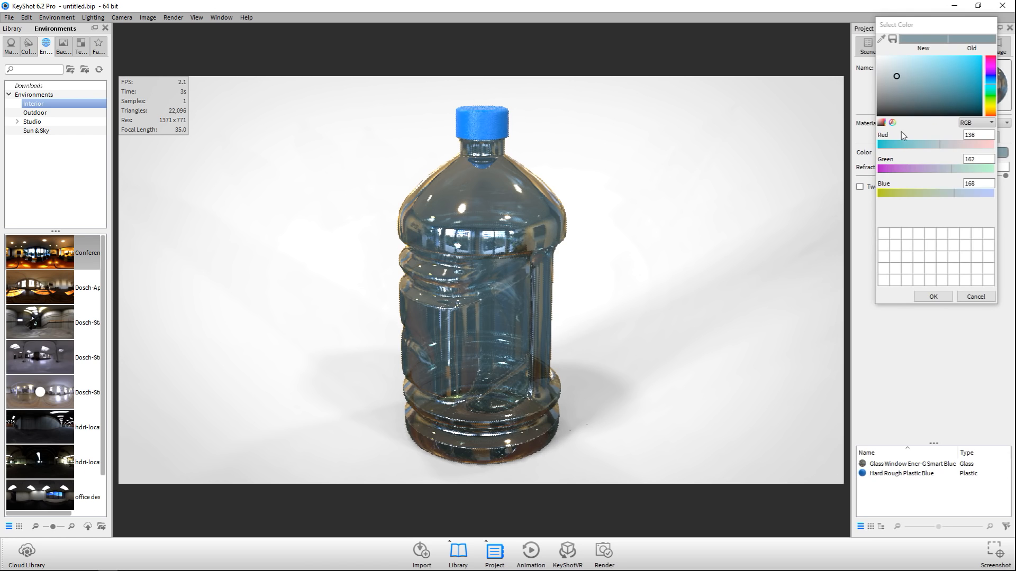
drag(896, 75, 877, 60)
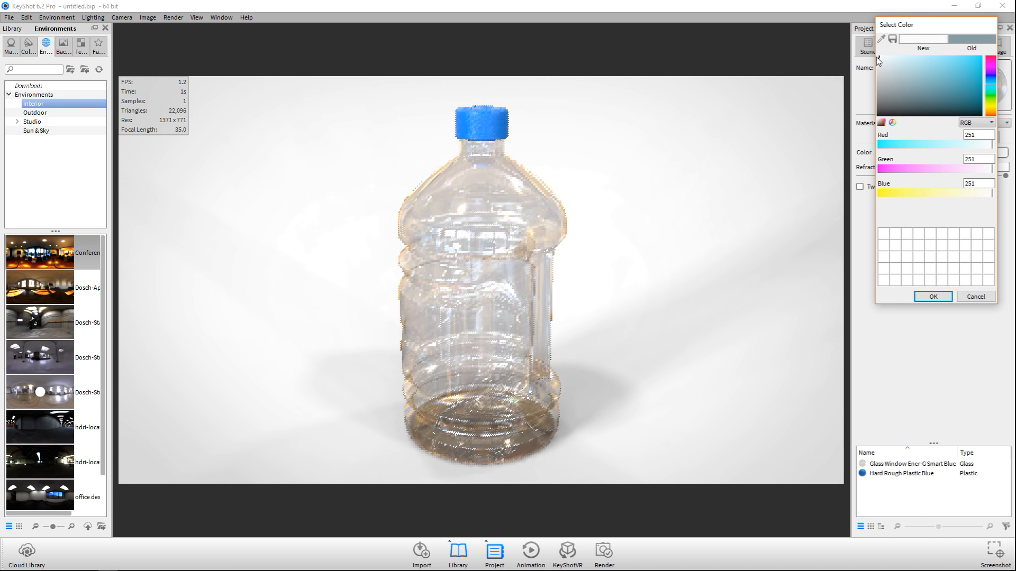
drag(877, 60, 881, 60)
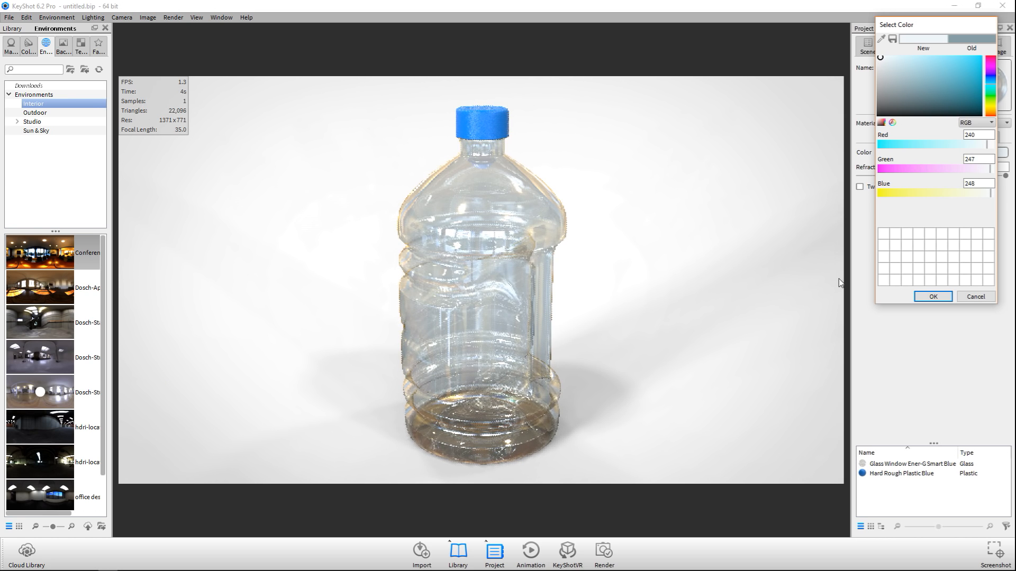
click(937, 297)
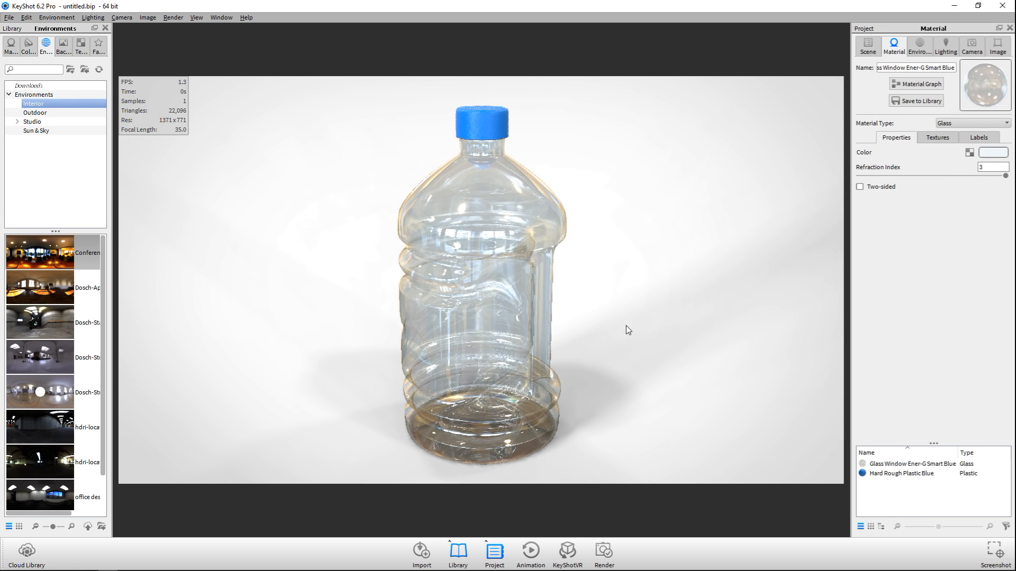
Switch to Basic lighting and orbit the bottle until the opening between its handle and body shows clearly.
mouse_move(543, 324)
mouse_down()
mouse_move(521, 323)
mouse_move(655, 332)
mouse_move(540, 335)
mouse_up()
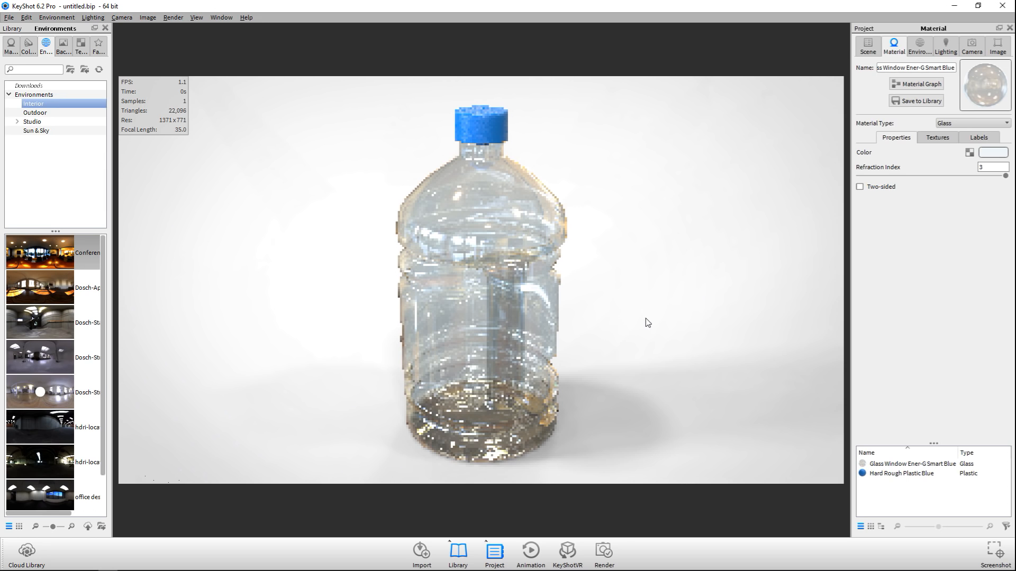
drag(646, 318, 653, 315)
click(91, 18)
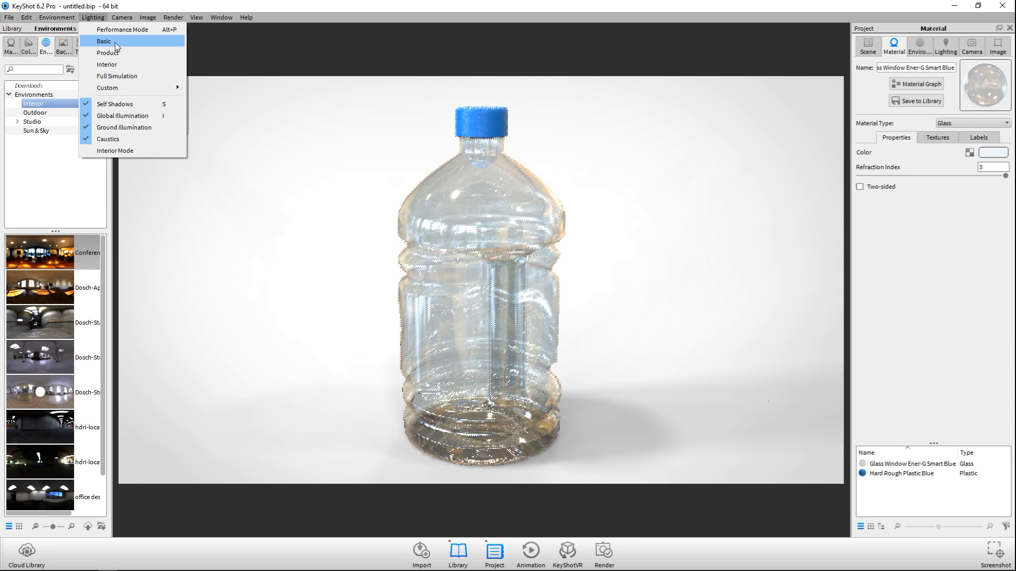
click(115, 42)
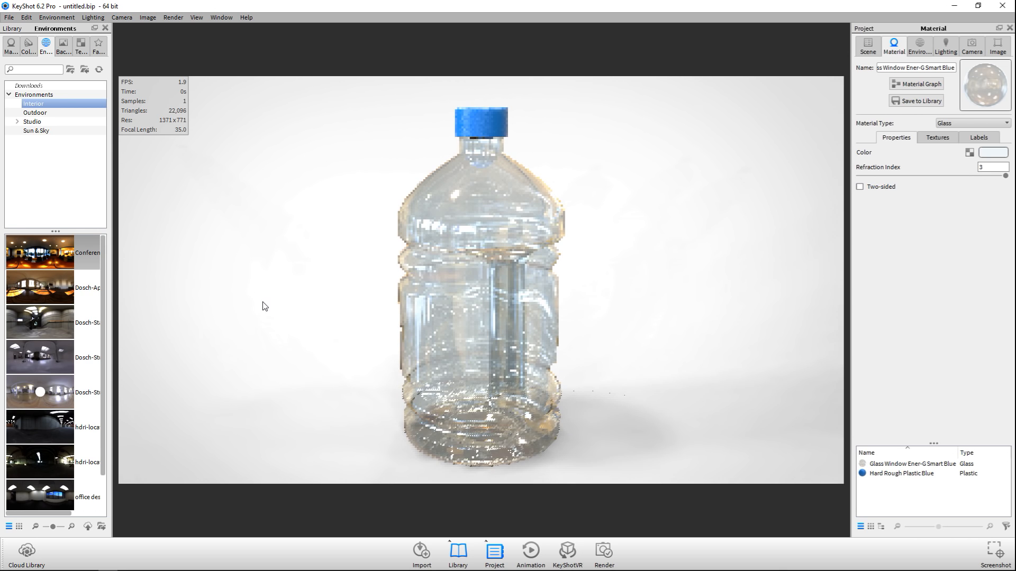
drag(339, 323, 606, 301)
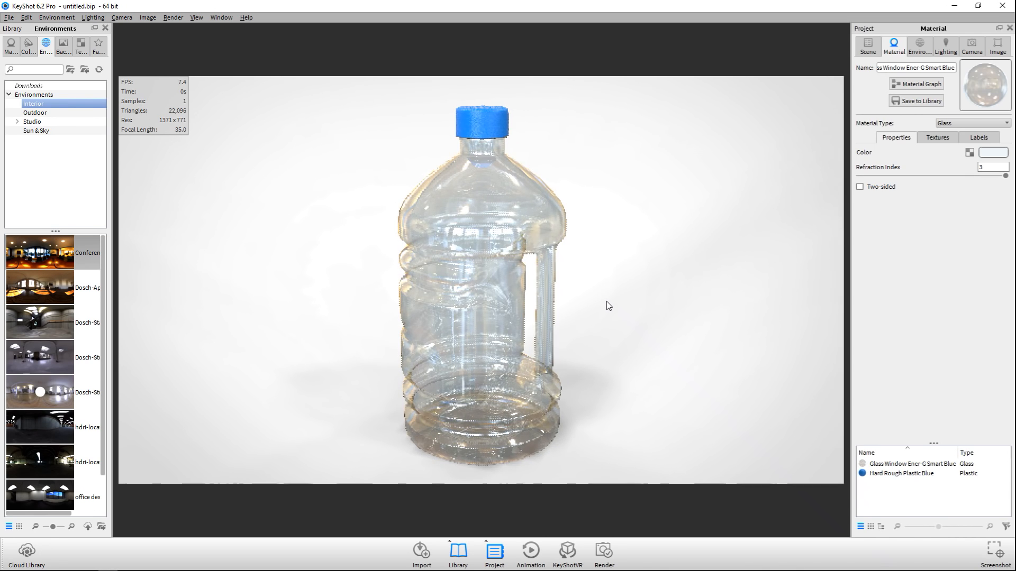
Return the scene lighting to Full Simulation with Interior Mode off.
click(93, 17)
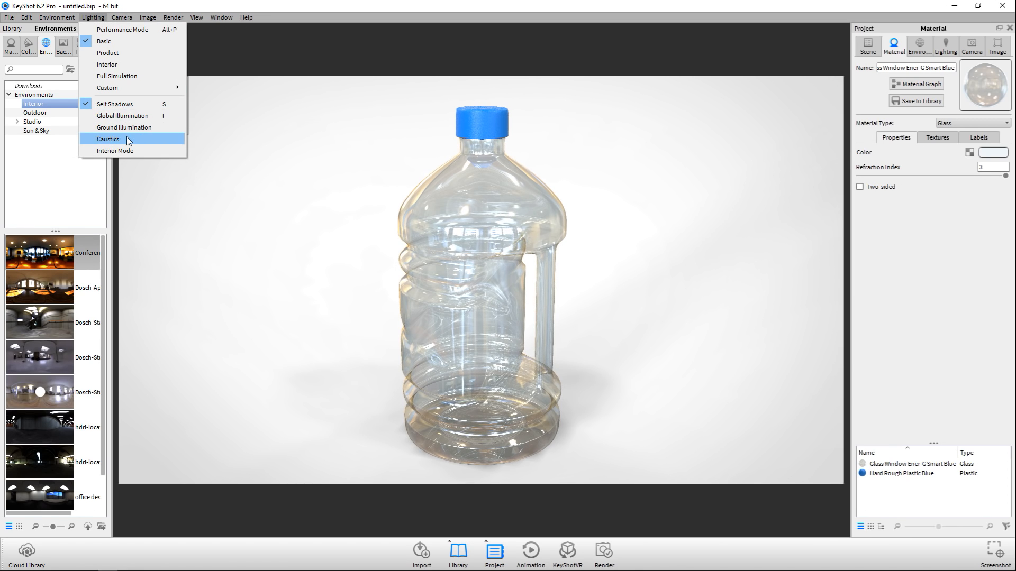
click(103, 76)
click(93, 17)
click(128, 151)
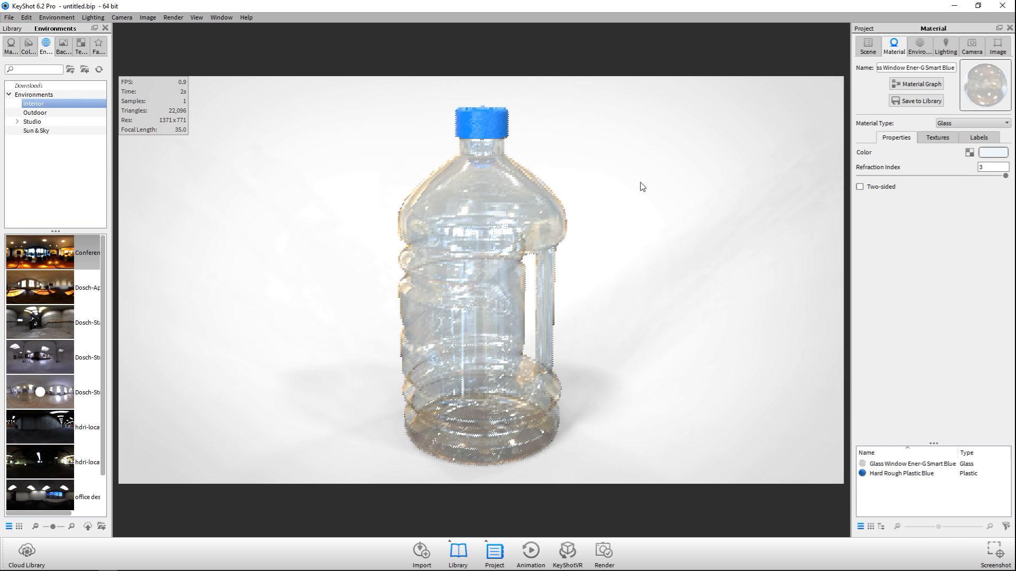
Open the still-image render settings and set the quality mode to Maximum Samples.
click(171, 17)
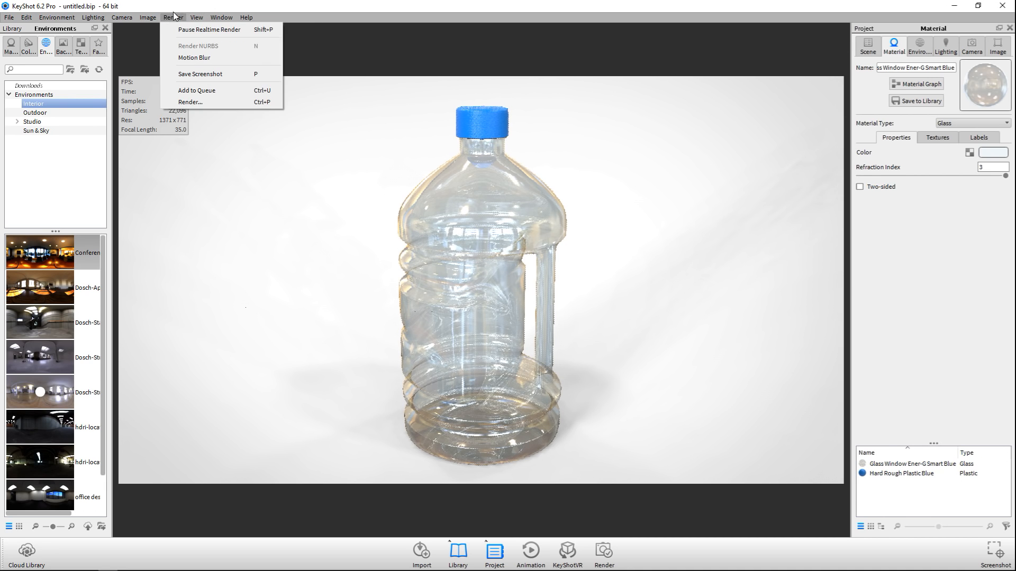
click(210, 101)
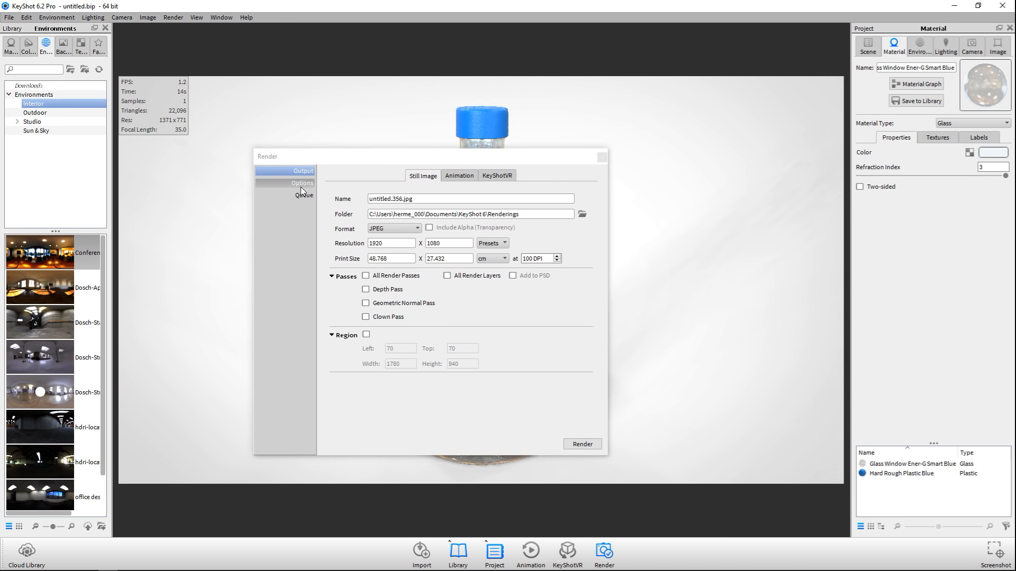
click(301, 184)
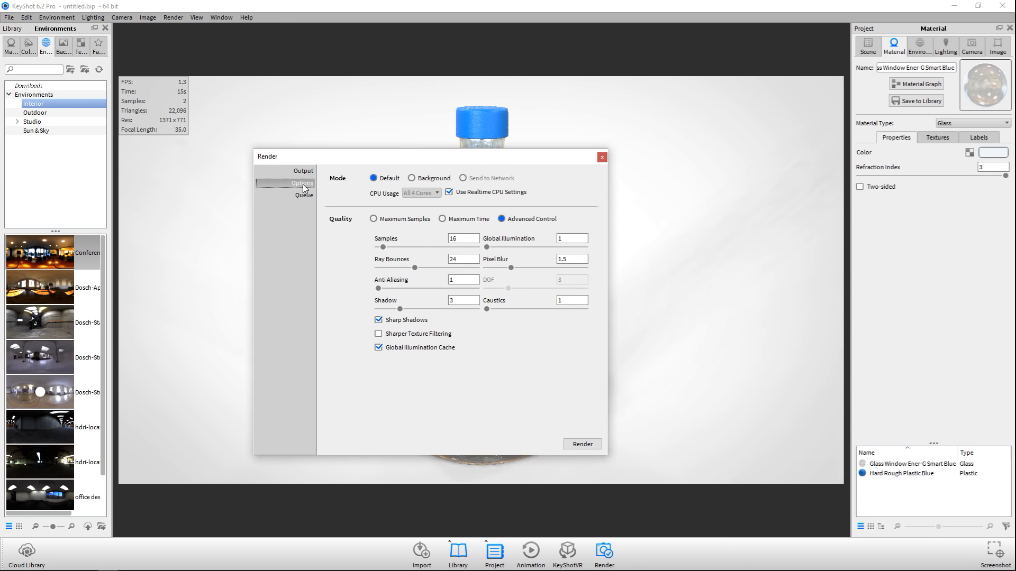
click(373, 219)
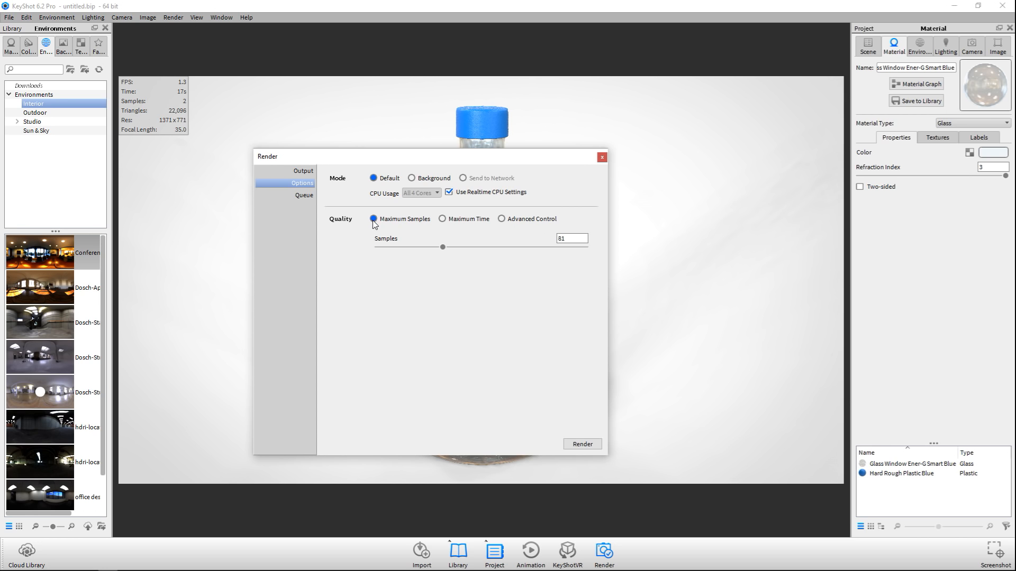
Name the render output JugRender and set its output folder to the Desktop.
click(302, 172)
drag(411, 199, 250, 199)
text(Ju)
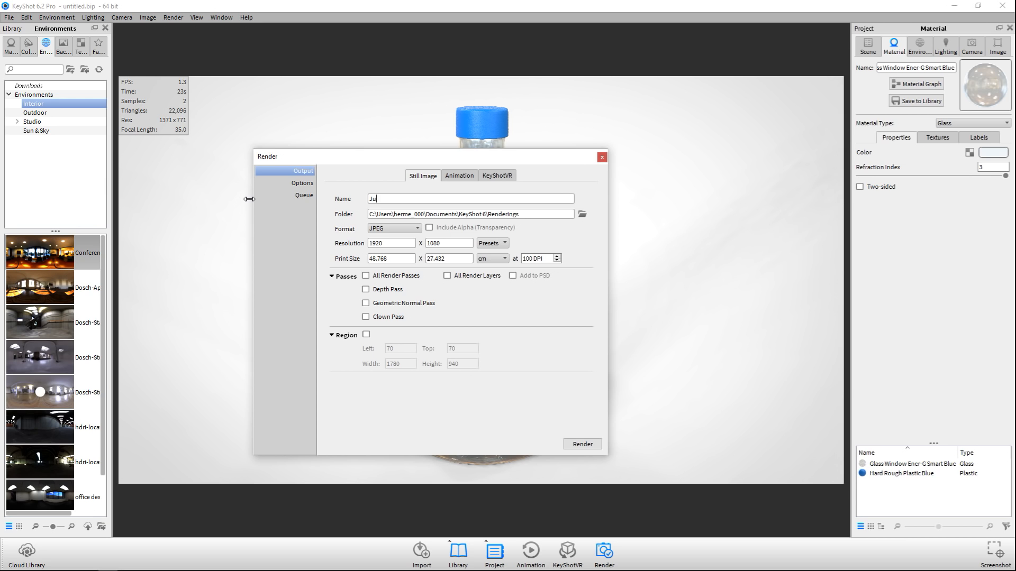
text(gRender)
click(582, 214)
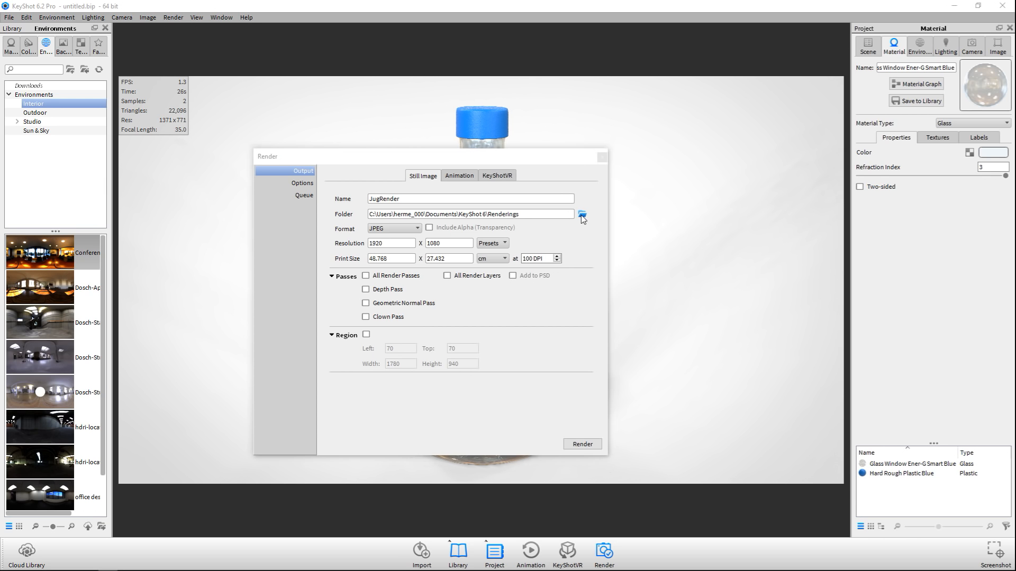
click(297, 257)
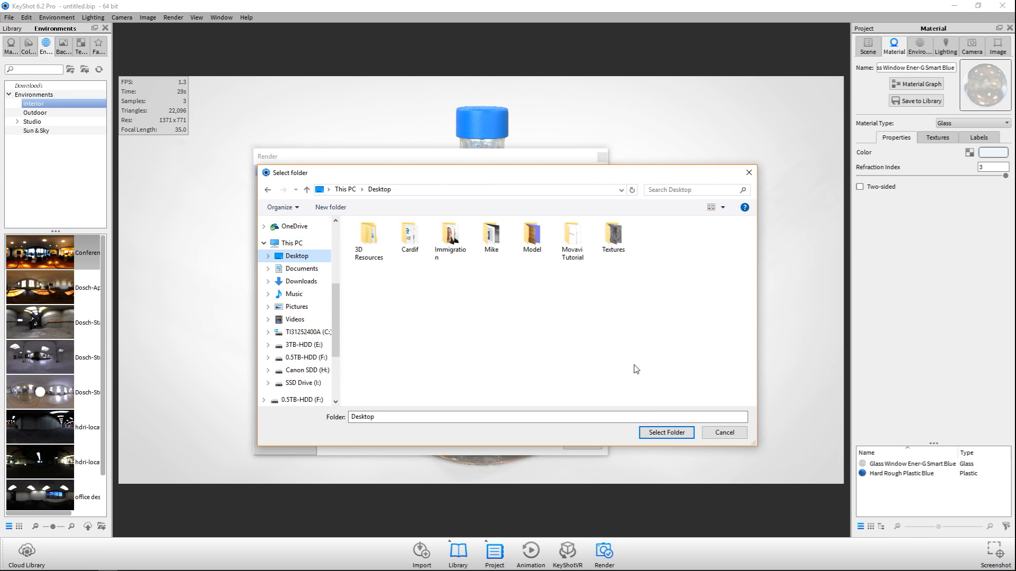
click(666, 432)
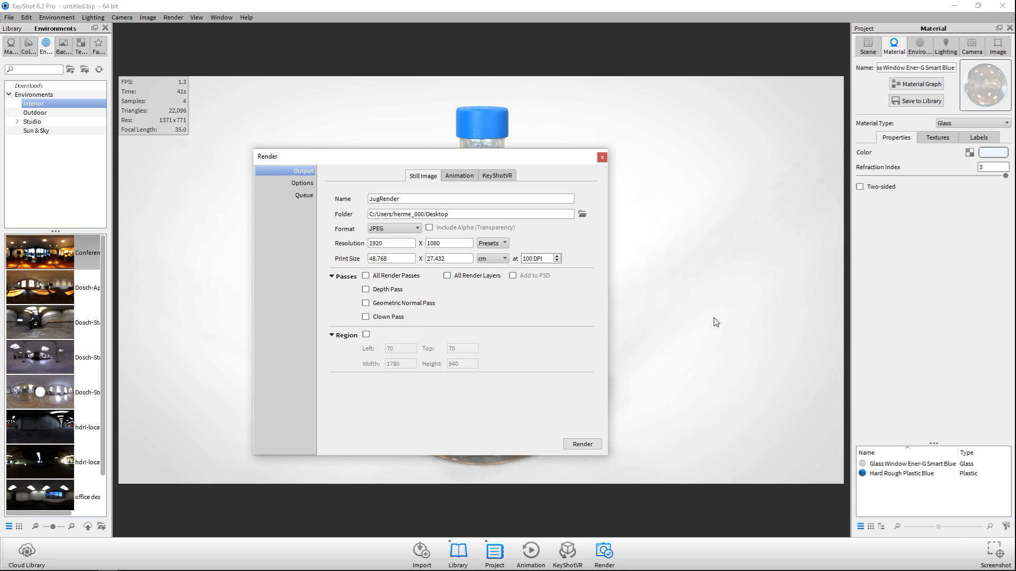
key(F9)
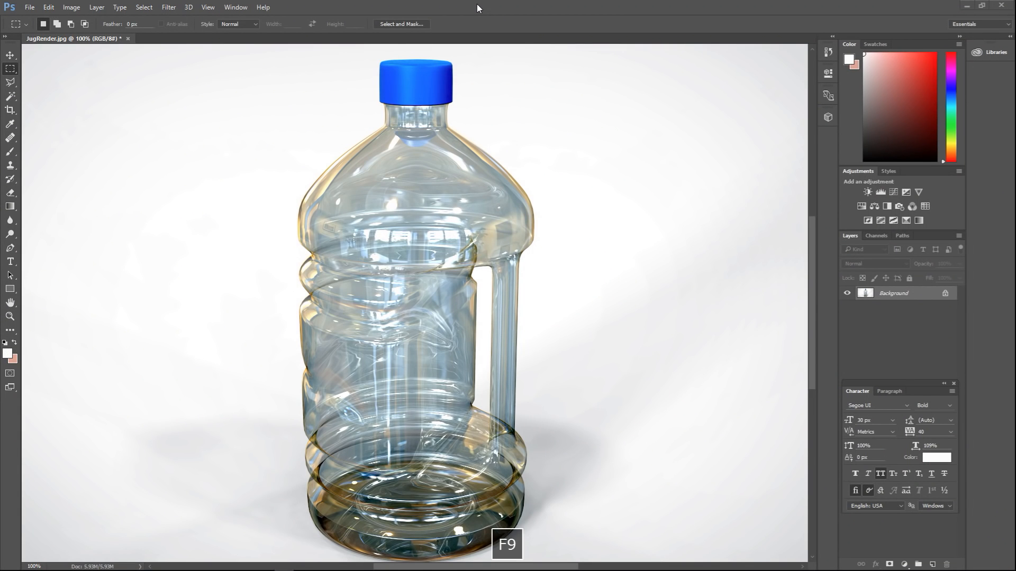